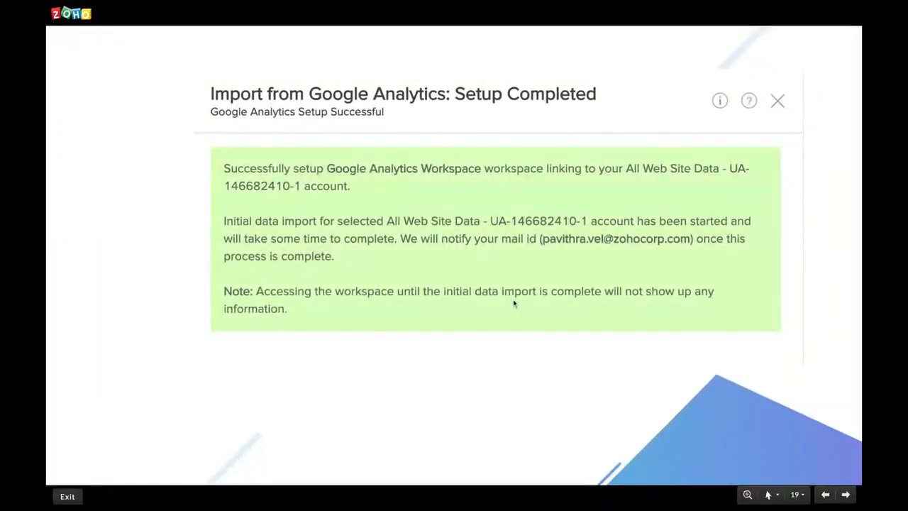
Step: Switch from the slides to Zoho Analytics and look over the folders in the Google Advanced Analytics Apr 2020 workspace
key("Right")
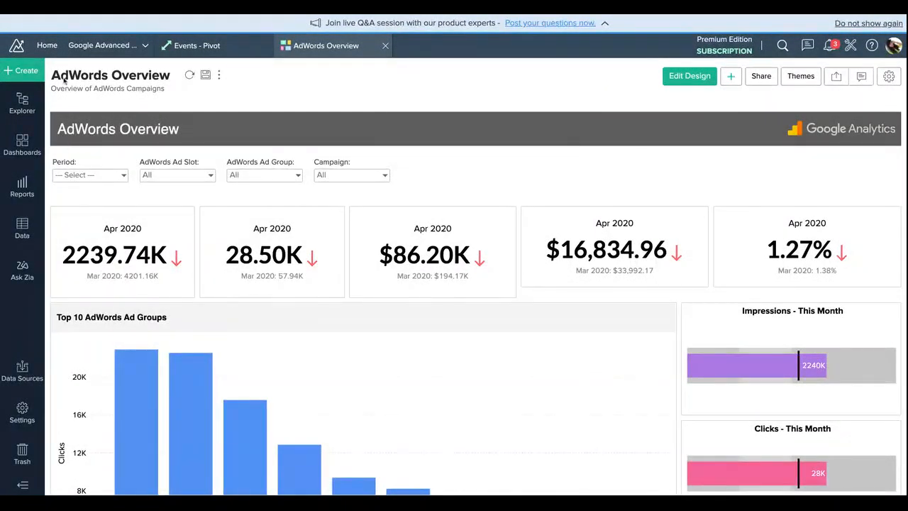
left_click(31, 103)
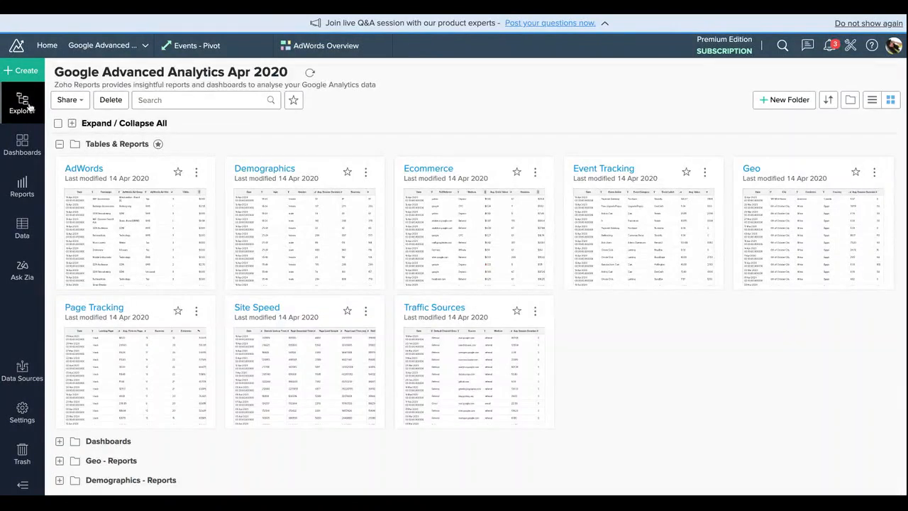
left_click(59, 144)
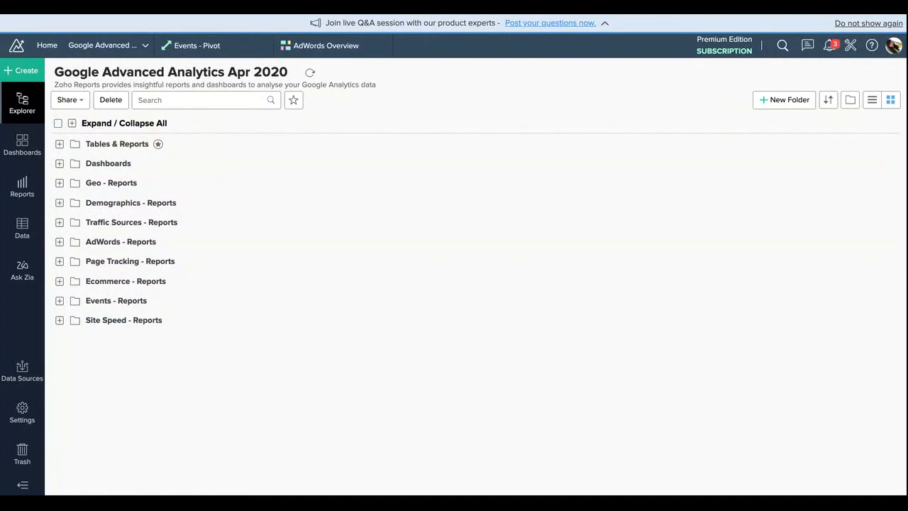
left_click(60, 144)
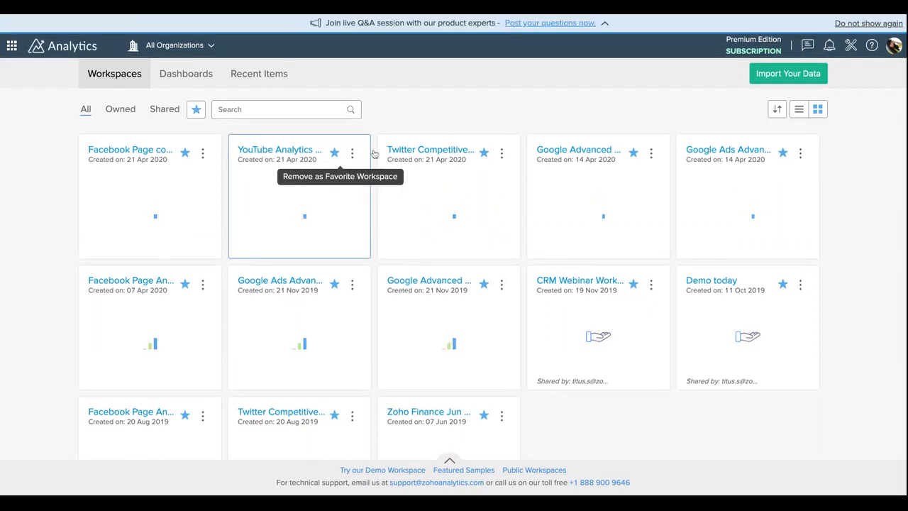
Step: Open the Google Advanced Analytics Apr 2020 workspace and show the contents of its Dashboards and Tables & Reports folders
left_click(578, 150)
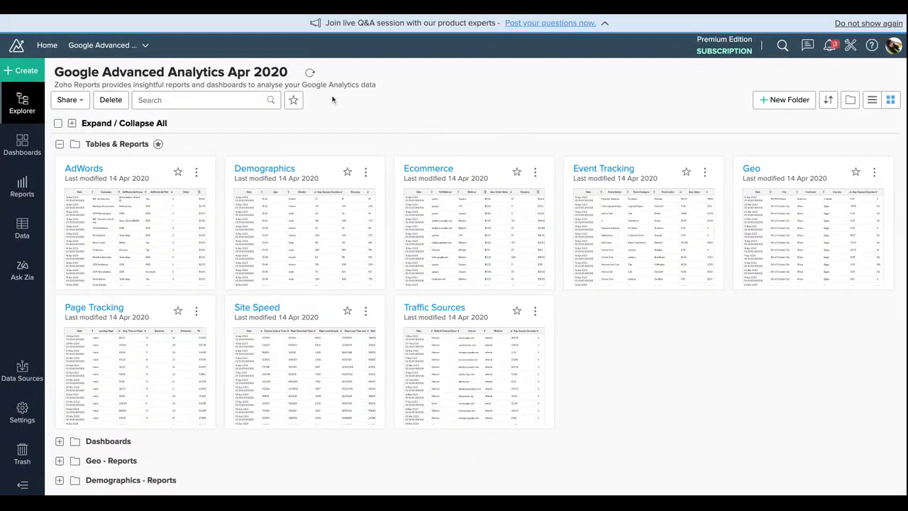
left_click(60, 144)
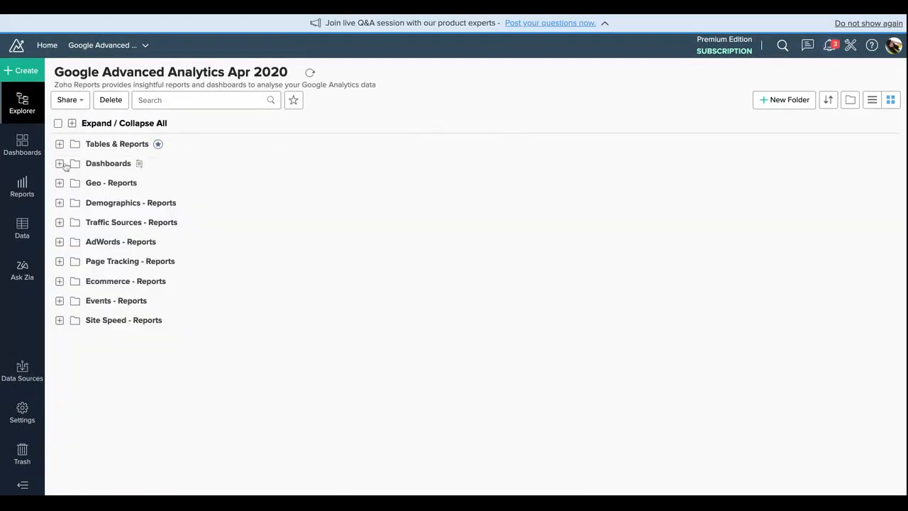
left_click(62, 164)
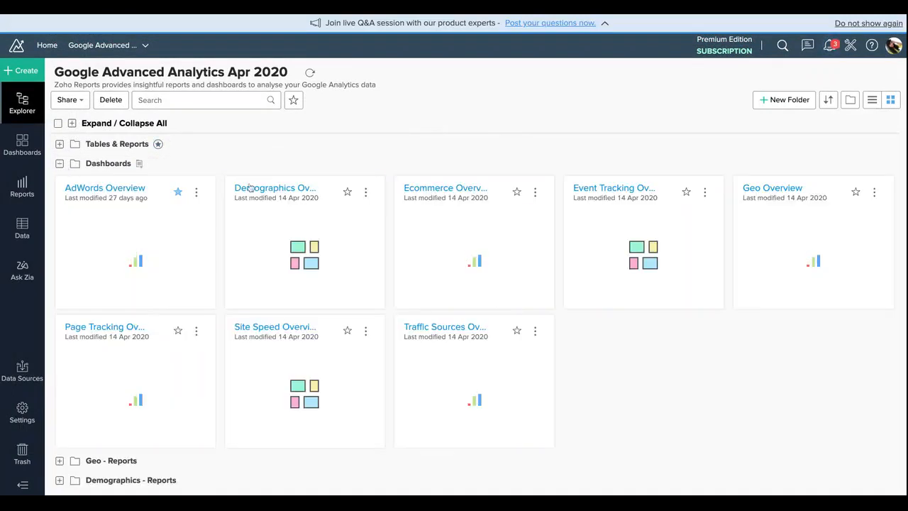
left_click(60, 144)
Step: View the workspace's list of data tables and collapse the Tables & Reports folder
left_click(24, 229)
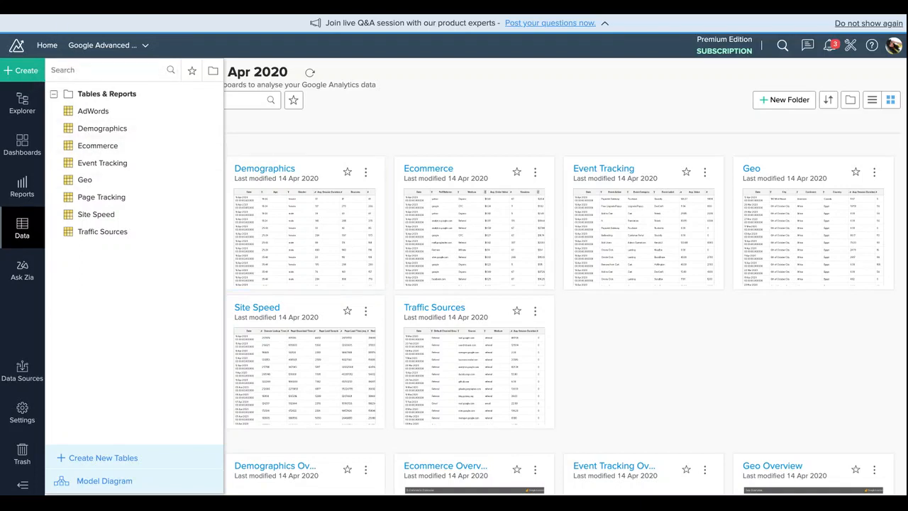
left_click(362, 130)
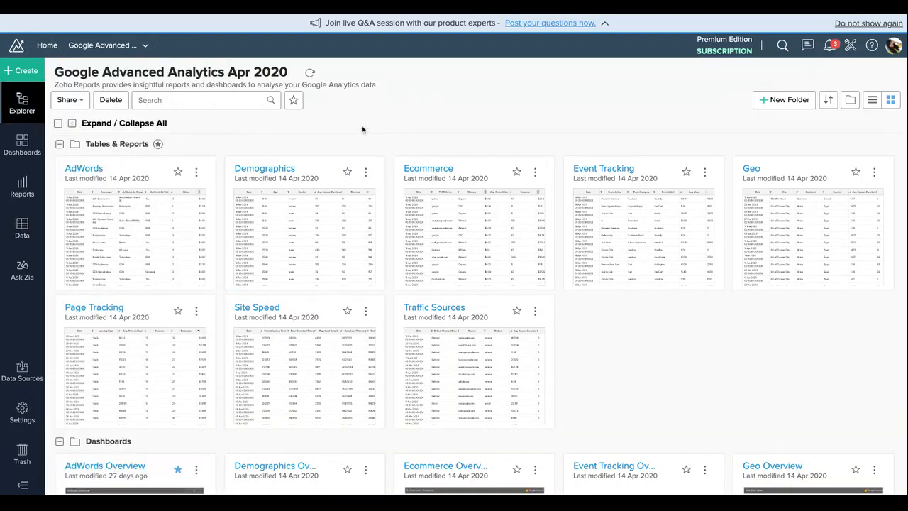
left_click(60, 144)
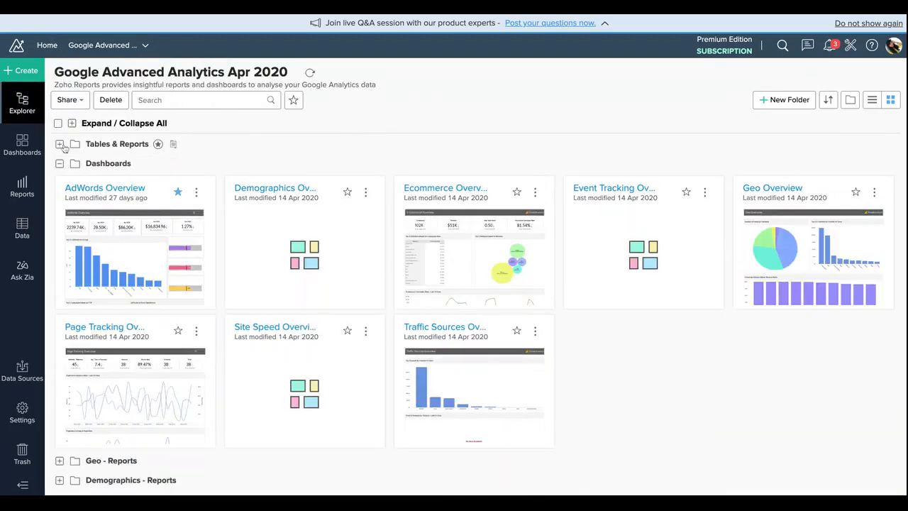
Step: Browse the workspace's list of prebuilt reports and its list of dashboards
left_click(21, 197)
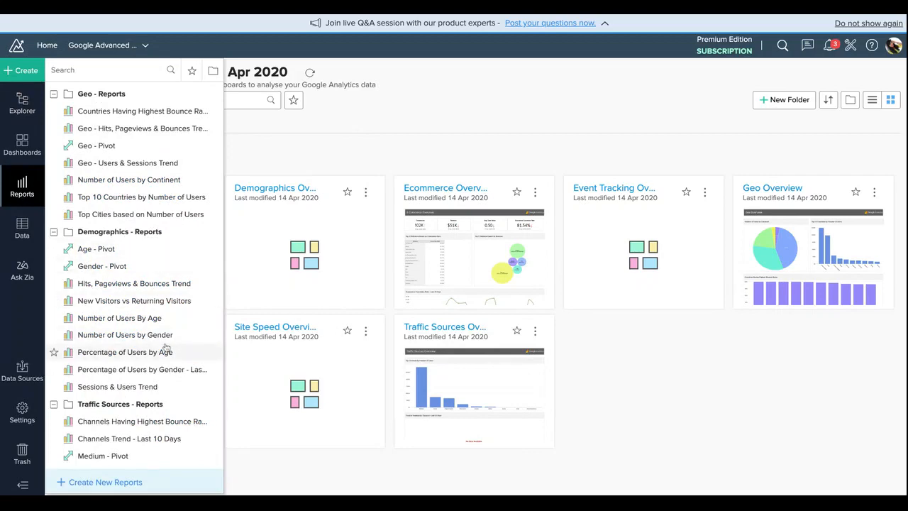
scroll(166, 348, "down", 10)
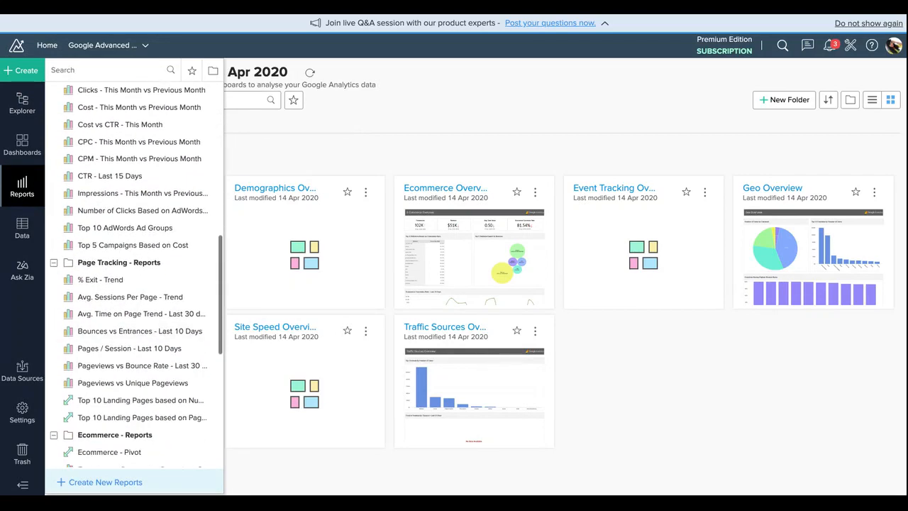
scroll(135, 327, "down", 5)
scroll(135, 327, "up", 15)
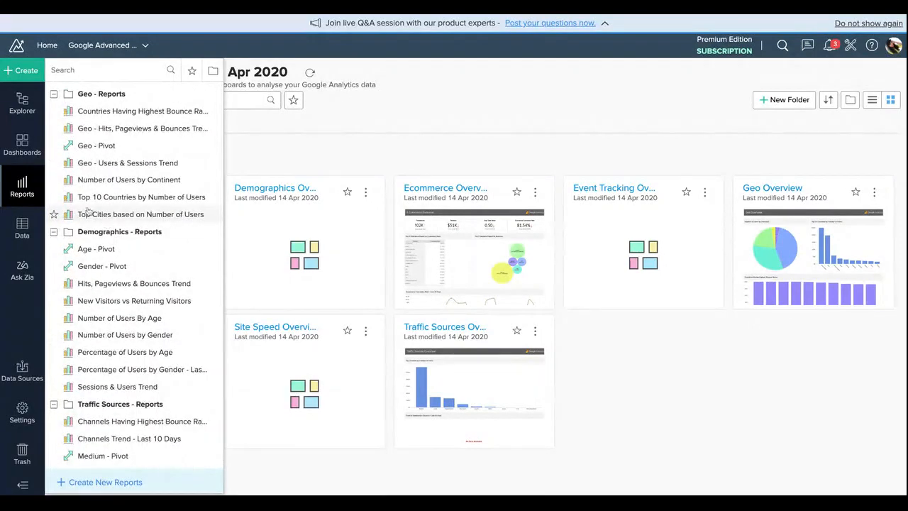
left_click(35, 159)
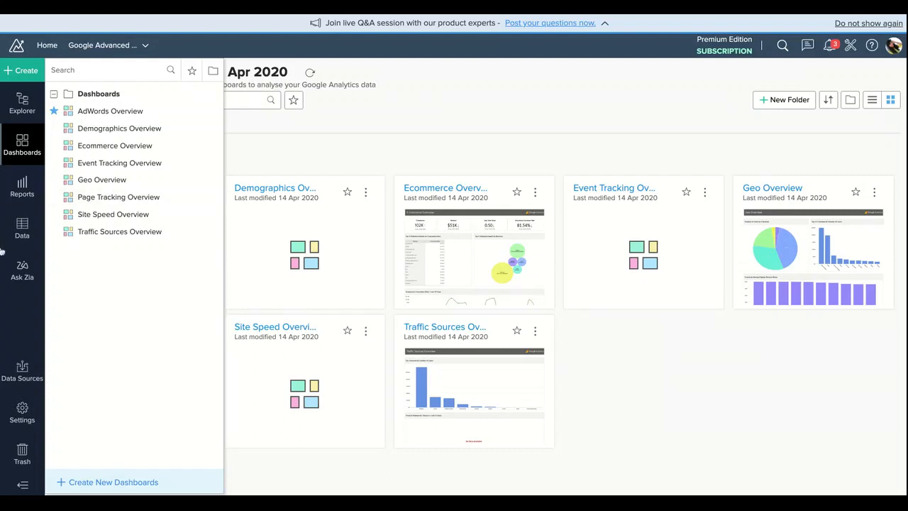
Step: Open the Impressions - This Month vs Previous Month report from the AdWords - Reports folder
left_click(12, 198)
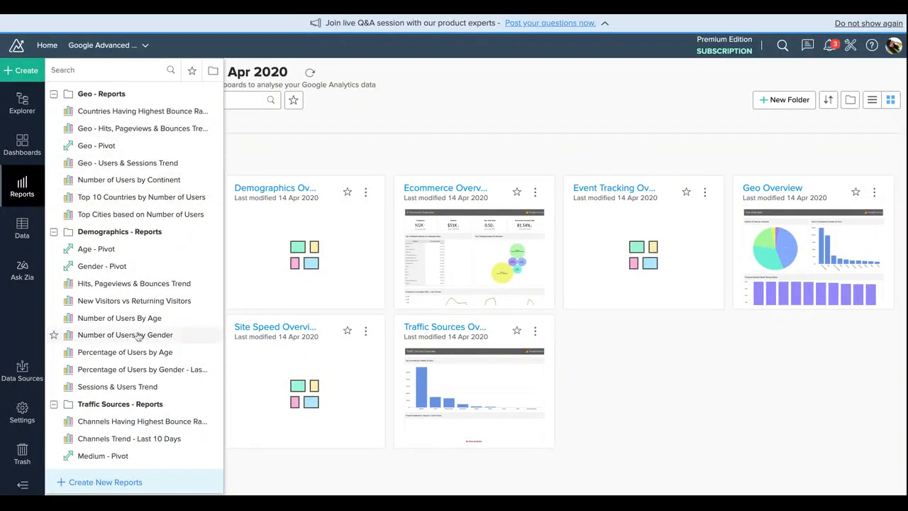
scroll(135, 298, "down", 3)
scroll(139, 313, "down", 10)
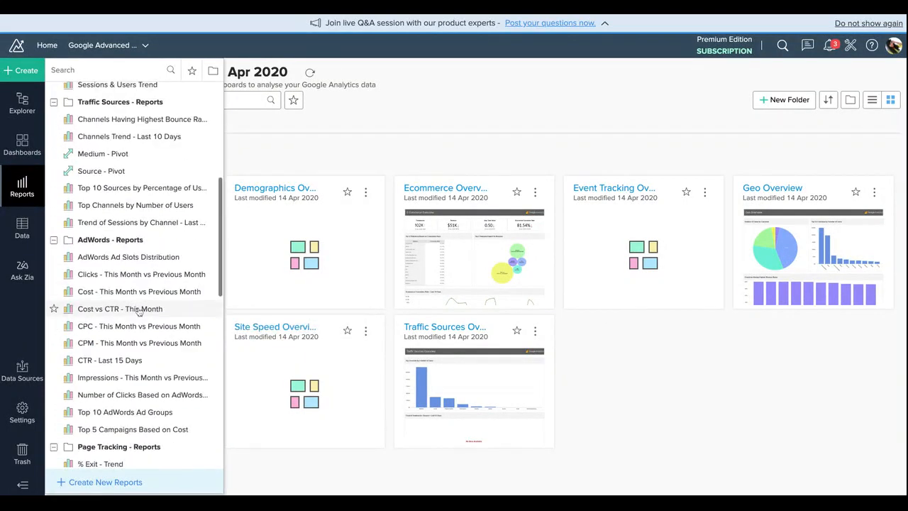
left_click(121, 378)
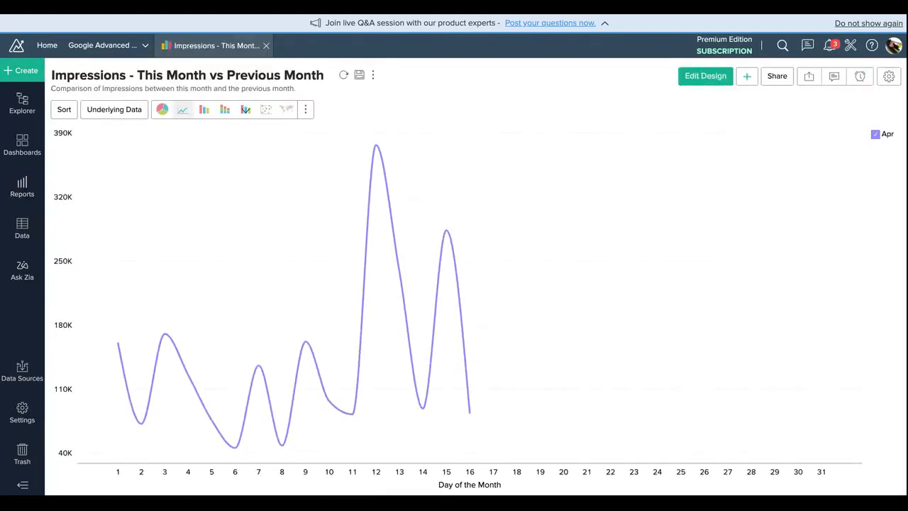
Step: Edit the impressions report's design so its Date filter includes only Last 3 Months, and regenerate the graph
left_click(686, 78)
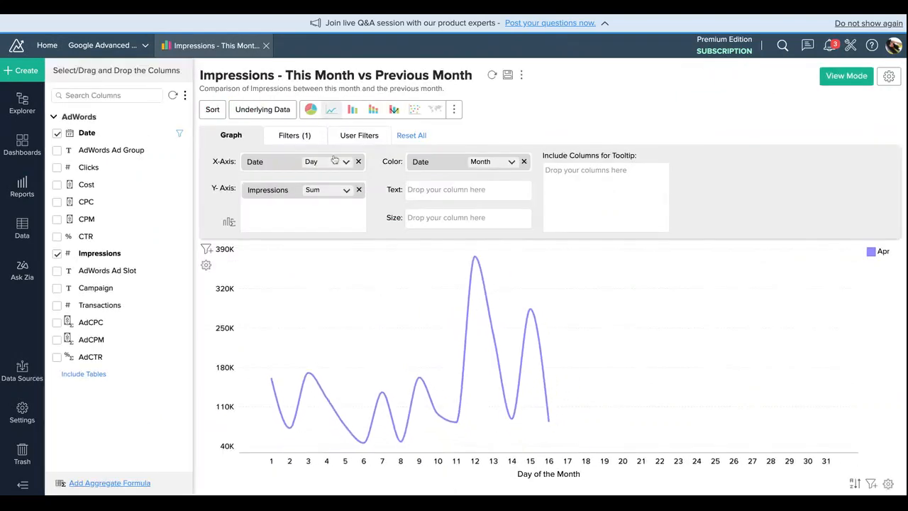
left_click(306, 133)
left_click(376, 184)
left_click(376, 186)
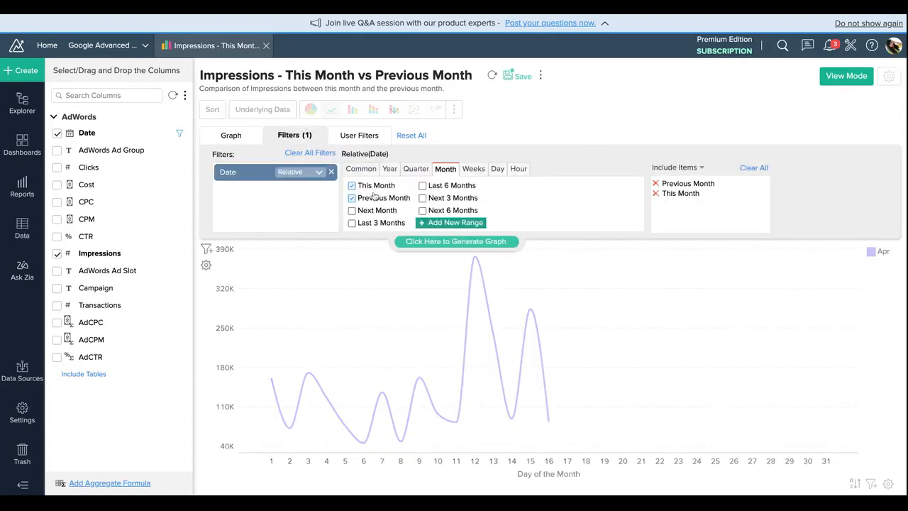
left_click(376, 222)
left_click(373, 198)
left_click(373, 198)
left_click(373, 198)
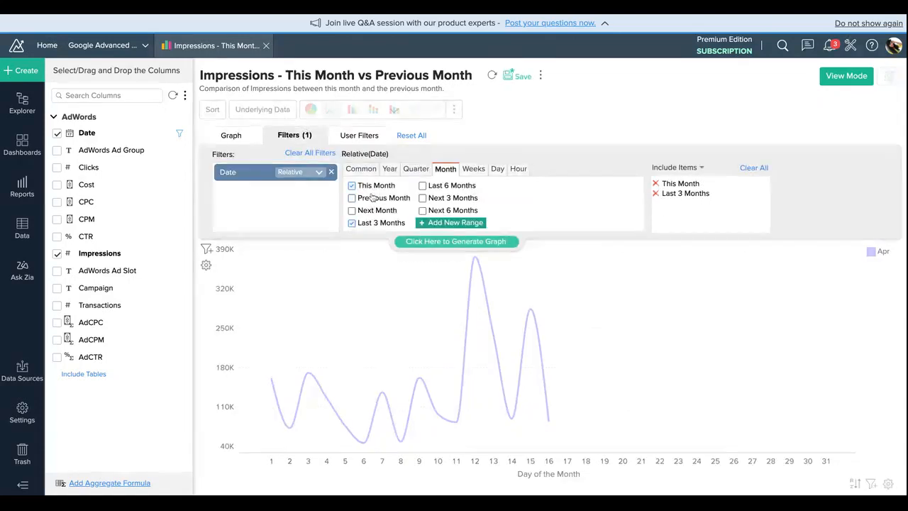
left_click(373, 185)
left_click(429, 244)
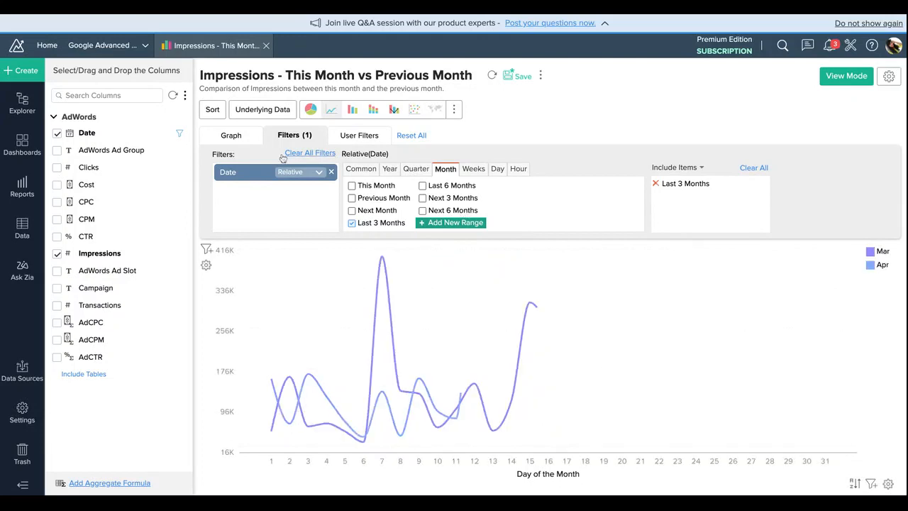
Step: Return the impressions report to view mode and change its chart type to Stacked Bar
left_click(847, 76)
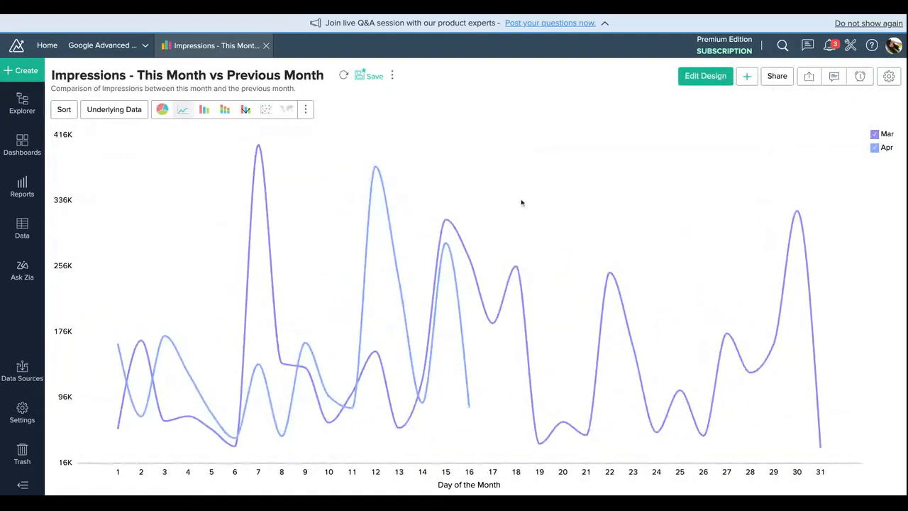
left_click(205, 108)
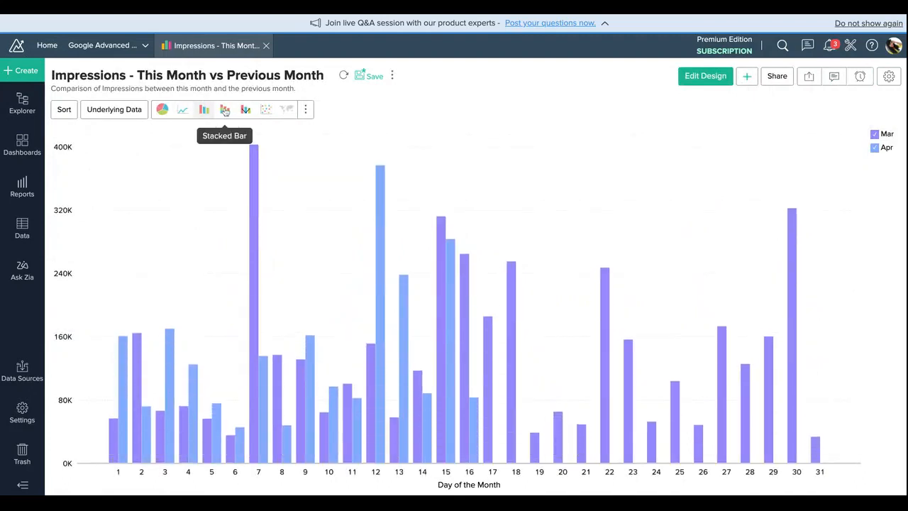
left_click(224, 108)
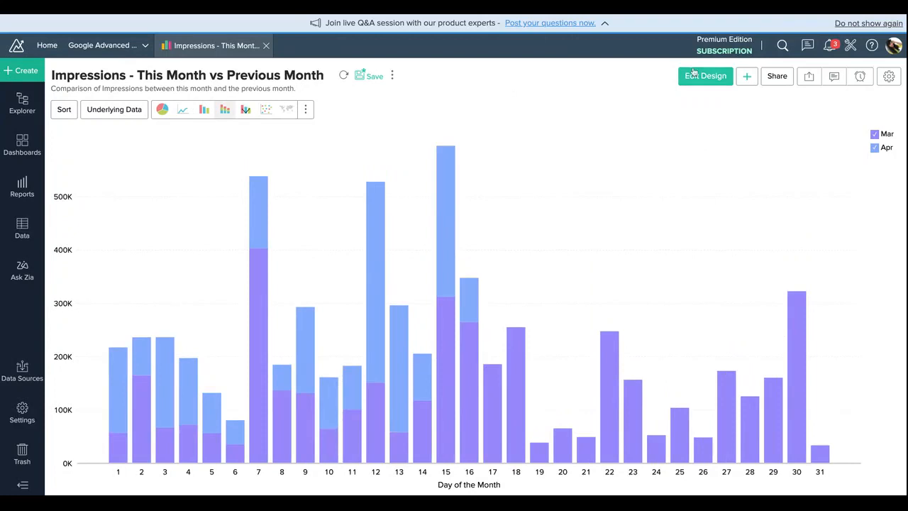
Step: Reopen the impressions report's design, group the X-axis Date by Month & Year, and regenerate the graph
left_click(713, 78)
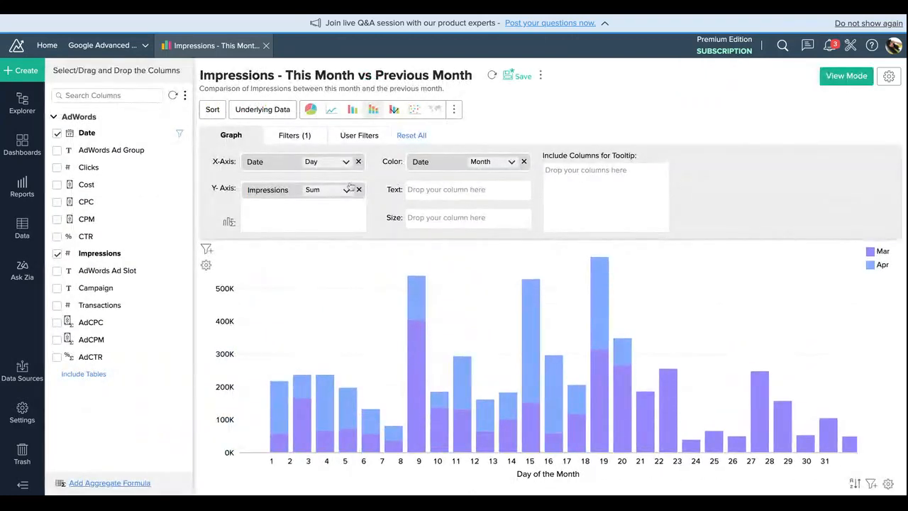
left_click(328, 164)
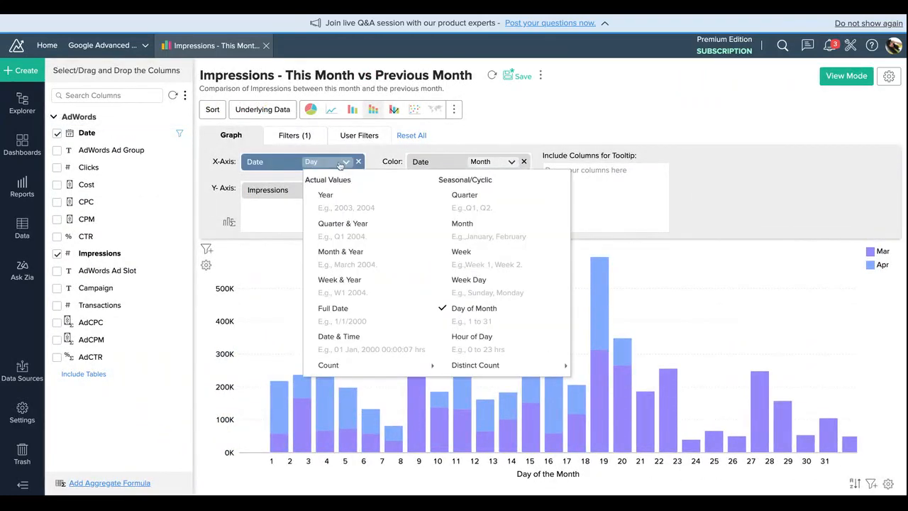
left_click(337, 257)
left_click(421, 242)
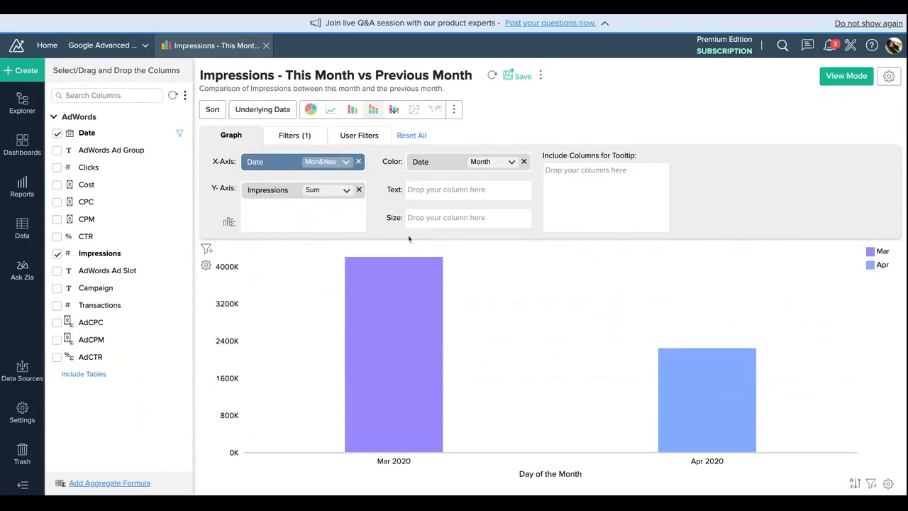
Step: Change the X-axis Date grouping to the seasonal Month option and regenerate the graph
left_click(326, 162)
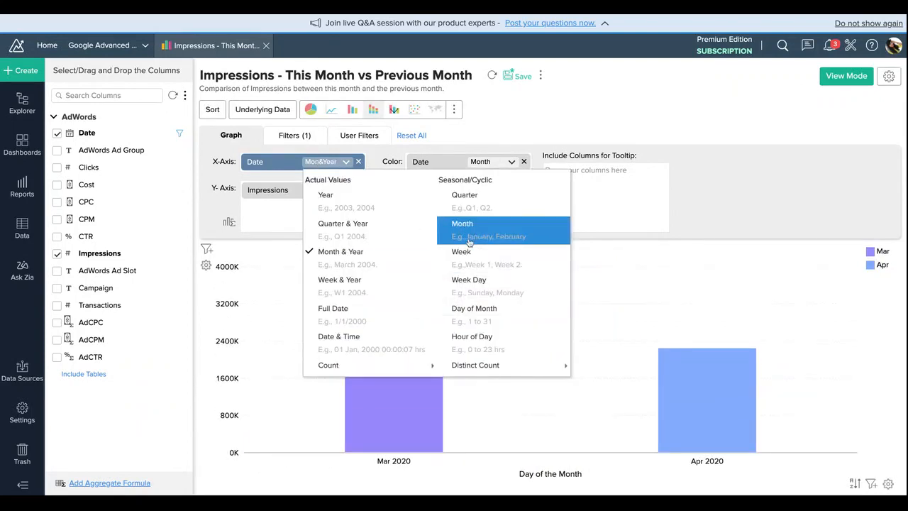
left_click(469, 230)
left_click(458, 244)
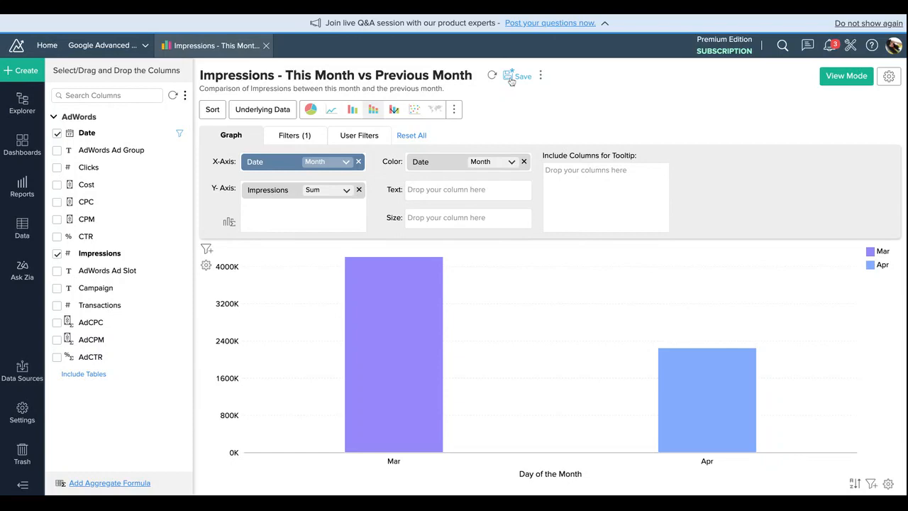
Step: Open the Events - Pivot report from the Events - Reports folder
left_click(22, 186)
scroll(100, 280, "down", 10)
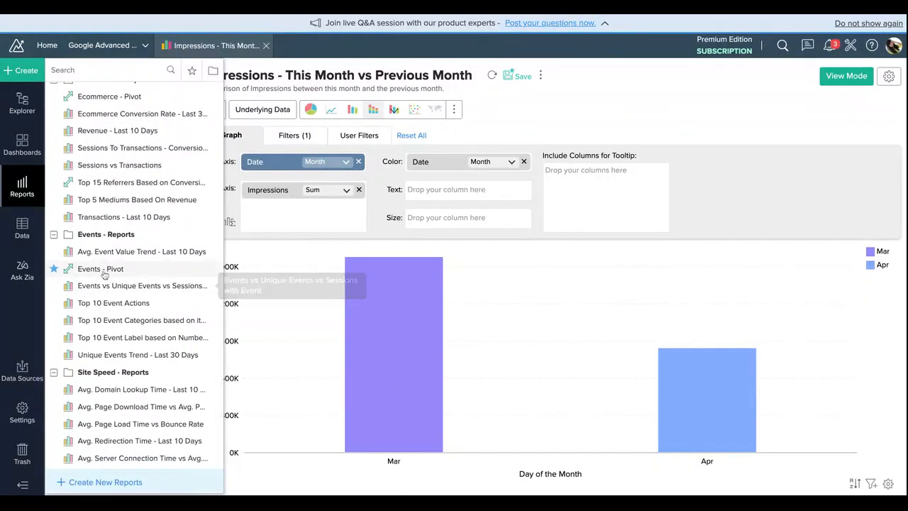
left_click(99, 268)
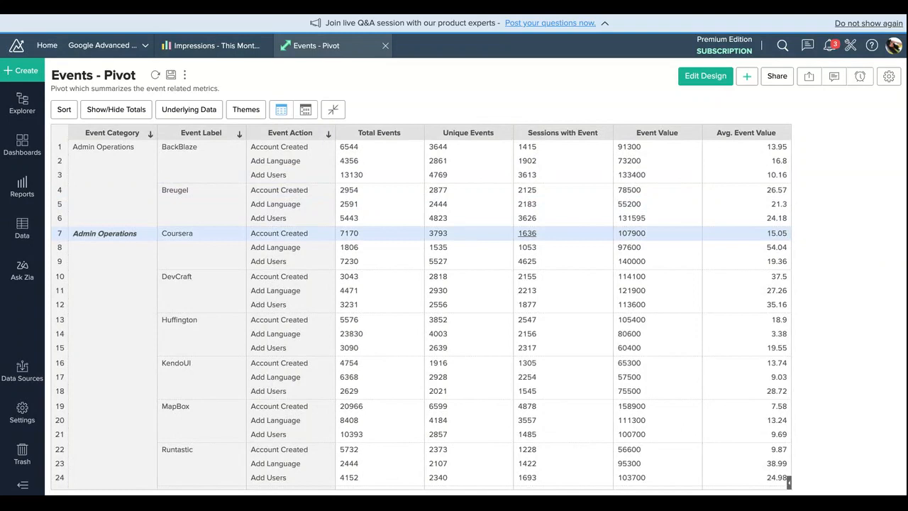
Step: Check the workspace's list of data tables and look through the rows of the Events - Pivot report
left_click(22, 227)
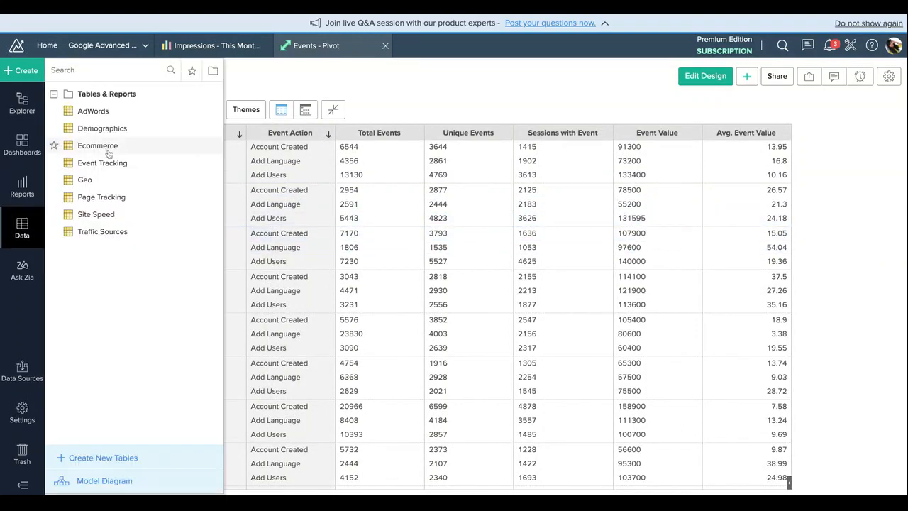
left_click(359, 103)
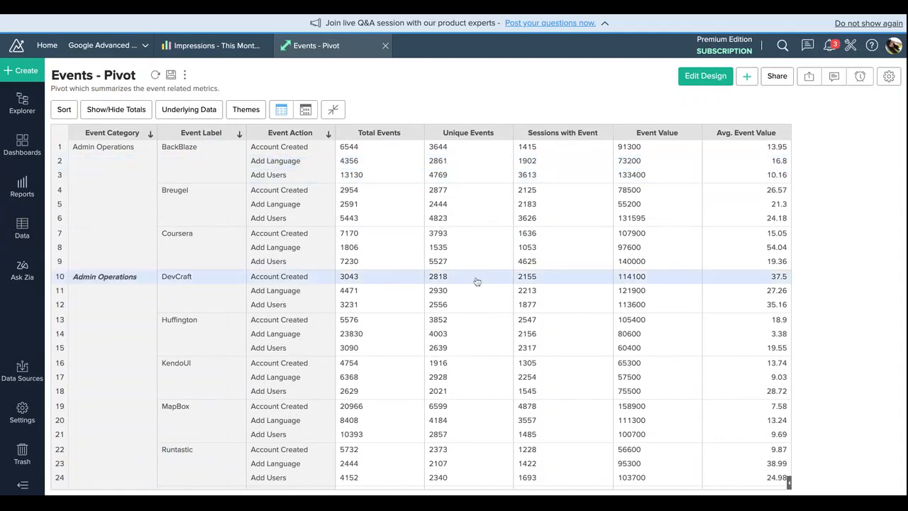
scroll(476, 282, "down", 8)
scroll(477, 283, "up", 4)
scroll(477, 282, "up", 5)
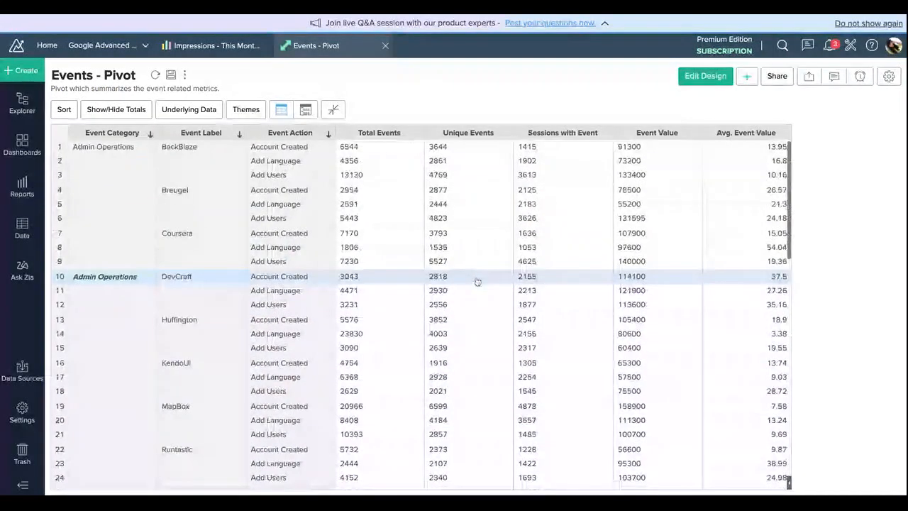
Step: Apply the blue theme color to the Events - Pivot report
left_click(247, 110)
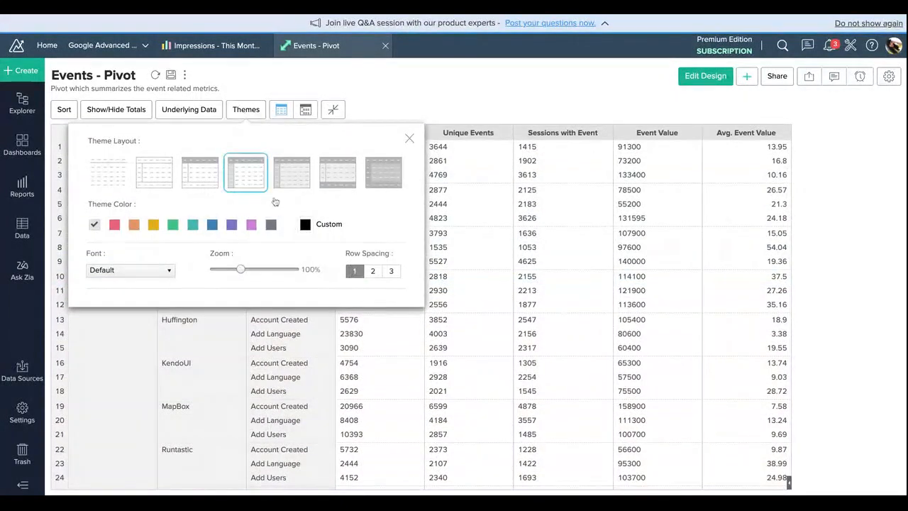
left_click(212, 225)
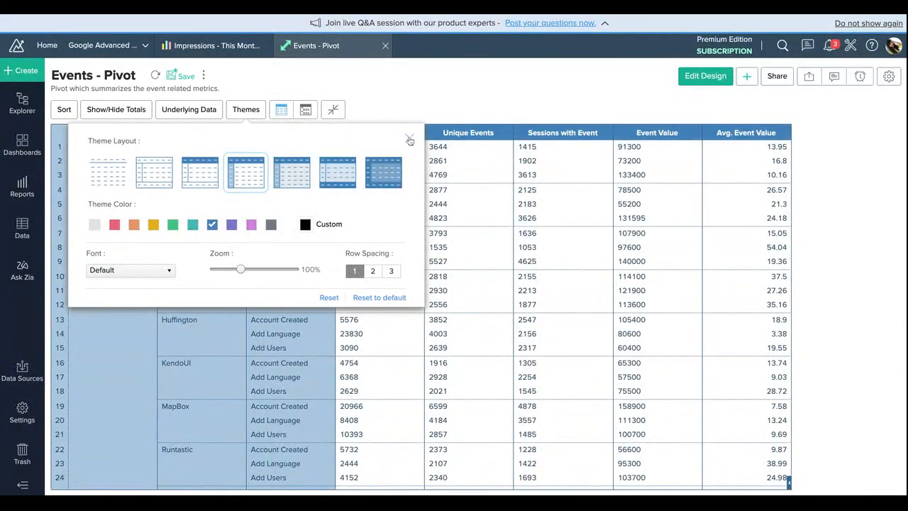
left_click(410, 138)
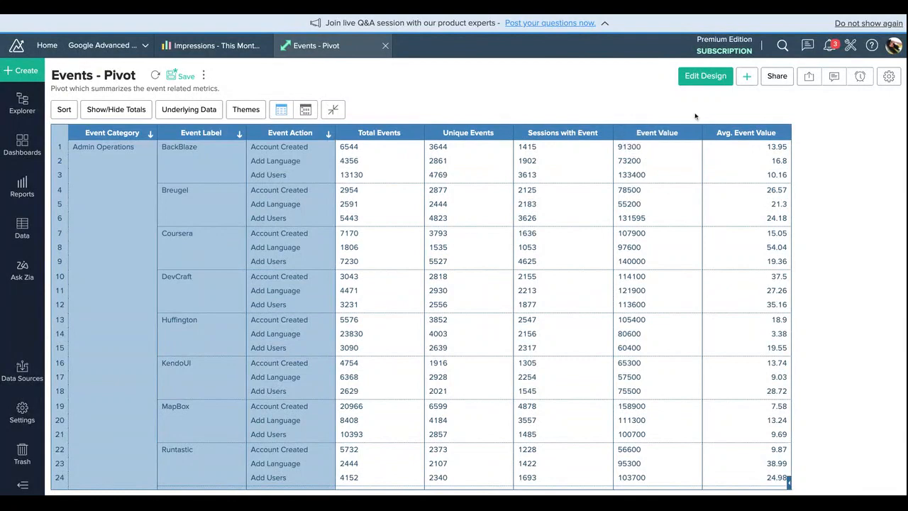
Step: Open the Page Tracking Overview dashboard and examine its summary metrics and page trend charts
left_click(23, 158)
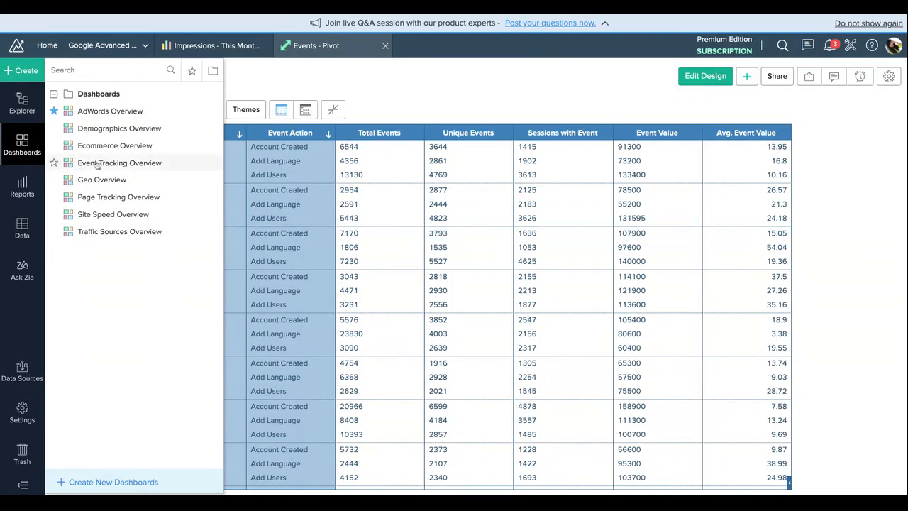
left_click(114, 200)
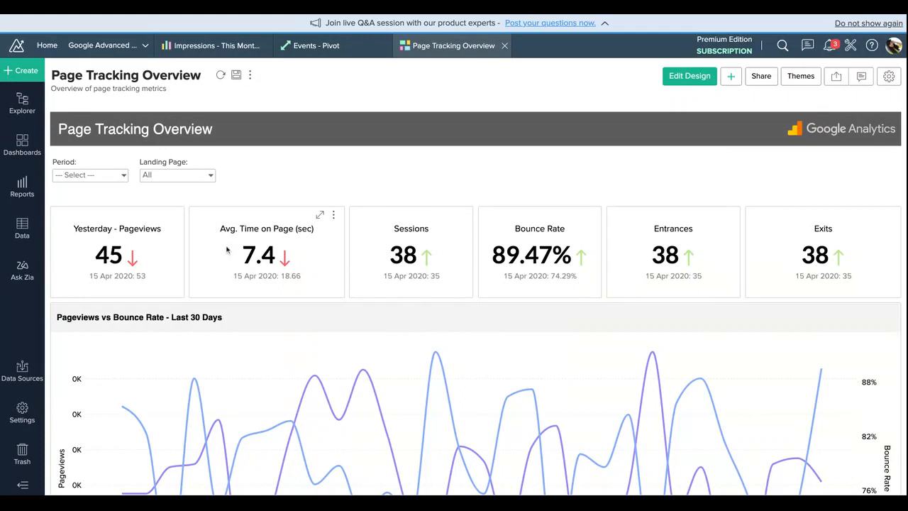
scroll(139, 258, "down", 3)
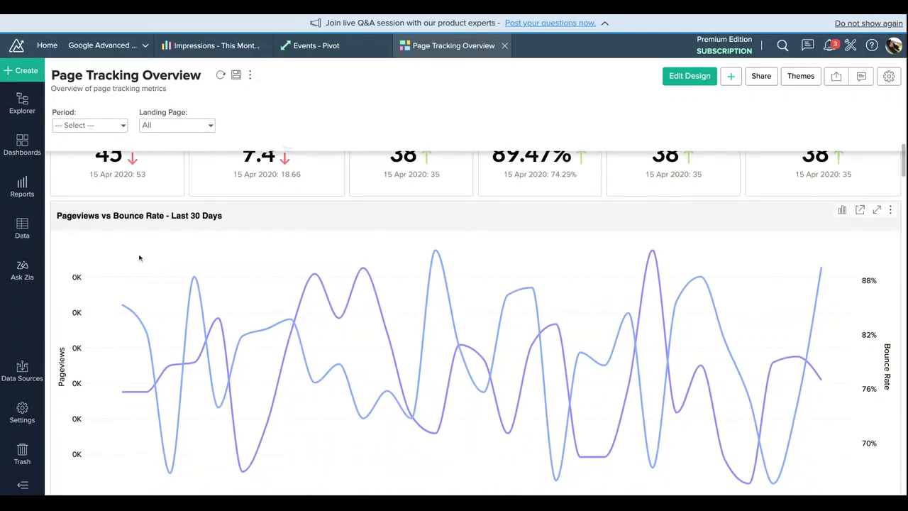
scroll(398, 247, "up", 2)
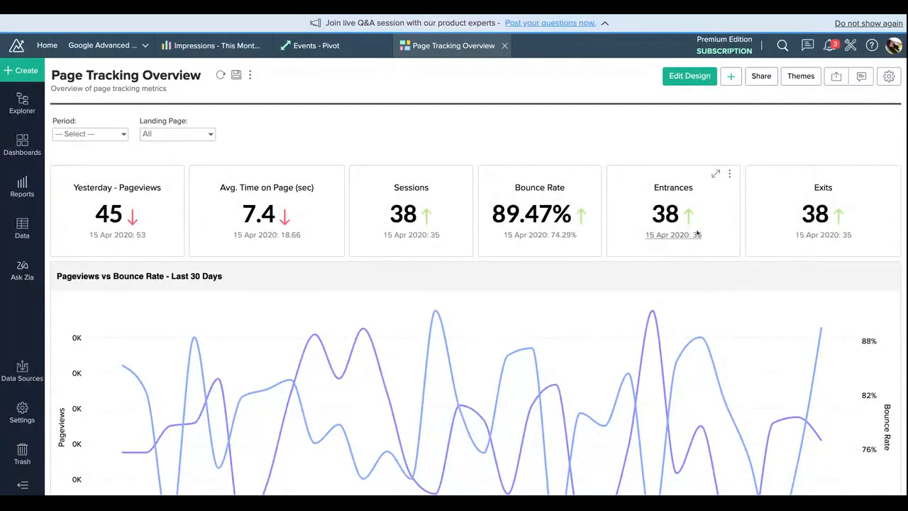
scroll(697, 230, "down", 1)
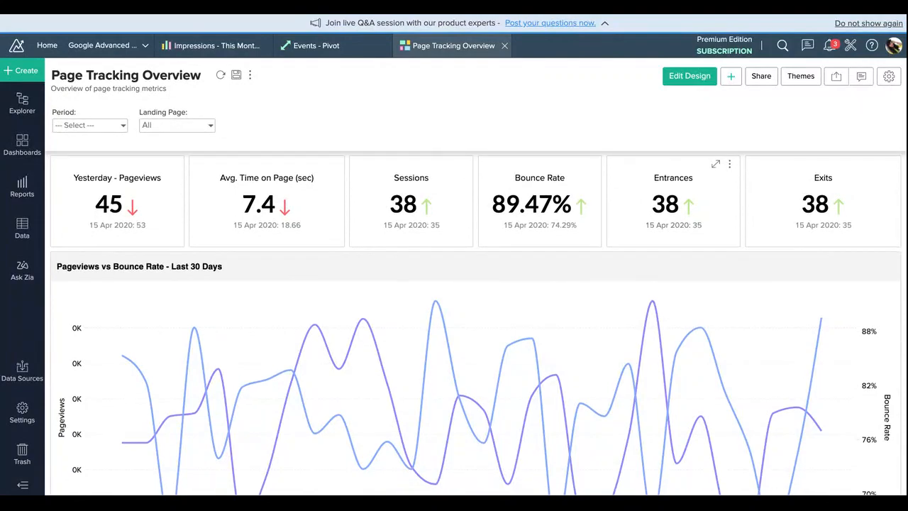
scroll(699, 289, "down", 5)
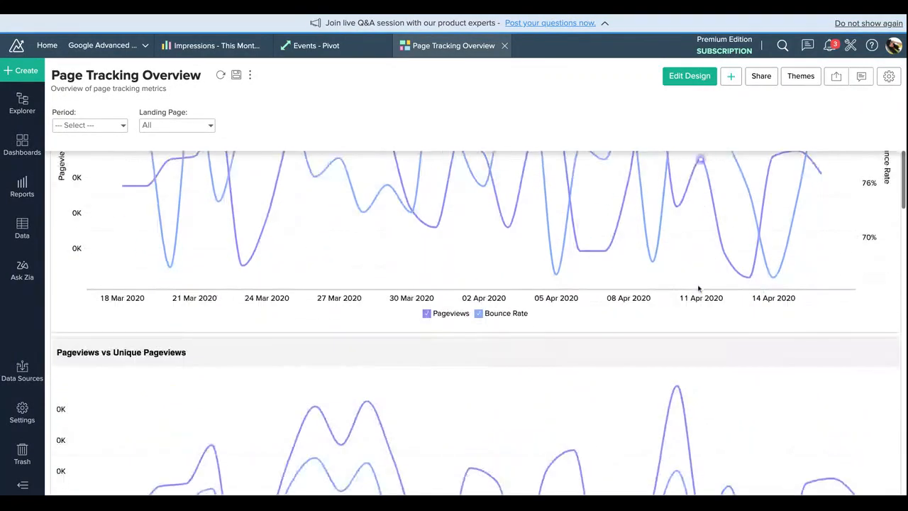
scroll(699, 289, "down", 8)
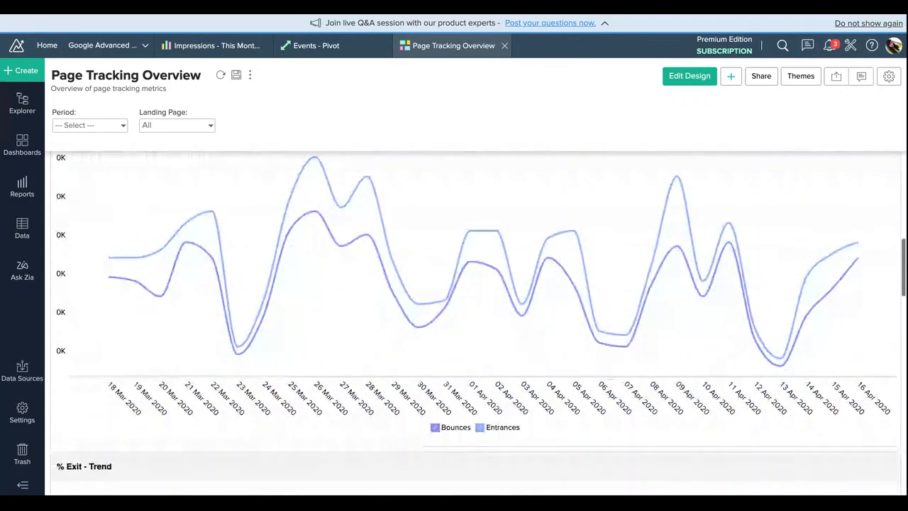
scroll(476, 316, "up", 2)
scroll(475, 319, "down", 10)
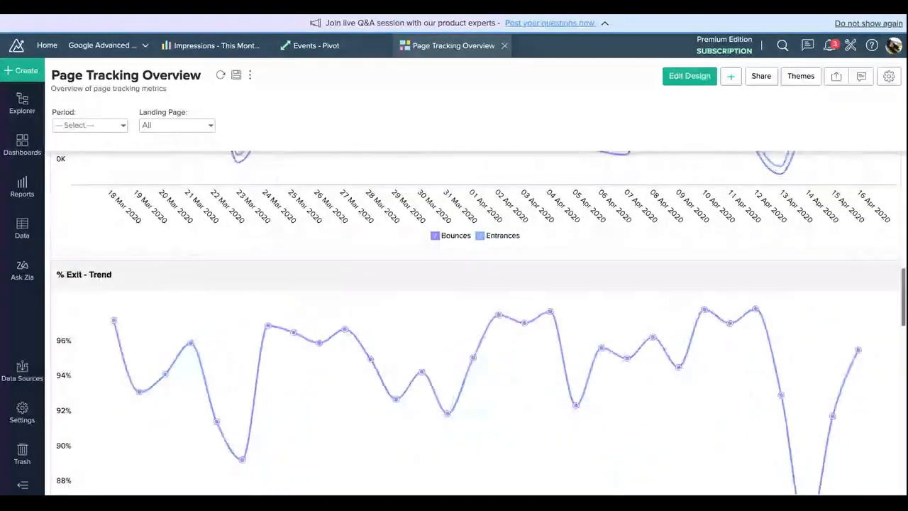
scroll(475, 319, "down", 15)
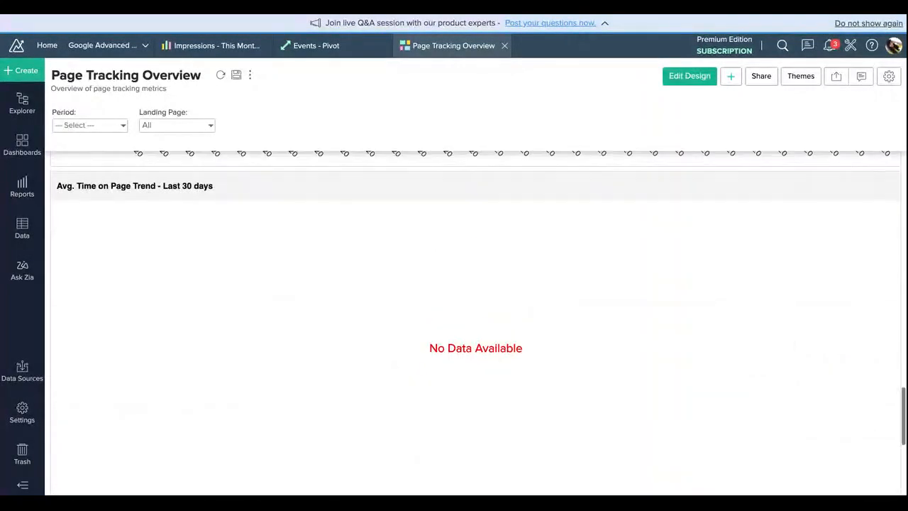
scroll(476, 319, "up", 1)
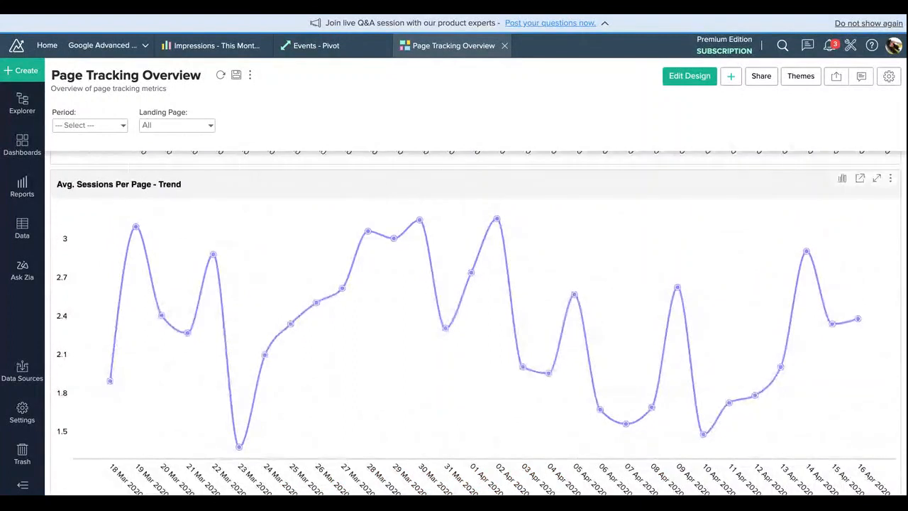
Step: Filter the dashboard's Landing Page to only /portal/334/newlogin.do?newlogin=true
left_click(211, 128)
left_click(162, 158)
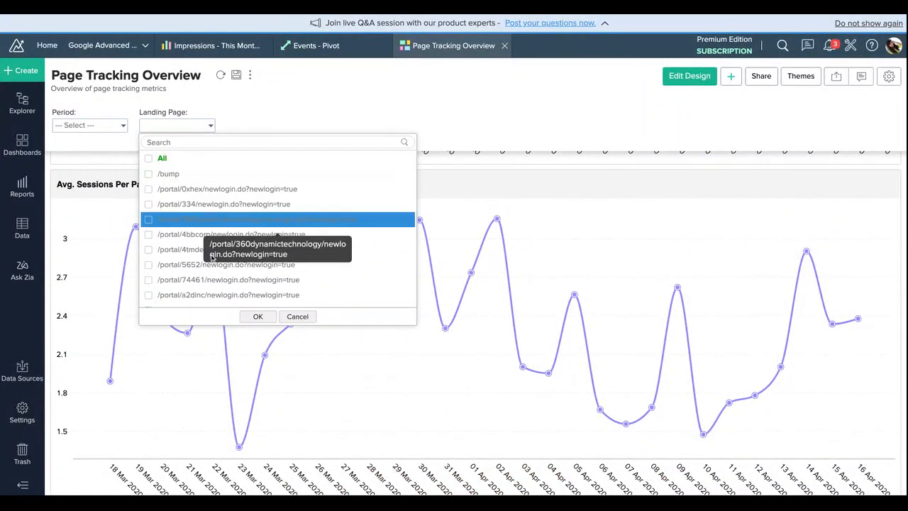
left_click(209, 205)
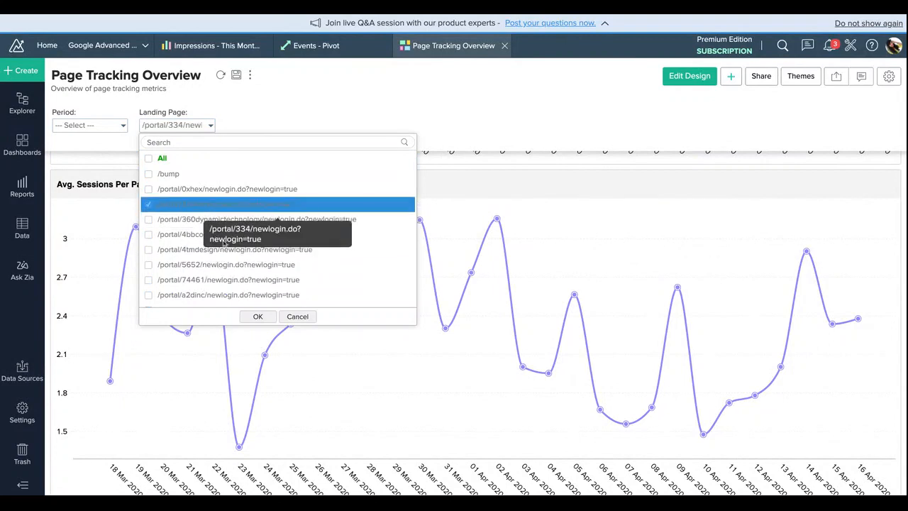
left_click(260, 317)
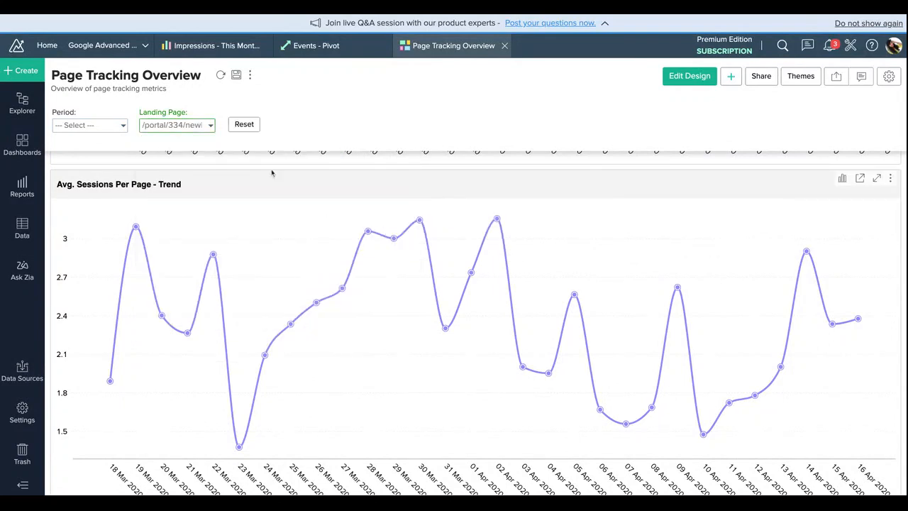
left_click(210, 125)
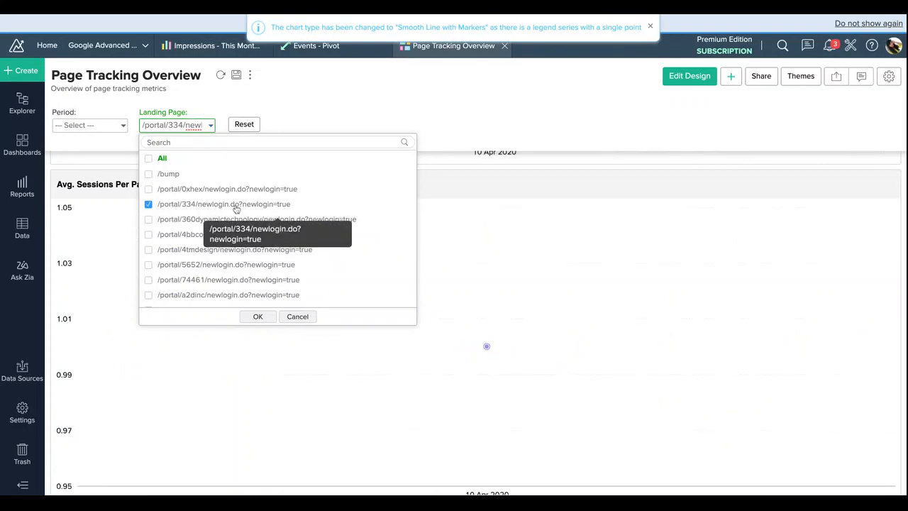
left_click(260, 317)
Step: Add the /portal/4tmdesign and /portal/5652 newlogin pages to the Landing Page filter, check the charts, and reset the dashboard's filters
scroll(262, 320, "up", 4)
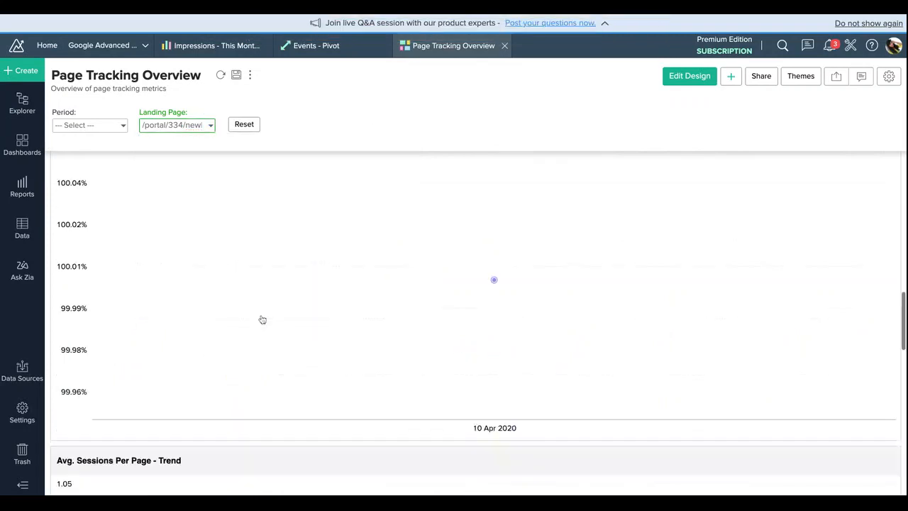
scroll(263, 320, "up", 10)
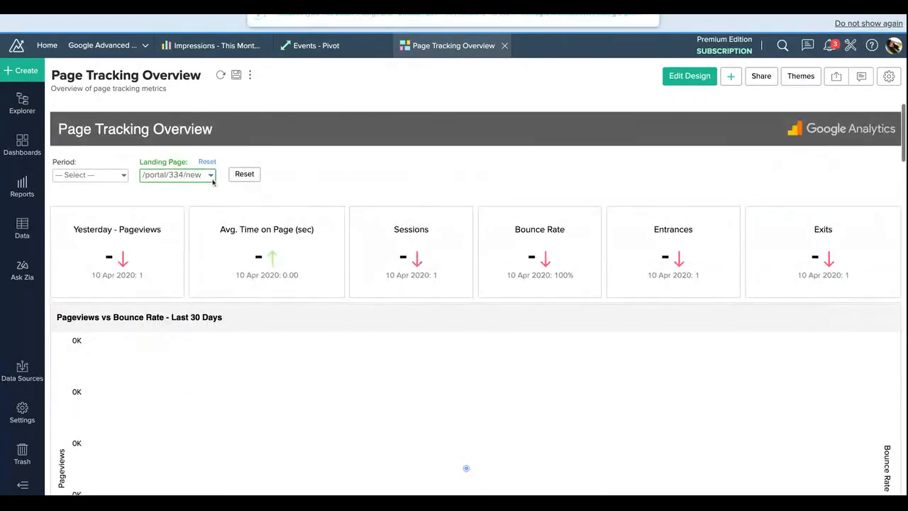
left_click(210, 176)
left_click(212, 297)
left_click(213, 312)
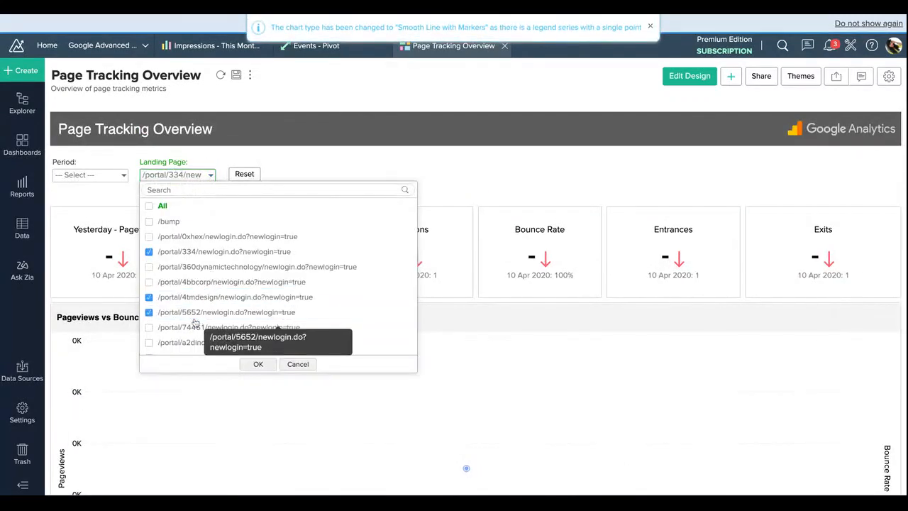
left_click(260, 364)
scroll(260, 353, "down", 5)
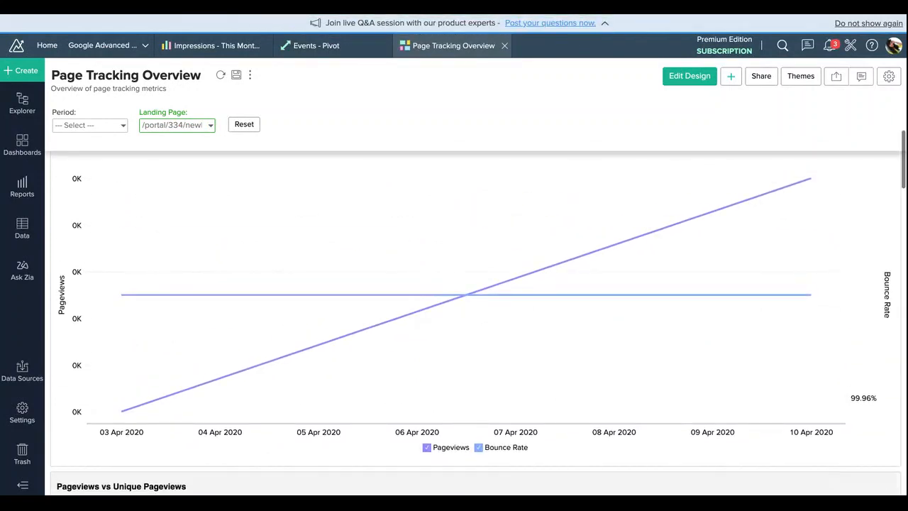
scroll(260, 284, "up", 5)
left_click(256, 174)
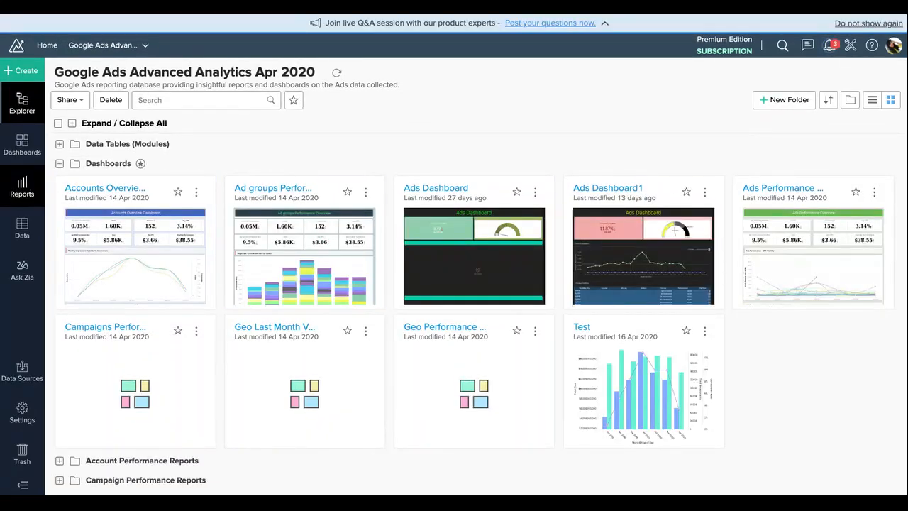
Step: Open the Accounts and Account Performance data tables of the Google Ads workspace and look through the account performance rows
left_click(28, 225)
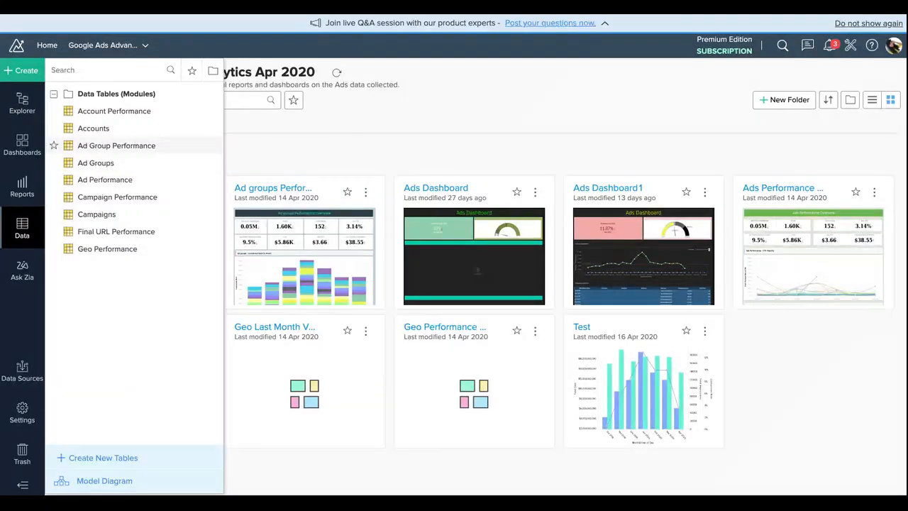
left_click(102, 129)
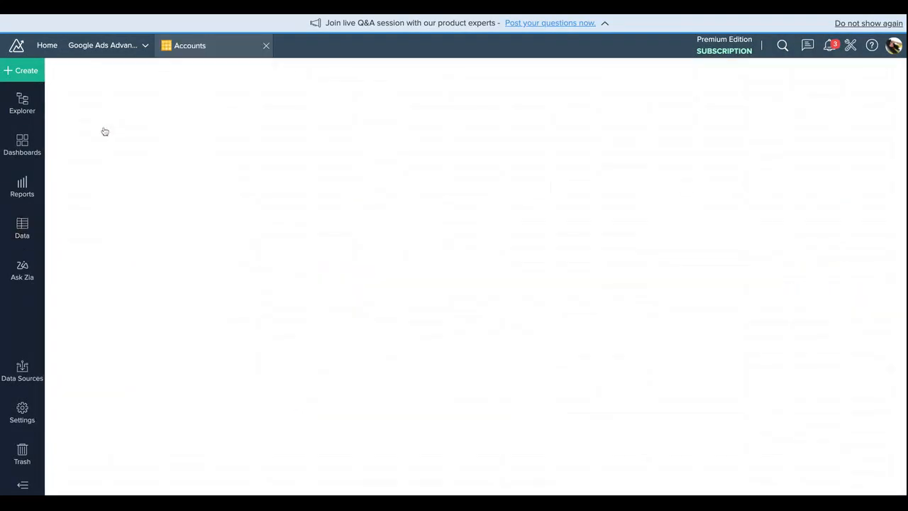
left_click(21, 233)
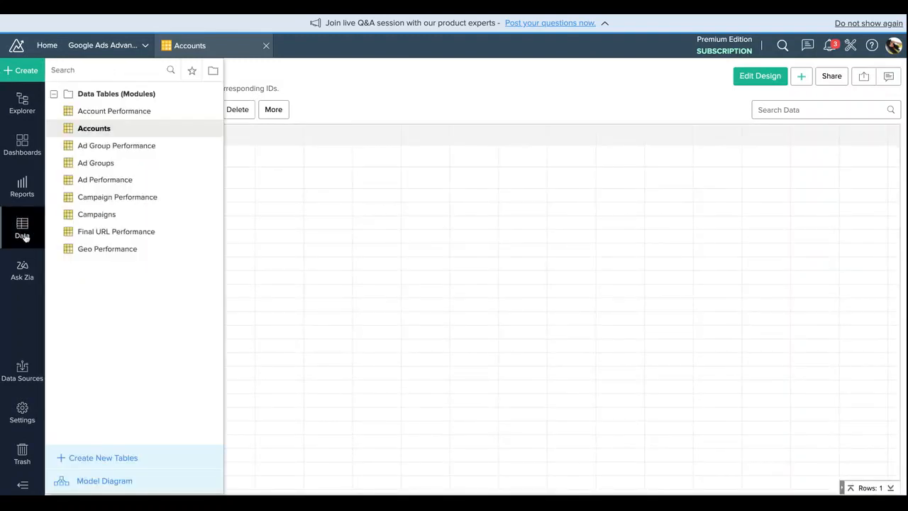
left_click(141, 112)
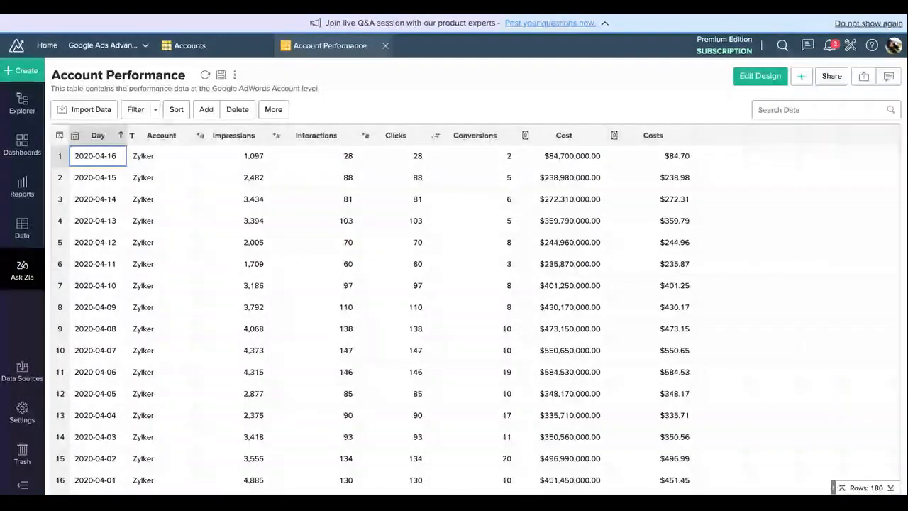
scroll(284, 319, "down", 3)
scroll(284, 264, "up", 3)
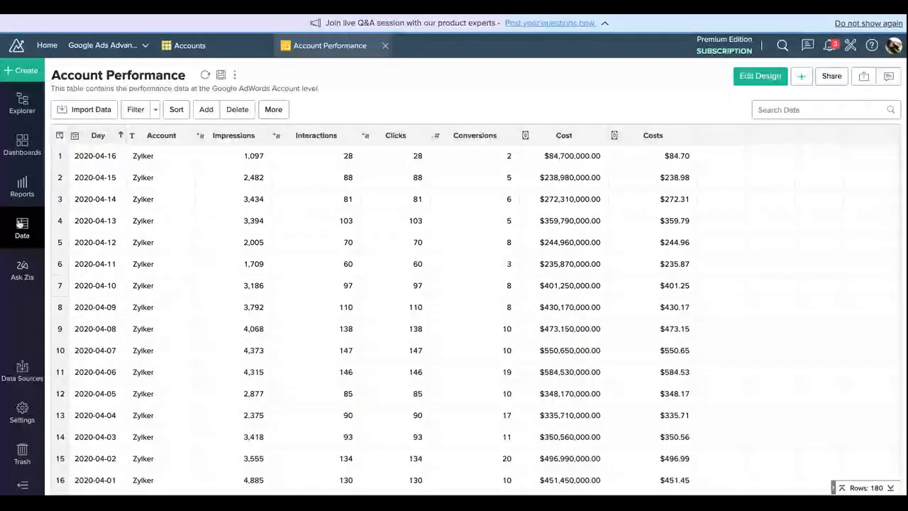
Step: Open the Campaigns and Campaign Performance data tables to review campaign states and metrics
left_click(21, 224)
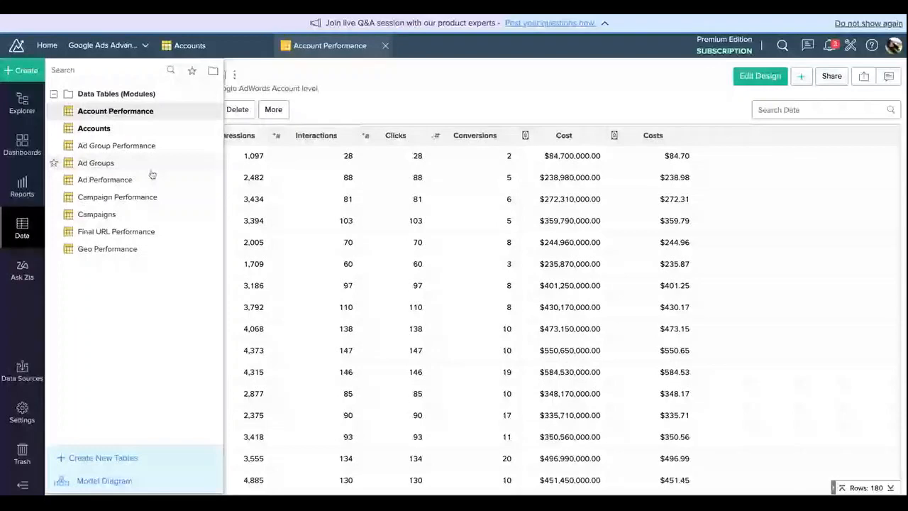
left_click(120, 217)
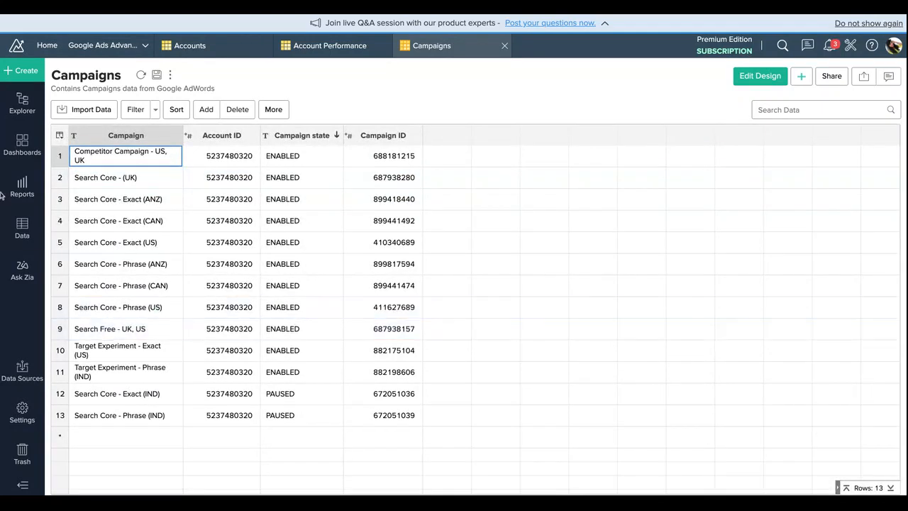
left_click(32, 227)
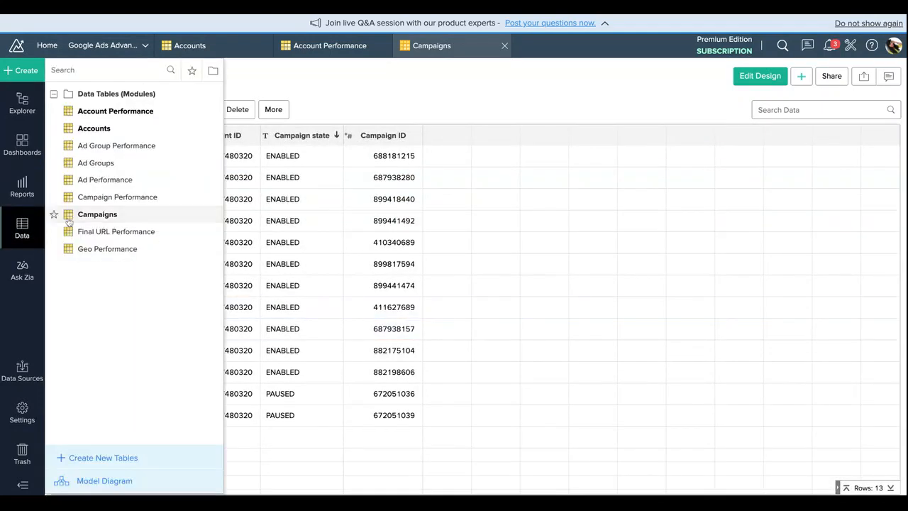
left_click(140, 205)
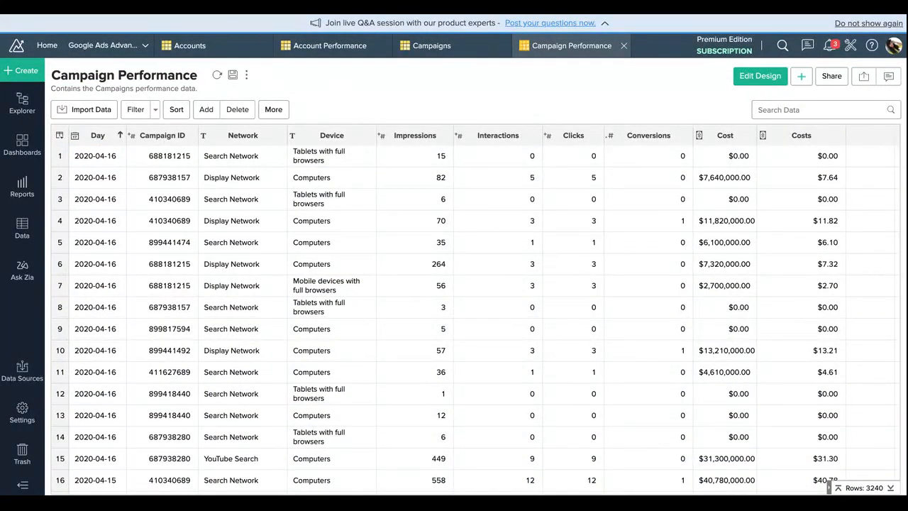
left_click(76, 76)
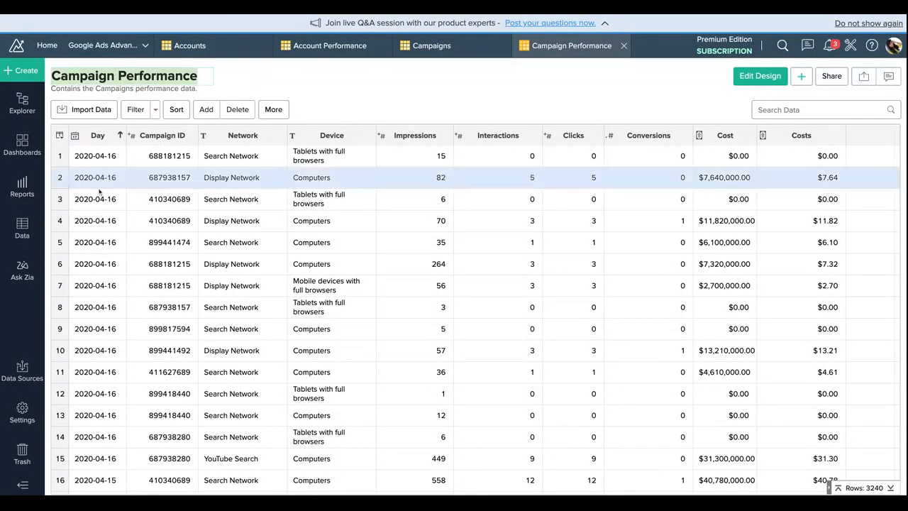
Step: Open the Ad Groups data table and look through its rows
left_click(22, 228)
left_click(116, 165)
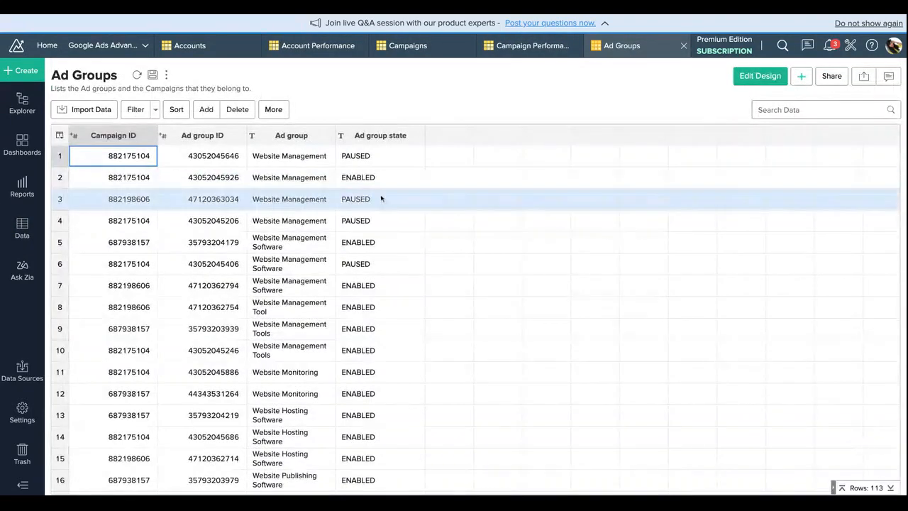
scroll(371, 196, "down", 5)
scroll(369, 311, "up", 4)
scroll(368, 314, "up", 1)
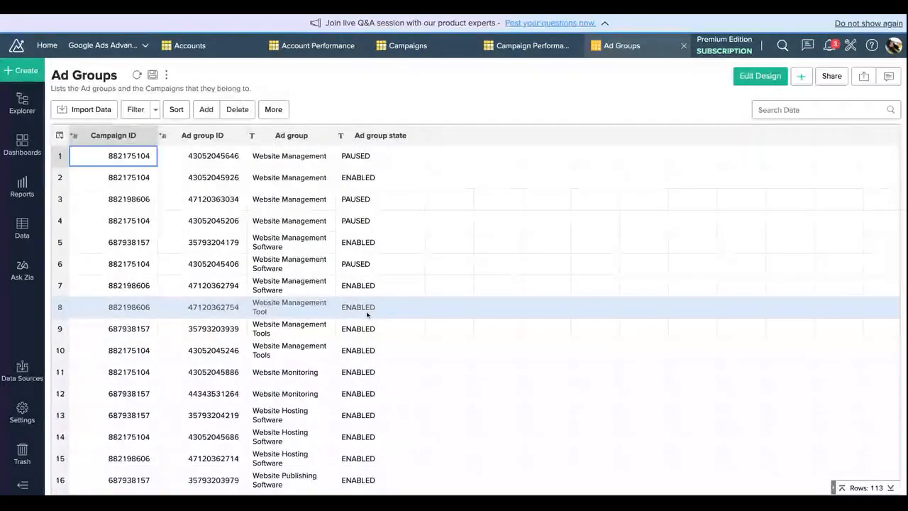
Step: Open the Ad Group Performance and Ad Performance data tables and look through the ad-level rows and metric columns
left_click(22, 227)
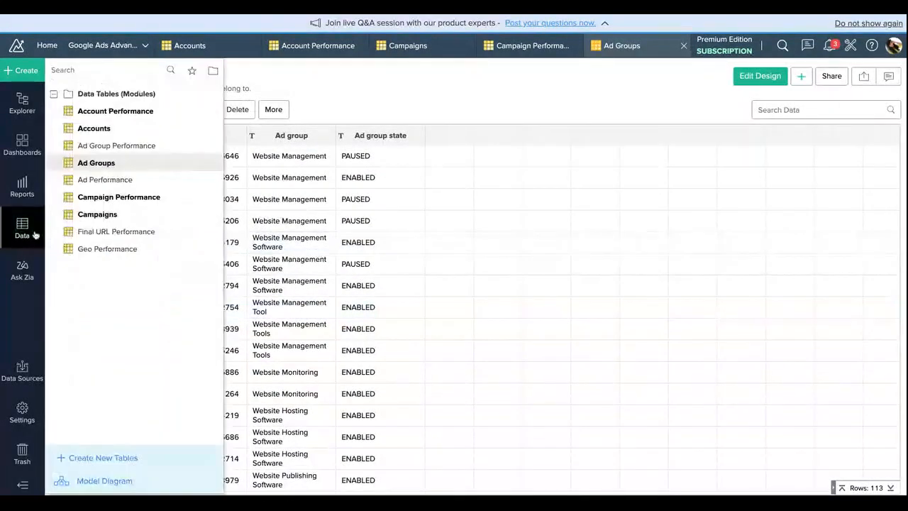
left_click(135, 148)
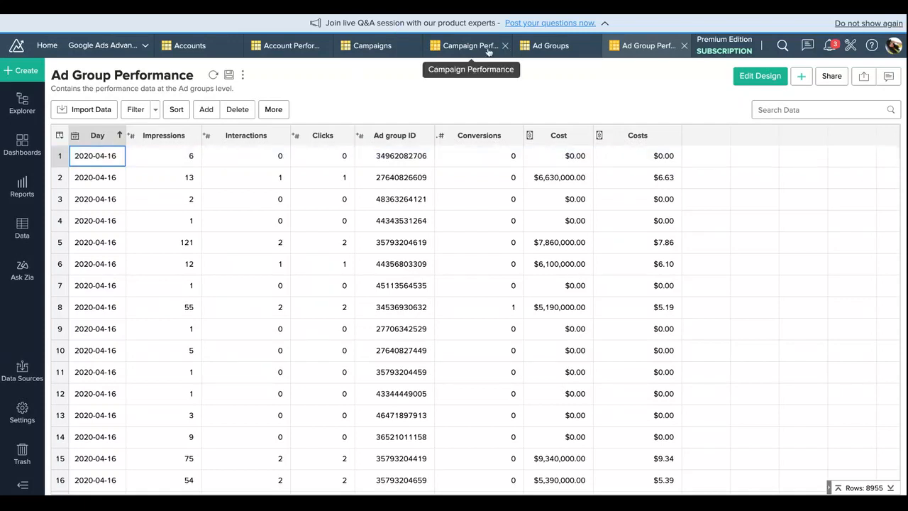
left_click(21, 231)
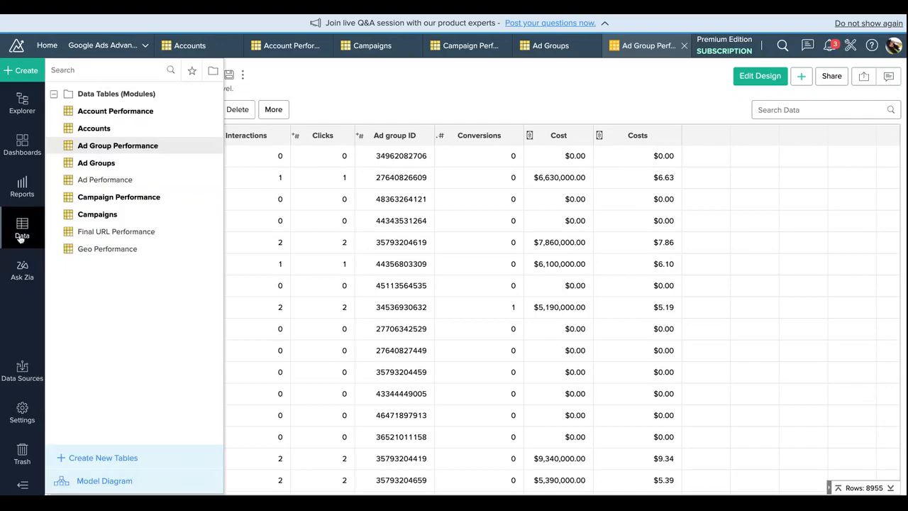
left_click(105, 180)
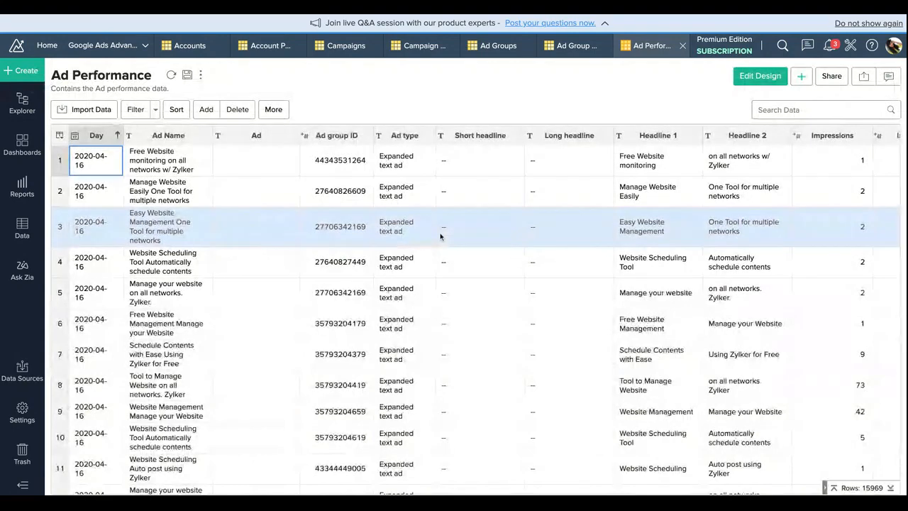
scroll(461, 263, "right", 6)
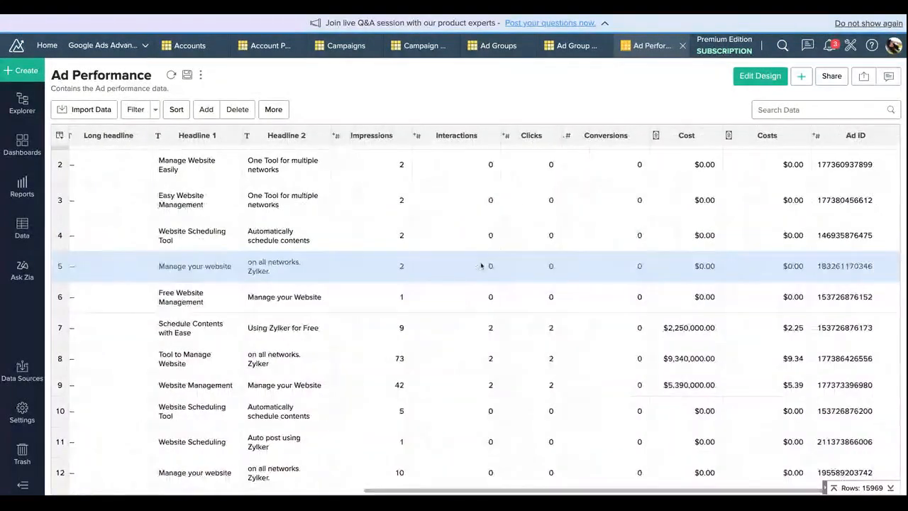
scroll(481, 265, "down", 10)
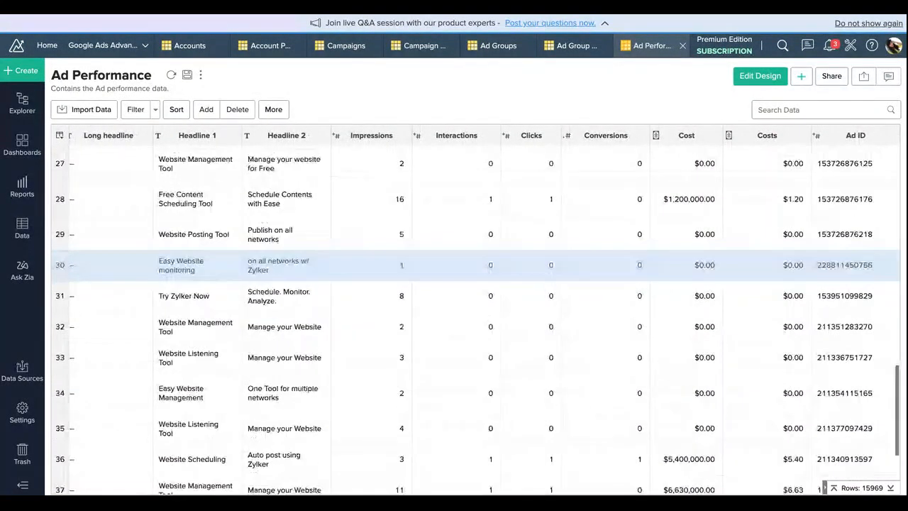
scroll(469, 256, "up", 10)
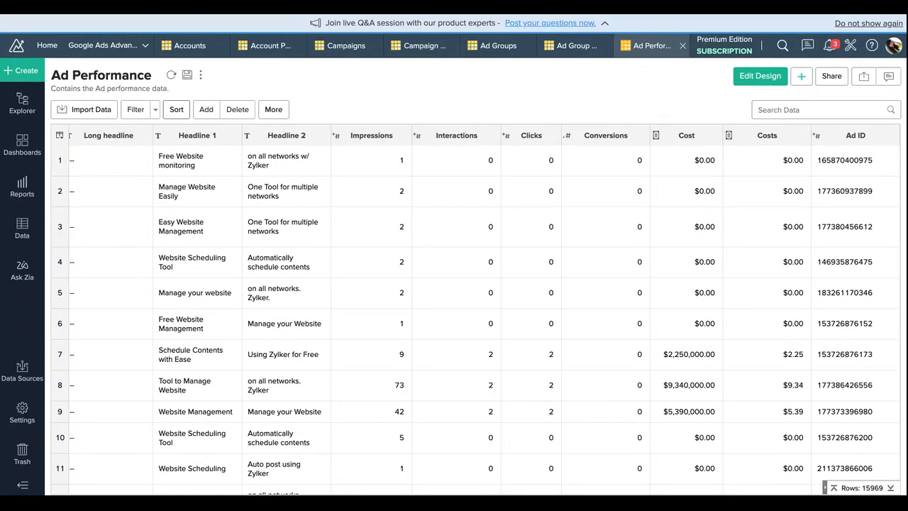
Step: Check the Ad Groups table again, then view the model diagram of the Ad Performance table and return to its data
left_click(502, 46)
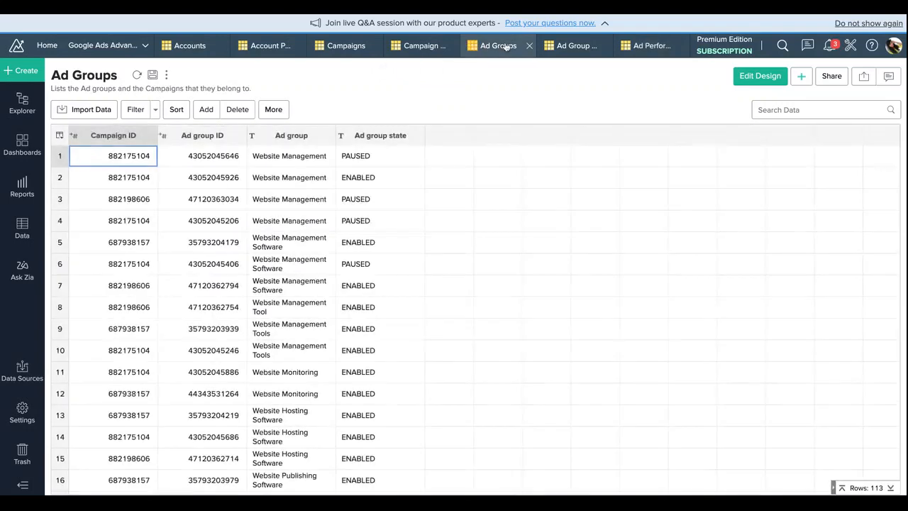
left_click(646, 45)
left_click(281, 112)
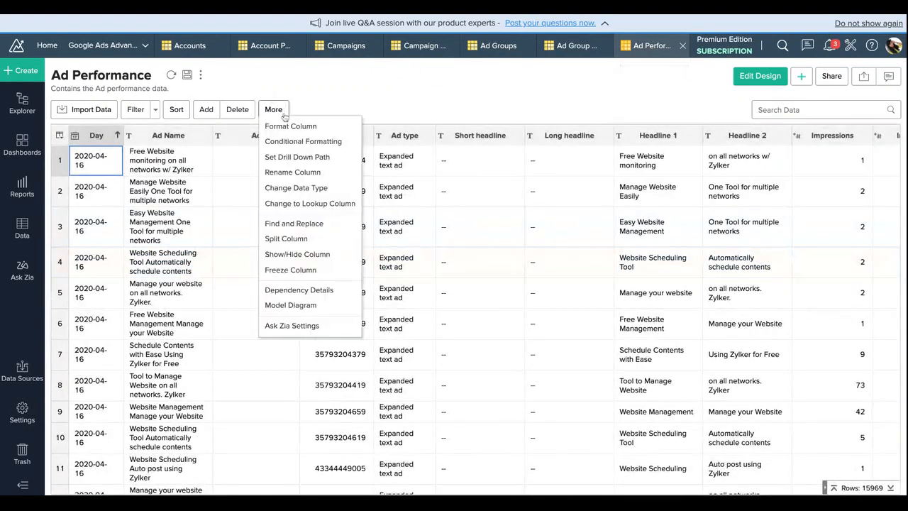
left_click(327, 306)
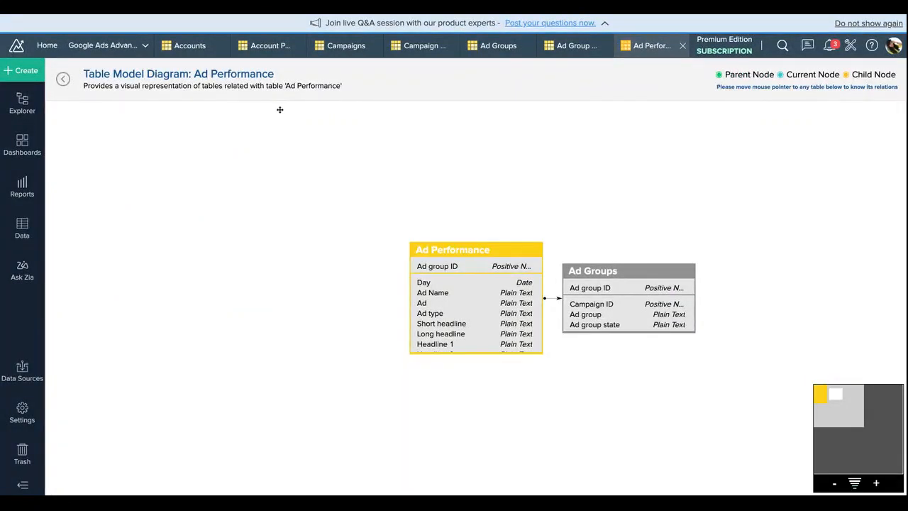
left_click(63, 78)
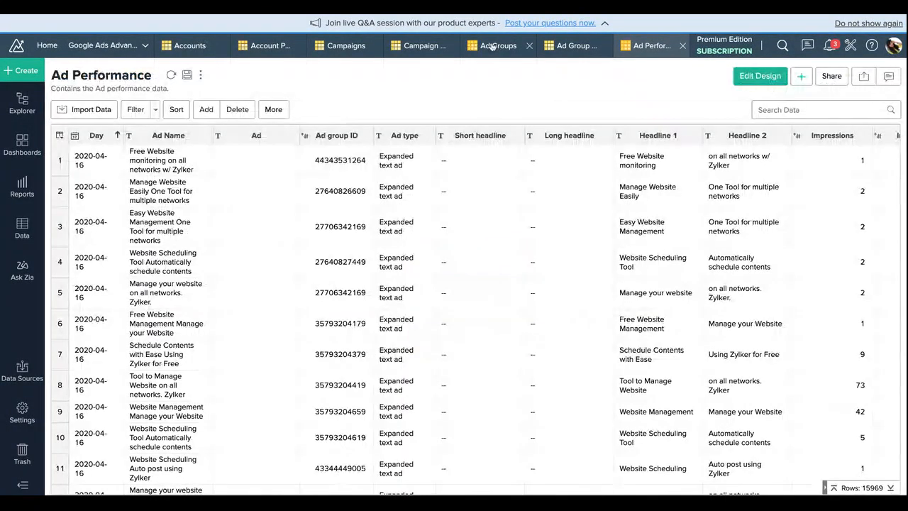
Step: View the model diagram of the Campaign Performance table to see how it relates to Campaigns, and return to its data
left_click(412, 44)
left_click(274, 109)
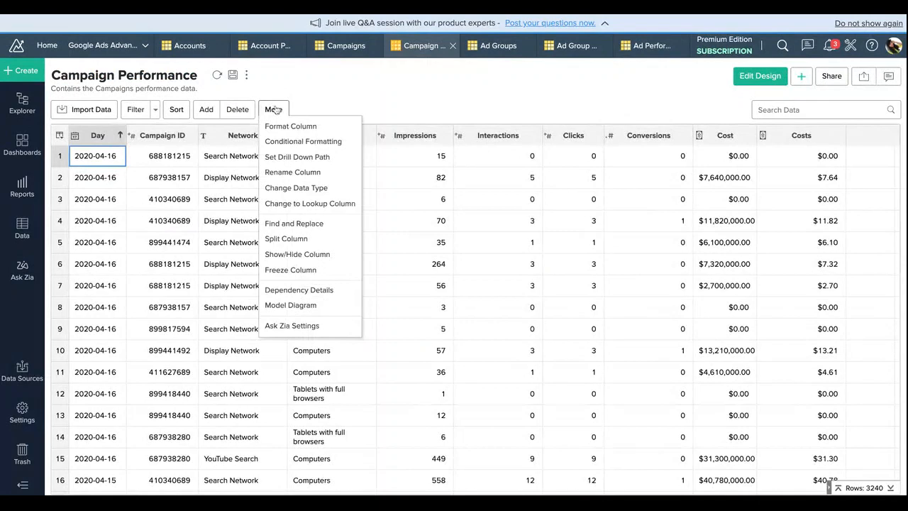
left_click(315, 305)
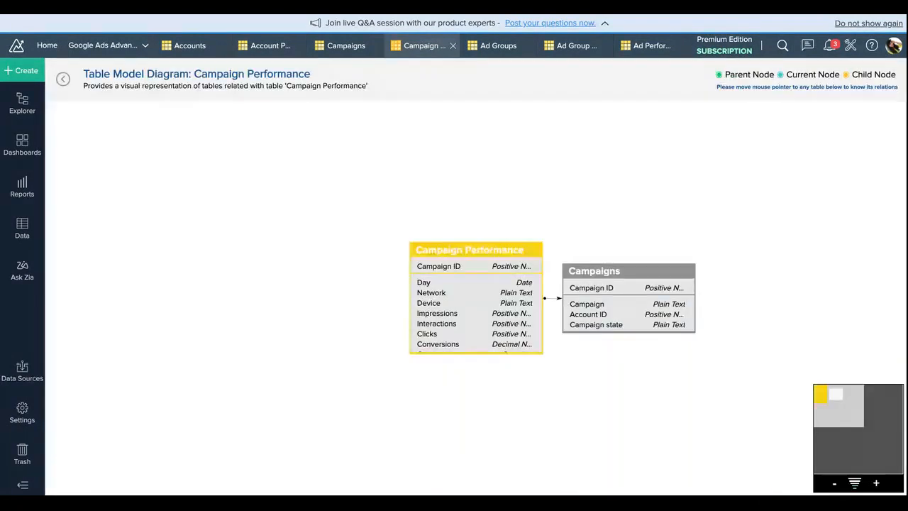
mouse_move(431, 311)
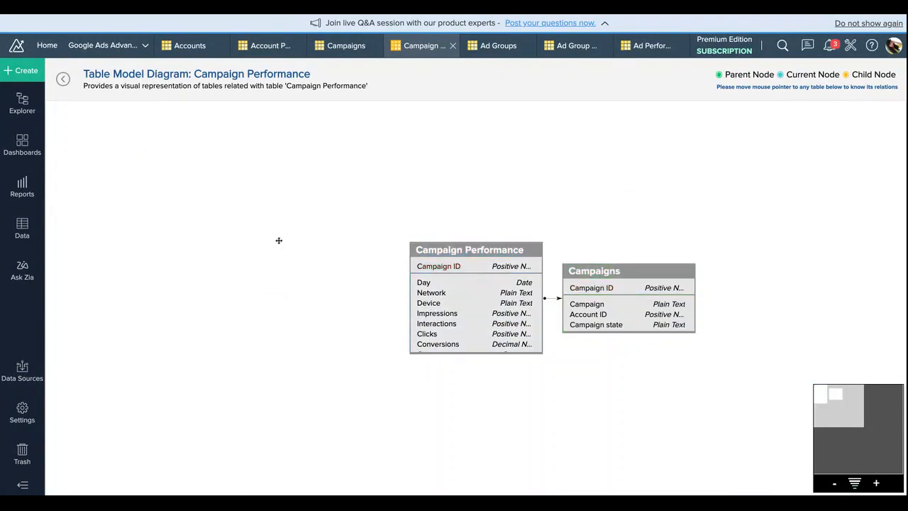
left_click(63, 80)
Step: Open the model diagram of the Campaigns table and examine its relations with Ad Groups and Campaign Performance
left_click(332, 47)
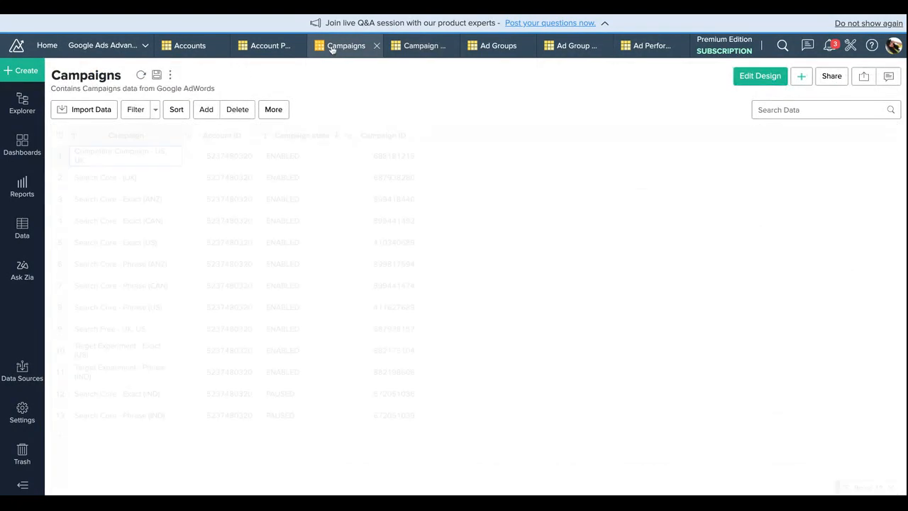
left_click(274, 112)
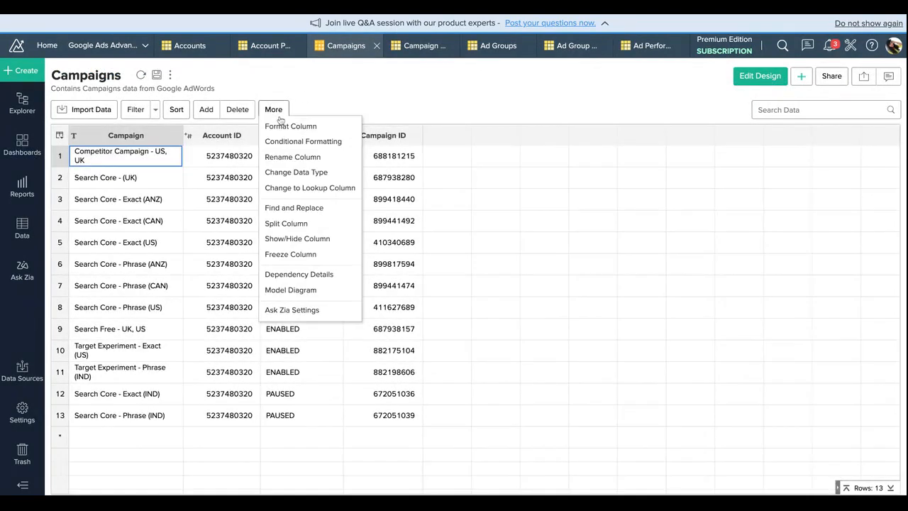
left_click(323, 291)
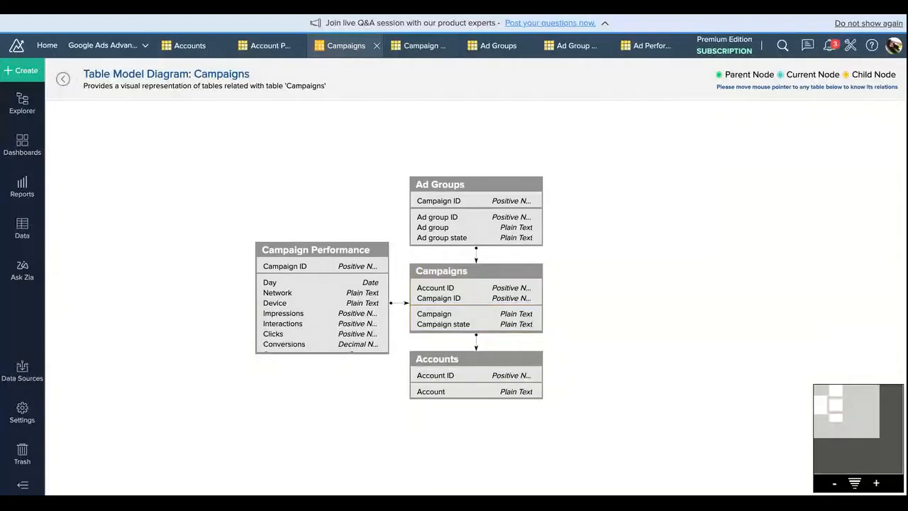
mouse_move(474, 244)
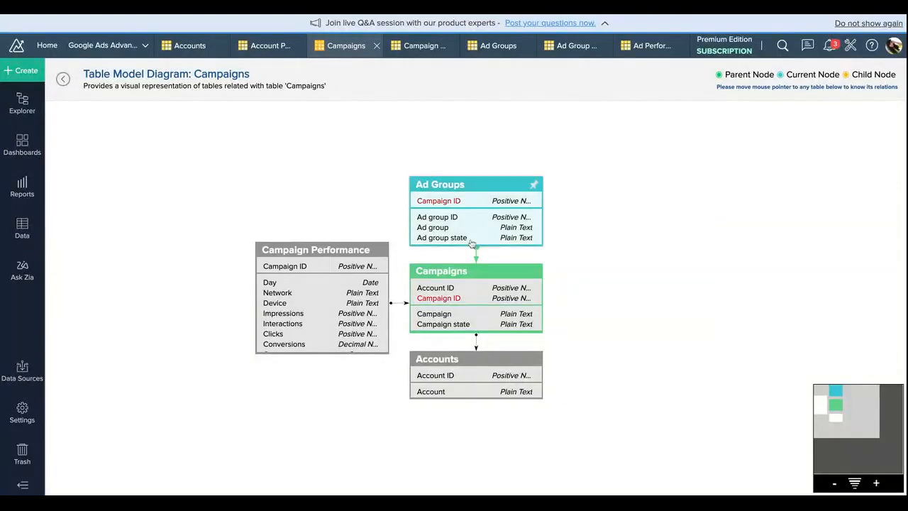
mouse_move(368, 271)
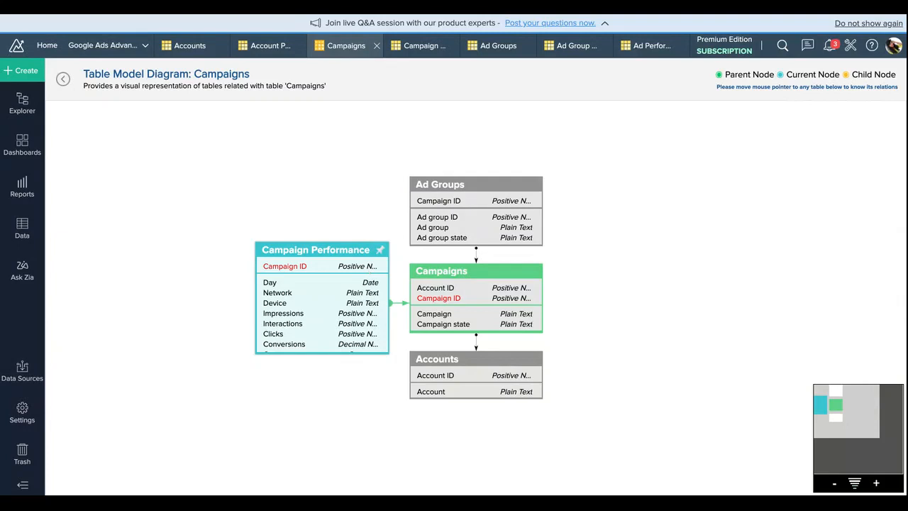
mouse_move(449, 203)
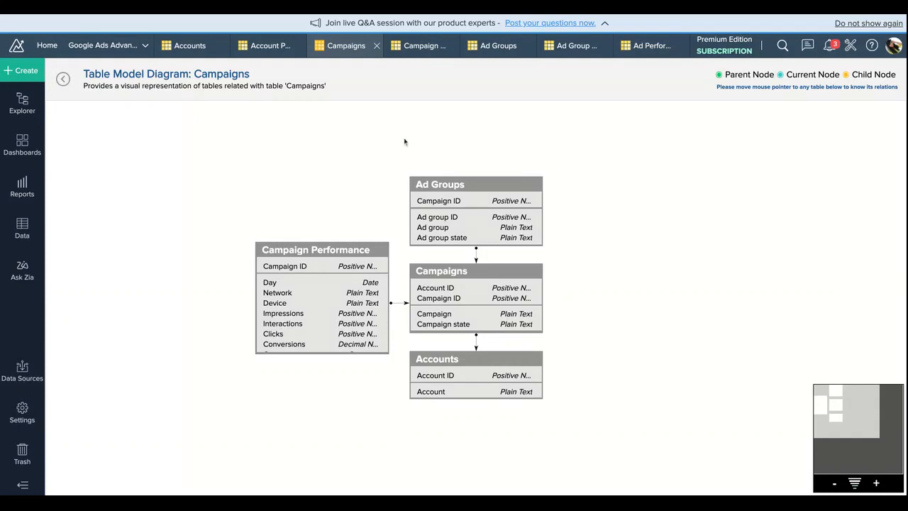
Step: Close all the open data tables of the Google Ads workspace, from Accounts through Ad Performance
left_click(223, 46)
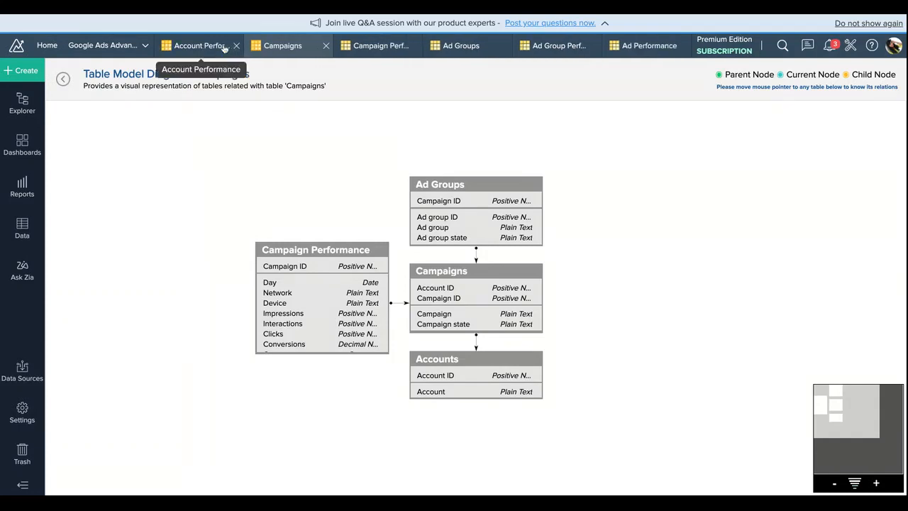
left_click(243, 48)
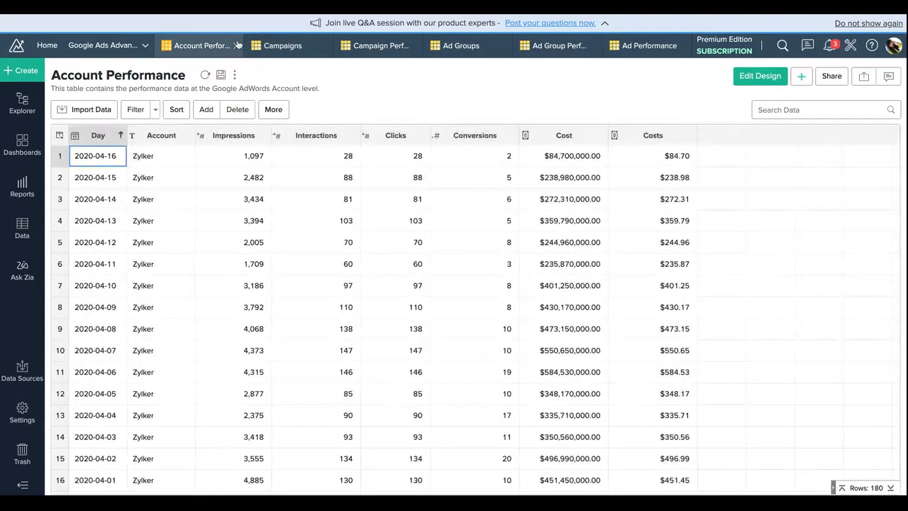
left_click(237, 46)
left_click(259, 48)
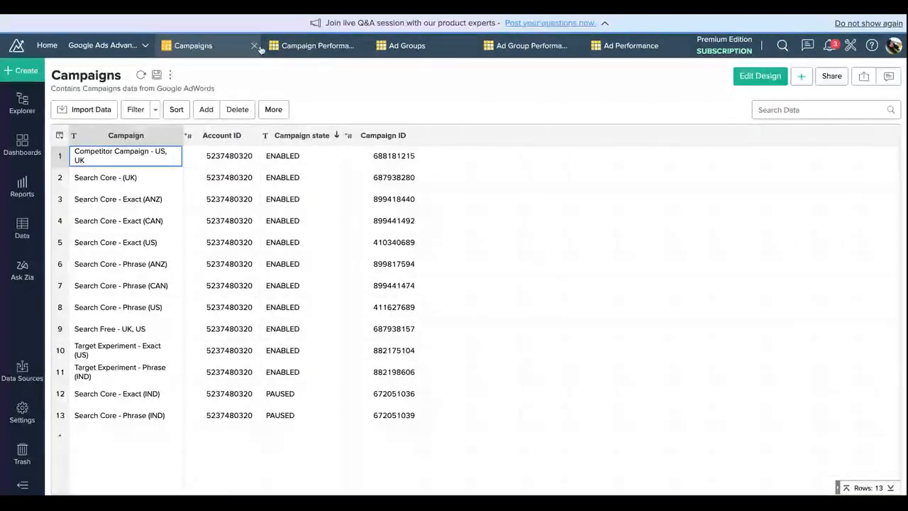
left_click(256, 47)
left_click(256, 47)
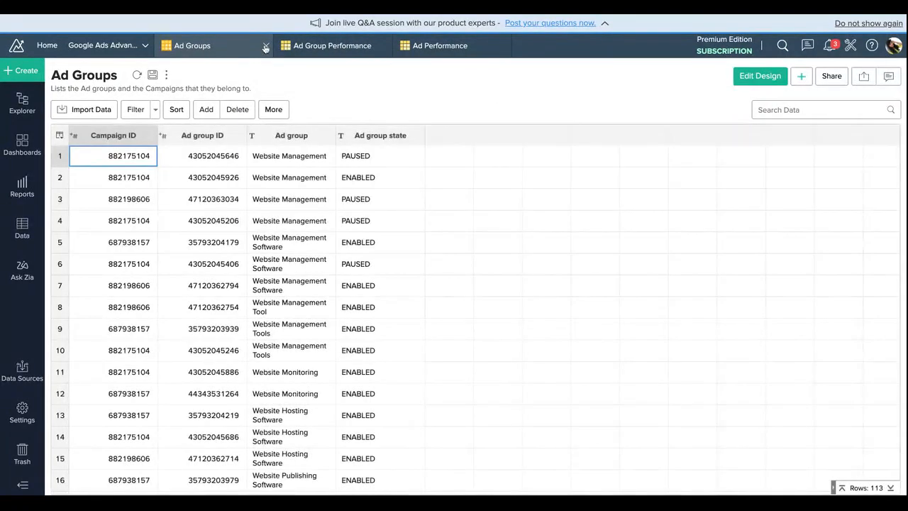
left_click(267, 46)
left_click(267, 46)
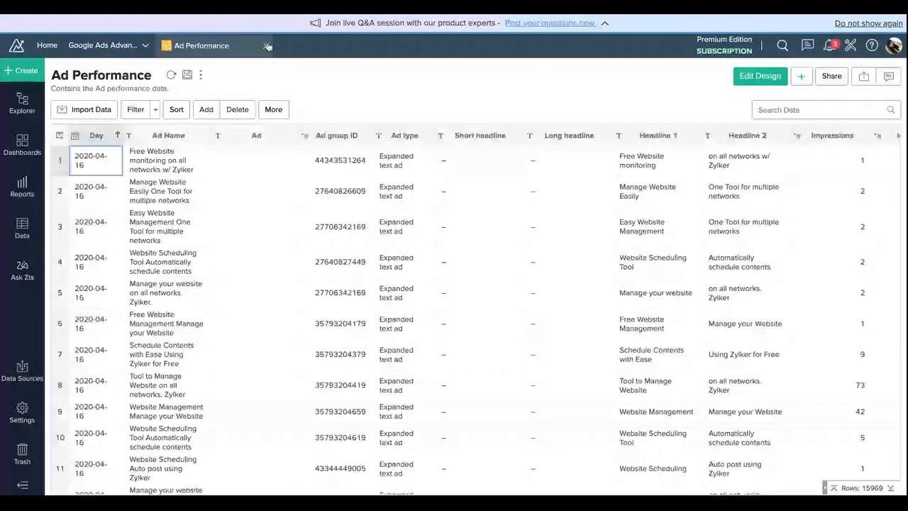
left_click(267, 46)
Step: Look through the workspace's prebuilt reports, from the account and campaign folders to the ad and geo performance folders
mouse_move(9, 192)
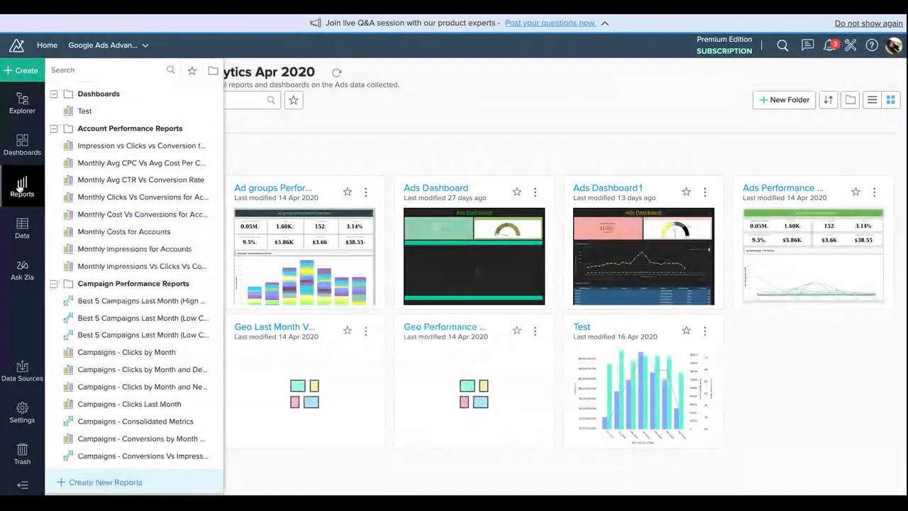
scroll(140, 248, "down", 5)
scroll(140, 248, "down", 10)
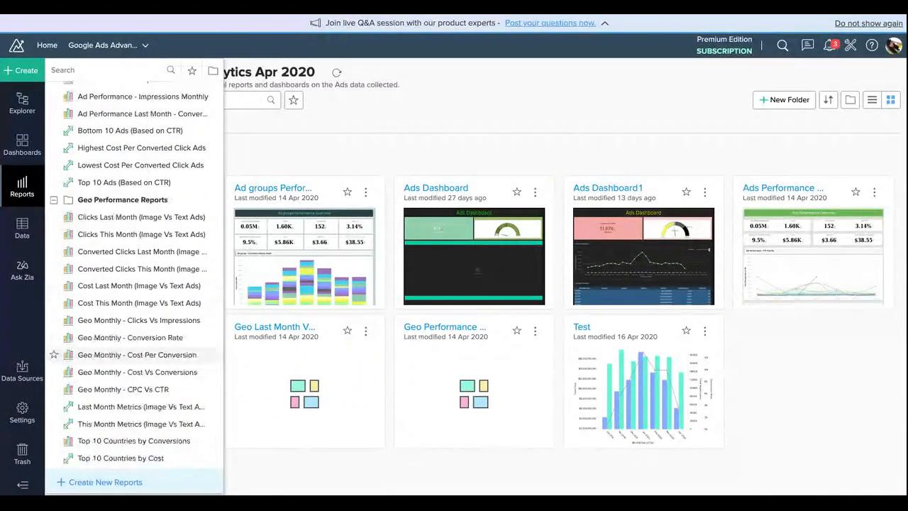
scroll(161, 309, "up", 5)
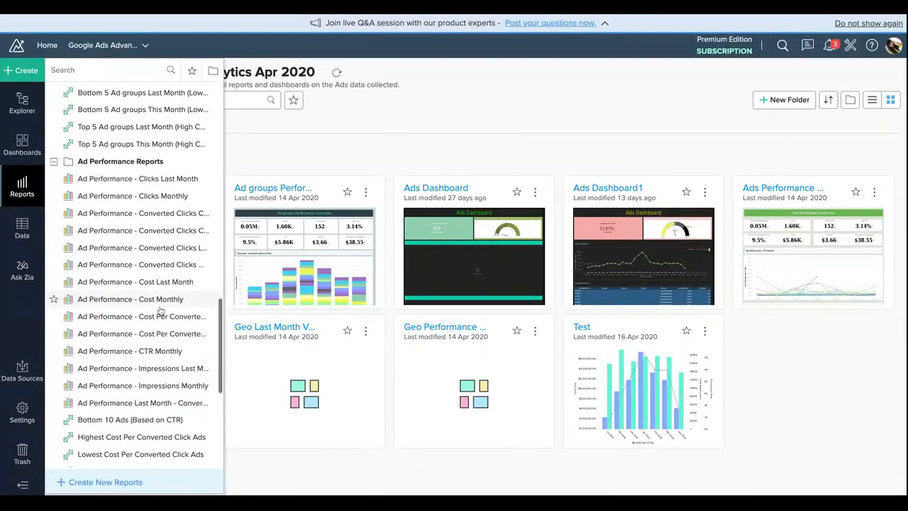
scroll(166, 210, "up", 3)
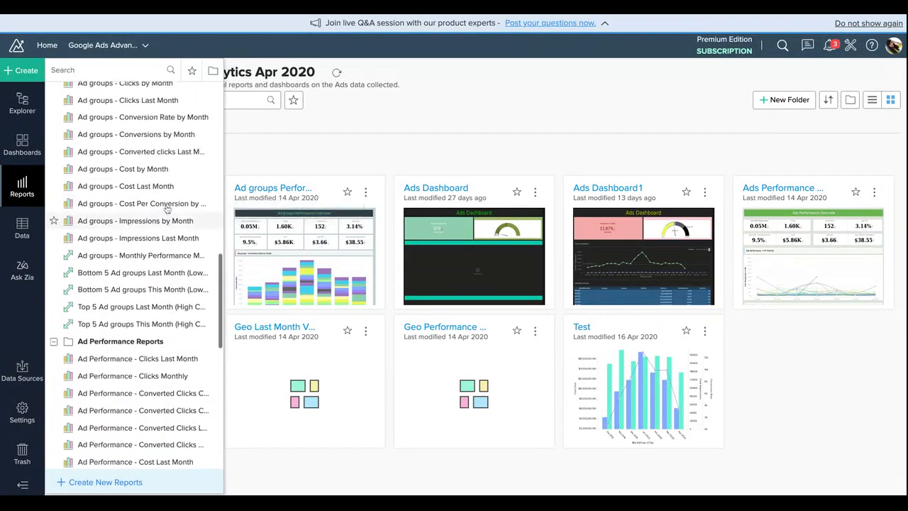
scroll(166, 206, "up", 2)
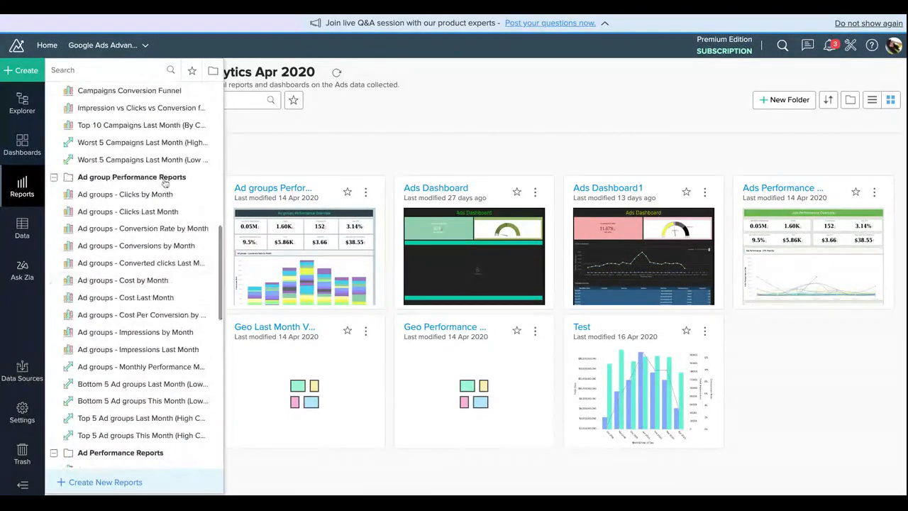
scroll(165, 183, "up", 3)
scroll(166, 182, "up", 3)
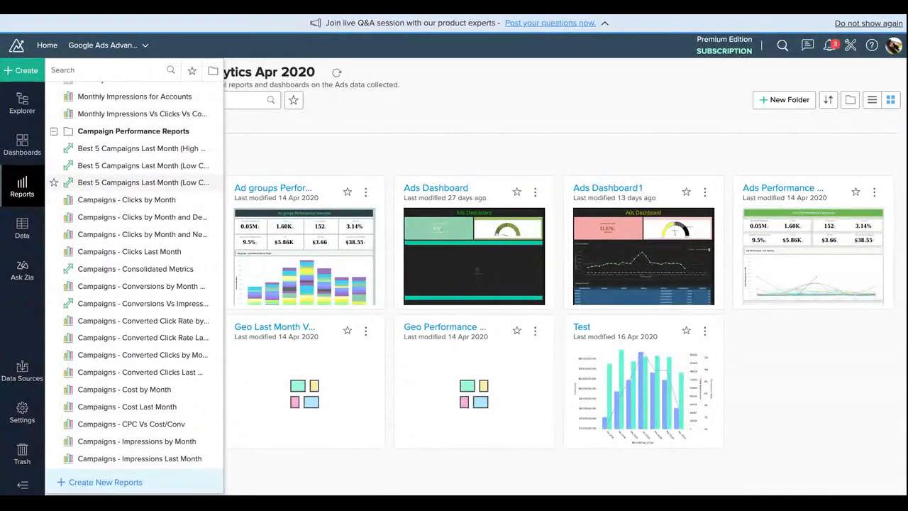
Step: Open the Campaigns - Clicks by Month report and filter its Campaign field to a single Search Core - Exact campaign
left_click(157, 206)
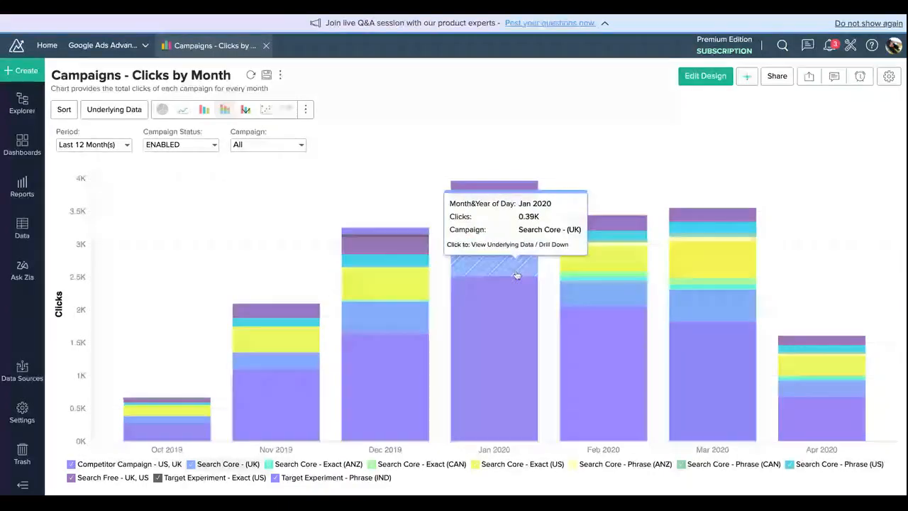
left_click(283, 144)
left_click(273, 178)
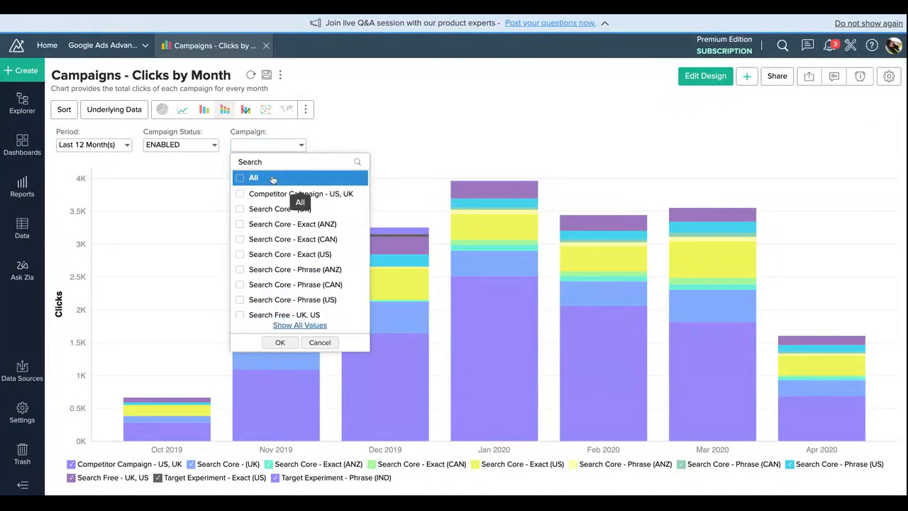
left_click(269, 298)
left_click(282, 329)
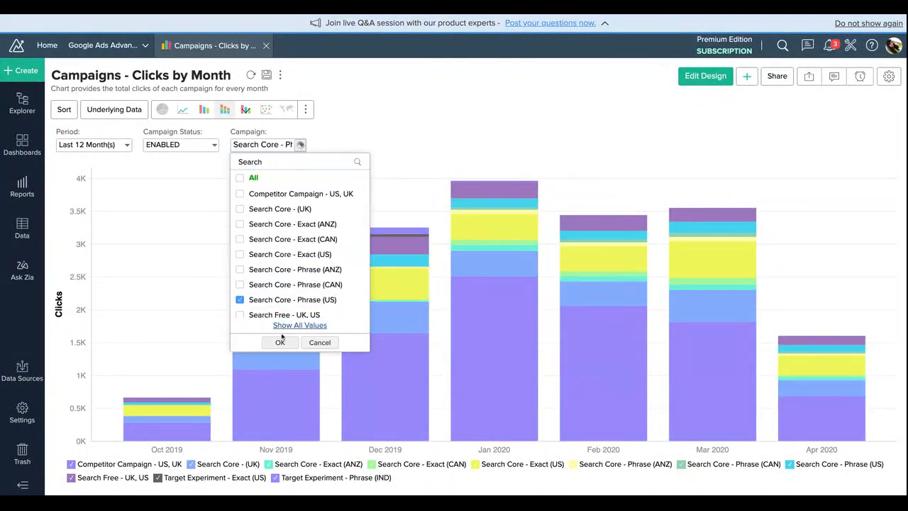
left_click(253, 177)
left_click(288, 254)
left_click(280, 328)
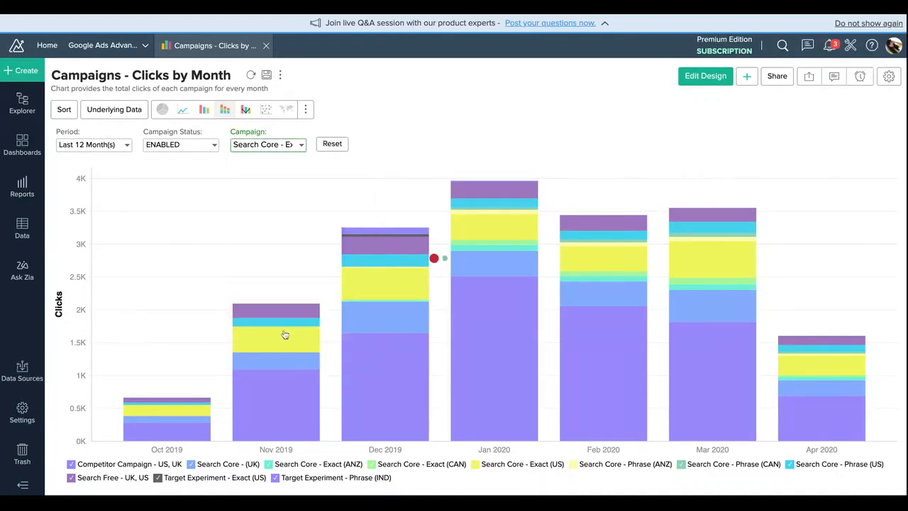
Step: Reset the report's Campaign filter and restrict it to Competitor Campaign - US, UK only
left_click(324, 144)
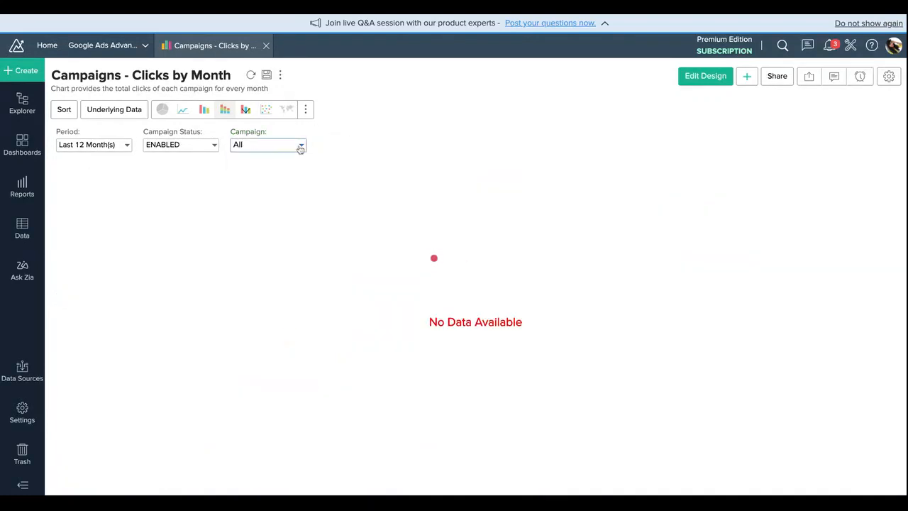
left_click(300, 145)
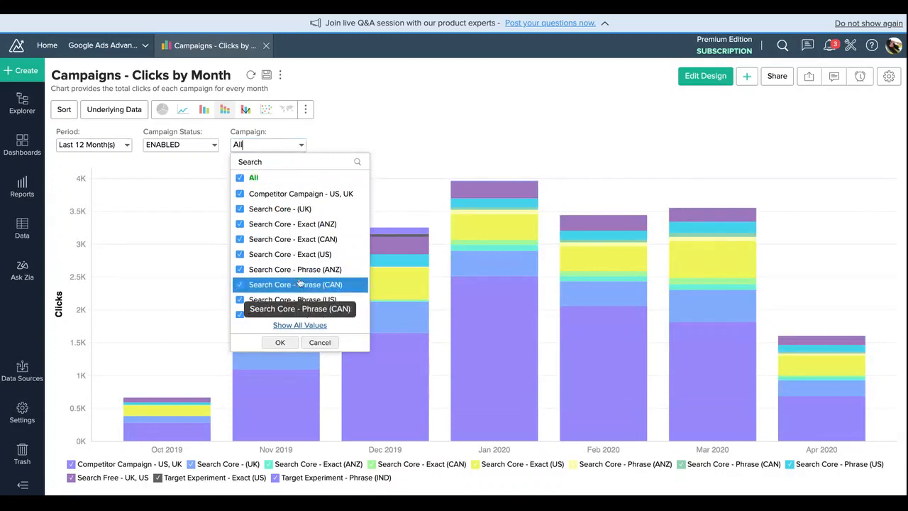
left_click(254, 178)
left_click(254, 178)
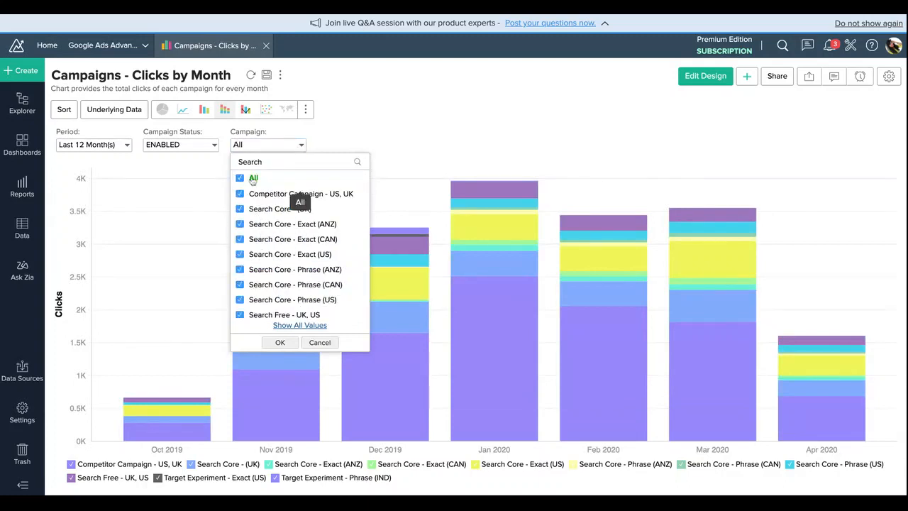
left_click(263, 193)
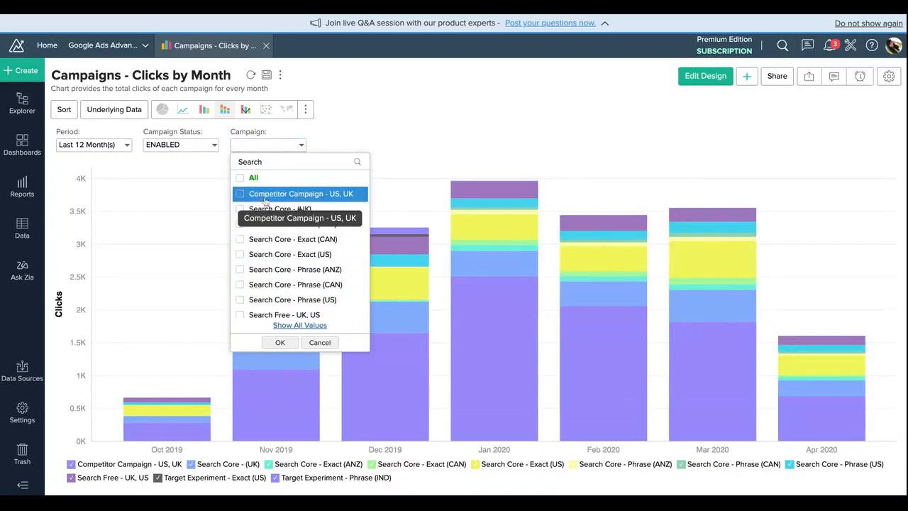
left_click(281, 342)
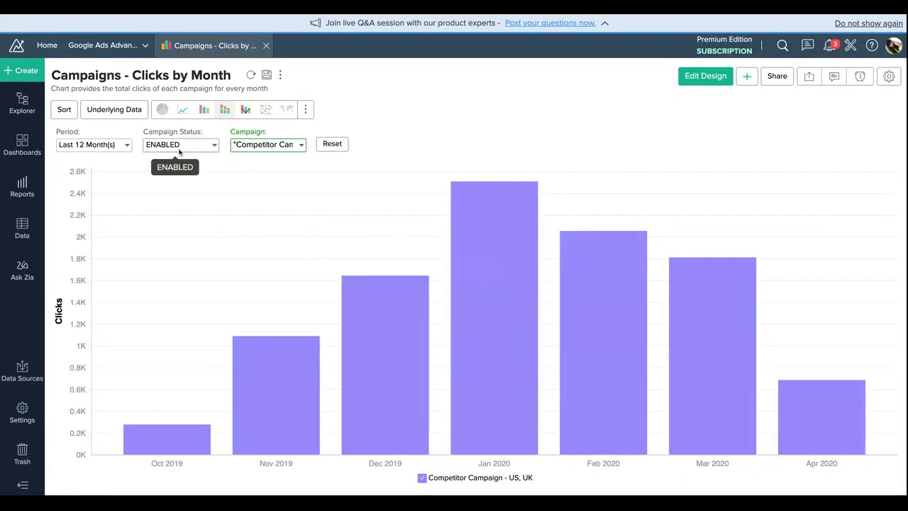
mouse_move(401, 313)
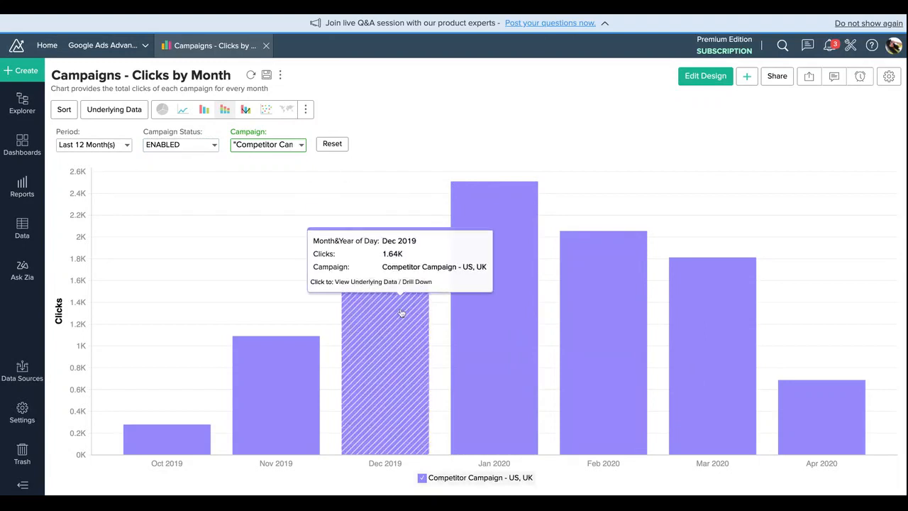
Step: Browse the list of prebuilt reports again, from the account and campaign reports to the ad group and ad performance reports
left_click(22, 188)
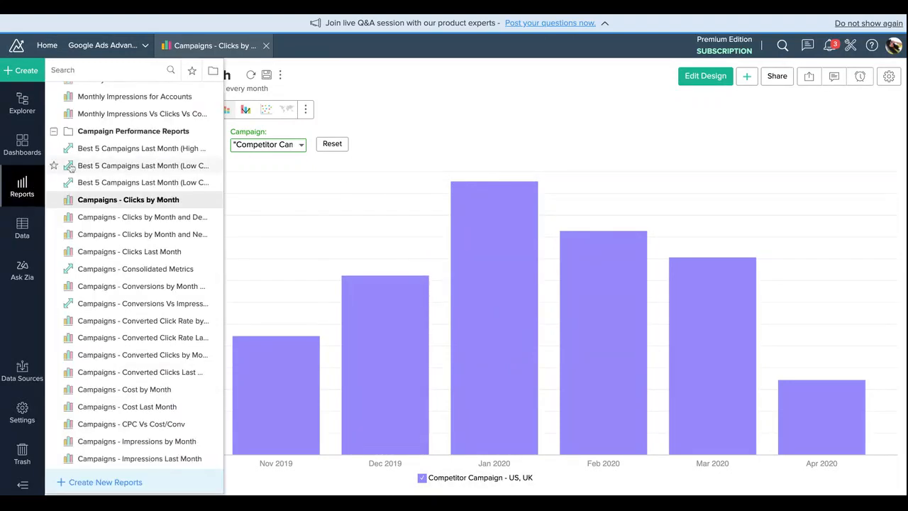
scroll(131, 255, "up", 5)
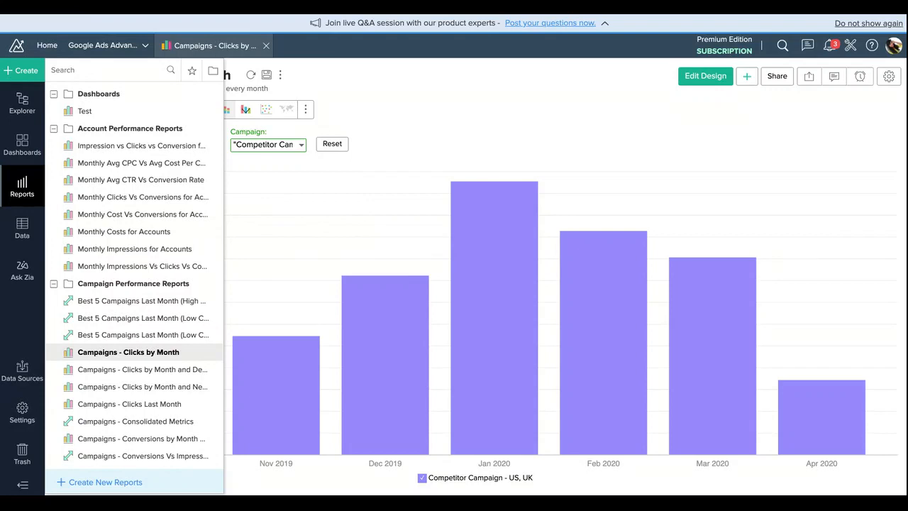
scroll(142, 234, "down", 5)
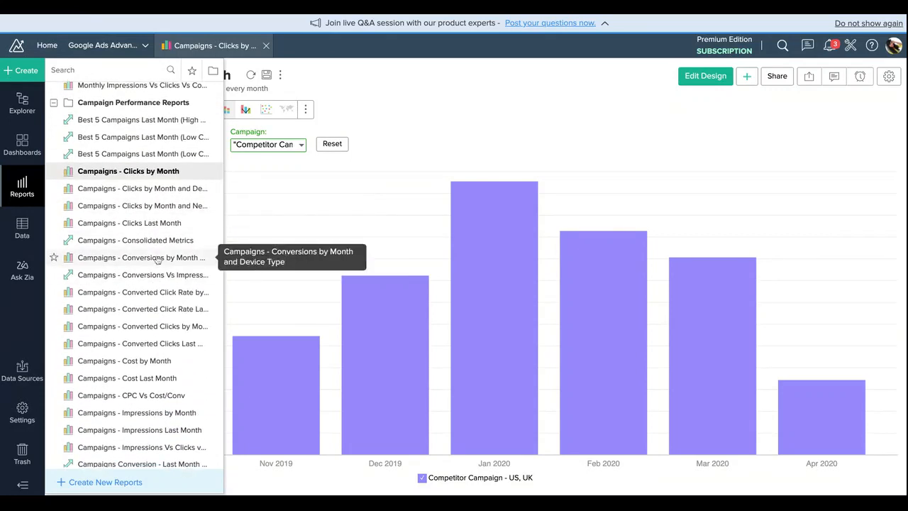
scroll(153, 252, "down", 9)
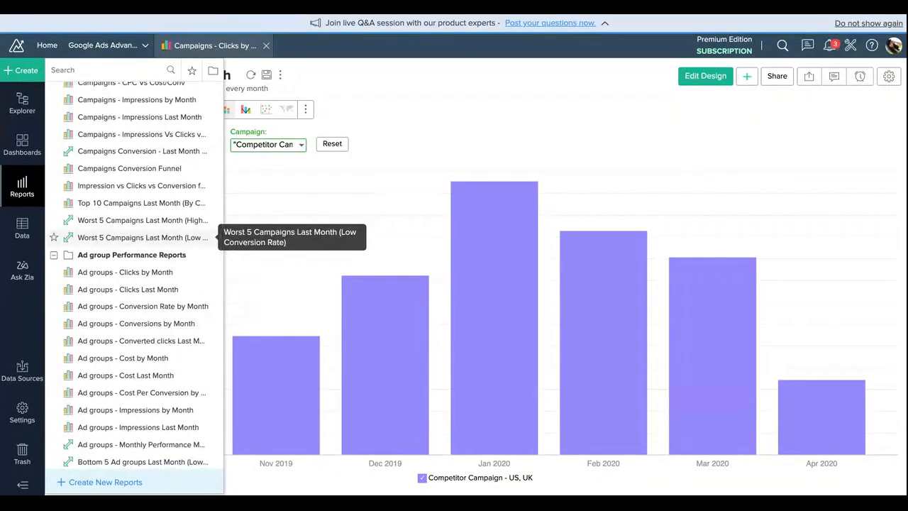
scroll(142, 305, "down", 10)
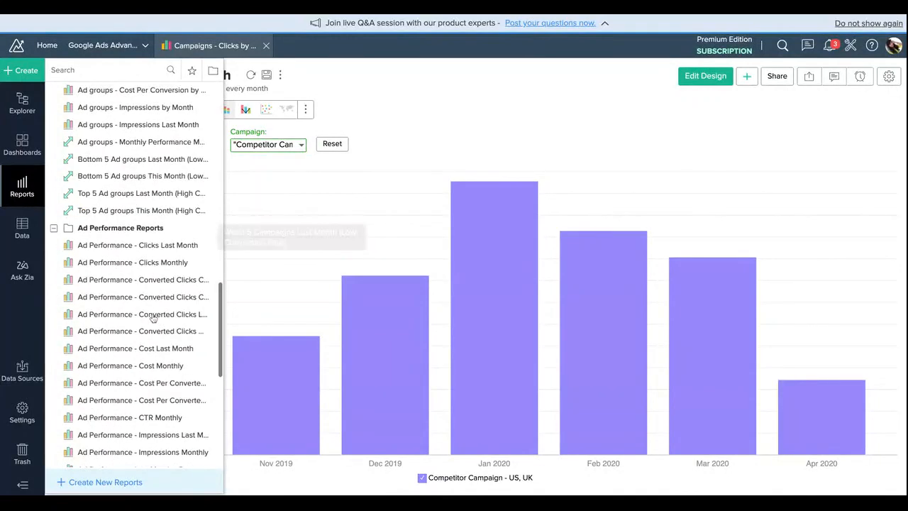
Step: Open the Campaigns Performance Overview dashboard, review its metrics and charts, and close it along with the Clicks by Month report
left_click(22, 144)
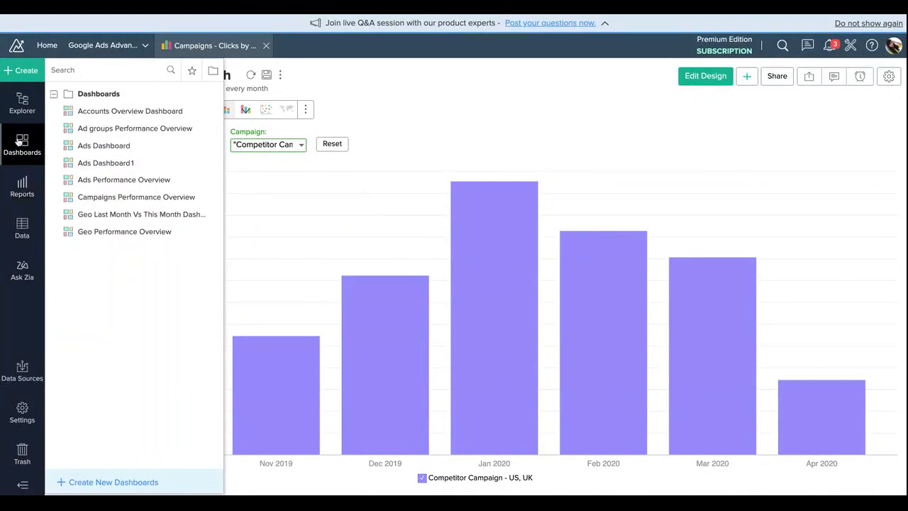
left_click(125, 203)
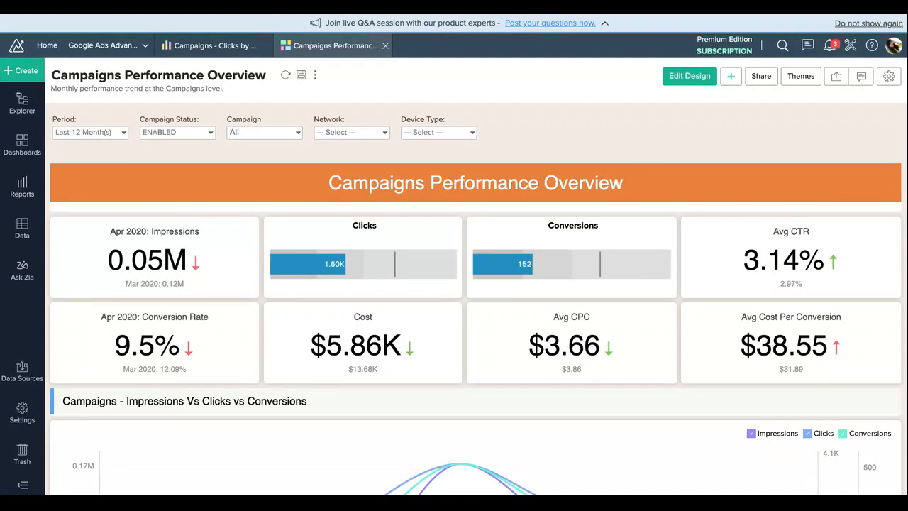
scroll(299, 248, "down", 3)
scroll(298, 248, "down", 7)
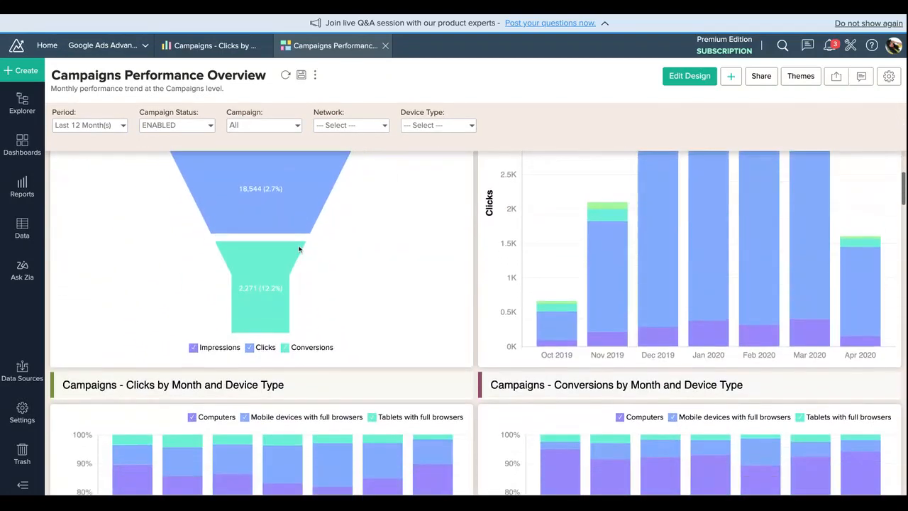
scroll(299, 248, "down", 10)
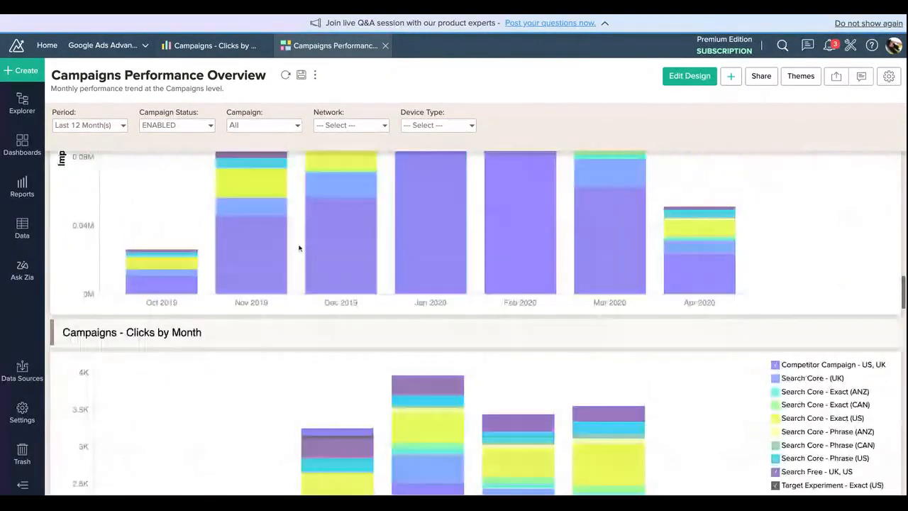
scroll(298, 248, "down", 10)
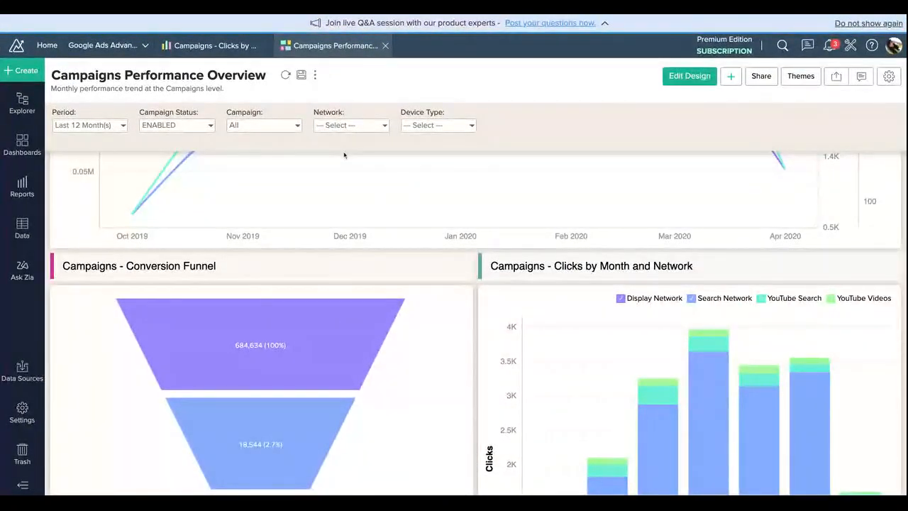
left_click(385, 45)
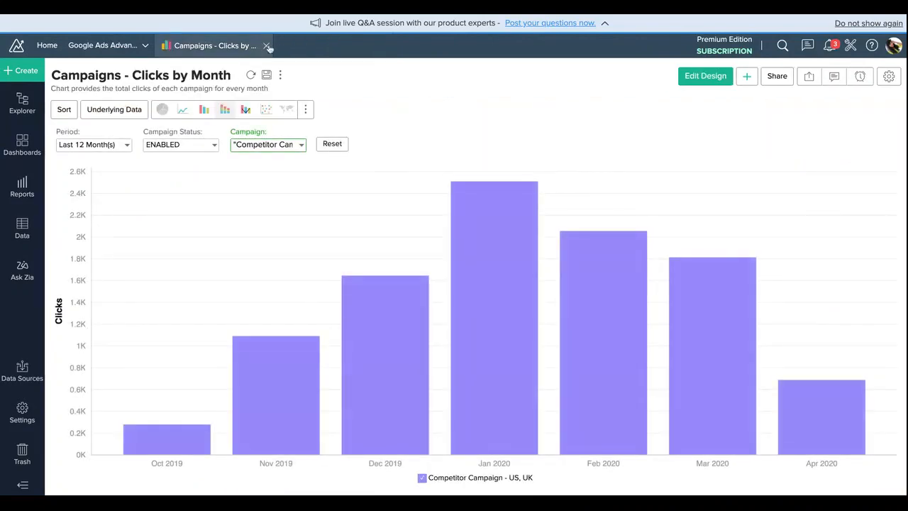
left_click(273, 45)
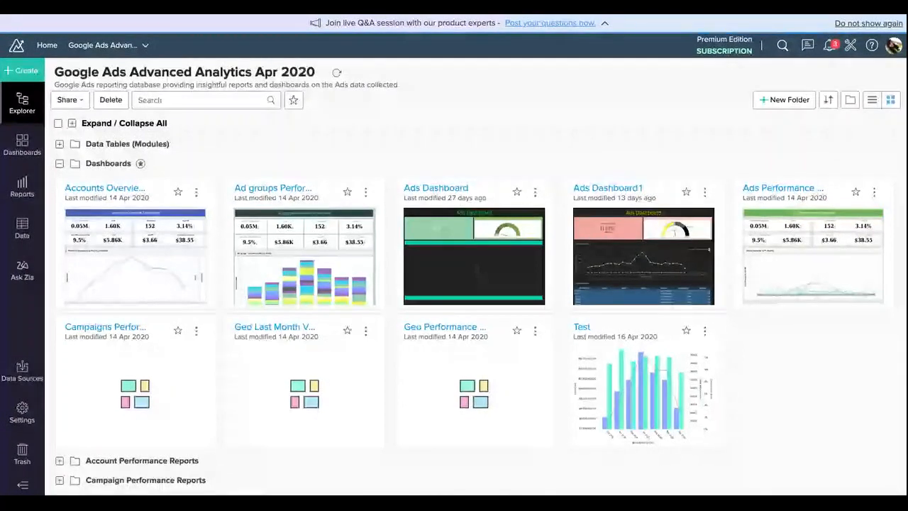
Step: Create a new chart view using Ad Performance as the base table
left_click(22, 71)
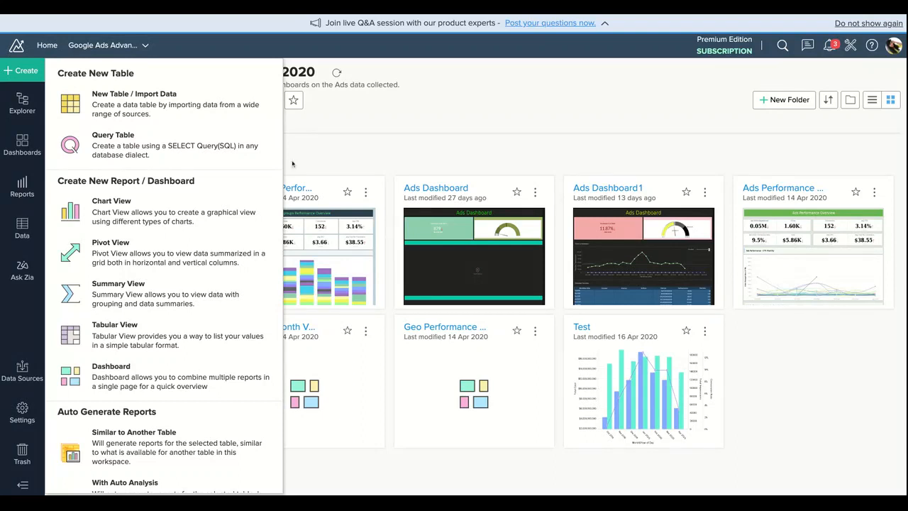
left_click(171, 219)
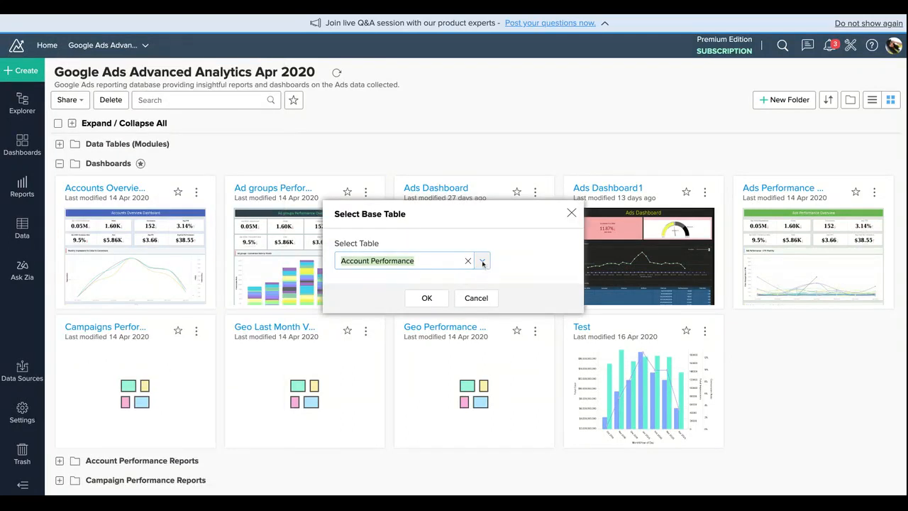
left_click(482, 262)
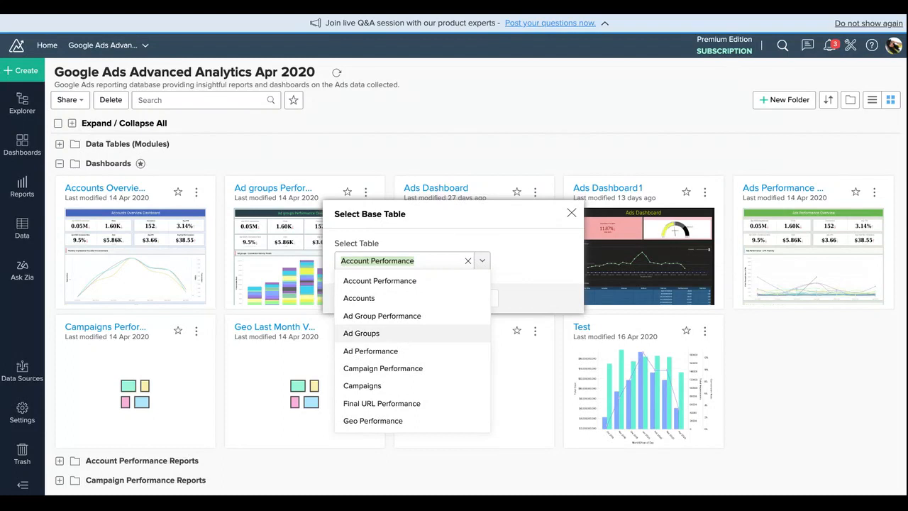
left_click(407, 351)
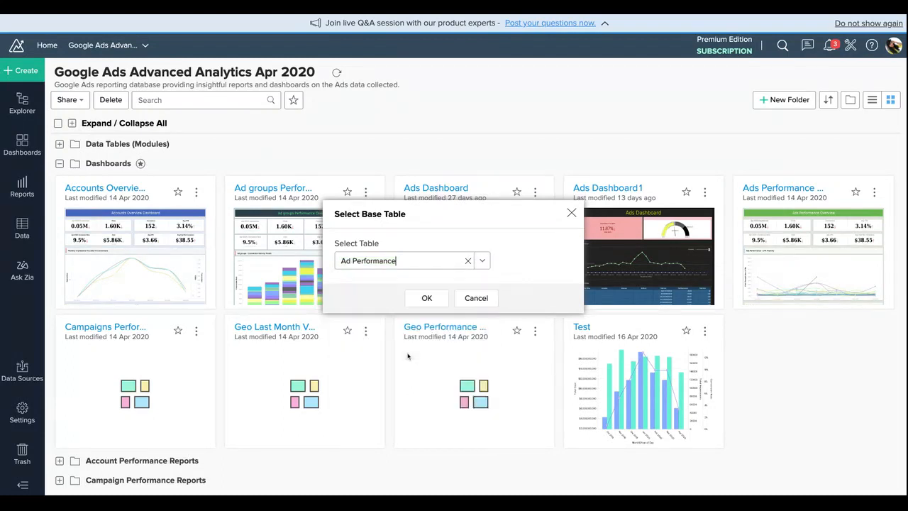
left_click(433, 299)
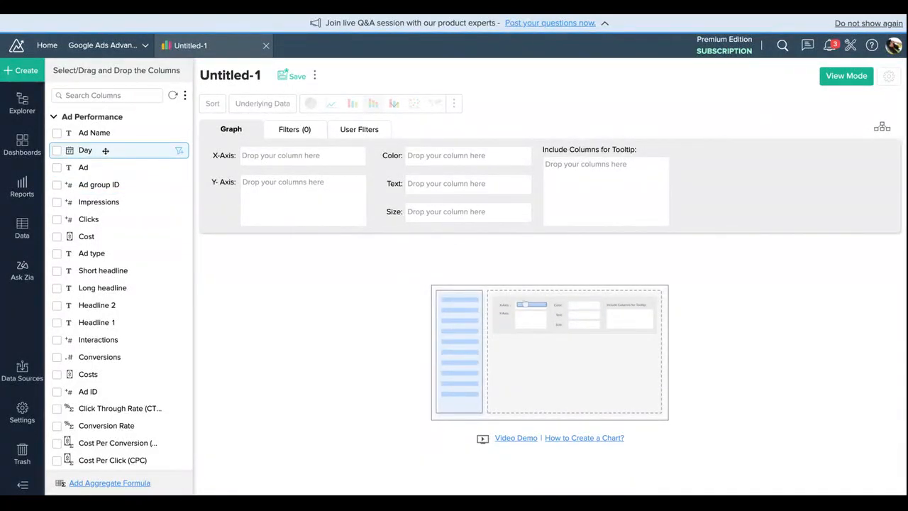
Step: Generate a chart with Day by month and year on the X-axis and the sum of Impressions on the Y-axis
left_click_drag(105, 150, 302, 156)
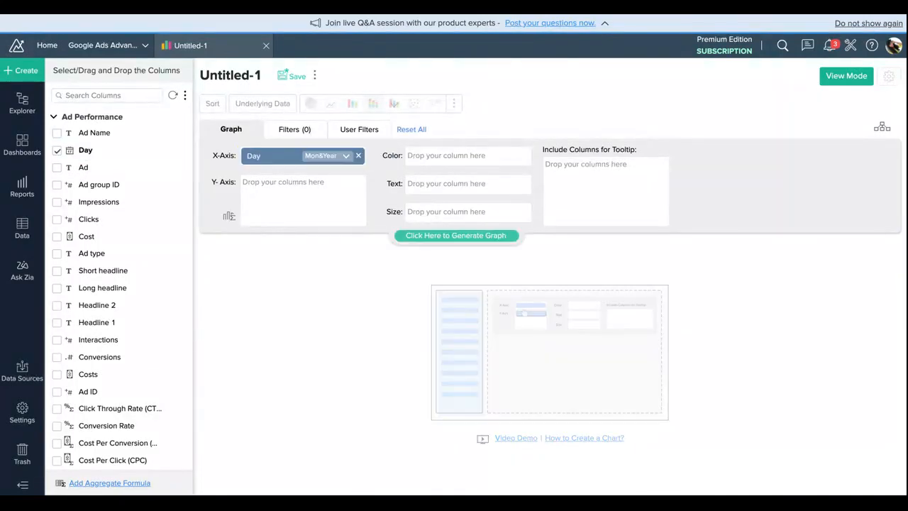
left_click_drag(117, 202, 302, 201)
left_click(465, 239)
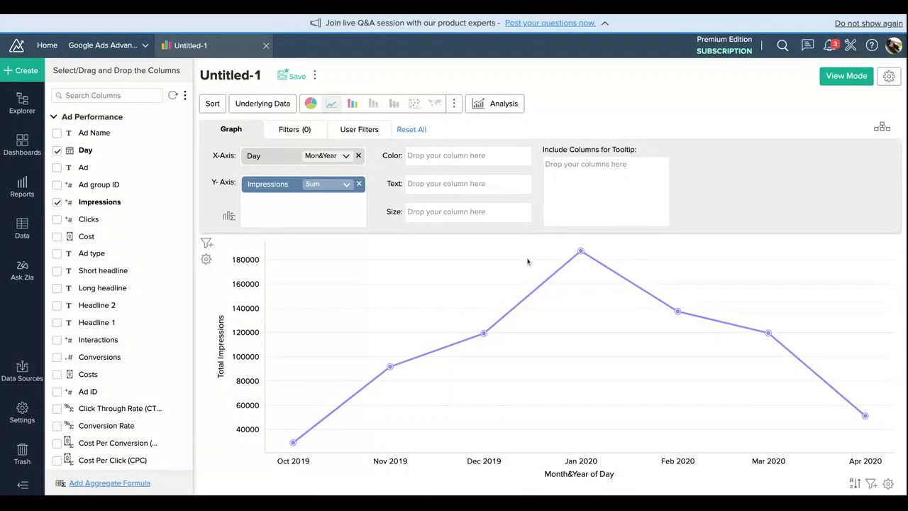
mouse_move(582, 252)
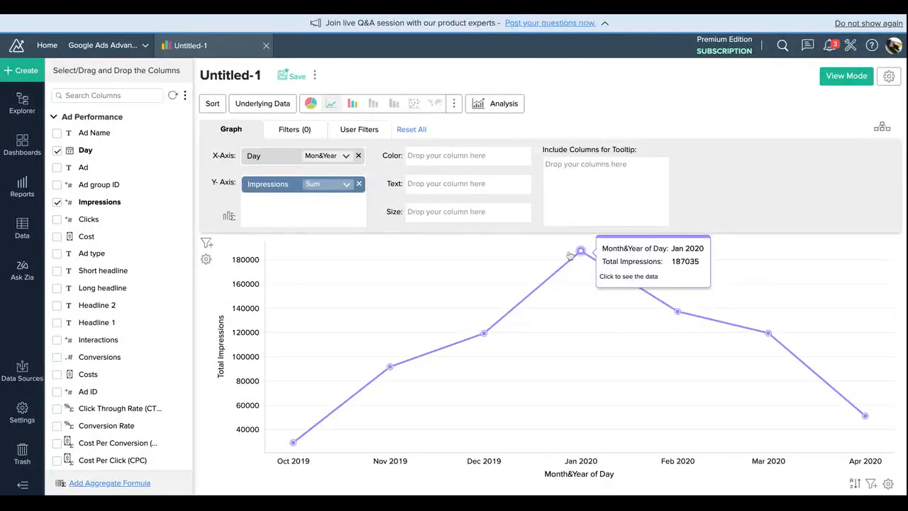
Step: Add the sum of Clicks to the Y-axis, regenerate the graph and split the Y-axes of the two metrics
left_click_drag(117, 218, 293, 213)
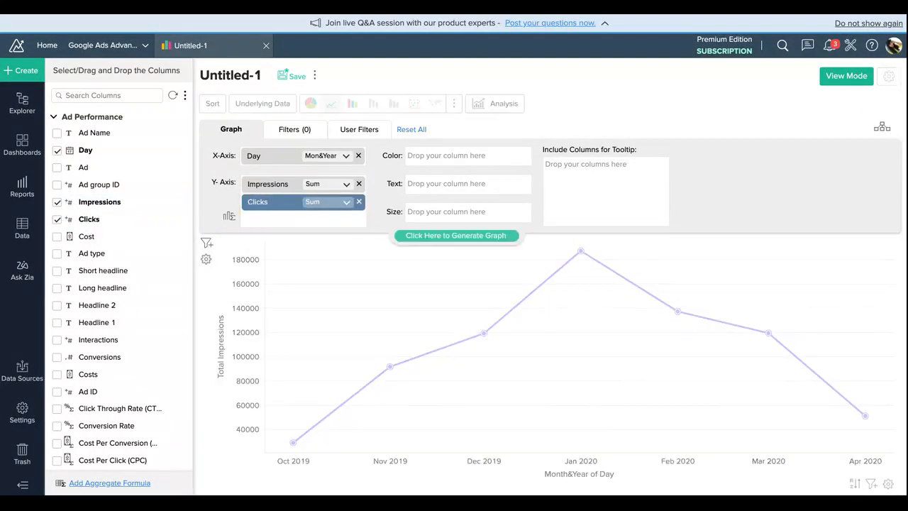
left_click(491, 235)
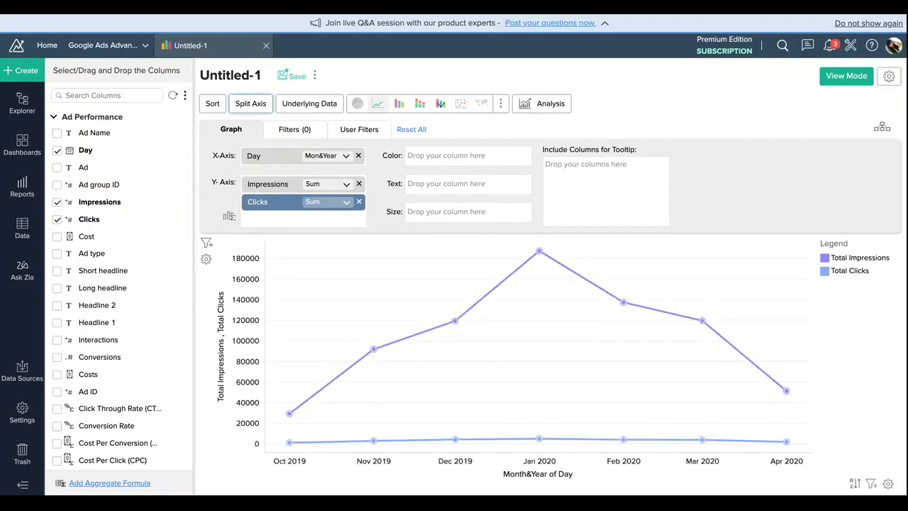
left_click(254, 105)
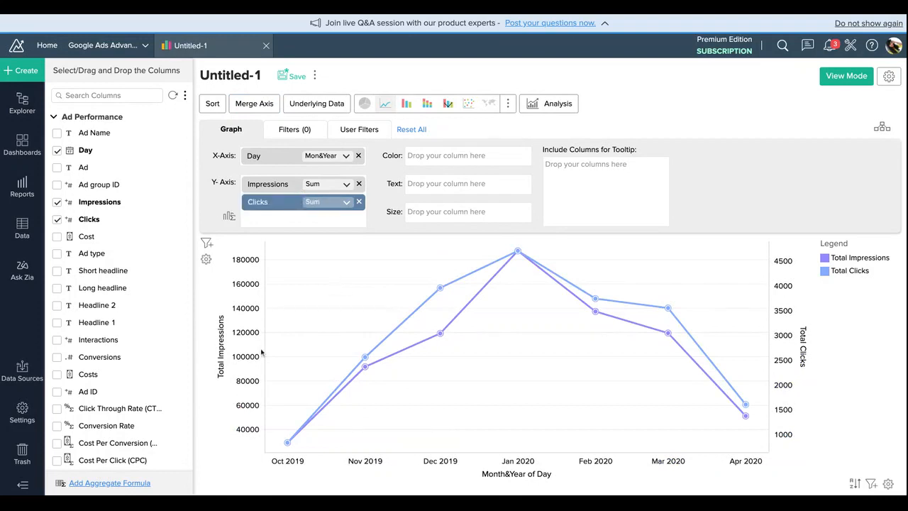
Step: Change the graph to a combination chart and add the sum of Conversions as a third Y-axis metric
left_click(448, 105)
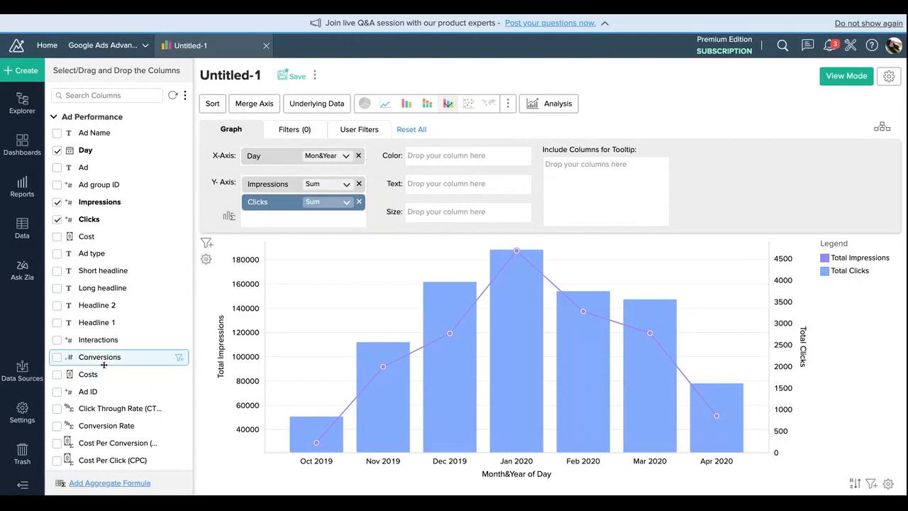
left_click_drag(101, 357, 298, 238)
left_click(456, 235)
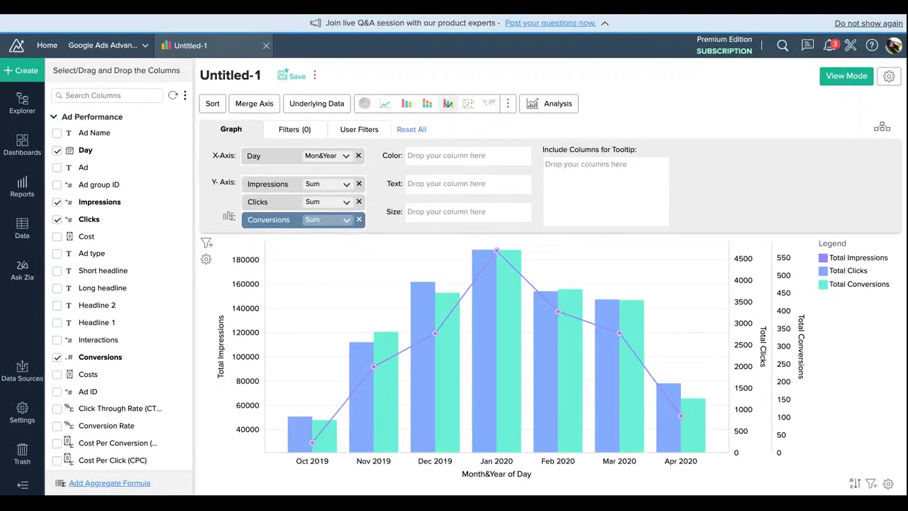
Step: Try the stacked and scatter chart types, split the Y-axes again and set the graph to a grouped bar chart
left_click(428, 105)
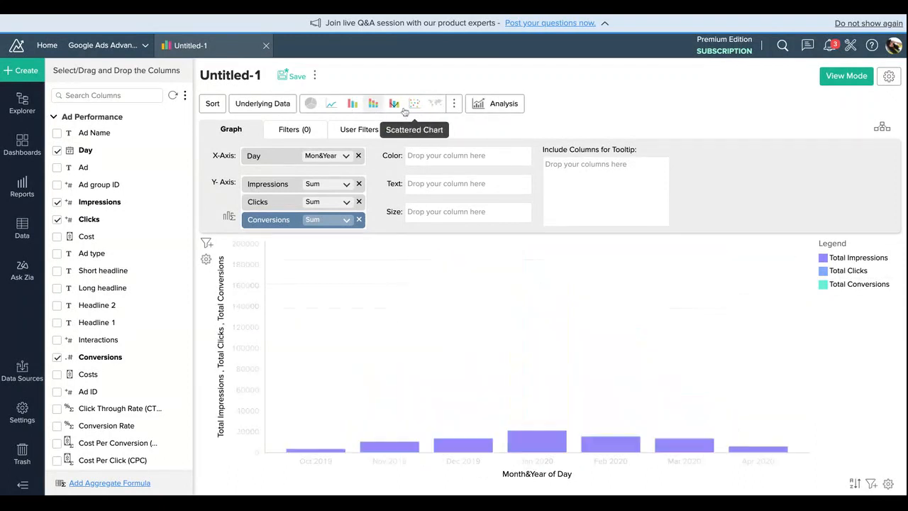
left_click(405, 112)
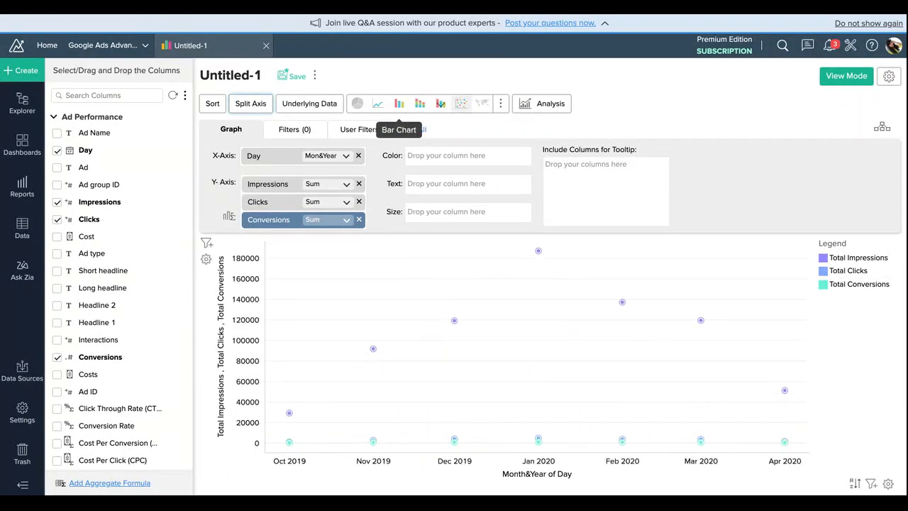
left_click(257, 106)
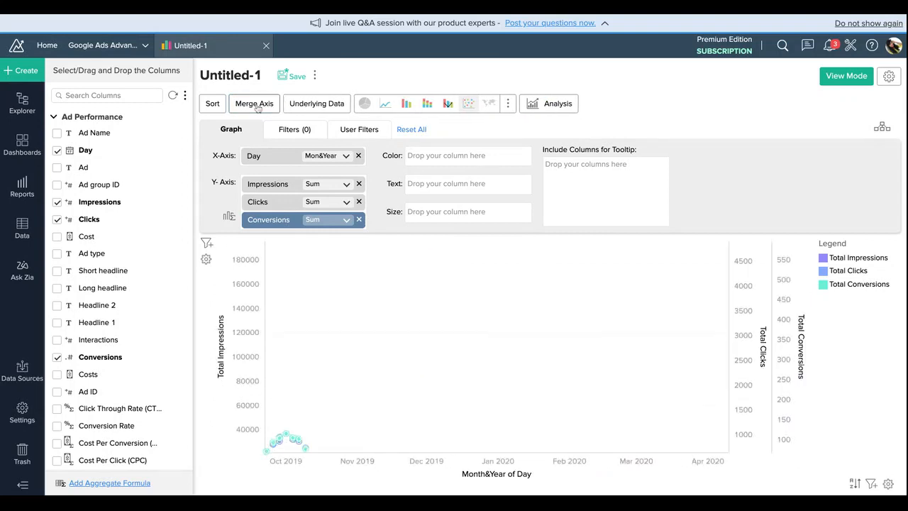
left_click(410, 105)
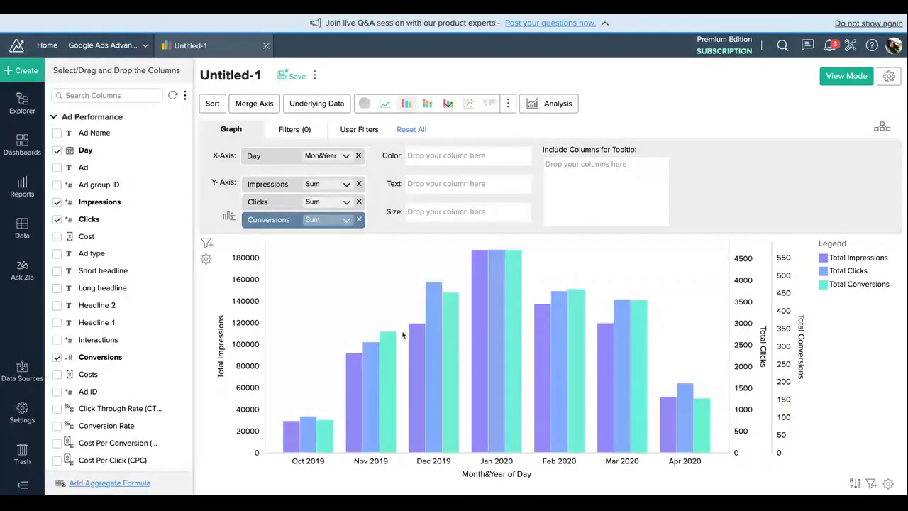
Step: Try the Butterfly (or Tornado) chart type, return the graph to a bar chart and split its Y-axes
mouse_move(448, 338)
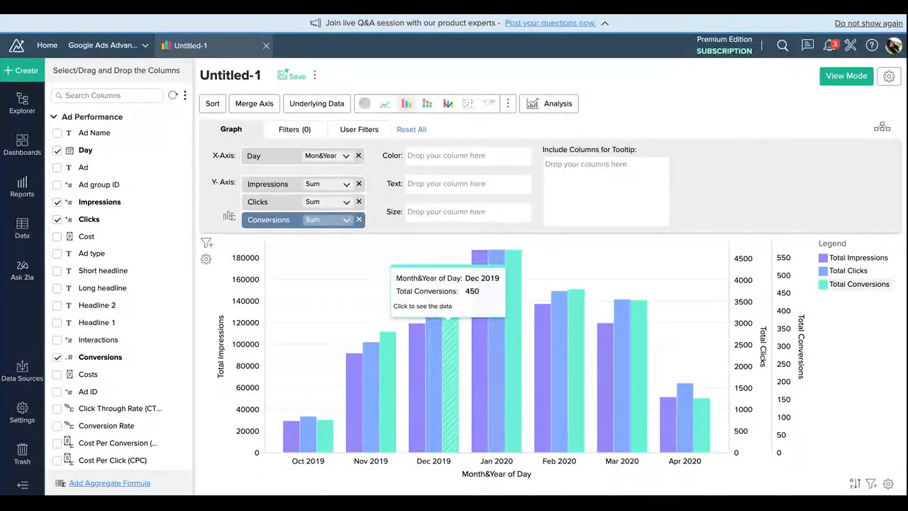
mouse_move(480, 260)
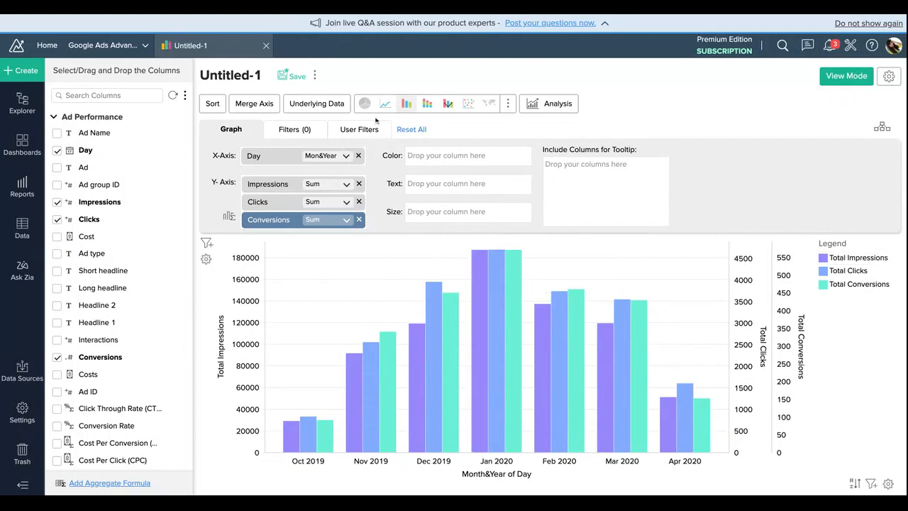
left_click(511, 103)
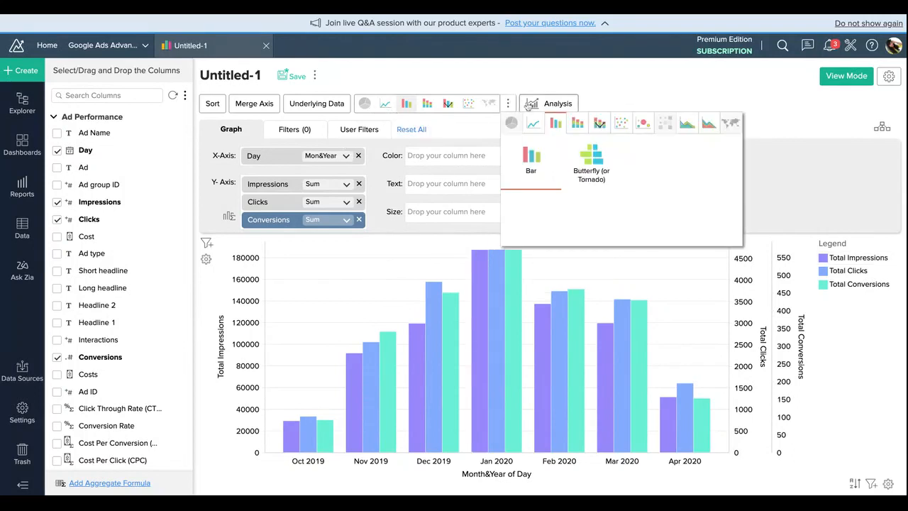
left_click(596, 159)
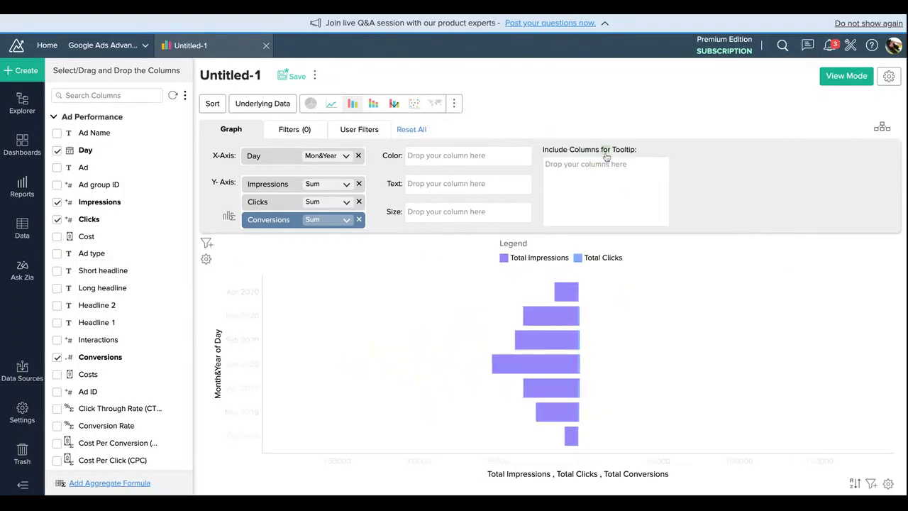
left_click(352, 103)
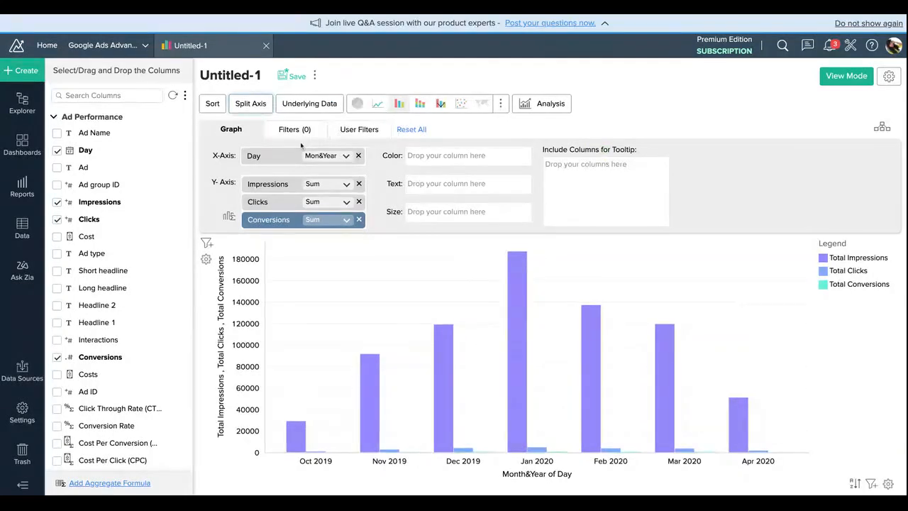
left_click(255, 104)
Step: Try the Stacked Smooth Area chart type, switch back to the bar chart and split the three metrics' Y-axes again
left_click(508, 105)
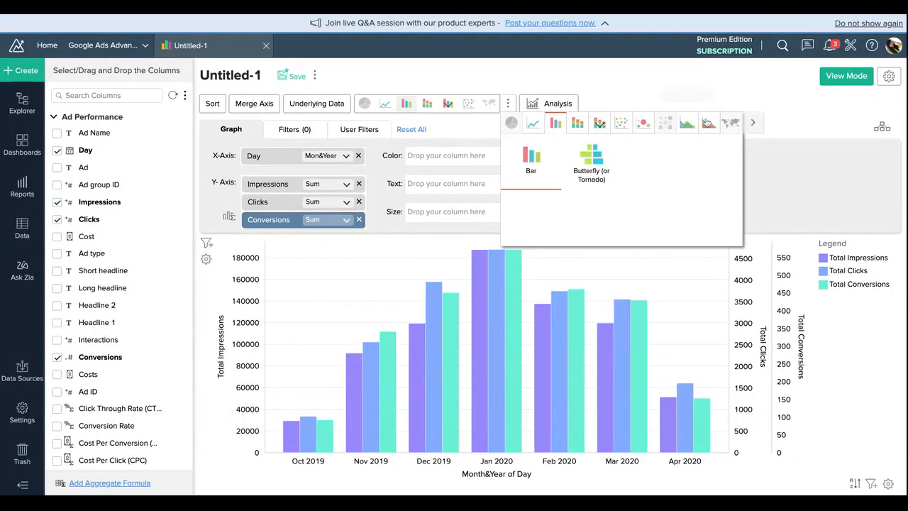
left_click(752, 122)
mouse_move(642, 122)
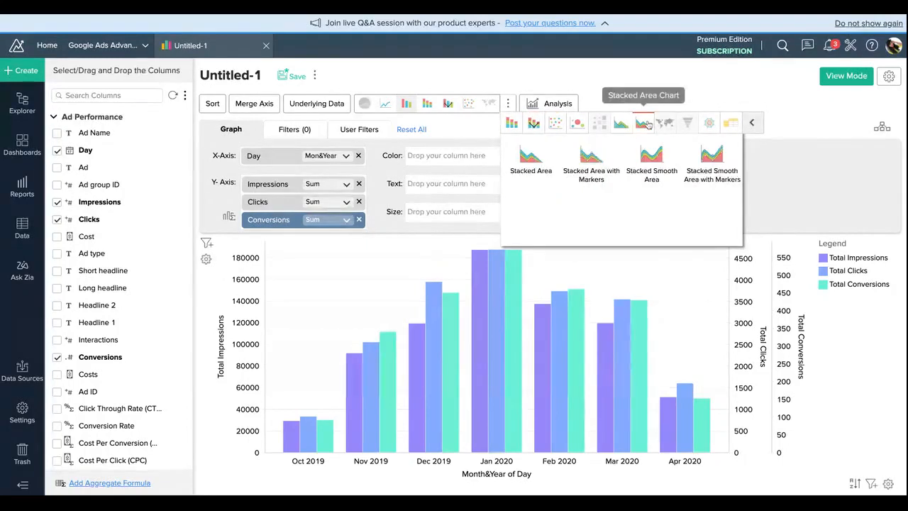
left_click(642, 163)
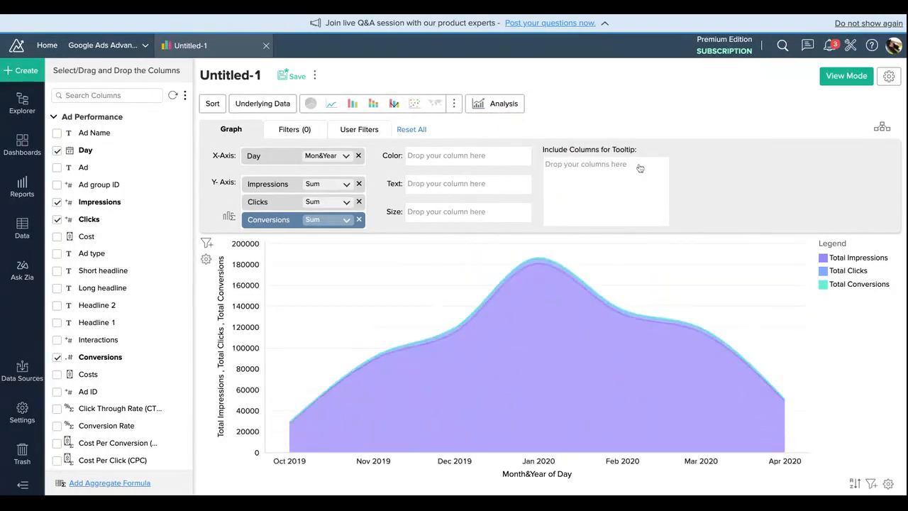
left_click(353, 104)
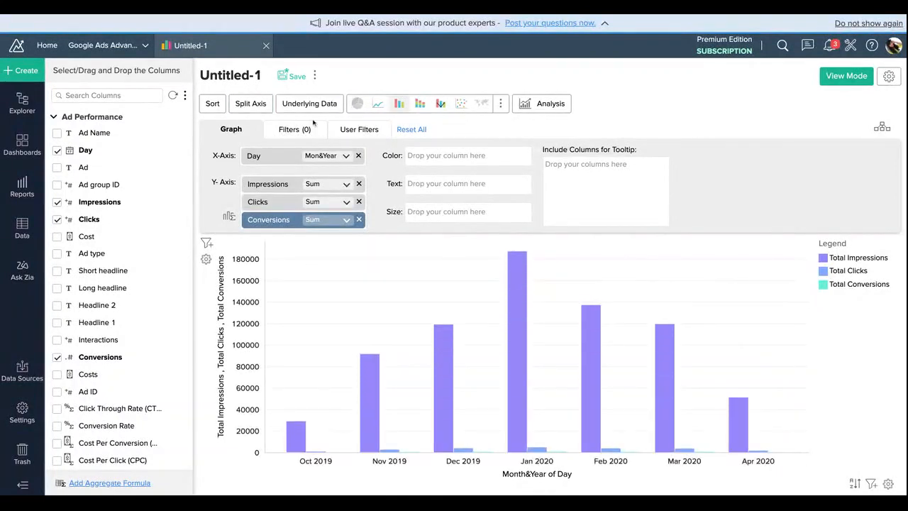
left_click(250, 103)
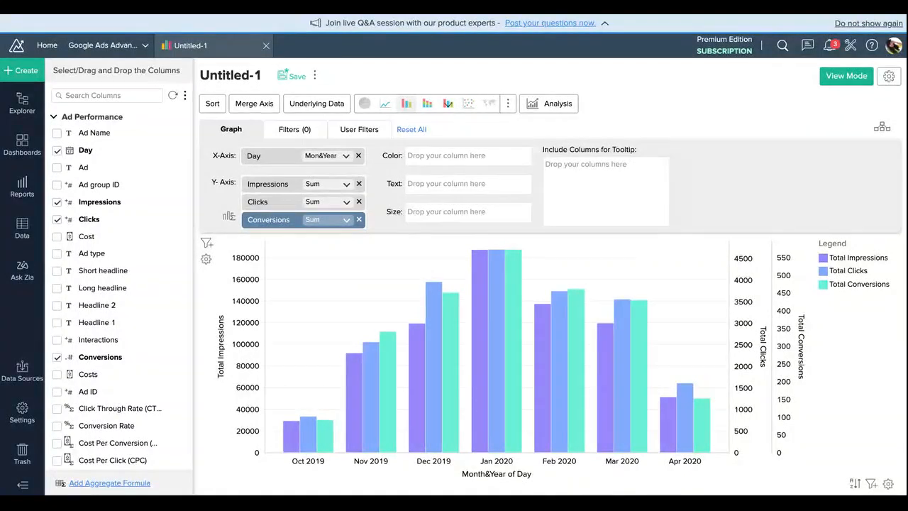
Step: Filter the graph on the Day column to include only the year 2020 and regenerate it
left_click(274, 135)
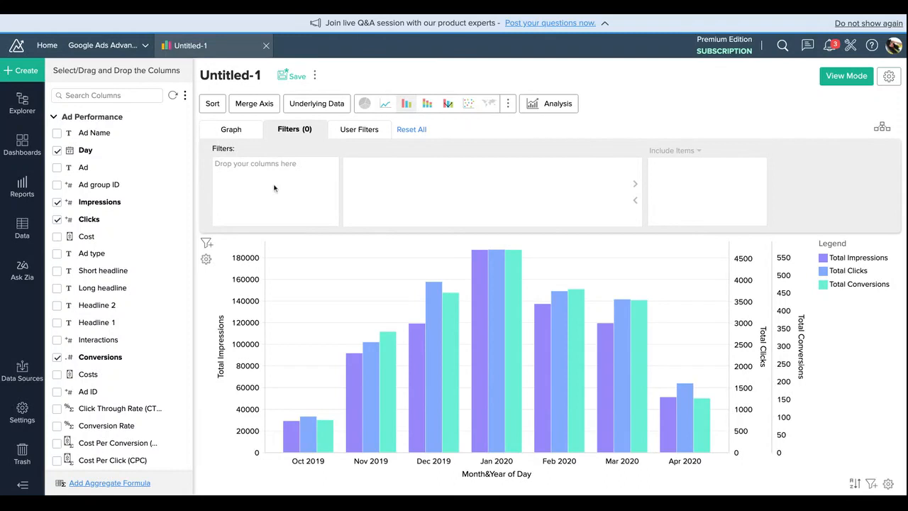
scroll(113, 287, "down", 2)
scroll(116, 290, "up", 1)
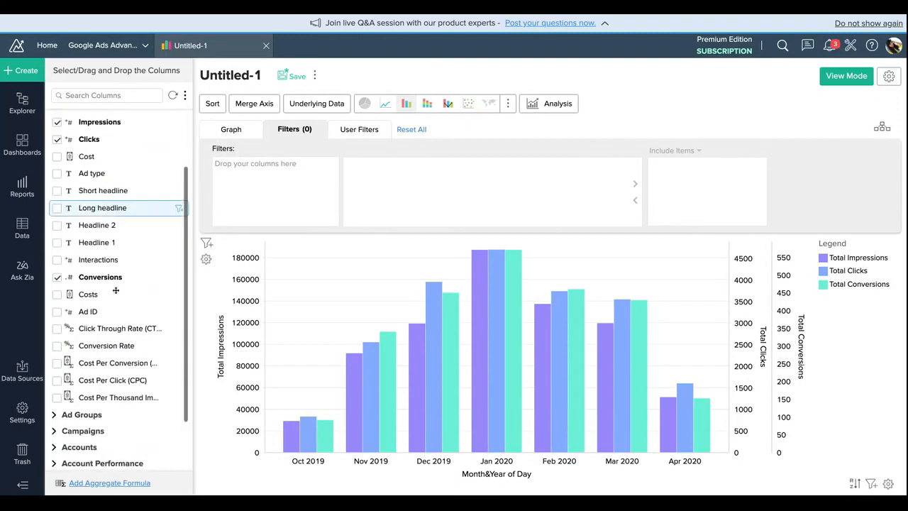
scroll(115, 290, "up", 2)
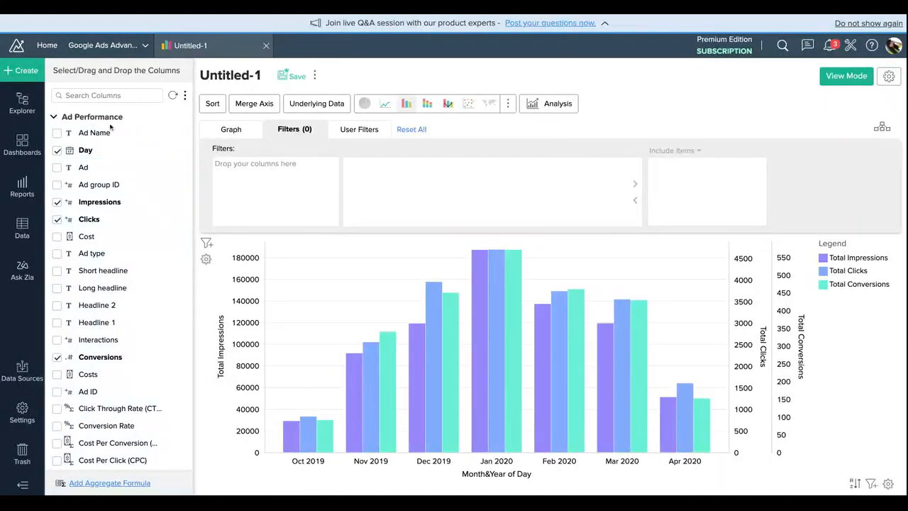
left_click_drag(110, 147, 299, 208)
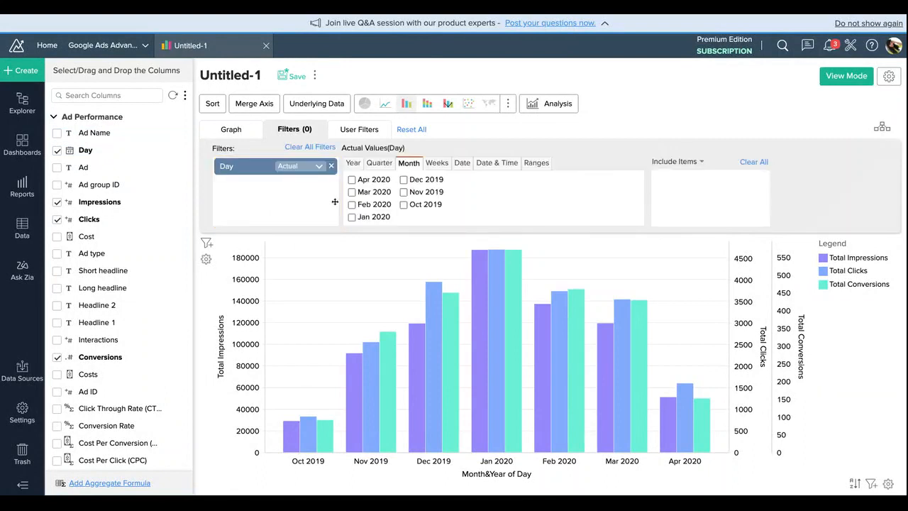
left_click(352, 163)
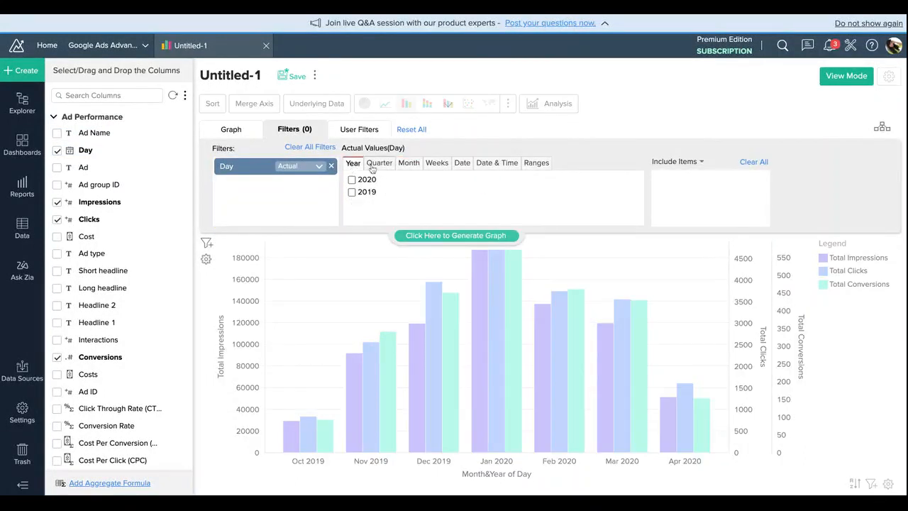
left_click(369, 180)
left_click(511, 236)
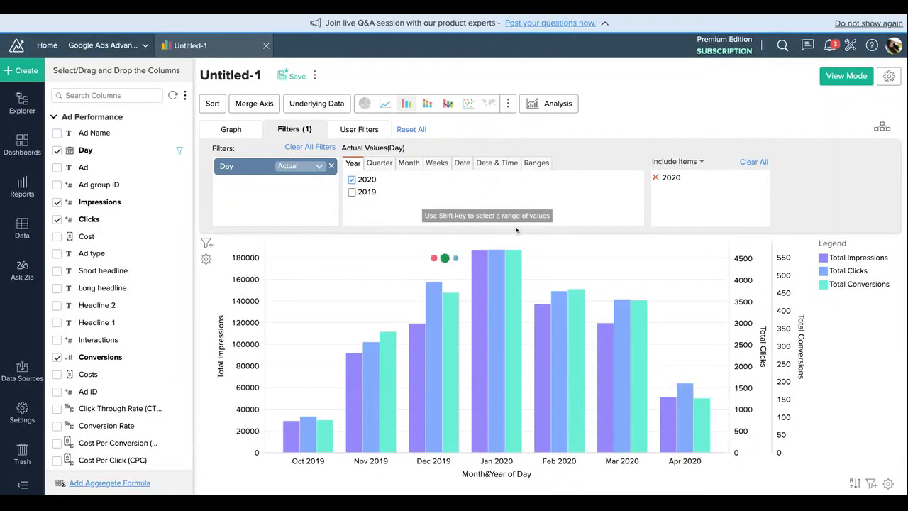
mouse_move(574, 386)
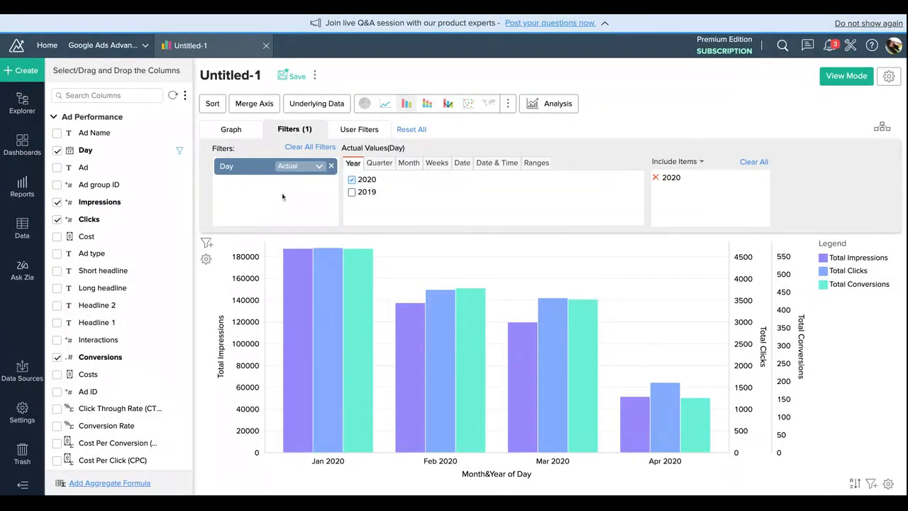
Step: Create a user filter on the Ad Name column and set its component type to Multi Select Box
left_click(359, 129)
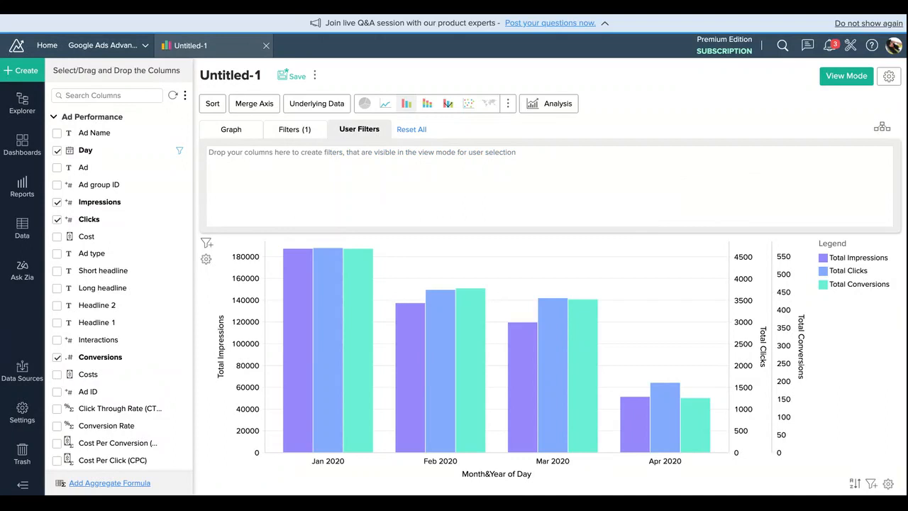
mouse_move(303, 265)
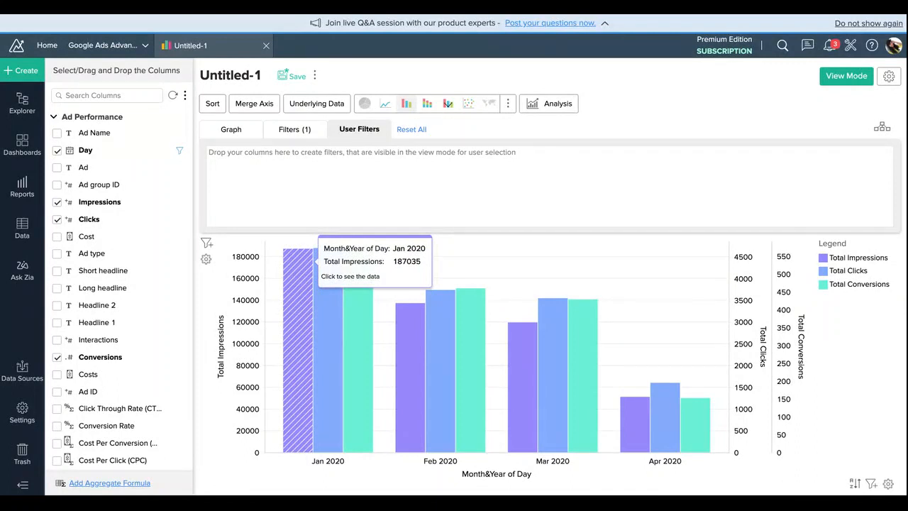
left_click_drag(99, 139, 245, 166)
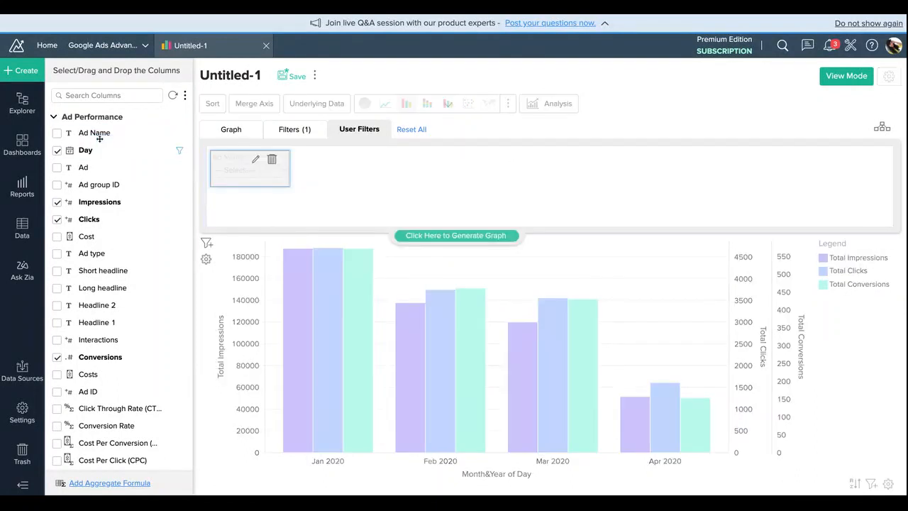
left_click(261, 166)
left_click(312, 186)
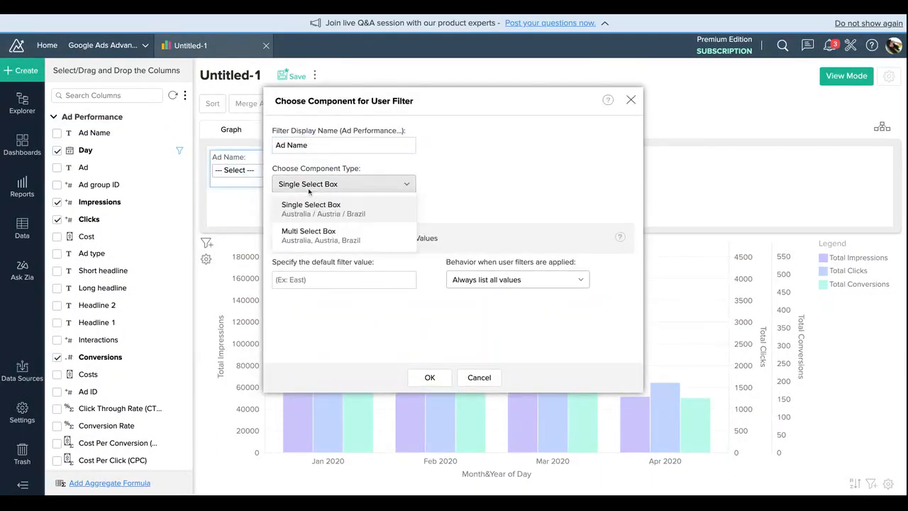
left_click(316, 235)
left_click(424, 377)
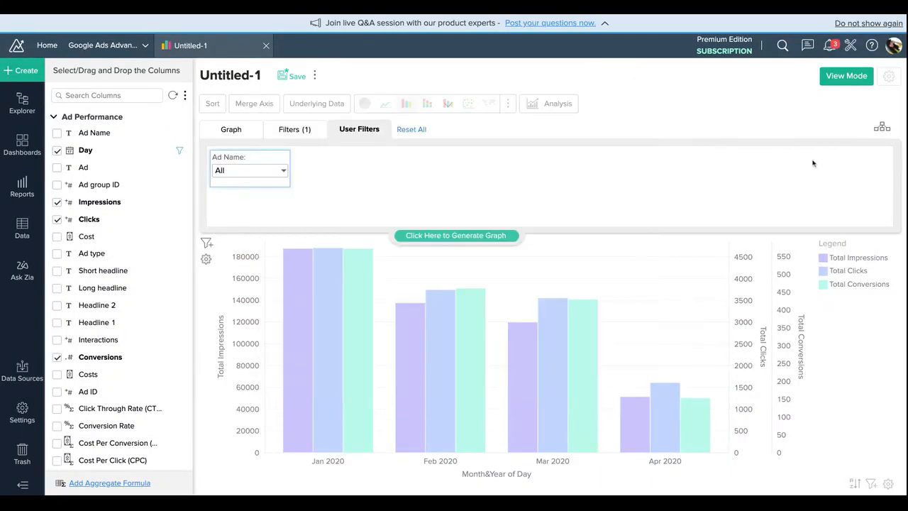
Step: Switch to view mode, filter by the ad "Easy Website Management One Tool for multiple networks" and reset the Ad Name filter
left_click(846, 76)
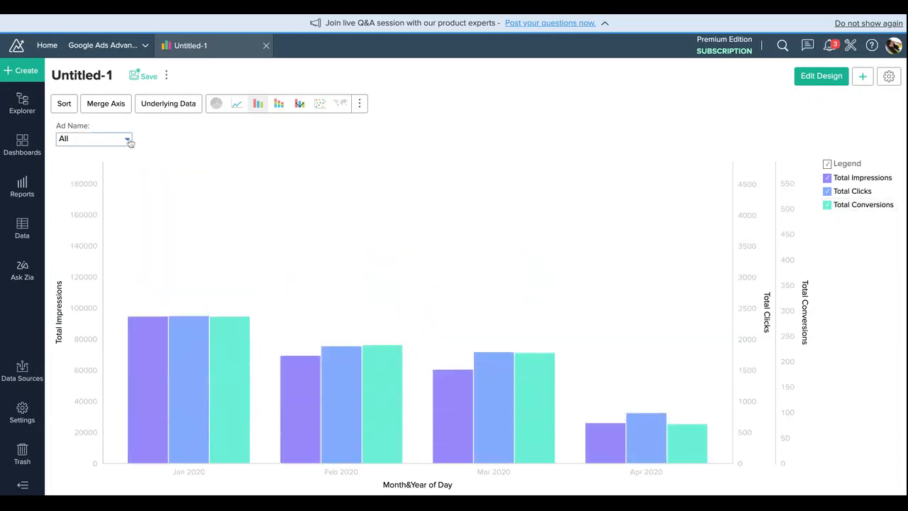
left_click(128, 140)
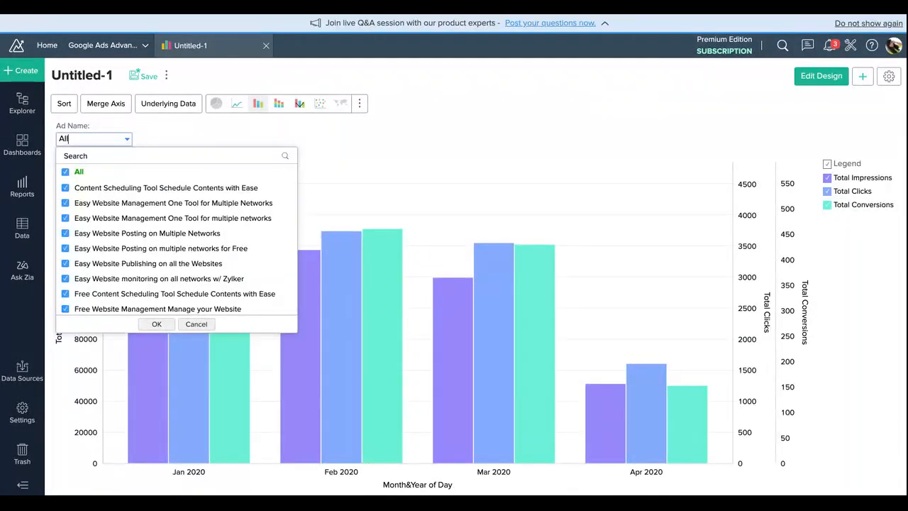
left_click(79, 171)
left_click(128, 218)
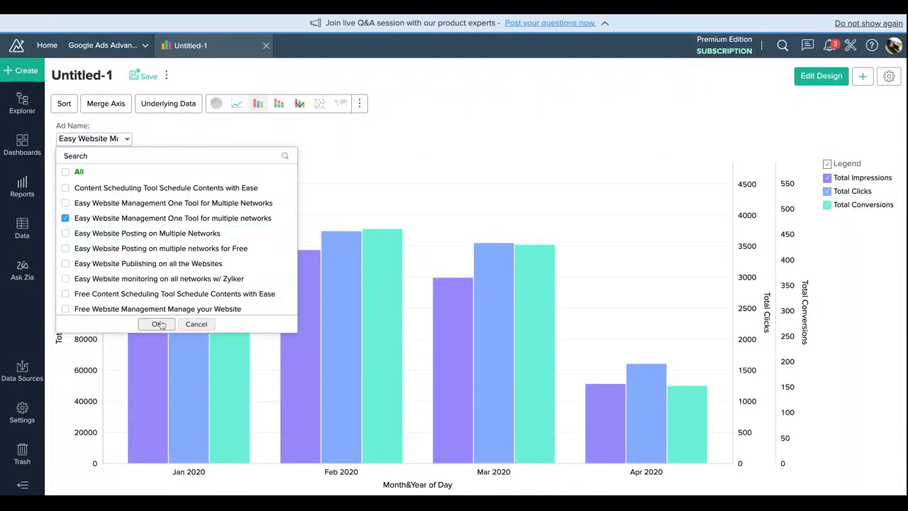
left_click(156, 323)
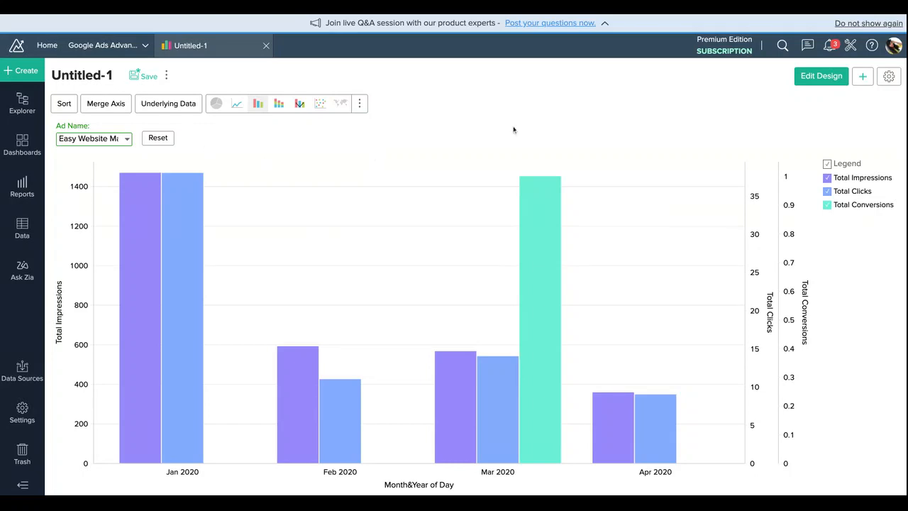
left_click(168, 138)
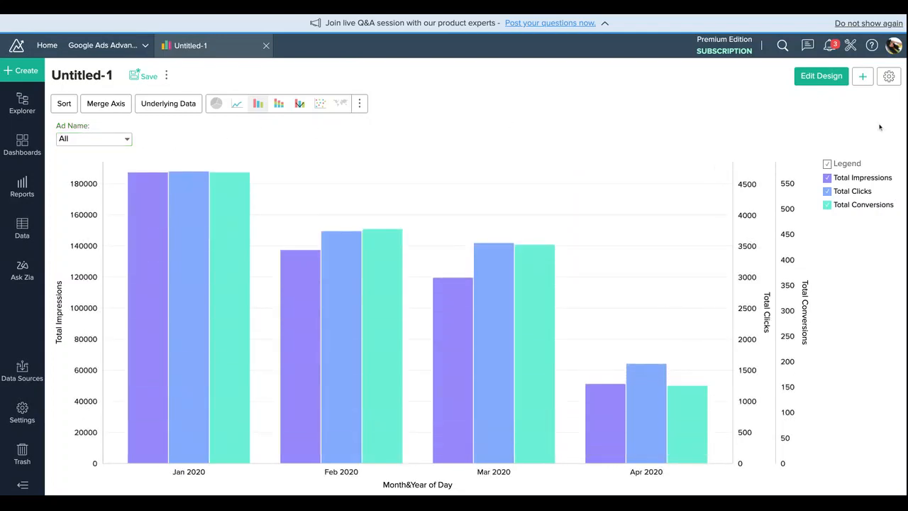
Step: In the chart settings, set the title to "Click vs Impression" and the X-axis label to "Month & Year of Day"
left_click(891, 77)
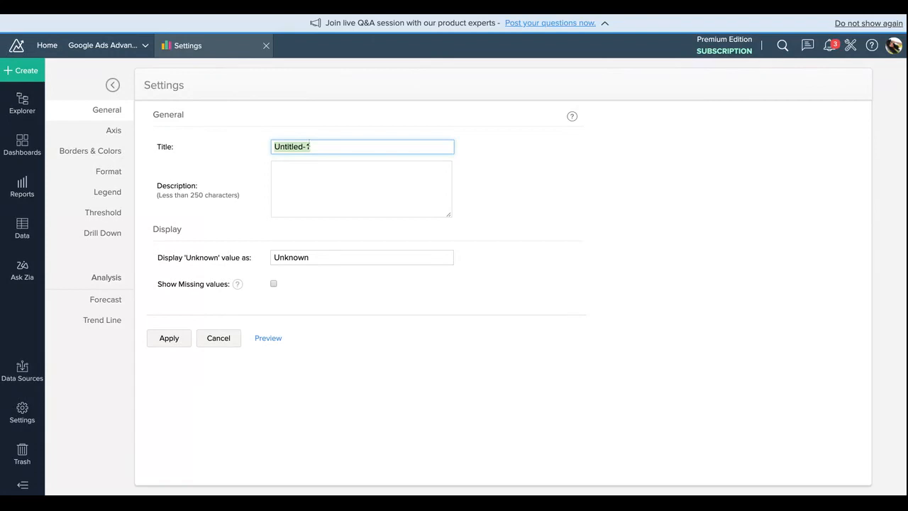
type("Click vs Impression")
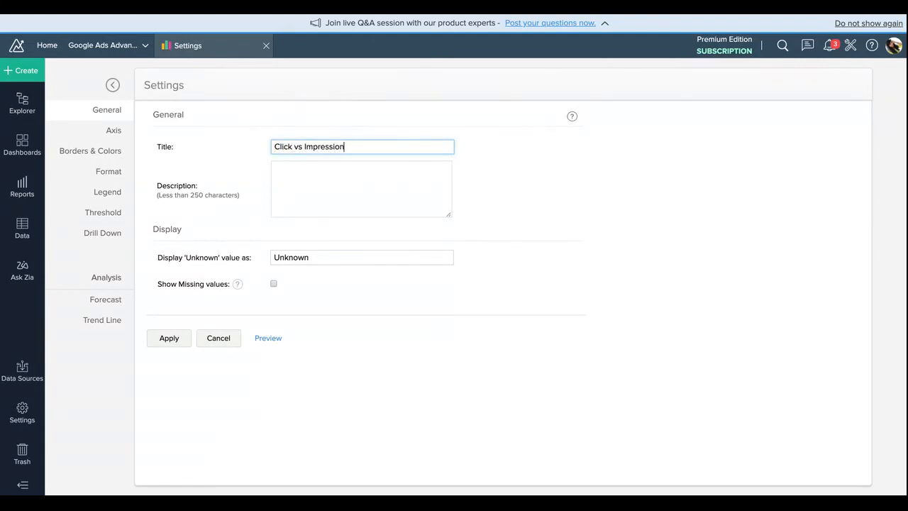
left_click(320, 190)
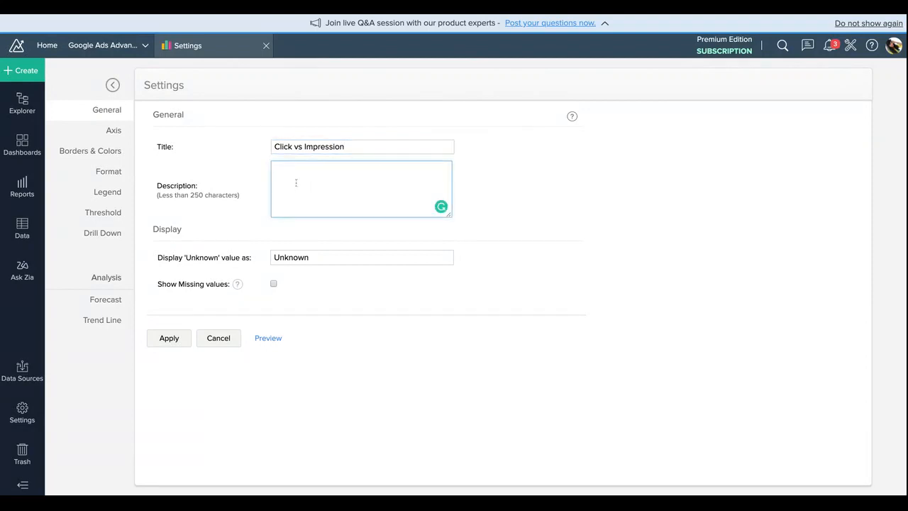
left_click(111, 135)
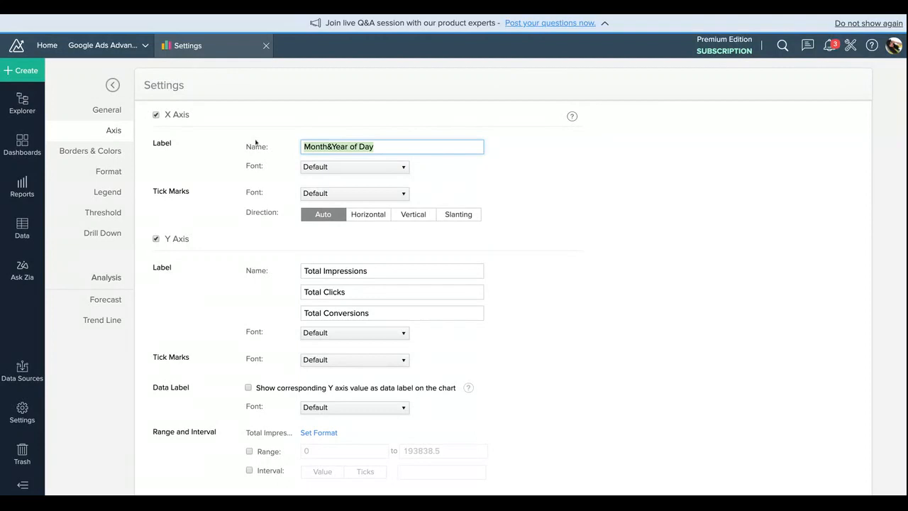
left_click(327, 146)
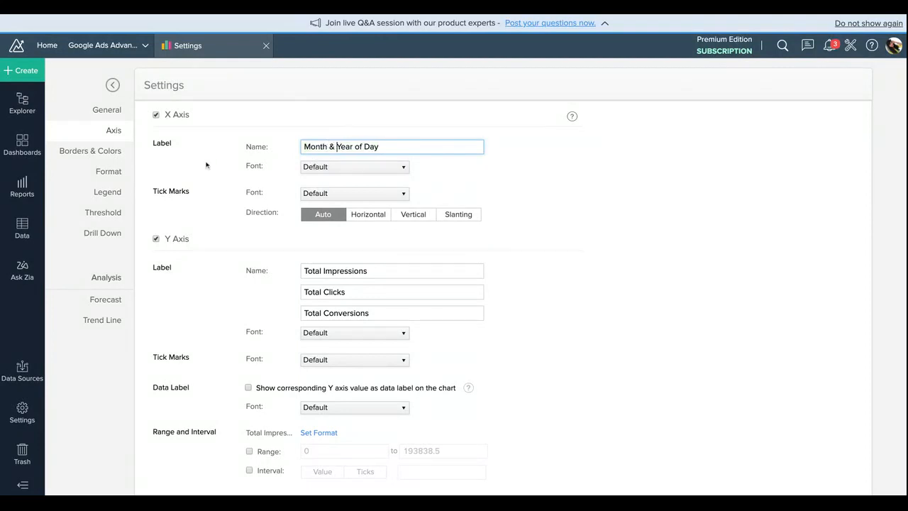
Step: Review the chart's Borders & Colors, Format and Legend settings
left_click(104, 151)
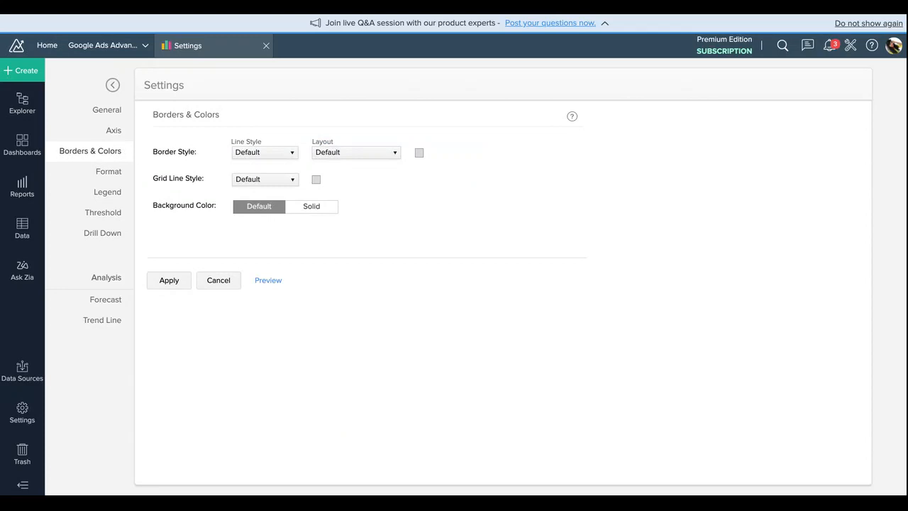
left_click(105, 172)
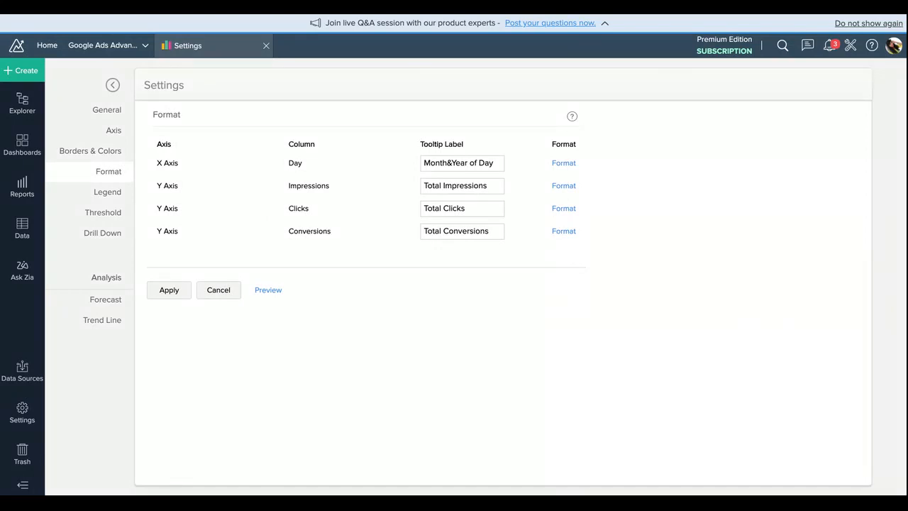
left_click(121, 193)
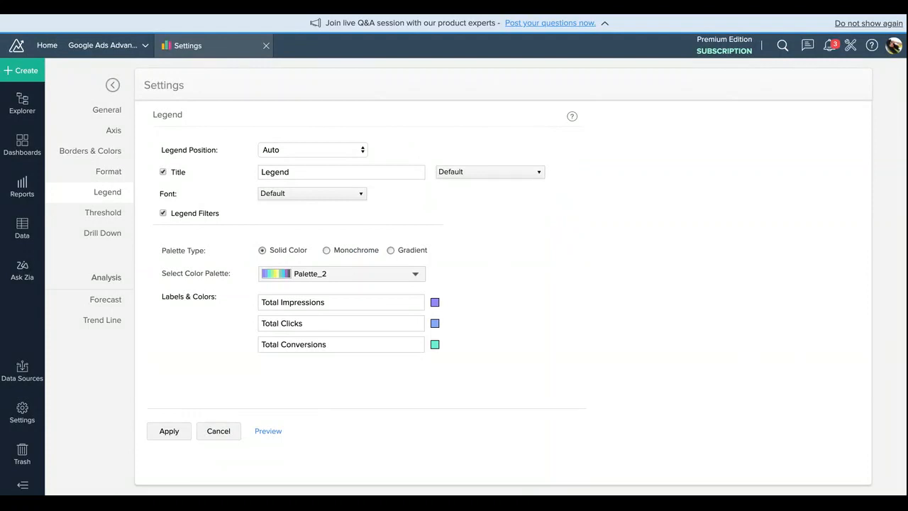
Step: Try Palette 5 and Palette 3 as the legend's color palette, ending with Palette_2 selected
left_click(398, 274)
scroll(370, 364, "down", 1)
scroll(370, 364, "down", 5)
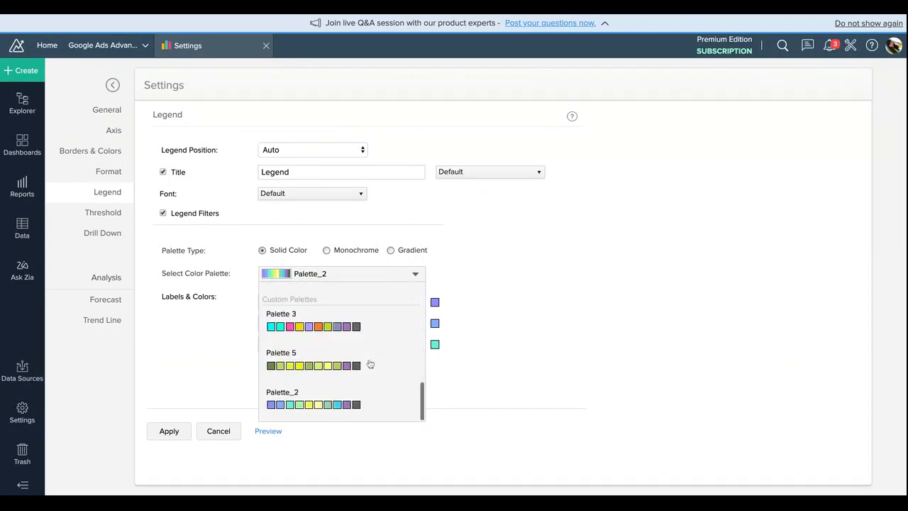
scroll(370, 364, "up", 2)
scroll(370, 364, "down", 2)
left_click(369, 362)
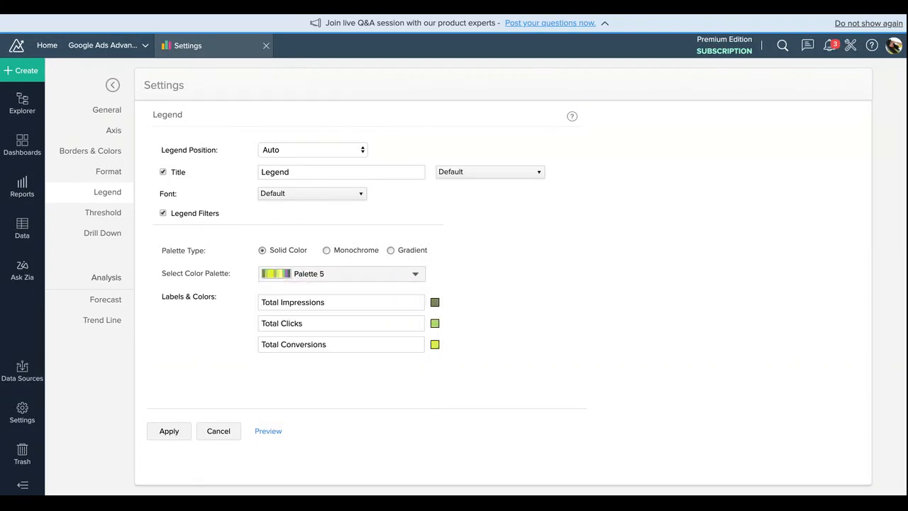
left_click(401, 274)
scroll(366, 364, "down", 5)
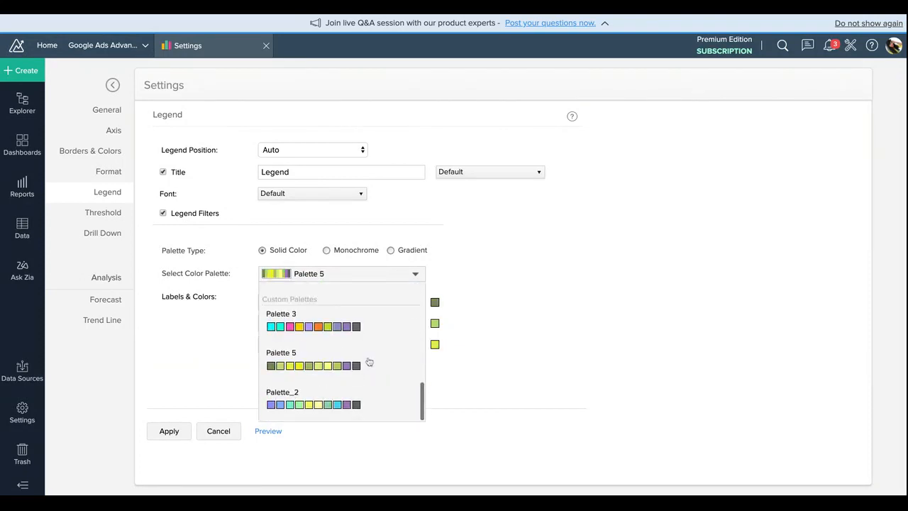
left_click(368, 327)
left_click(400, 276)
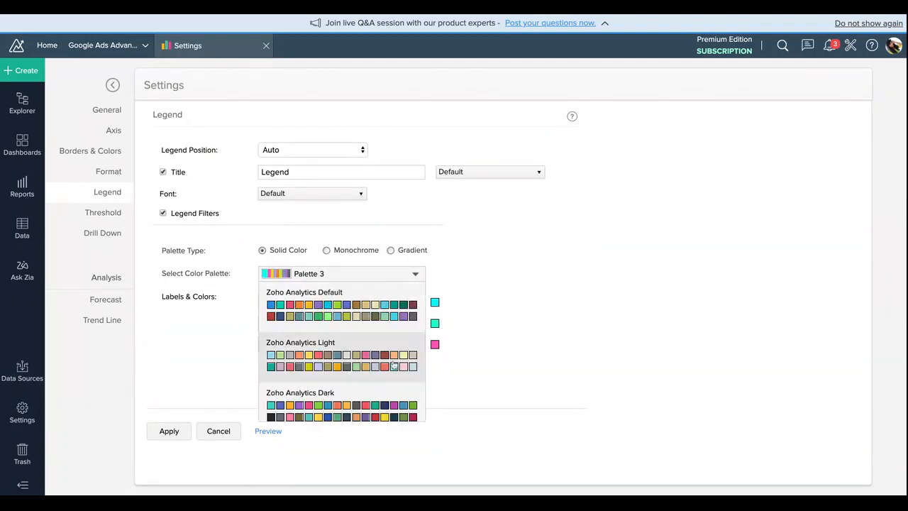
scroll(375, 398, "down", 5)
left_click(375, 404)
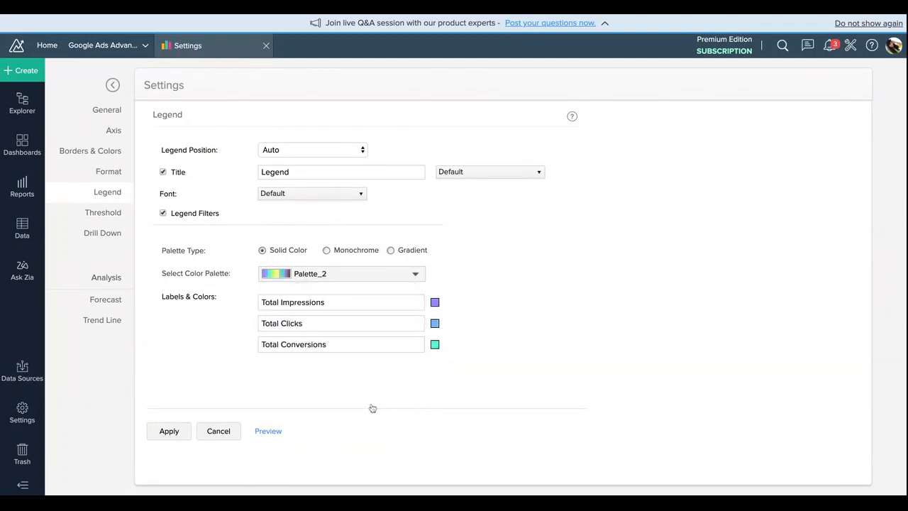
Step: Open the Threshold settings, preview the chart and hide the preview again
left_click(122, 212)
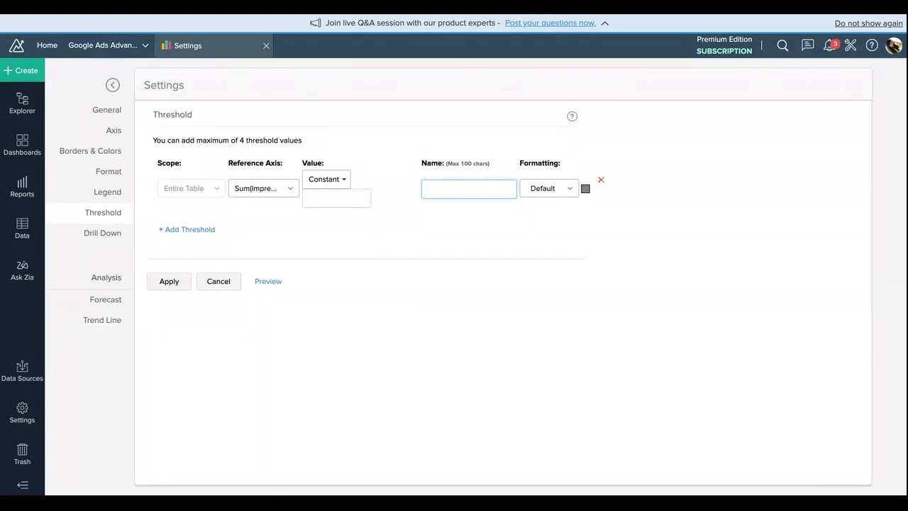
left_click(283, 281)
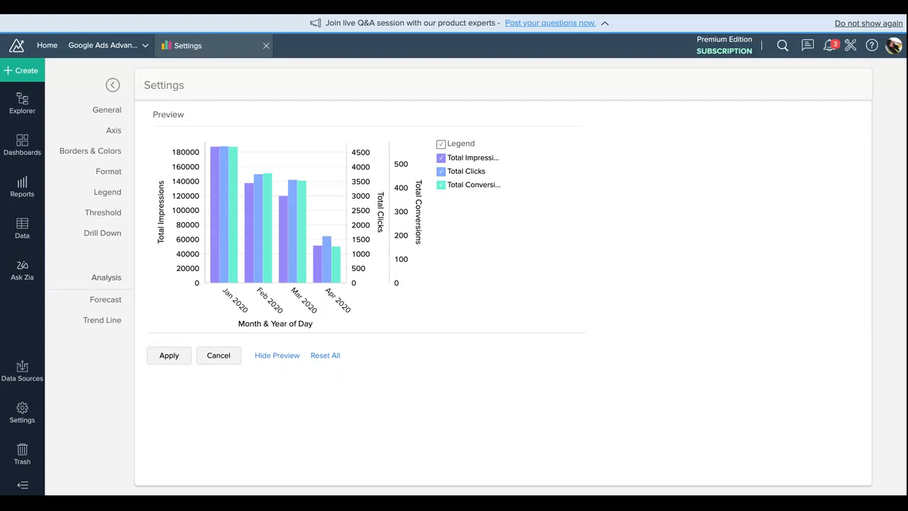
left_click(280, 355)
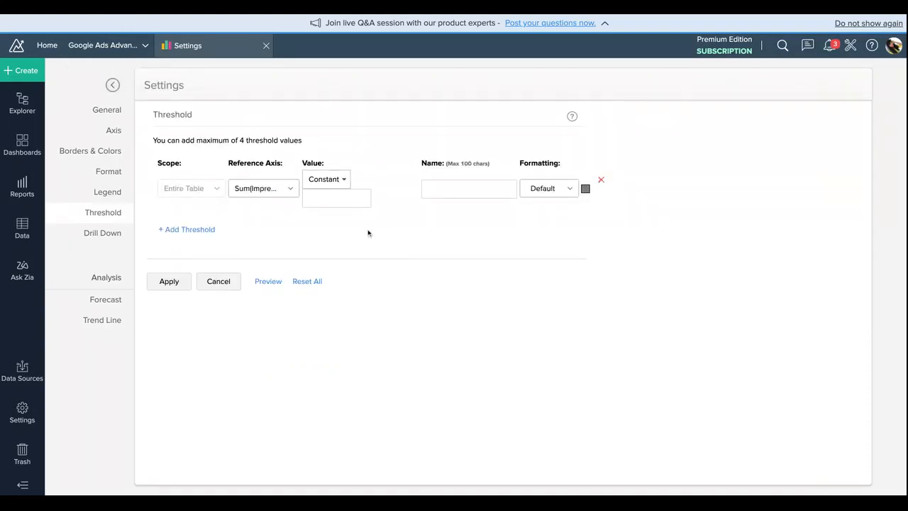
Step: Define an Average threshold on Sum(Conversions) named "Conversion Threshold" and check it in the chart preview
left_click(282, 185)
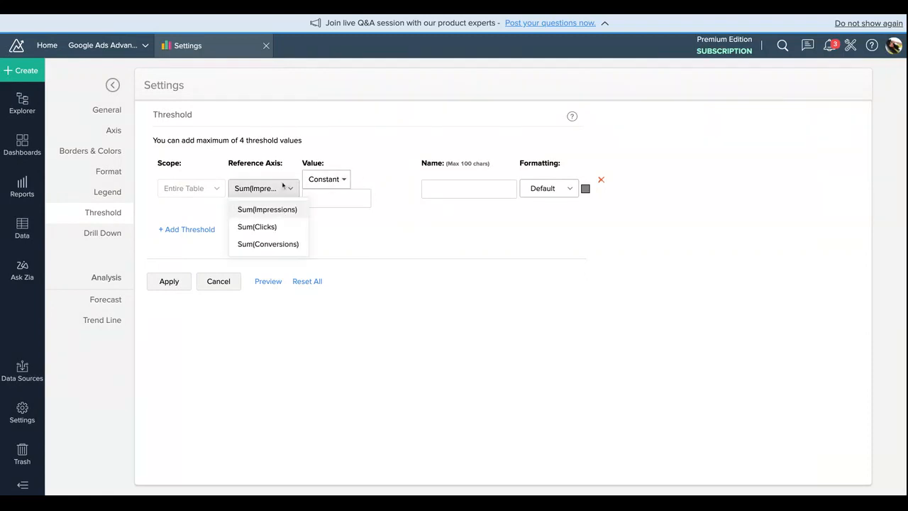
left_click(300, 249)
left_click(342, 205)
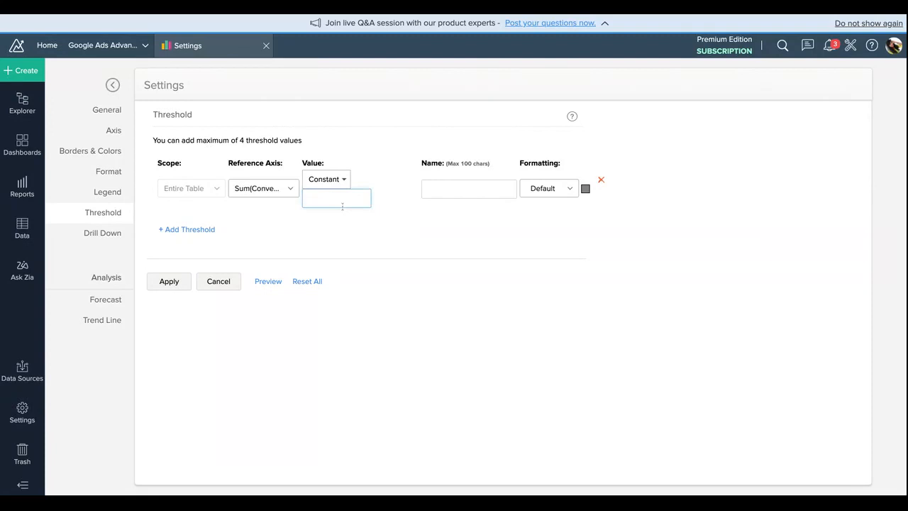
type("325")
left_click(344, 181)
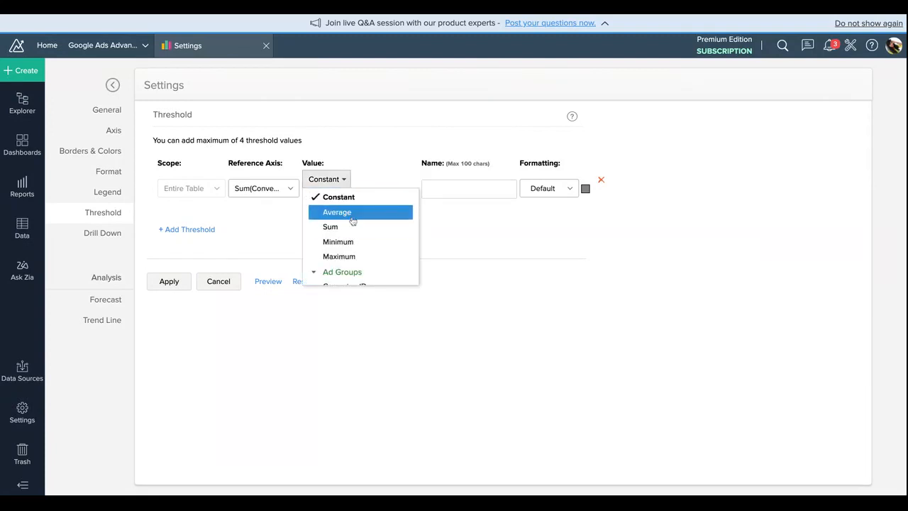
left_click(352, 212)
left_click(450, 186)
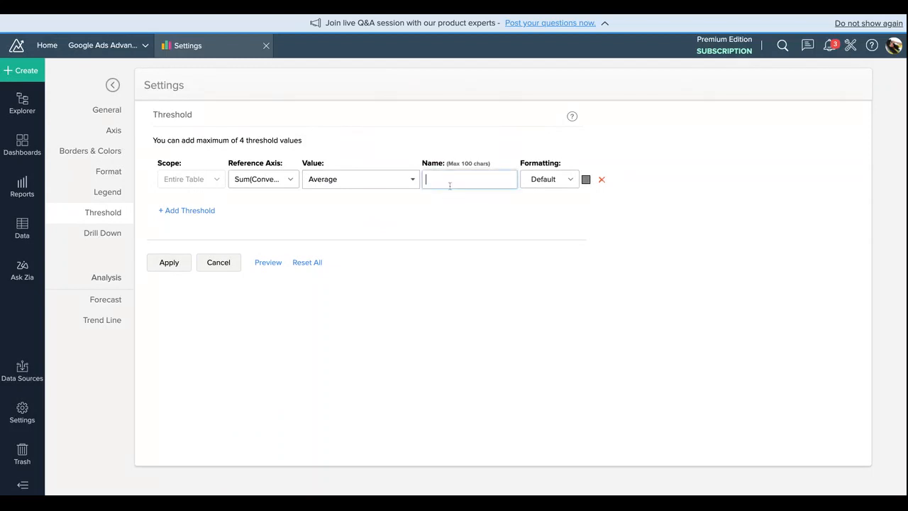
type("Conv")
type("on Threshold")
left_click(268, 262)
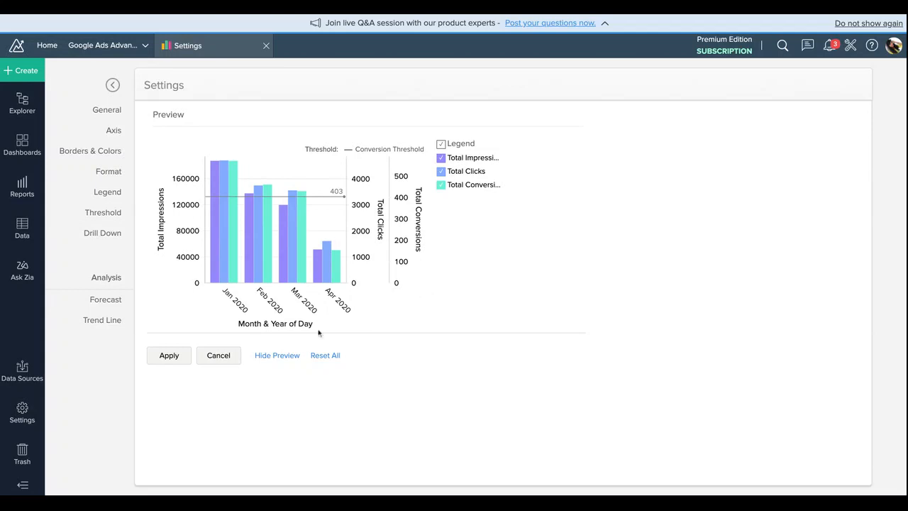
left_click(278, 355)
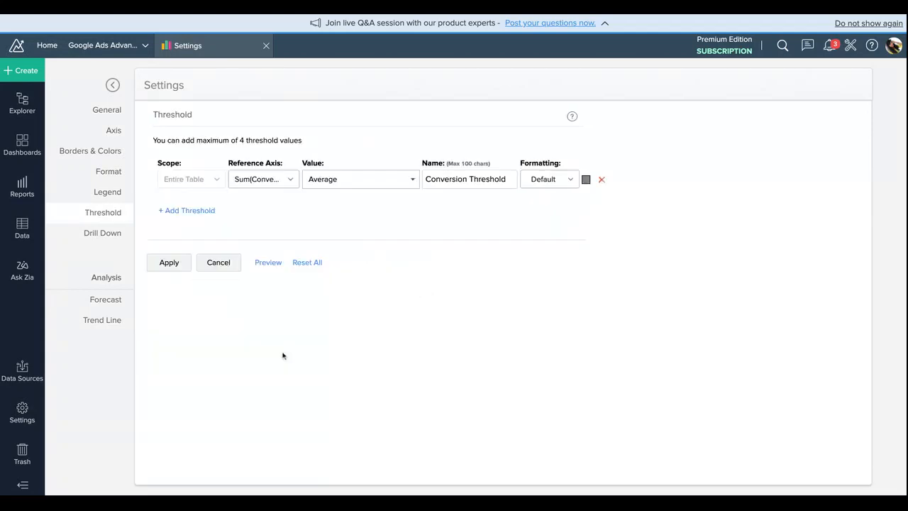
Step: Open the Drill Down settings, preview the chart and return to the drill-down path
left_click(119, 234)
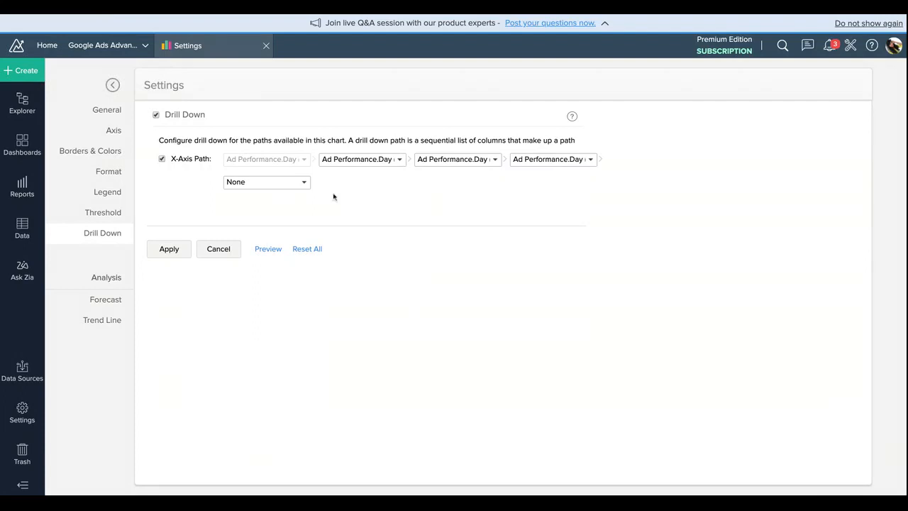
left_click(266, 251)
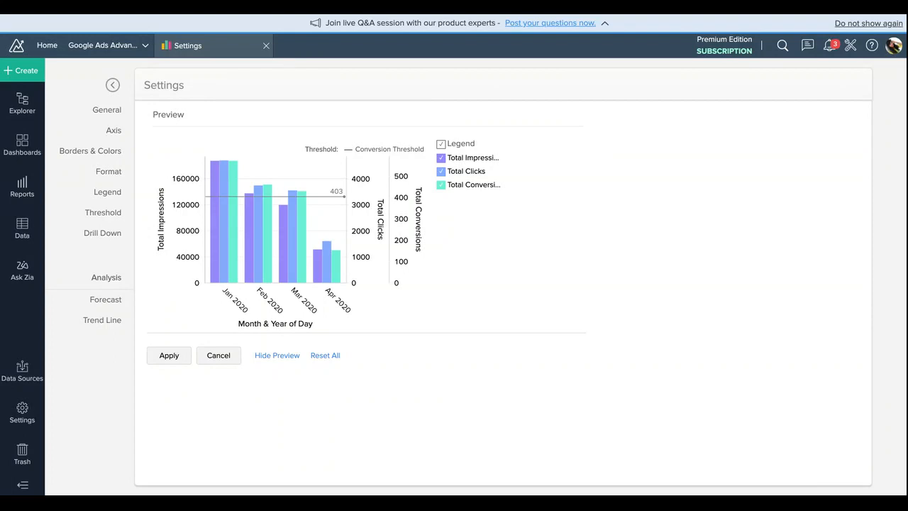
left_click(276, 356)
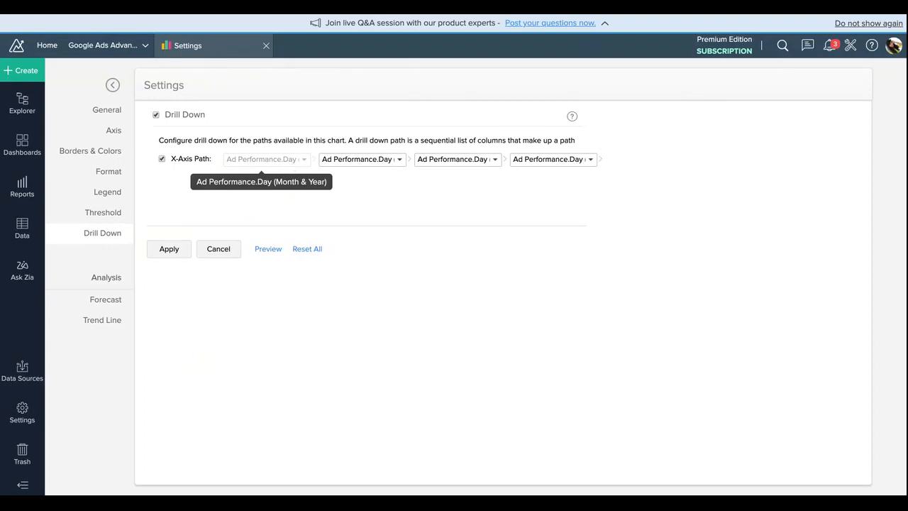
Step: In the X-axis drill-down path, set the third level to Ad type and the fourth level to Ad Name
left_click(389, 162)
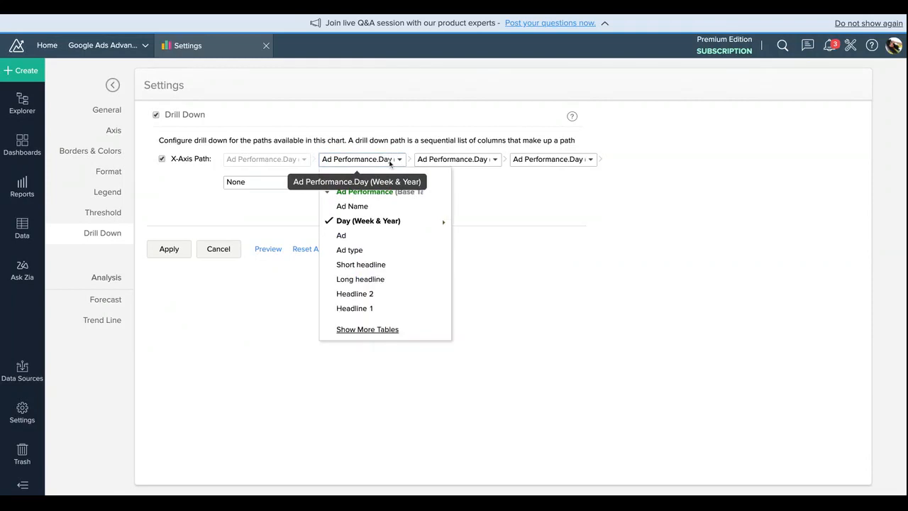
left_click(482, 160)
left_click(481, 162)
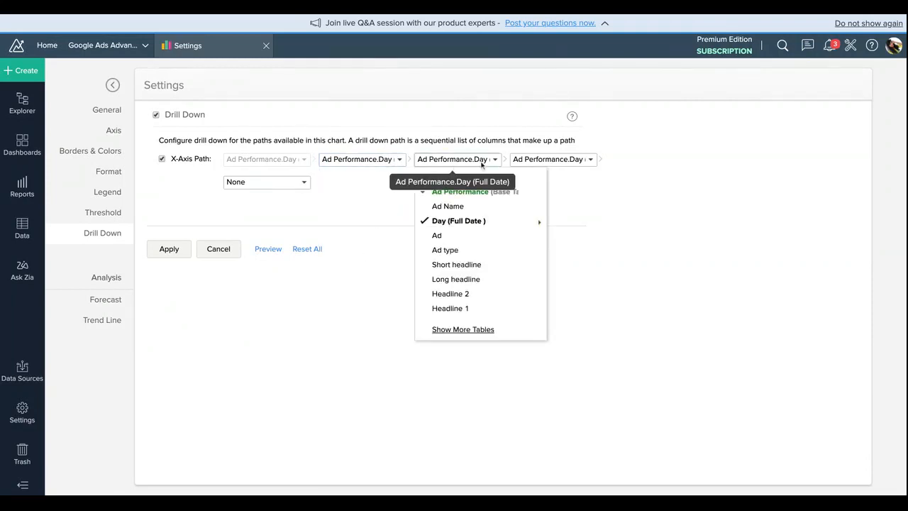
left_click(460, 240)
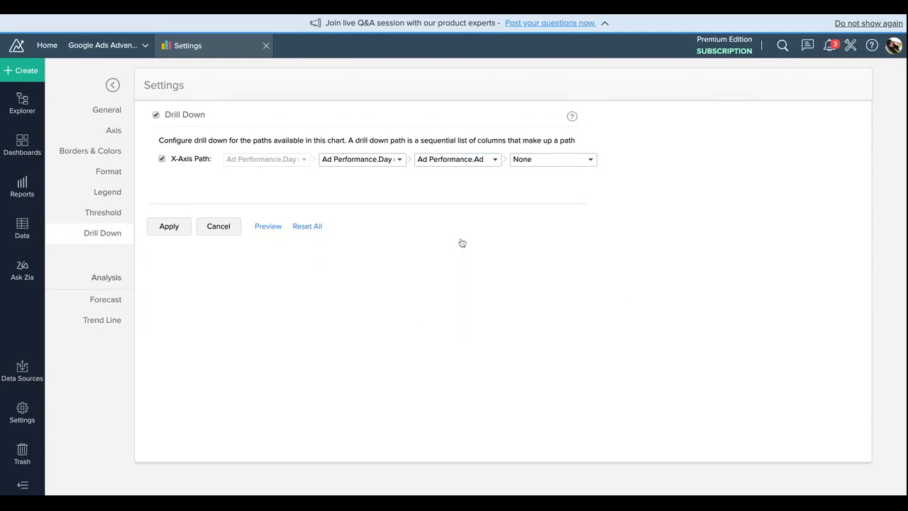
left_click(524, 163)
left_click(475, 162)
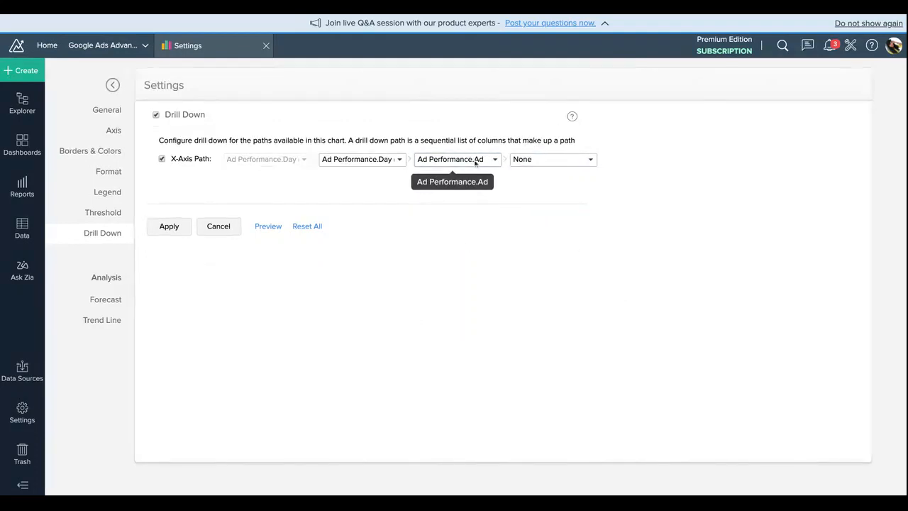
left_click(476, 161)
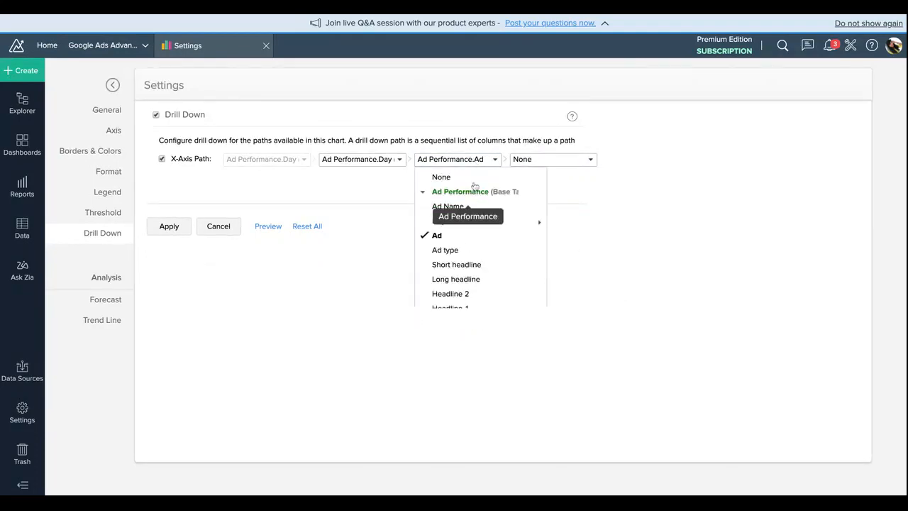
left_click(467, 252)
left_click(554, 163)
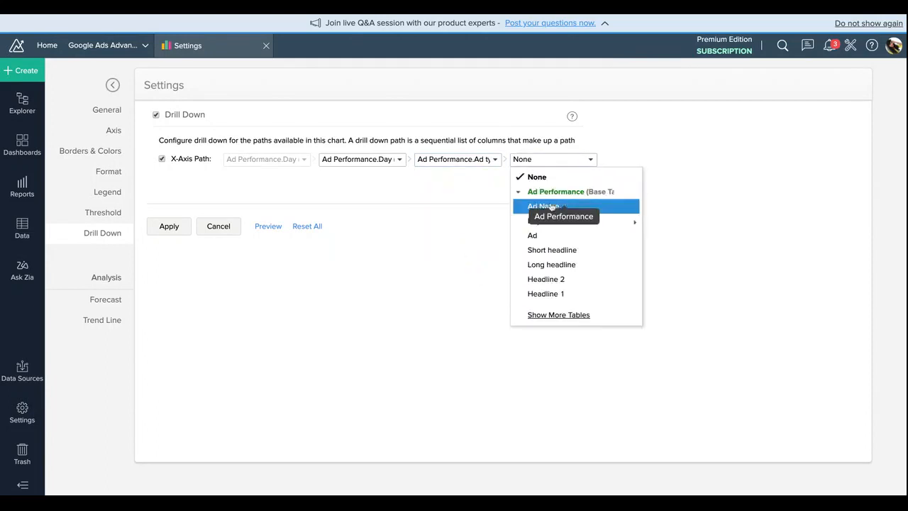
left_click(552, 214)
left_click(537, 164)
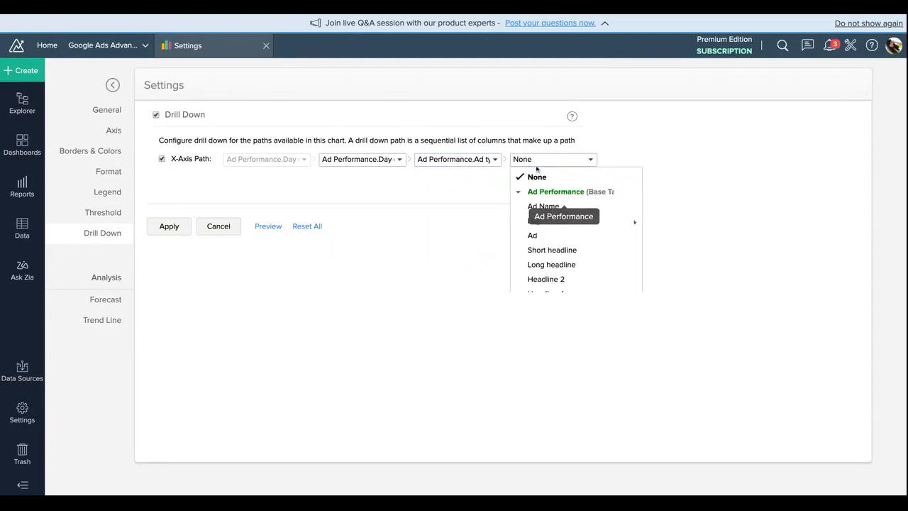
left_click(545, 206)
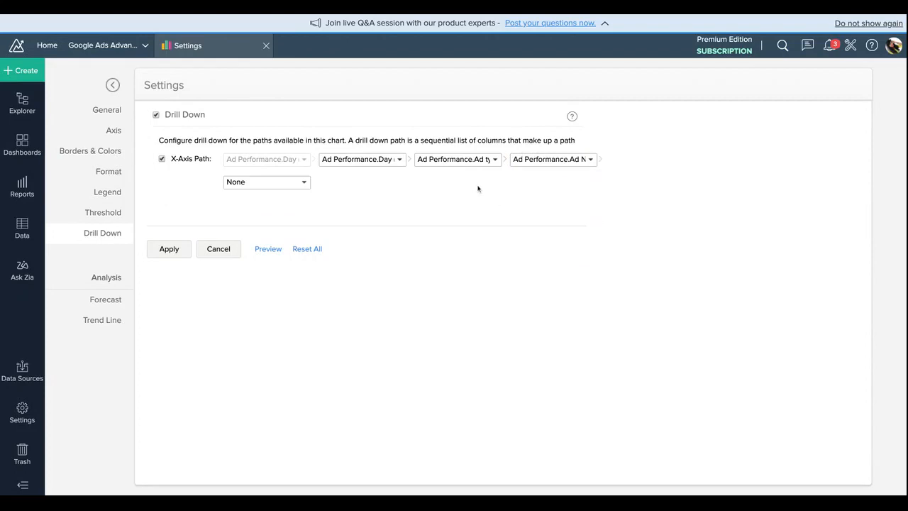
Step: Add a forecast for Conversions with a forecast length of 4 months
left_click(114, 300)
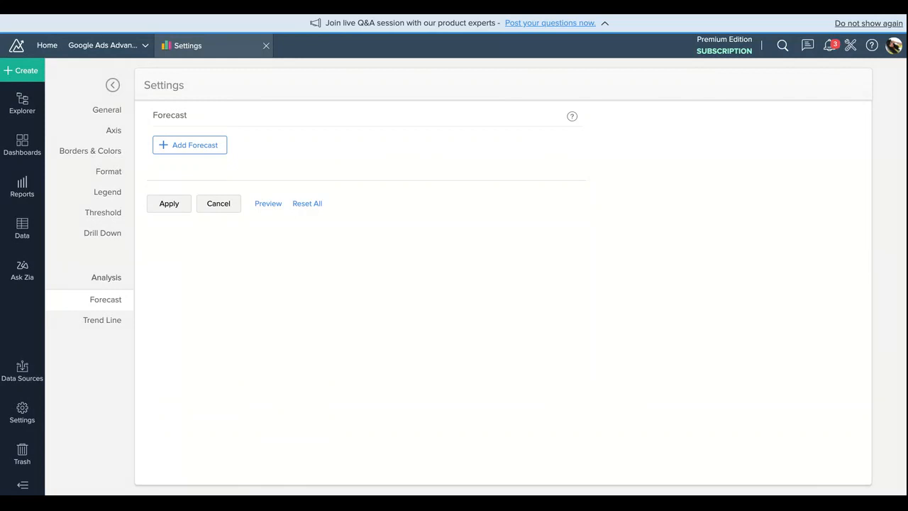
left_click(204, 144)
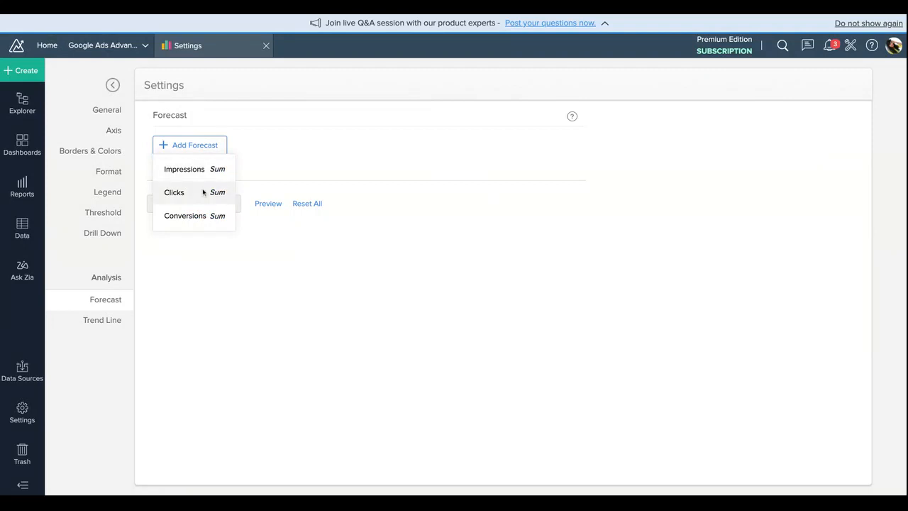
left_click(211, 217)
left_click(237, 166)
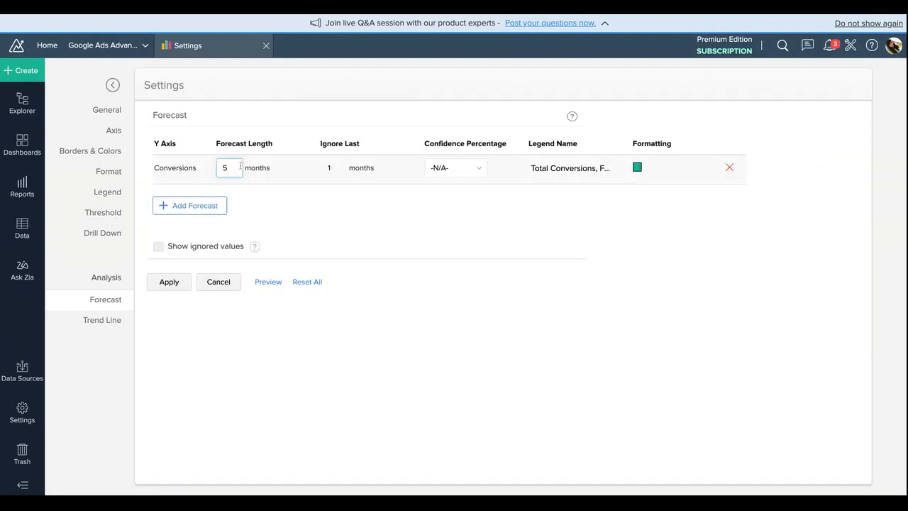
left_click(193, 205)
left_click(237, 167)
type("7")
left_click(206, 174)
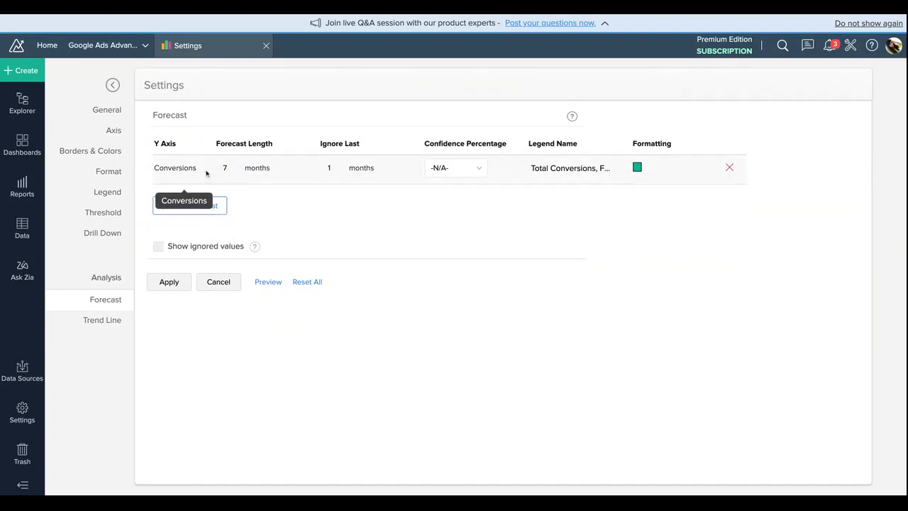
left_click(226, 164)
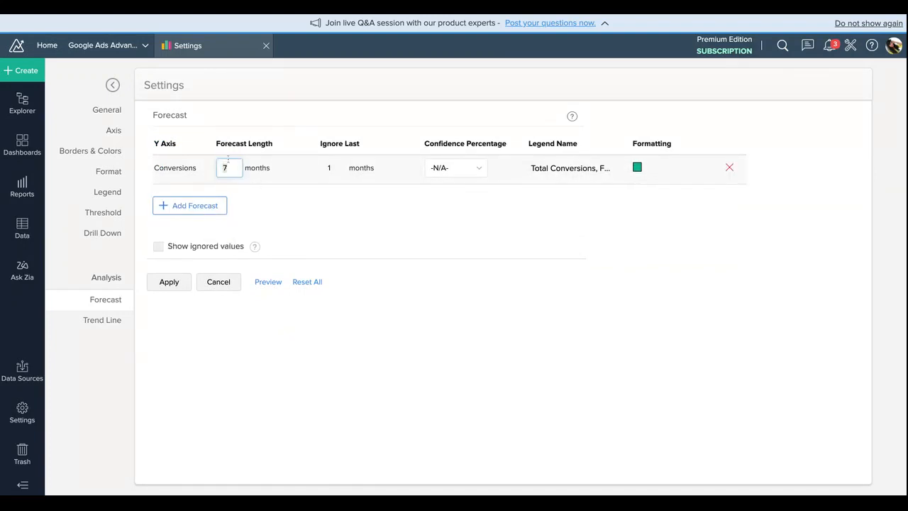
type("4")
double_click(334, 166)
left_click(367, 203)
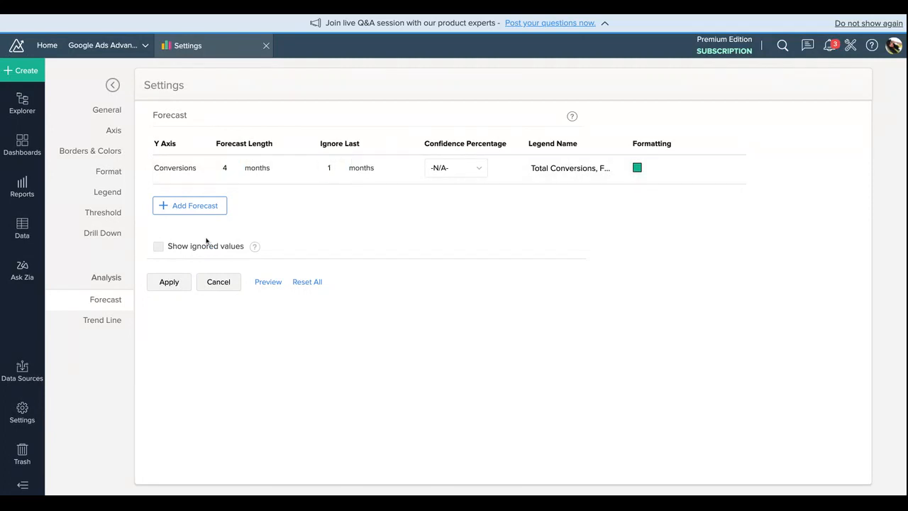
Step: Add an Exponential trend line for Clicks and apply the chart settings
left_click(113, 324)
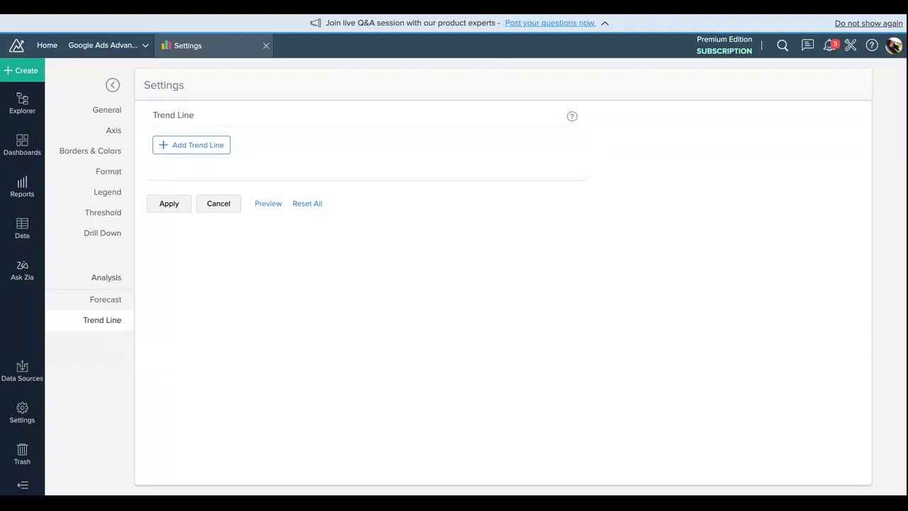
left_click(186, 146)
left_click(174, 192)
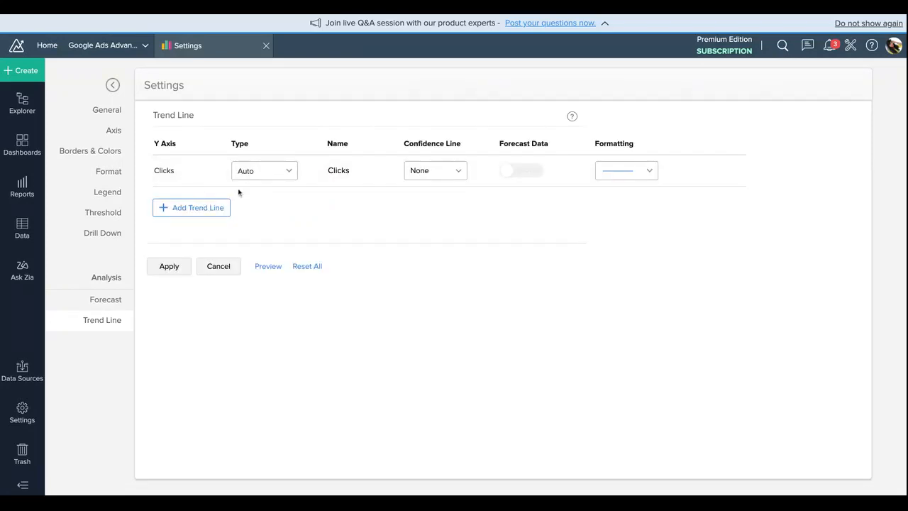
left_click(259, 173)
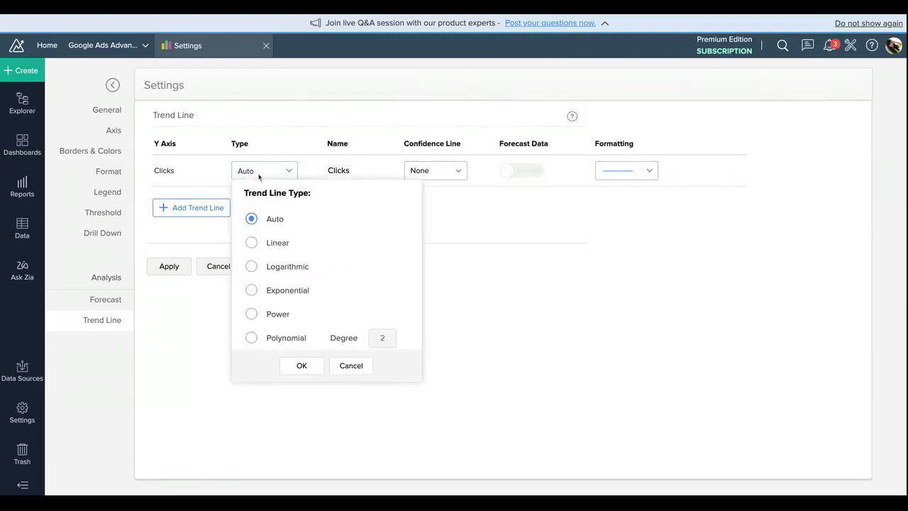
left_click(283, 266)
left_click(278, 292)
left_click(302, 365)
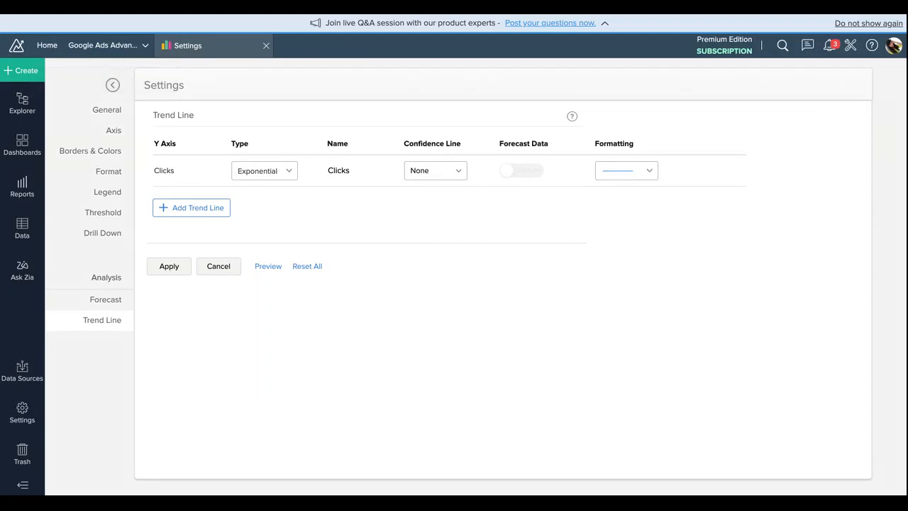
left_click(170, 267)
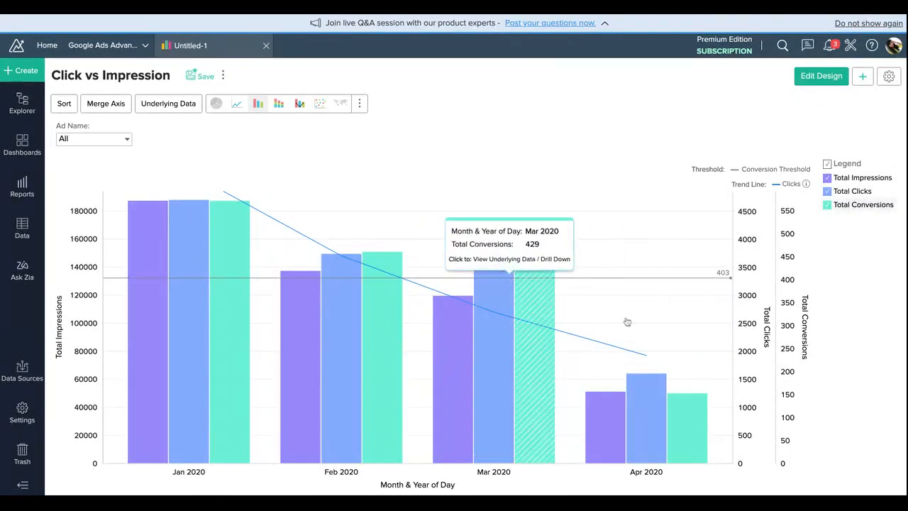
Step: Drill down the Apr 2020 conversions by week, from W15 2020 to Ad type, and from Expanded text ad to Ad Name
mouse_move(688, 428)
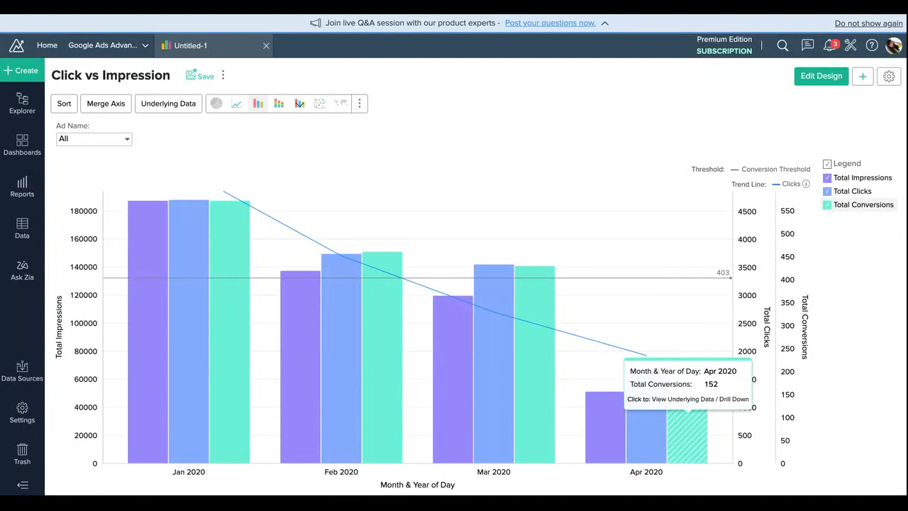
left_click(688, 429)
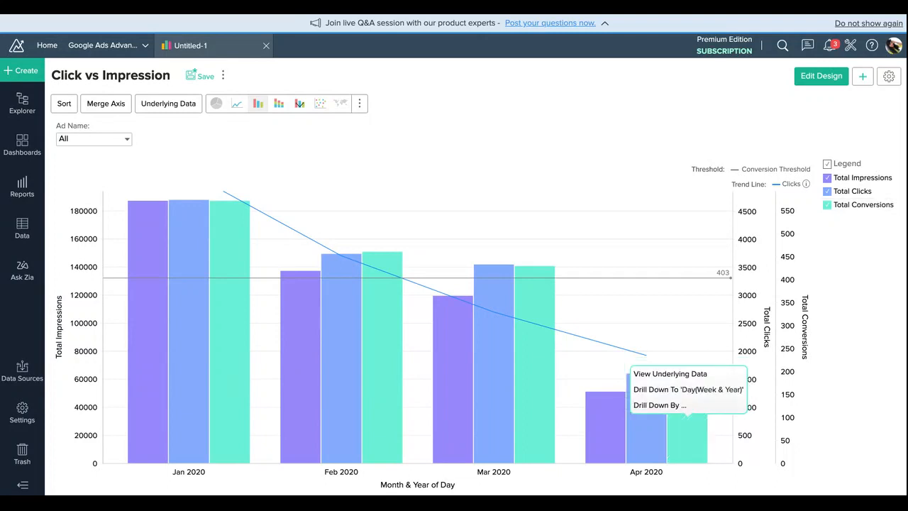
left_click(688, 392)
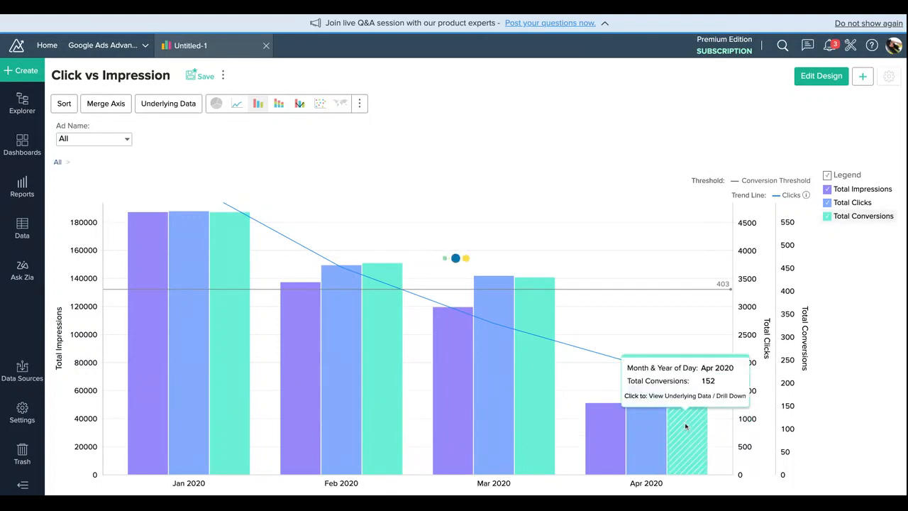
mouse_move(447, 359)
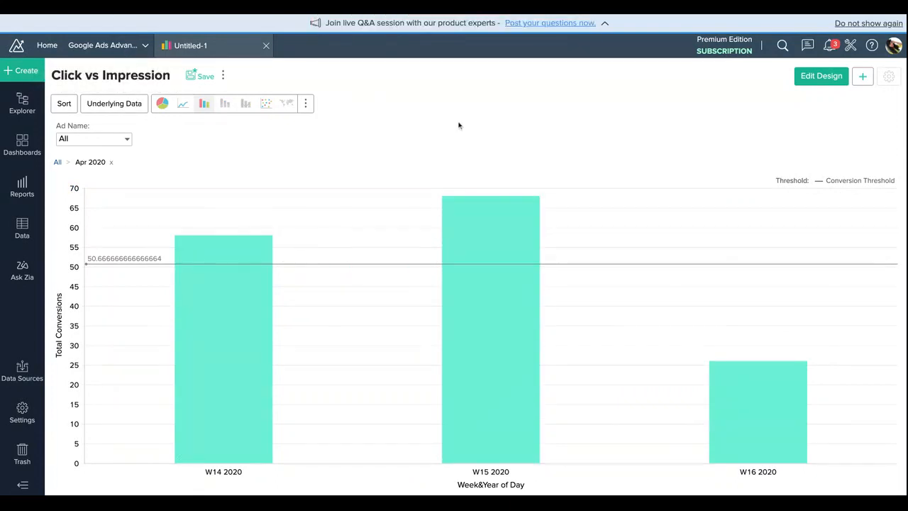
left_click(507, 247)
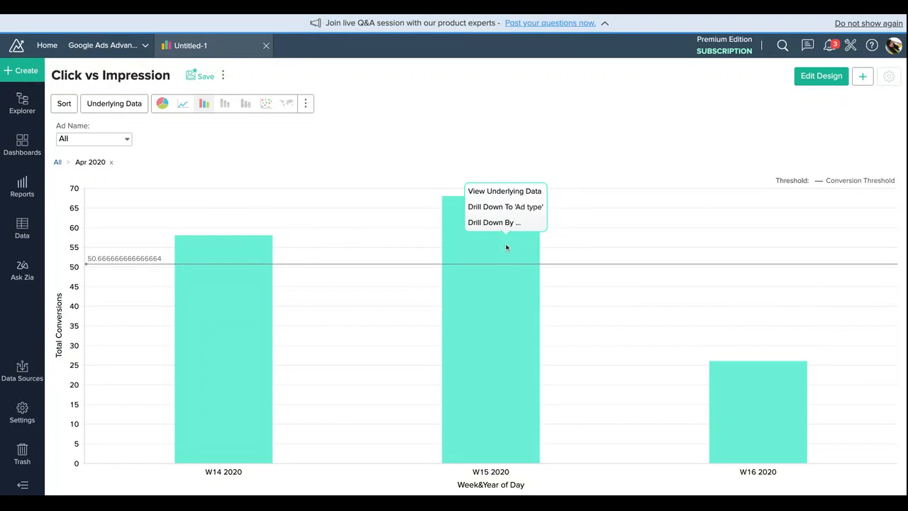
left_click(516, 206)
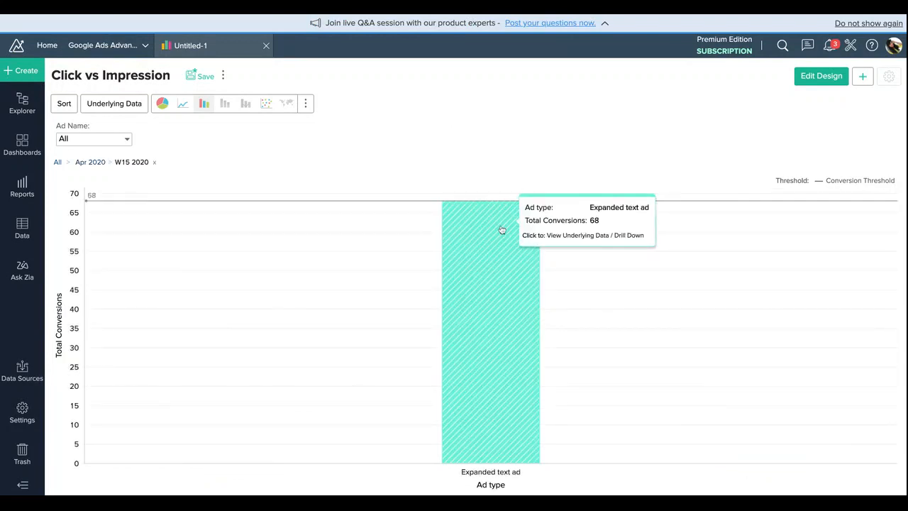
left_click(501, 229)
left_click(506, 189)
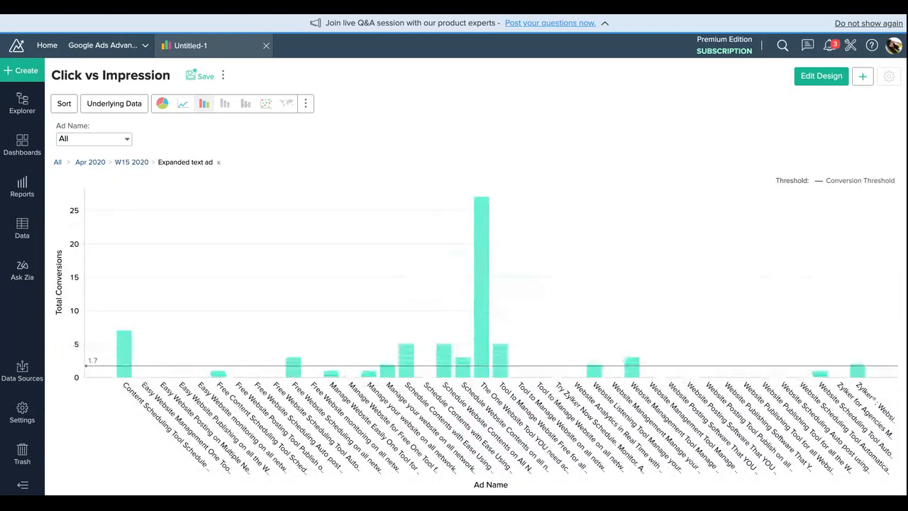
Step: Browse the additional drill-down columns for the ad with the tallest conversions bar and return to the chart's full, undrilled level
left_click(480, 244)
left_click(489, 219)
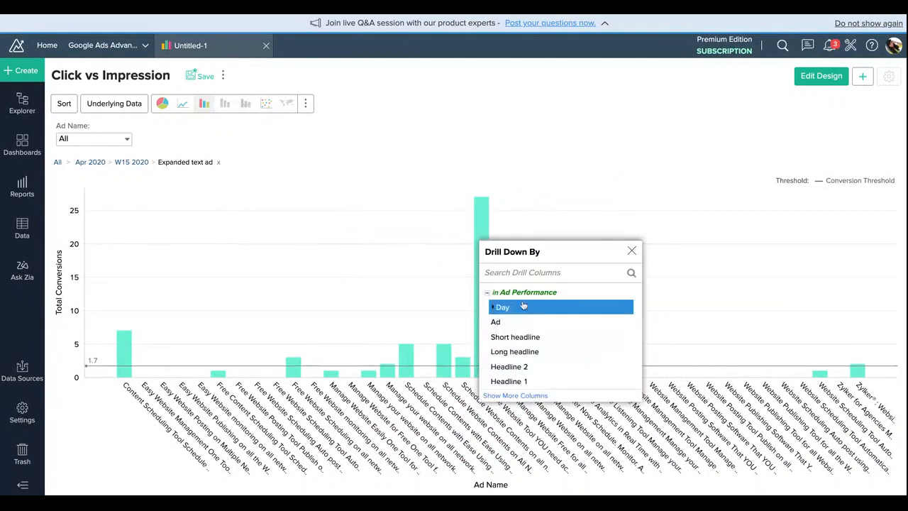
left_click(515, 395)
scroll(527, 374, "down", 2)
scroll(525, 369, "up", 5)
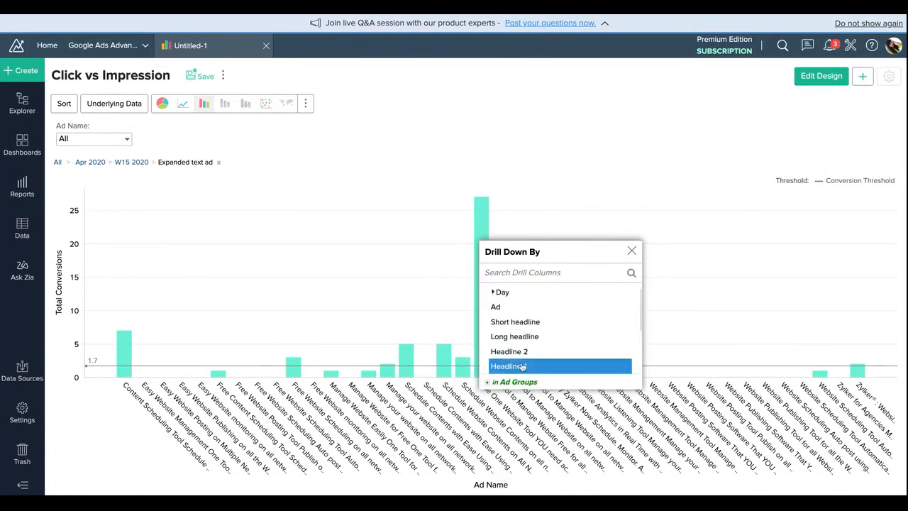
scroll(523, 367, "down", 4)
scroll(504, 351, "up", 1)
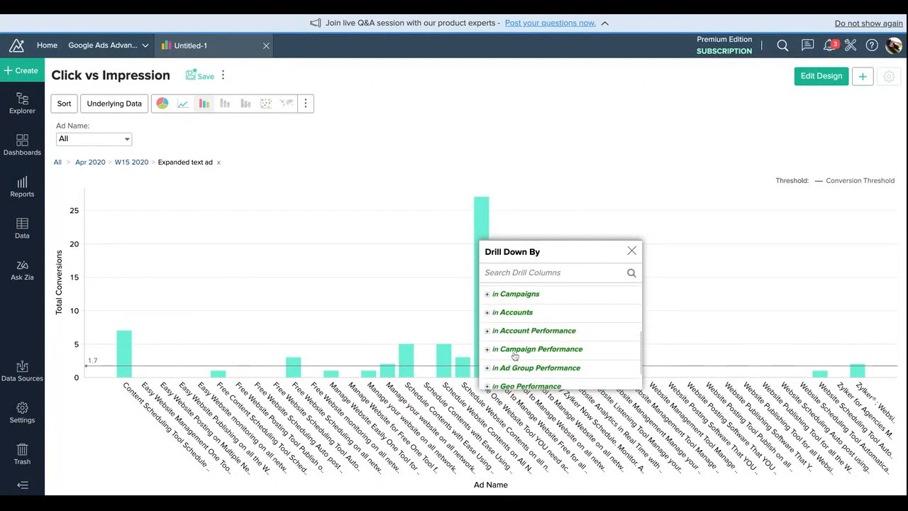
left_click(632, 251)
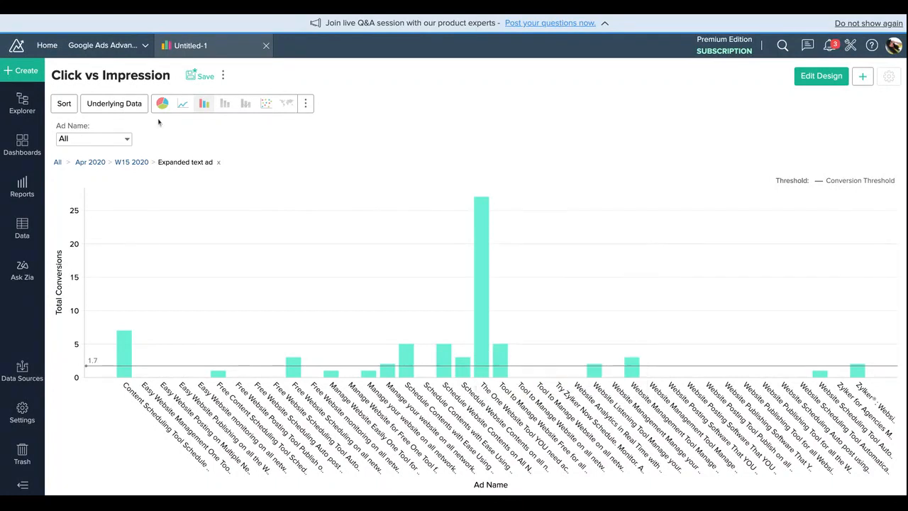
left_click(58, 165)
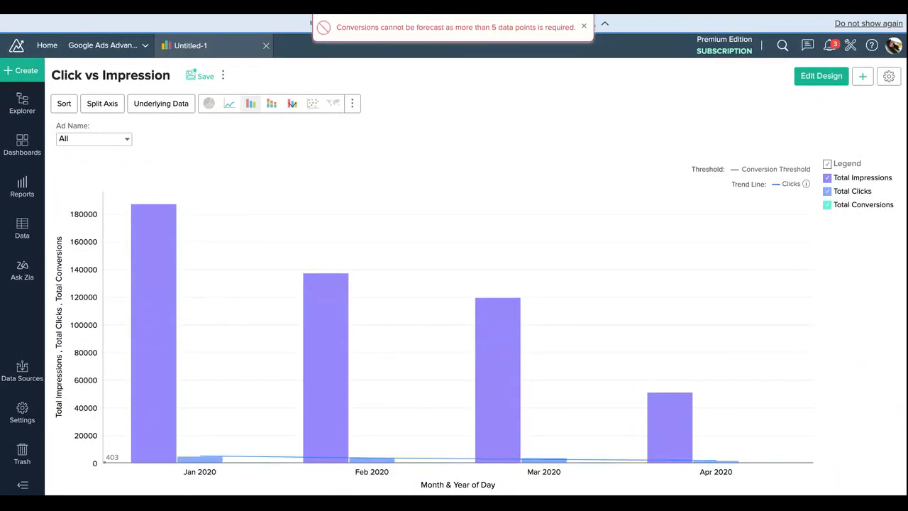
Step: Save the chart as "Click vs Impression" in a new folder named "ZA"
left_click(201, 77)
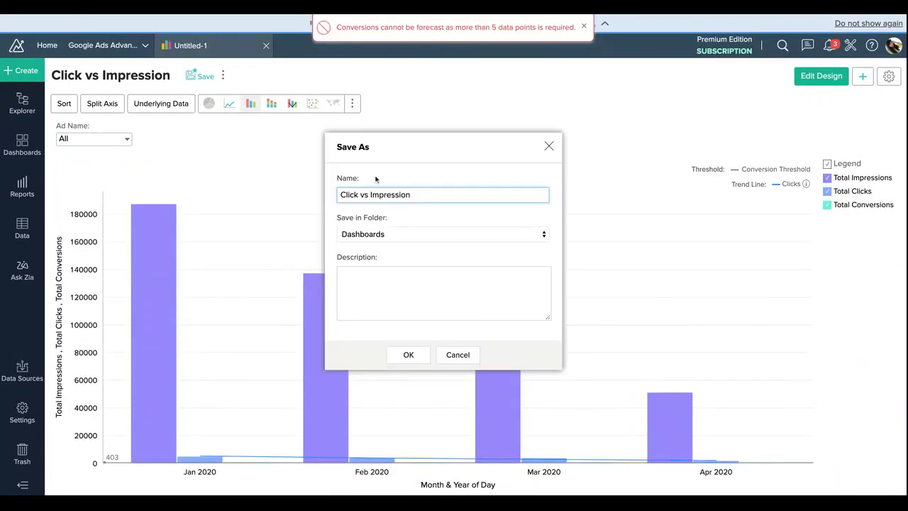
left_click(406, 238)
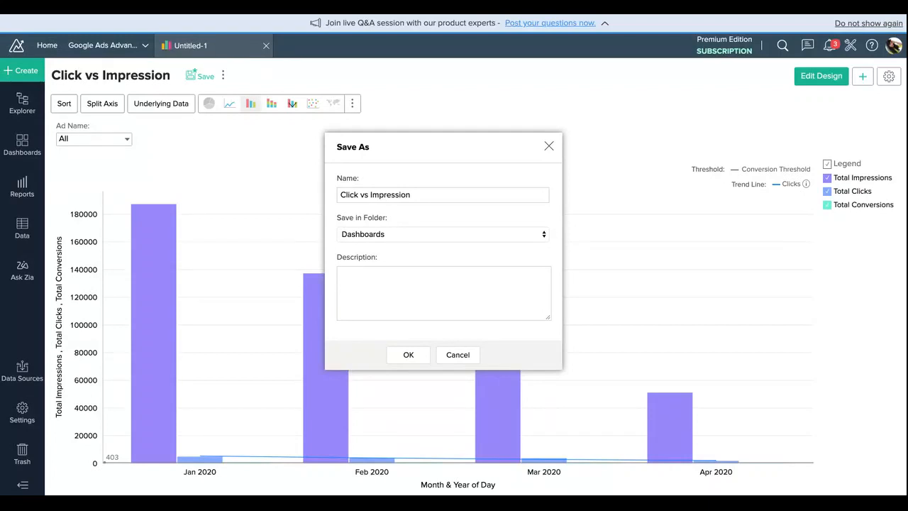
left_click(435, 302)
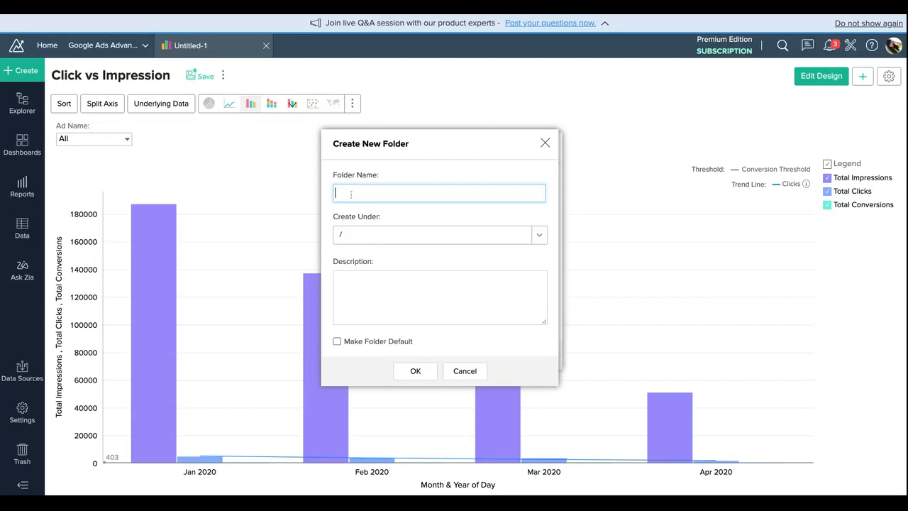
left_click(415, 370)
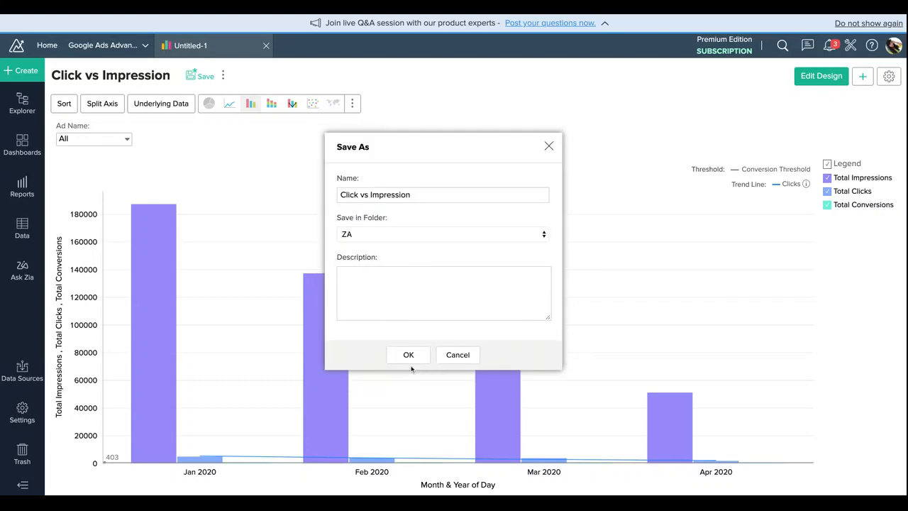
left_click(410, 355)
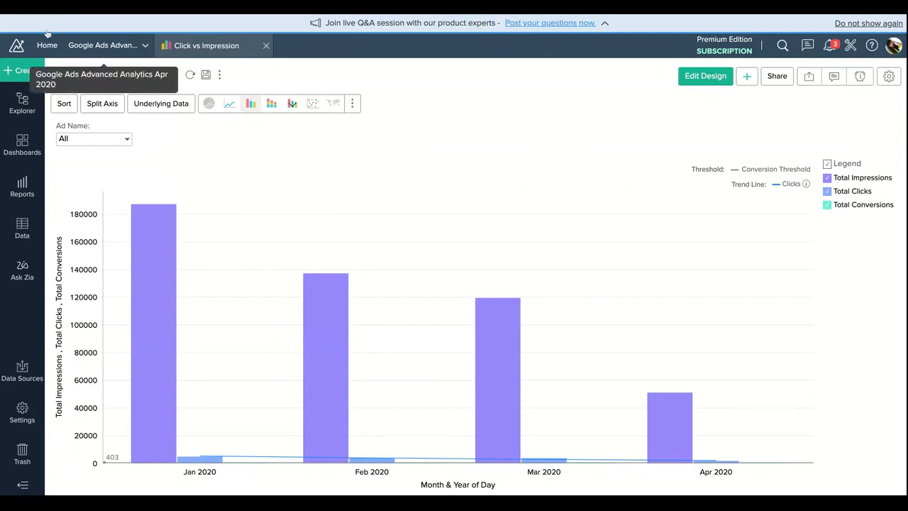
Step: Create a new pivot view based on the Campaign Performance table and collapse that table's column list
left_click(23, 70)
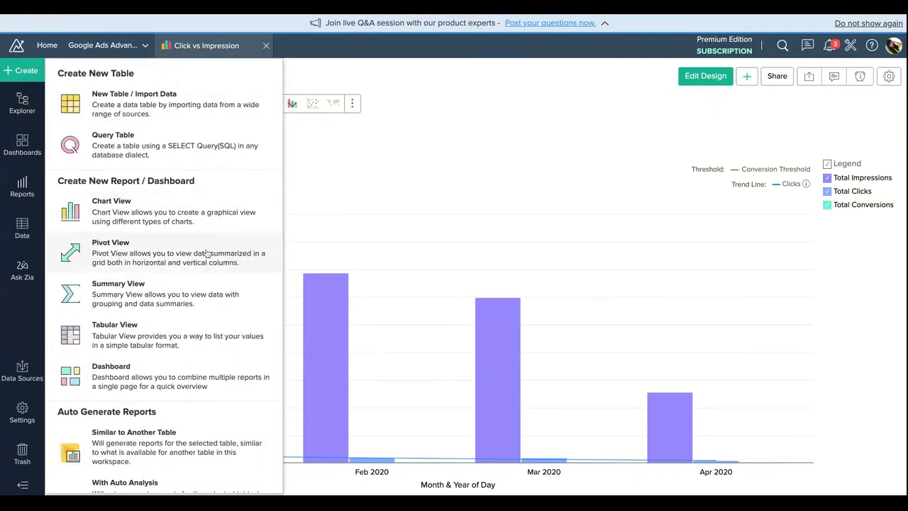
left_click(207, 254)
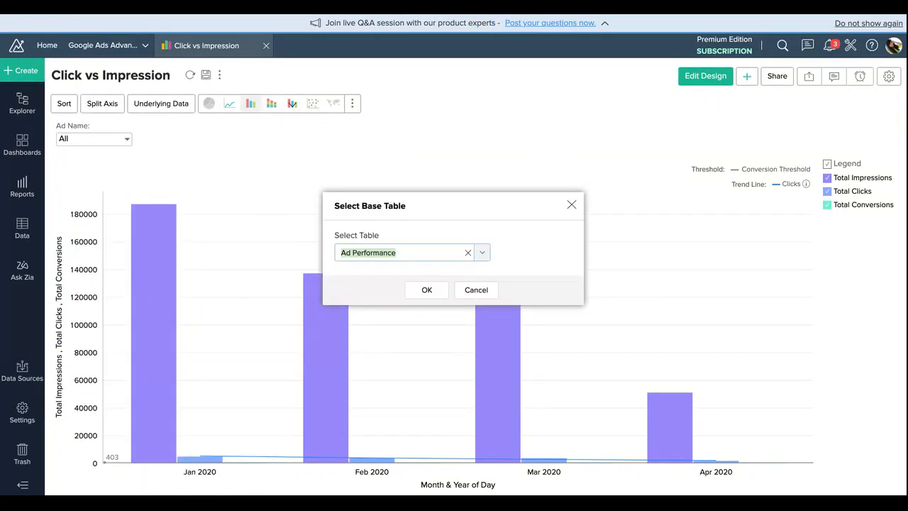
left_click(480, 254)
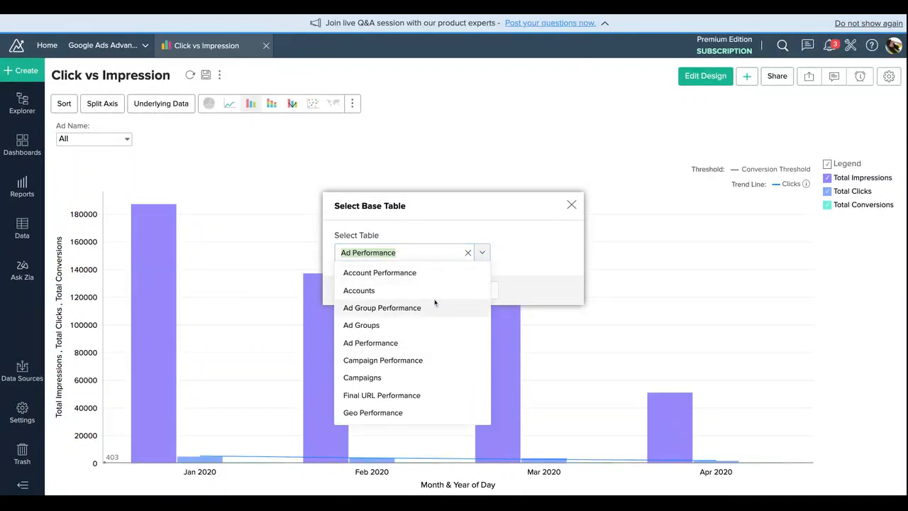
left_click(422, 358)
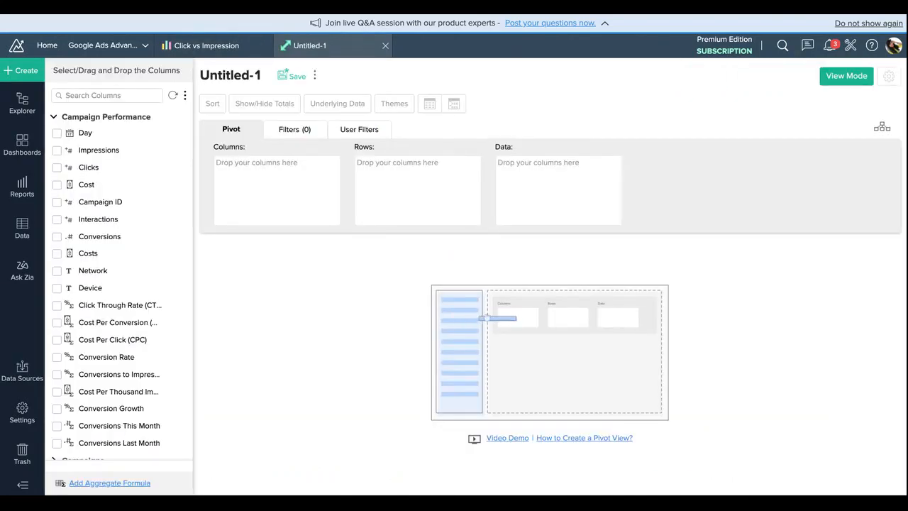
left_click(54, 117)
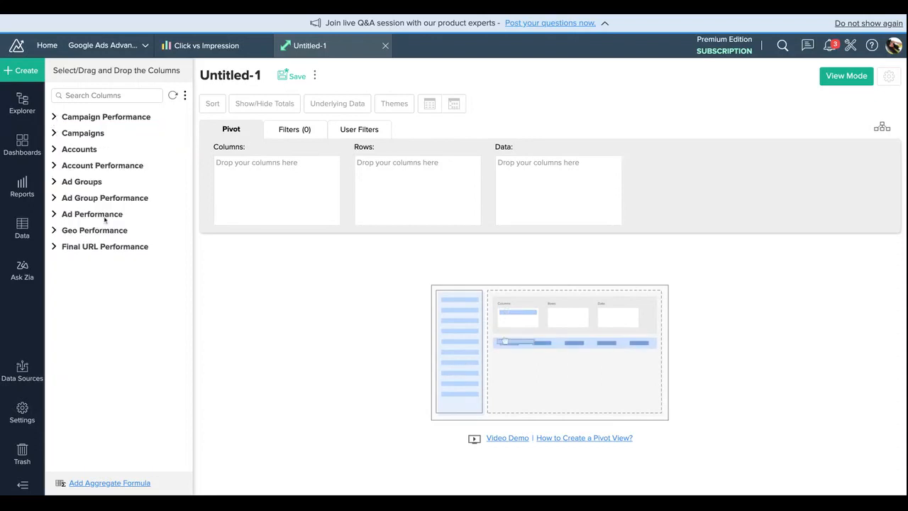
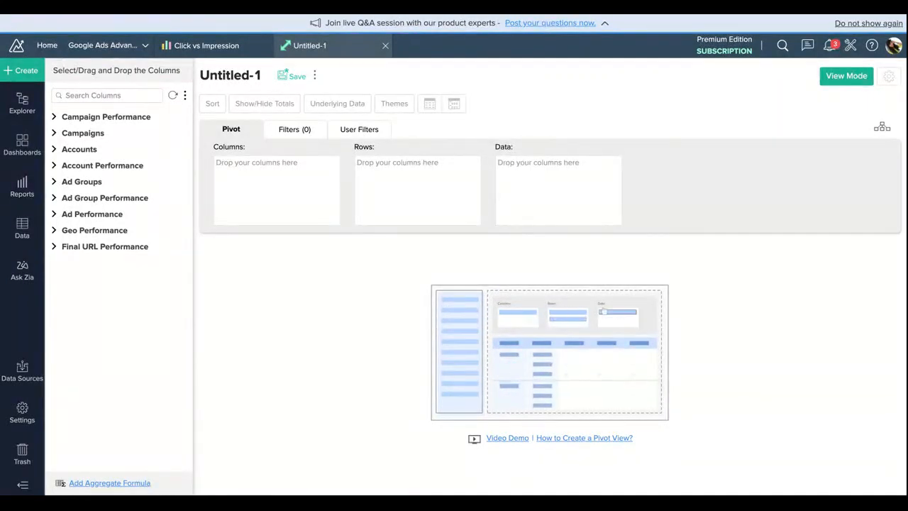
Step: Place the Campaign column from the Campaigns table in the pivot's rows with its actual values
left_click(83, 134)
left_click_drag(98, 151, 305, 170)
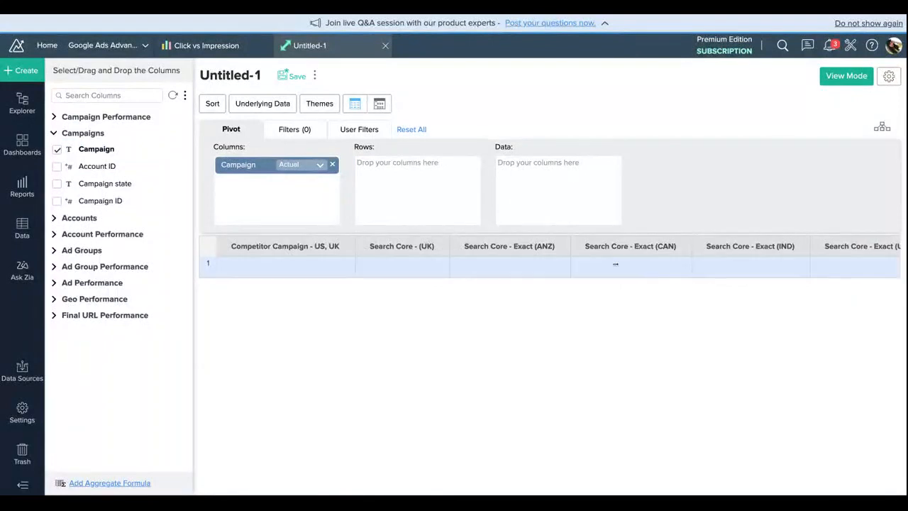
scroll(645, 270, "right", 10)
scroll(644, 270, "left", 10)
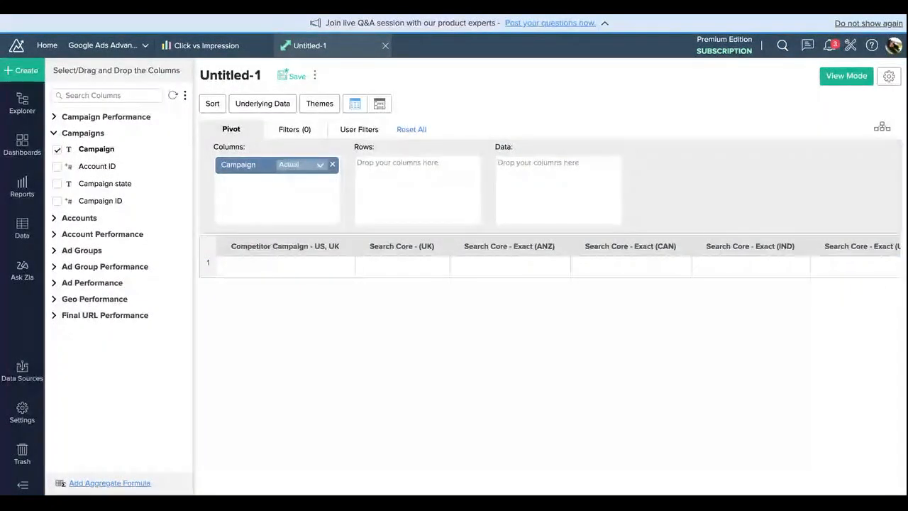
left_click_drag(238, 166, 426, 178)
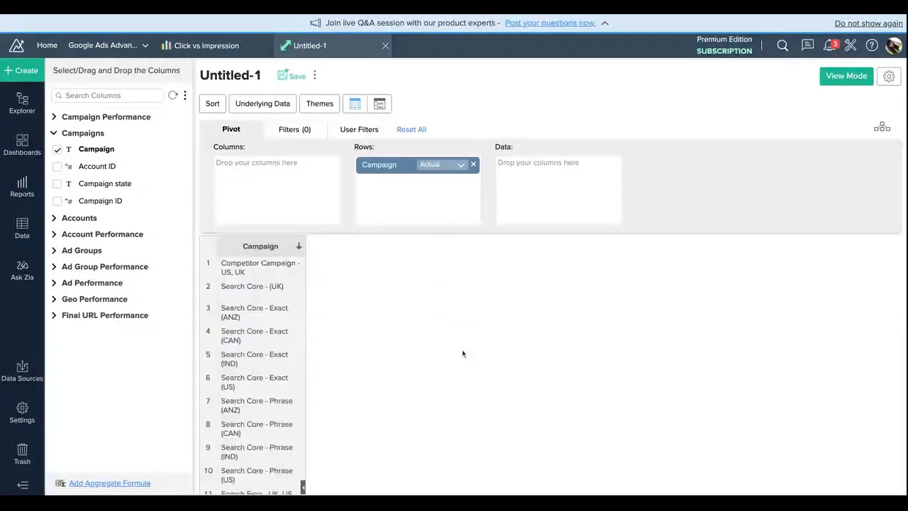
scroll(255, 397, "down", 3)
scroll(284, 404, "up", 3)
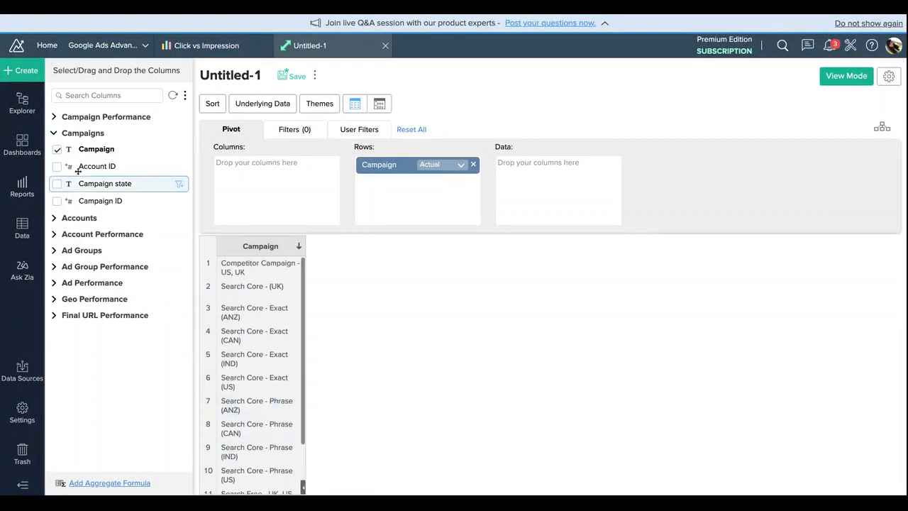
Step: Add Impressions from the Ad Performance table as summed pivot data and generate the pivot
left_click(82, 250)
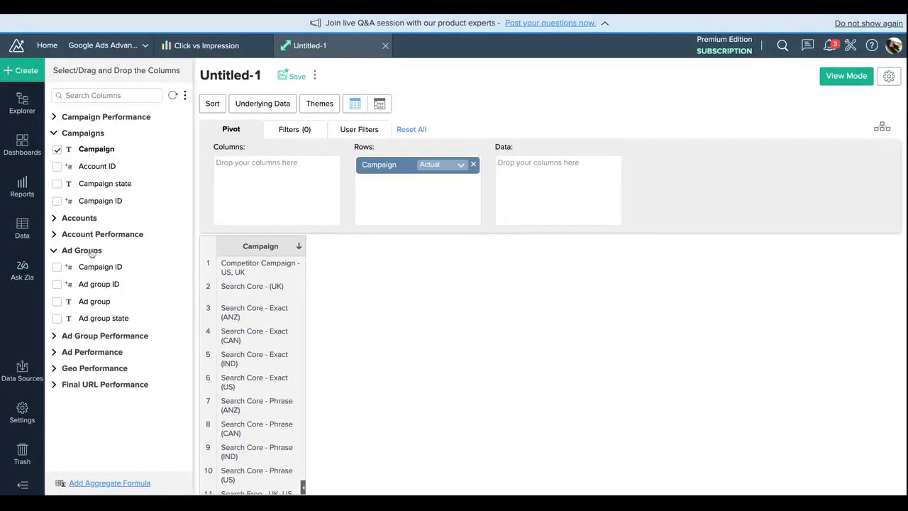
left_click(100, 339)
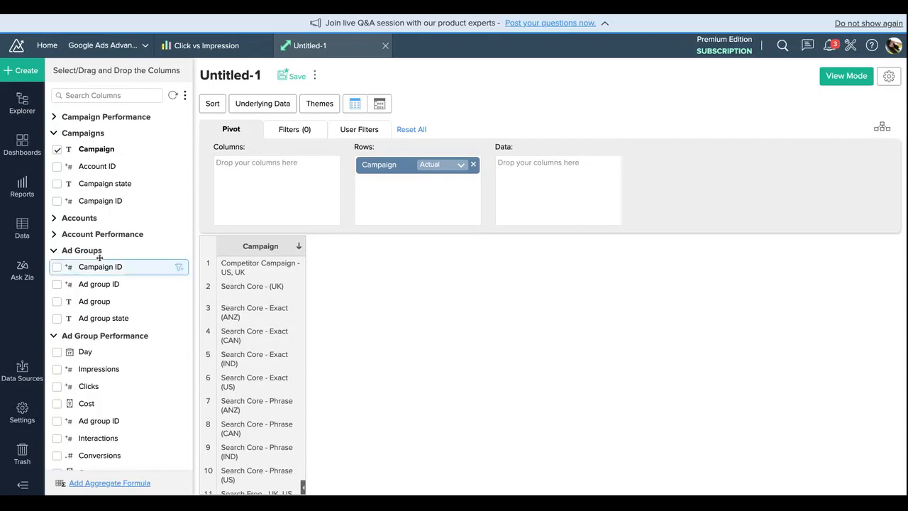
scroll(74, 298, "down", 3)
left_click(75, 190)
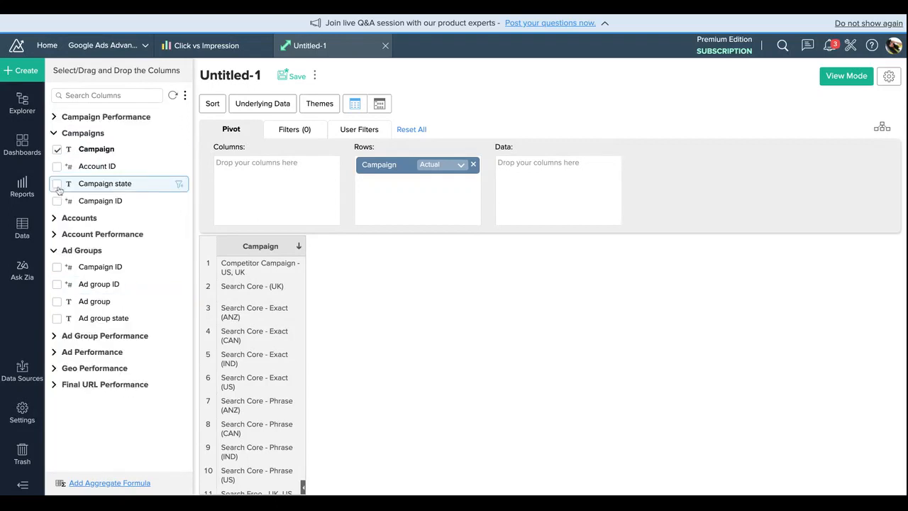
left_click(58, 353)
scroll(106, 362, "down", 5)
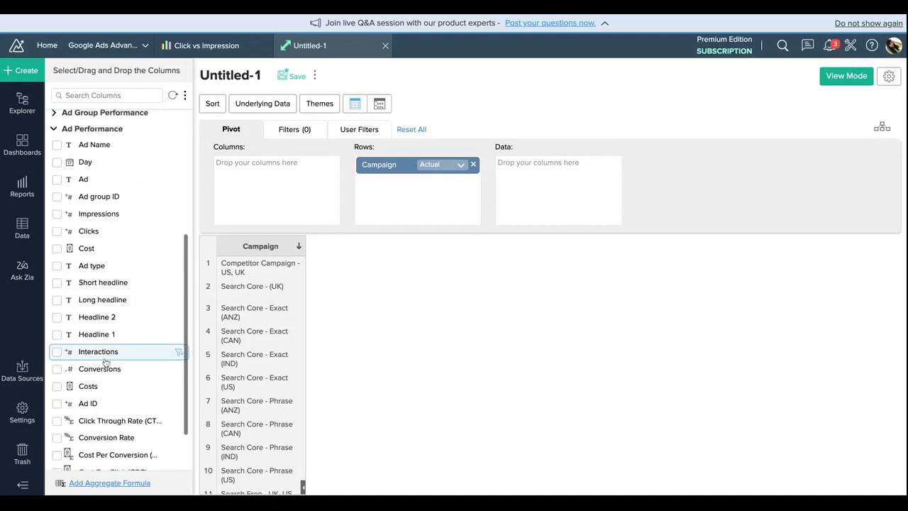
left_click_drag(112, 157, 543, 181)
left_click(490, 234)
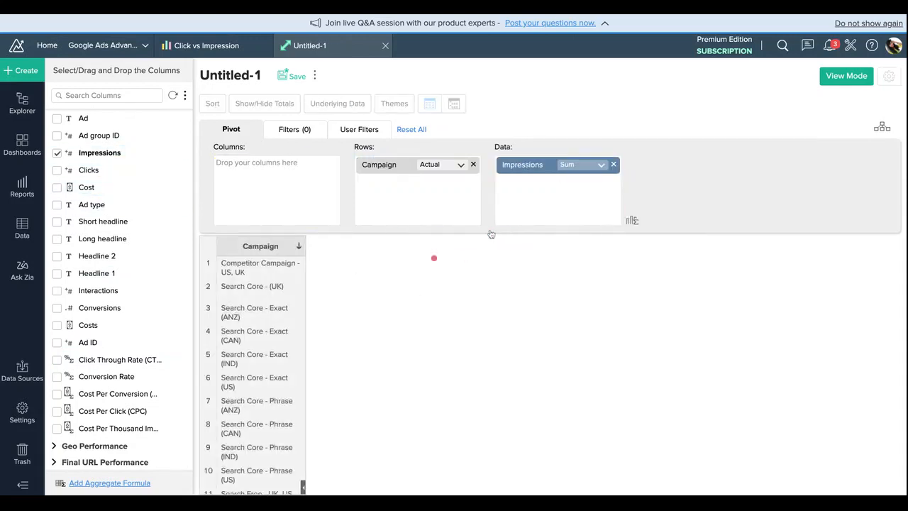
Step: Add Ad group from the Ad Groups table and Ad Name from Ad Performance to the pivot's rows below Campaign
scroll(178, 241, "up", 5)
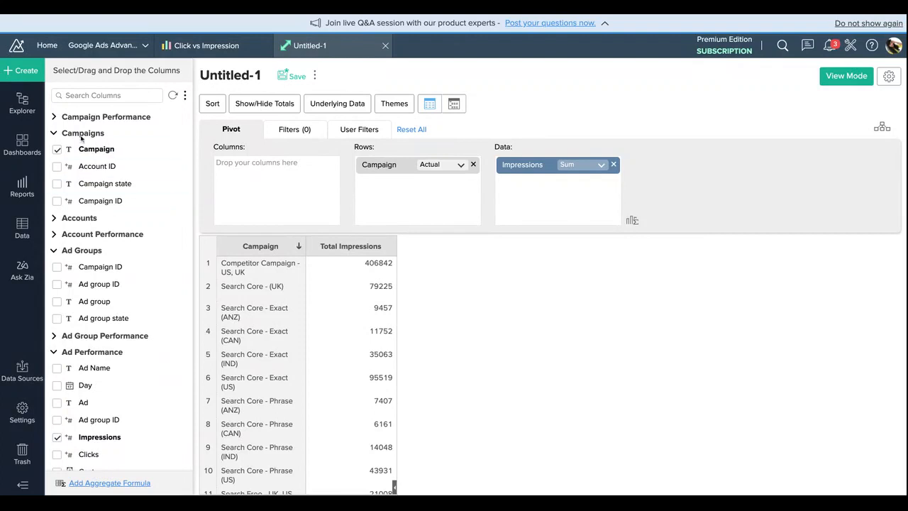
scroll(113, 262, "down", 1)
scroll(113, 261, "down", 2)
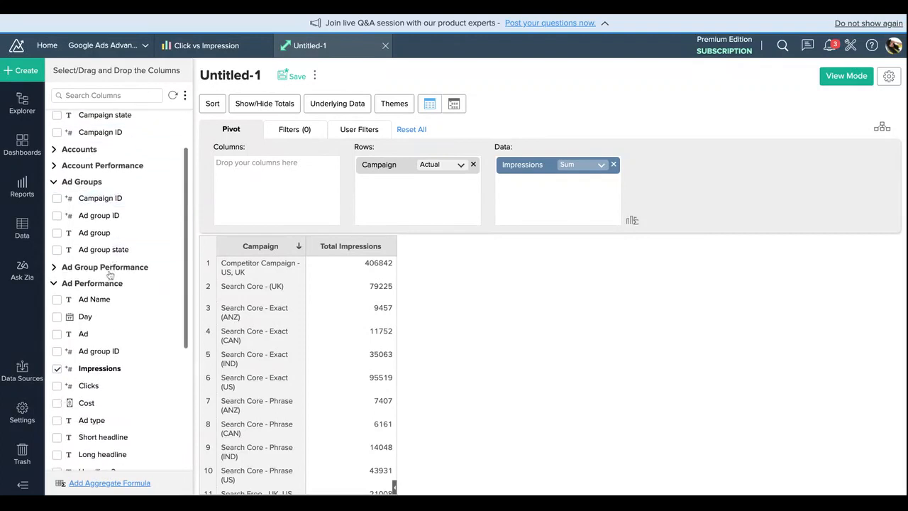
left_click(93, 183)
left_click(93, 183)
left_click_drag(94, 234, 469, 202)
scroll(120, 259, "down", 2)
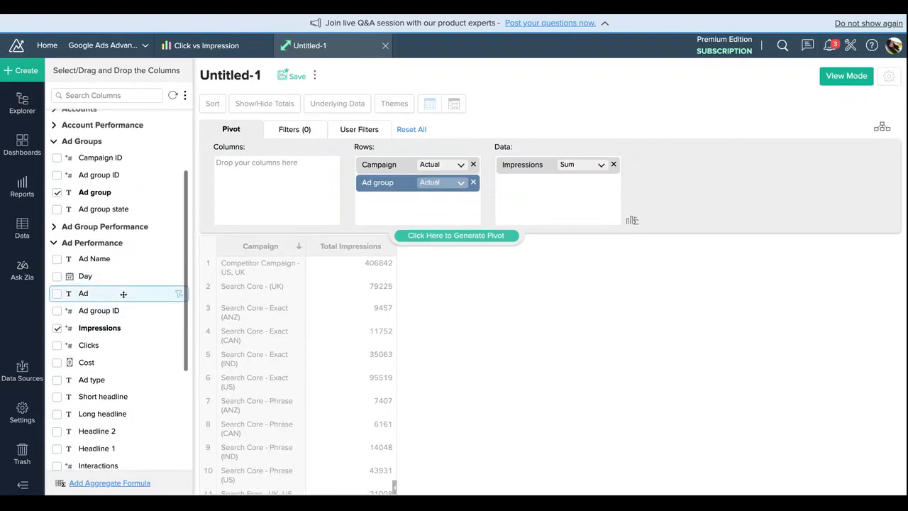
left_click_drag(110, 261, 426, 202)
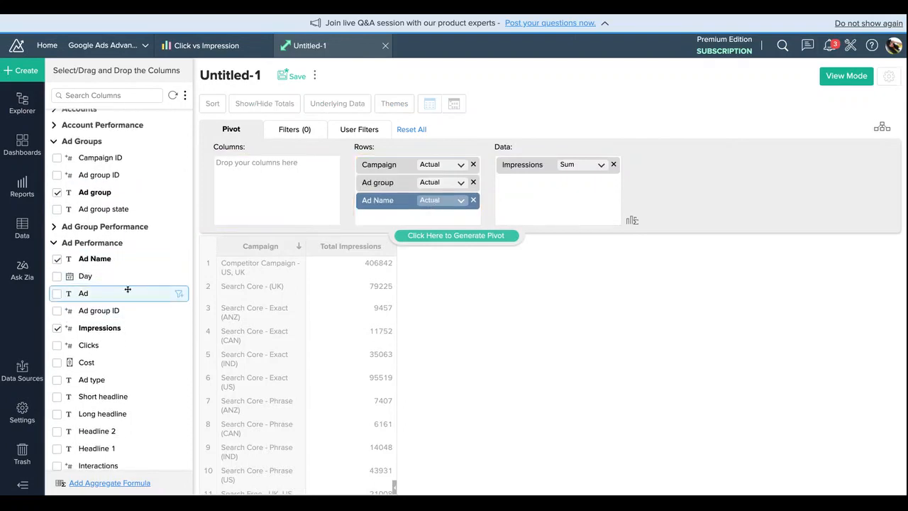
Step: Add Clicks and Conversions from the Ad Performance table as summed pivot data below Impressions
scroll(106, 306, "down", 8)
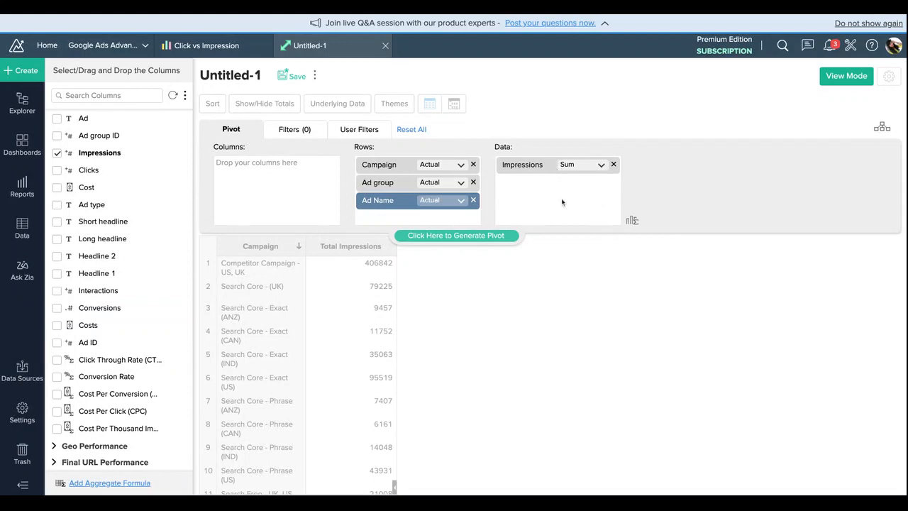
left_click(57, 170)
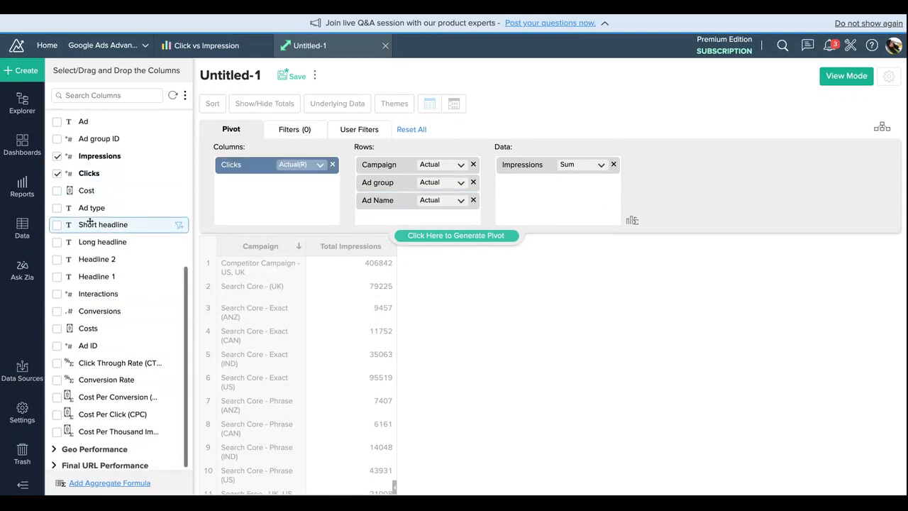
left_click_drag(234, 165, 539, 184)
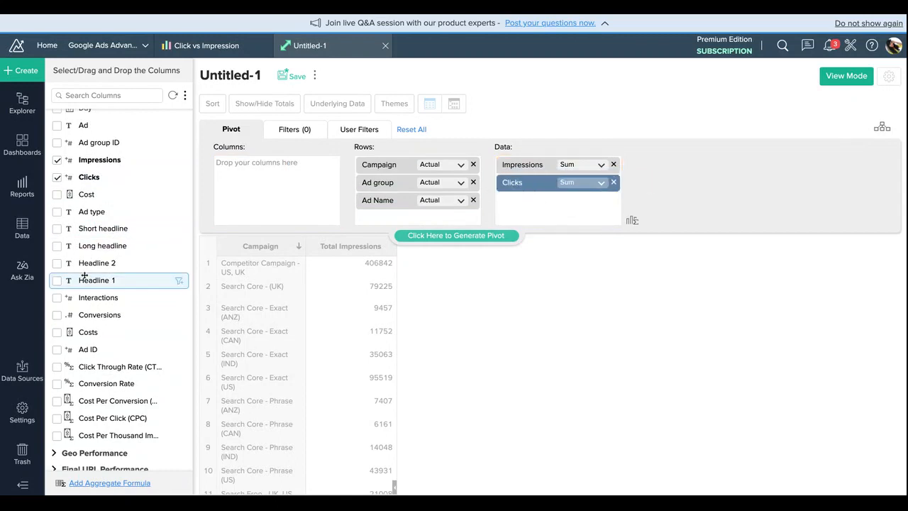
scroll(84, 276, "down", 1)
left_click_drag(81, 312, 548, 217)
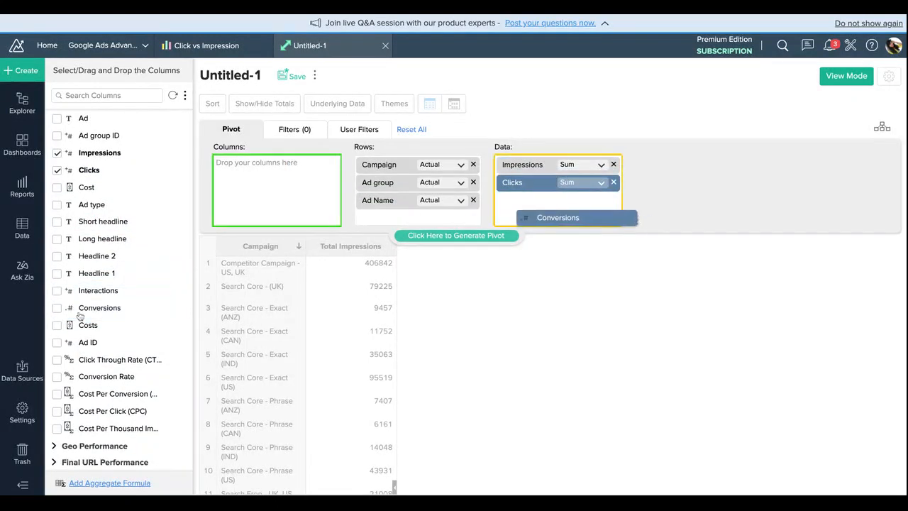
Step: Add summed Costs and the actual Cost Per Click (CPC) to the pivot data, with CPC ahead of Costs, and generate the pivot
left_click(92, 327)
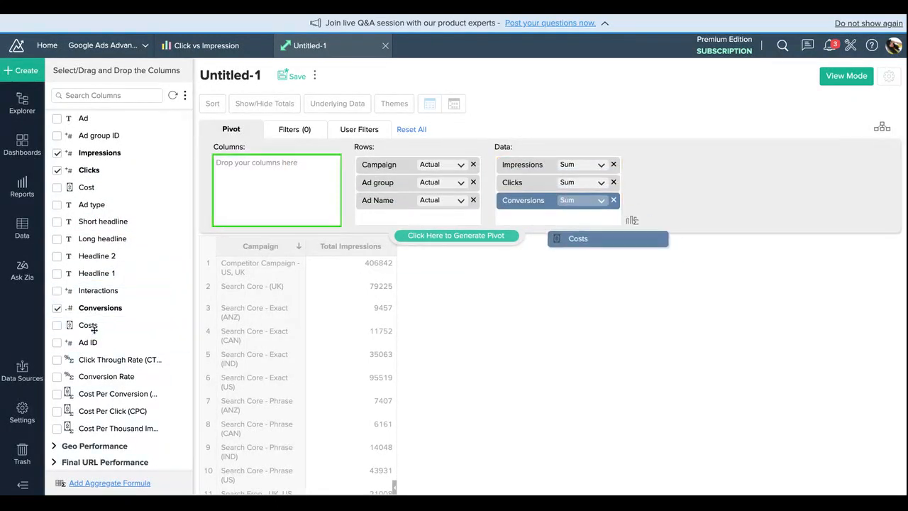
left_click_drag(94, 329, 587, 235)
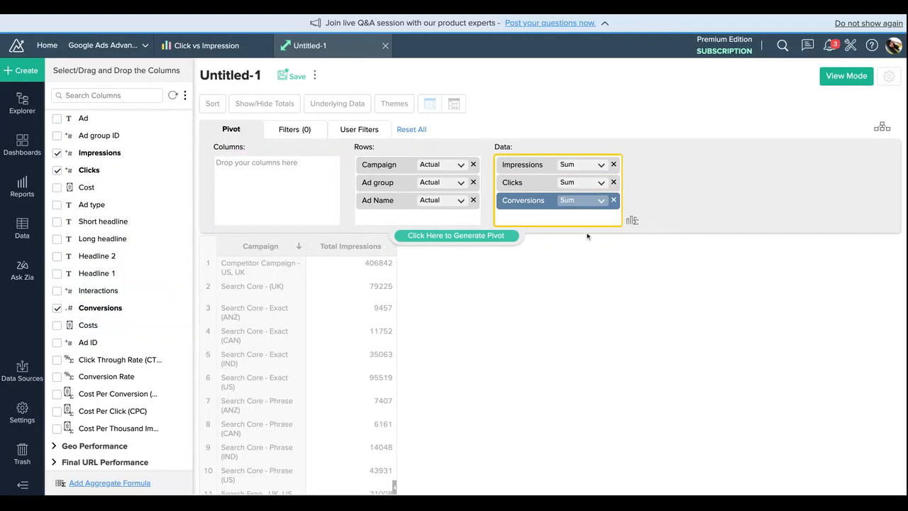
left_click(106, 323)
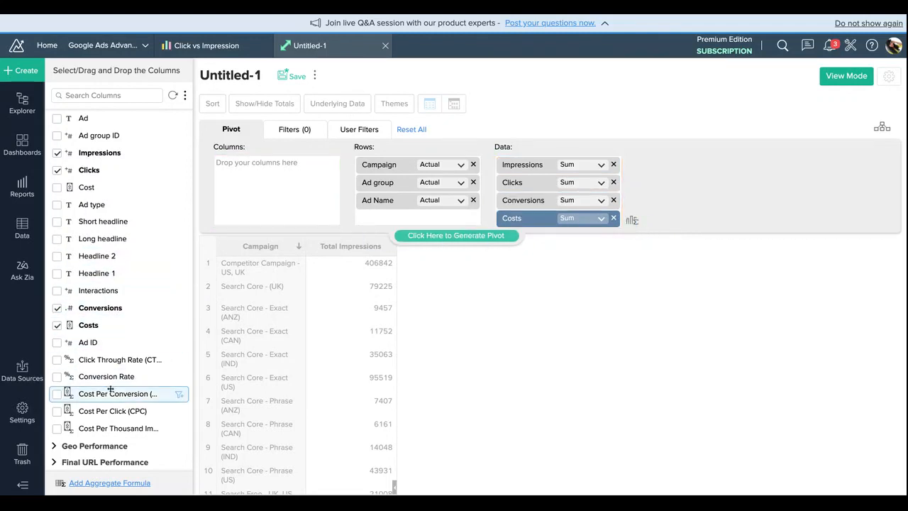
left_click_drag(112, 410, 566, 218)
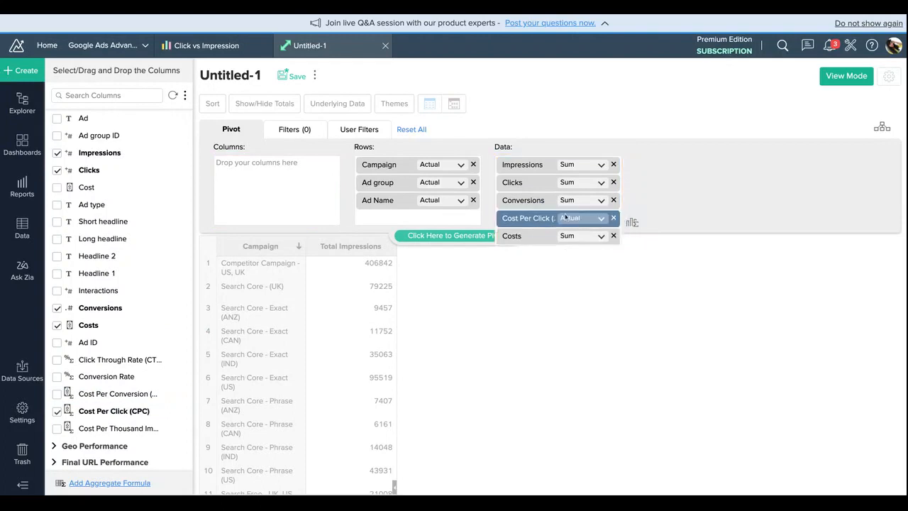
left_click(459, 235)
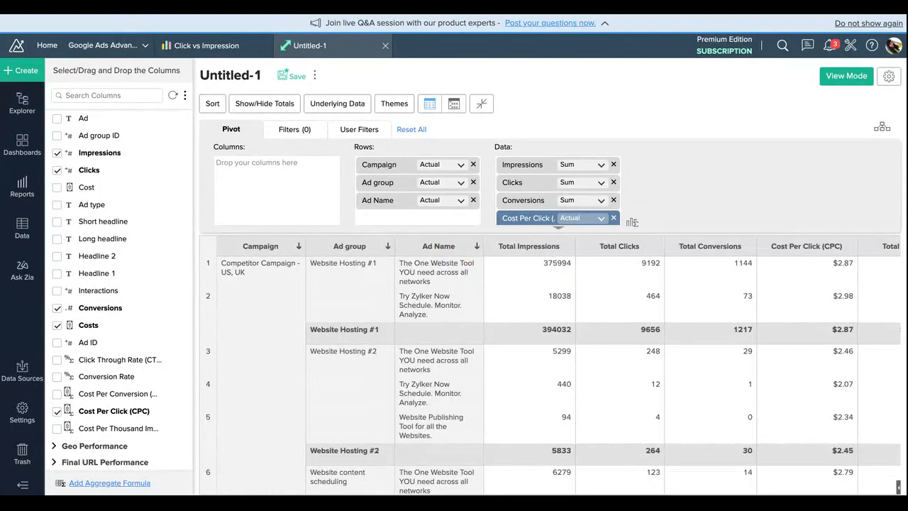
scroll(638, 365, "down", 5)
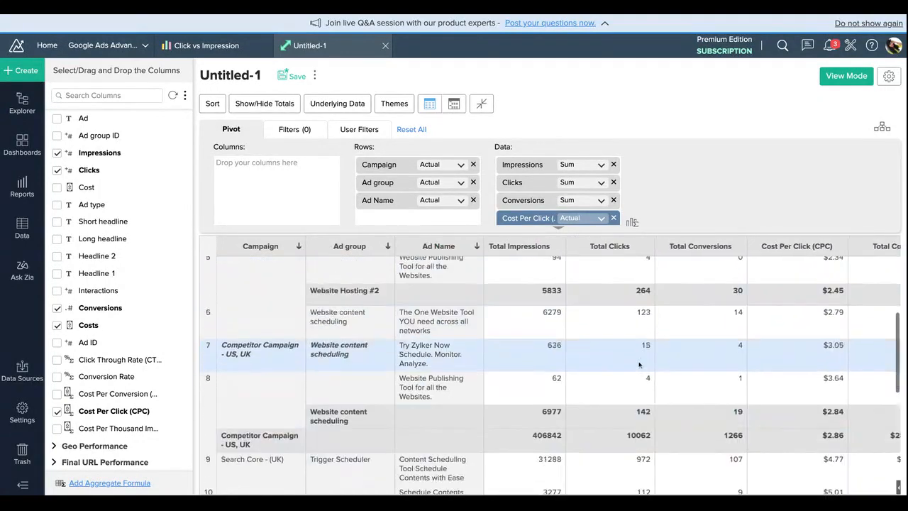
scroll(638, 364, "up", 5)
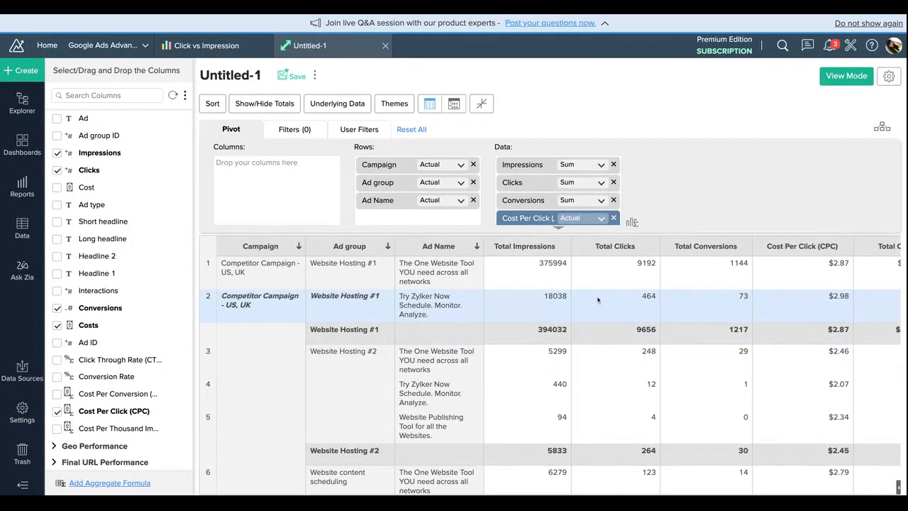
scroll(617, 284, "right", 2)
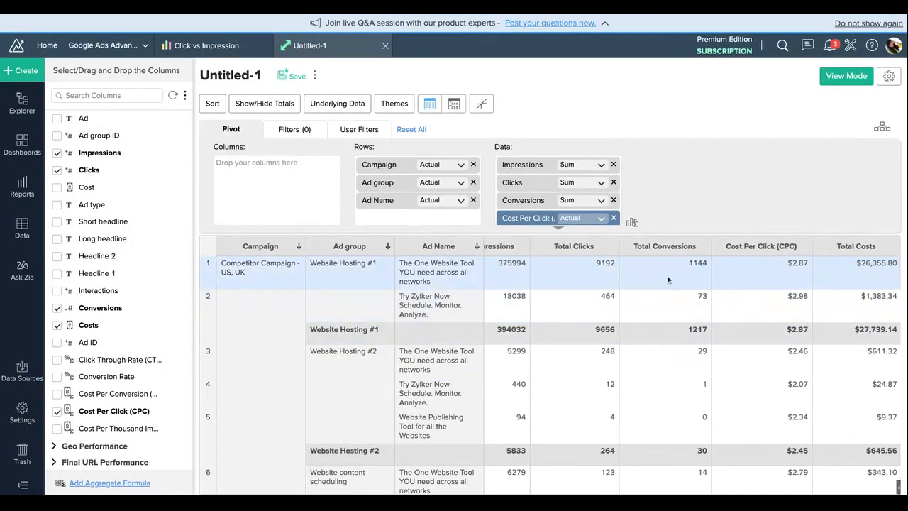
scroll(669, 280, "left", 2)
scroll(668, 279, "down", 1)
scroll(668, 279, "up", 1)
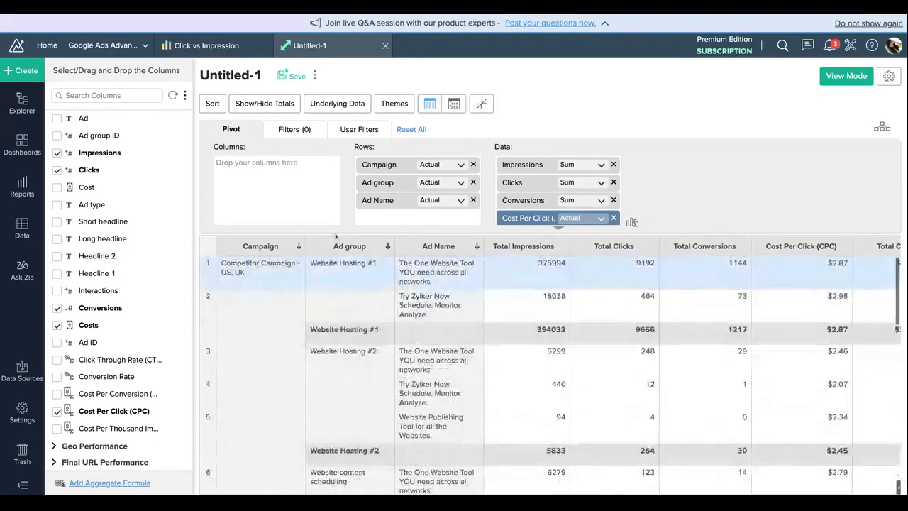
Step: Add Day from Ad Performance as the first row field, grouped by month and year, and regenerate the pivot
scroll(100, 149, "up", 5)
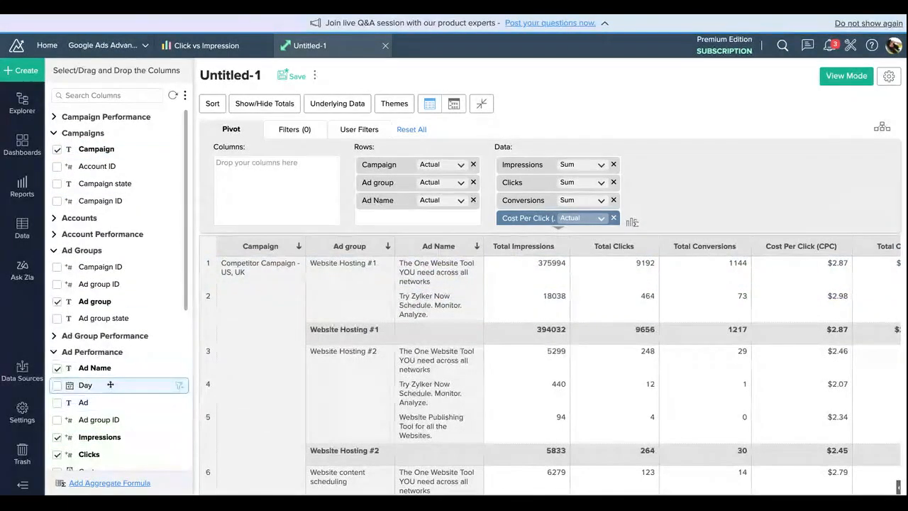
left_click_drag(110, 385, 419, 166)
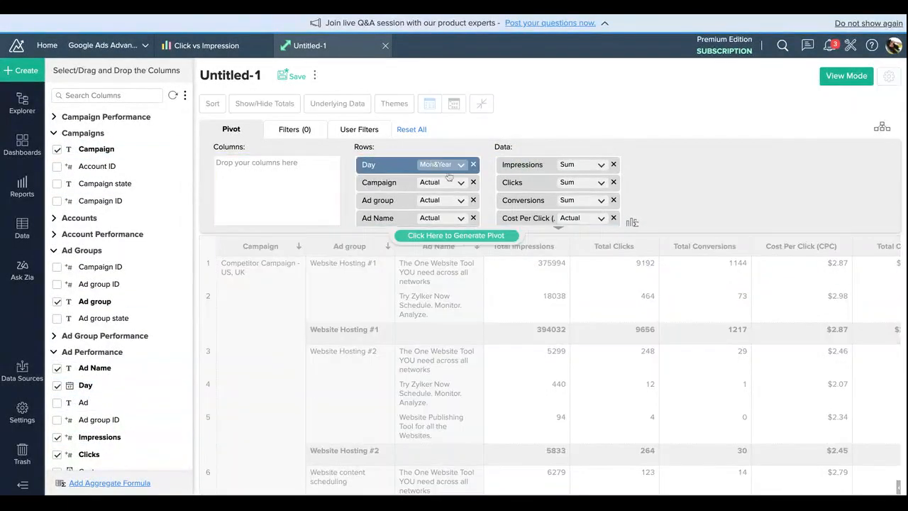
left_click(457, 235)
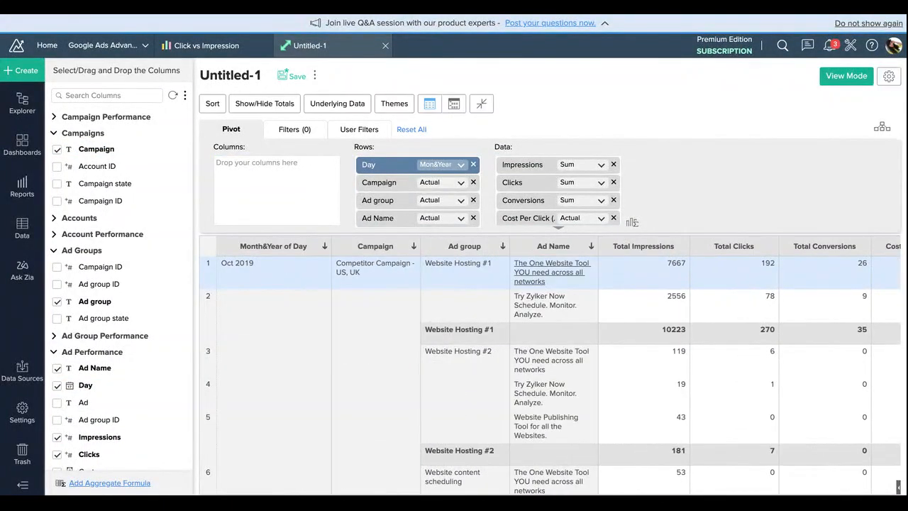
scroll(556, 369, "down", 5)
scroll(555, 368, "up", 5)
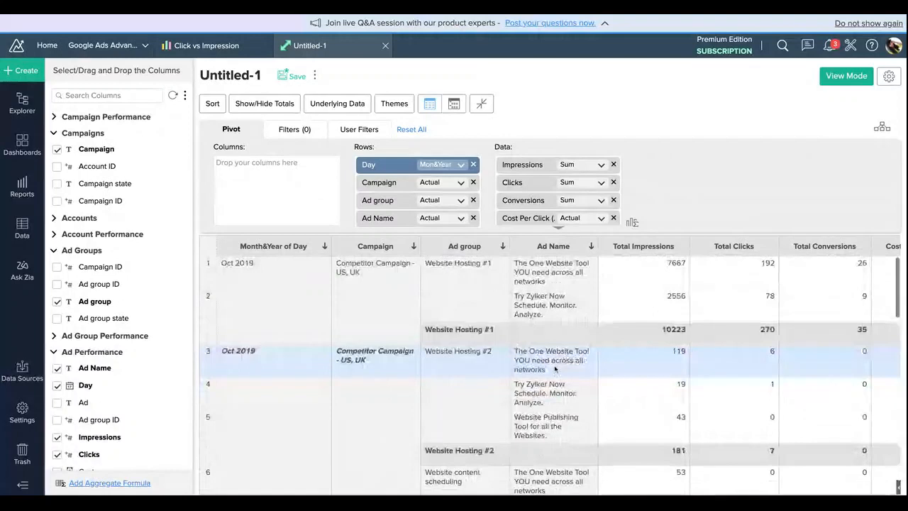
Step: Show the pivot's filter settings and apply the blue theme color, keeping the current theme layout
left_click(303, 128)
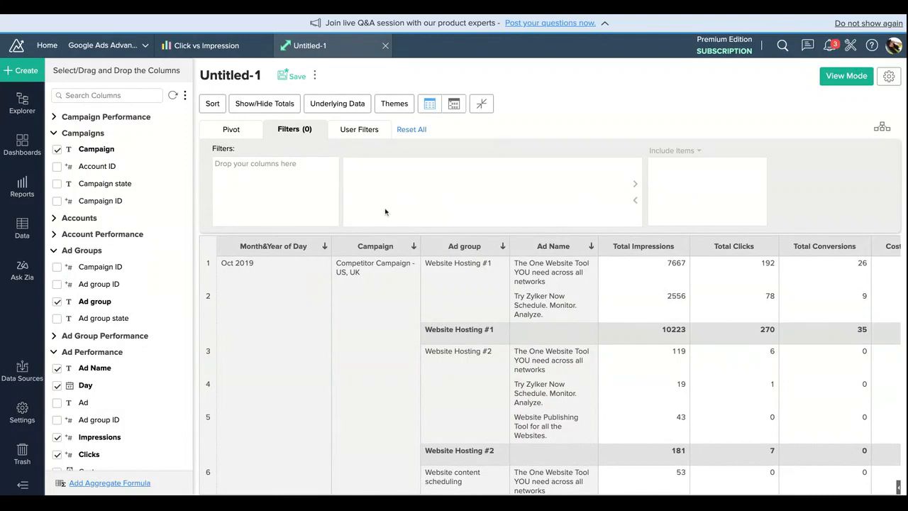
left_click(397, 106)
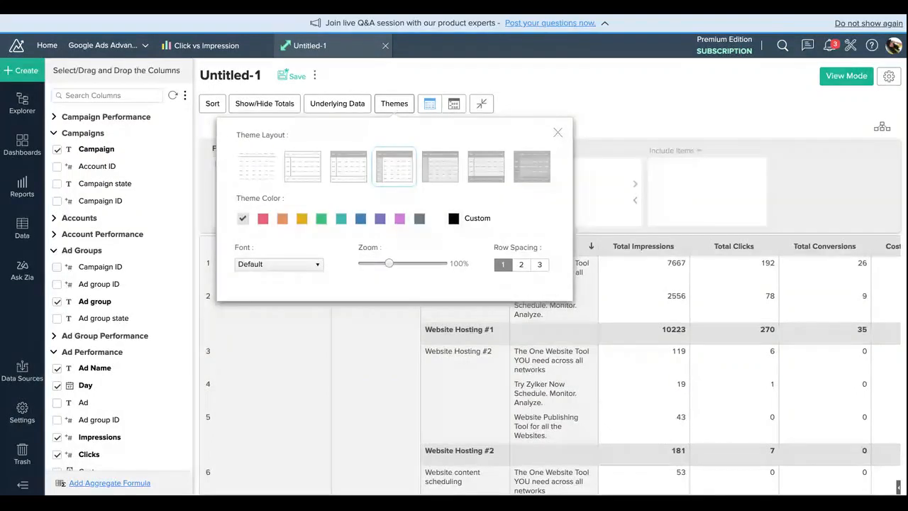
left_click(361, 219)
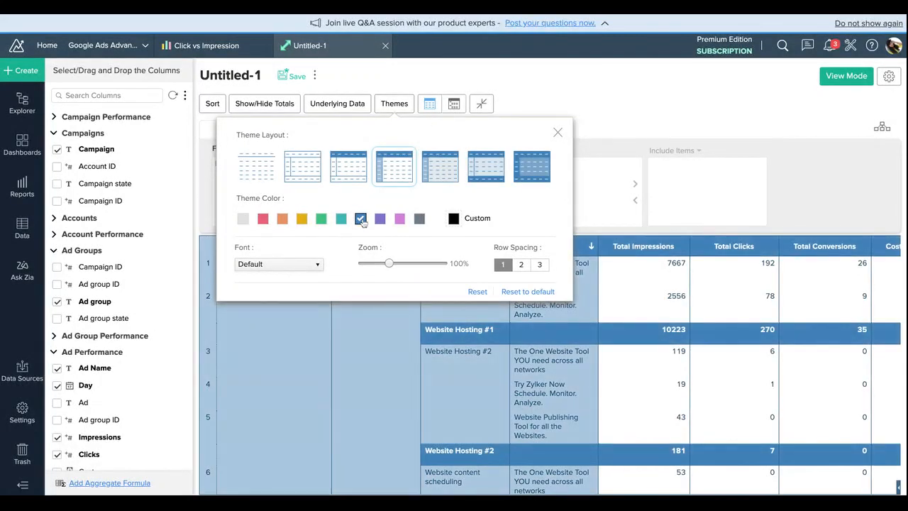
left_click(558, 132)
scroll(627, 348, "right", 3)
scroll(627, 348, "down", 5)
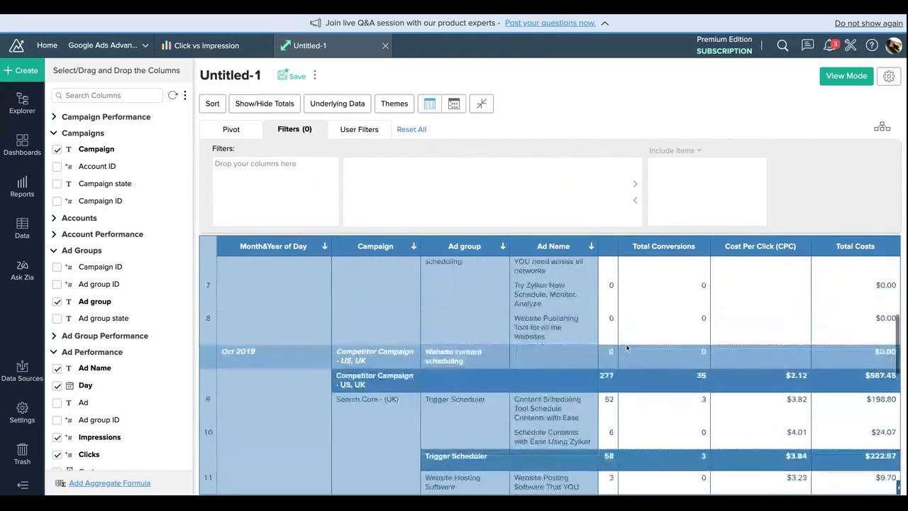
scroll(627, 348, "up", 5)
scroll(627, 348, "left", 3)
scroll(627, 348, "down", 1)
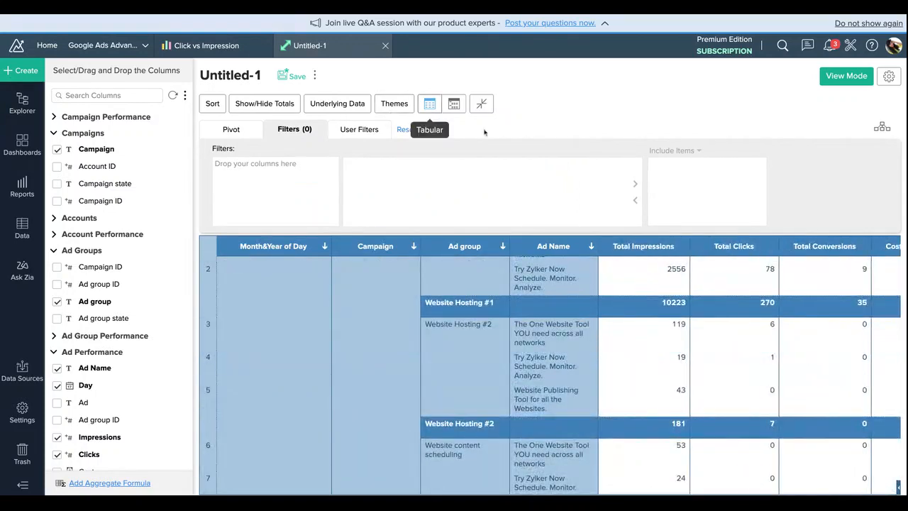
Step: Save the pivot as "summary table" in the ZA folder and look through it in view mode
left_click(287, 78)
triple_click(447, 198)
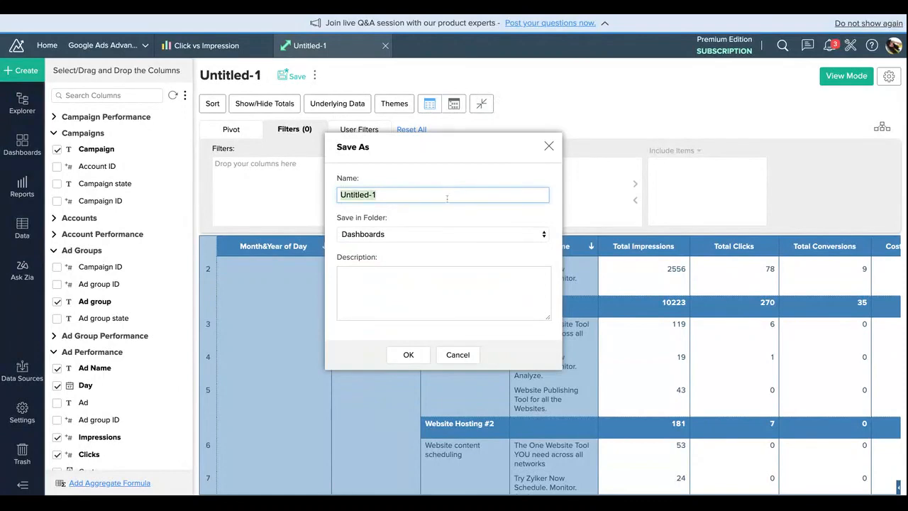
type("Sum")
left_click(447, 239)
left_click(420, 357)
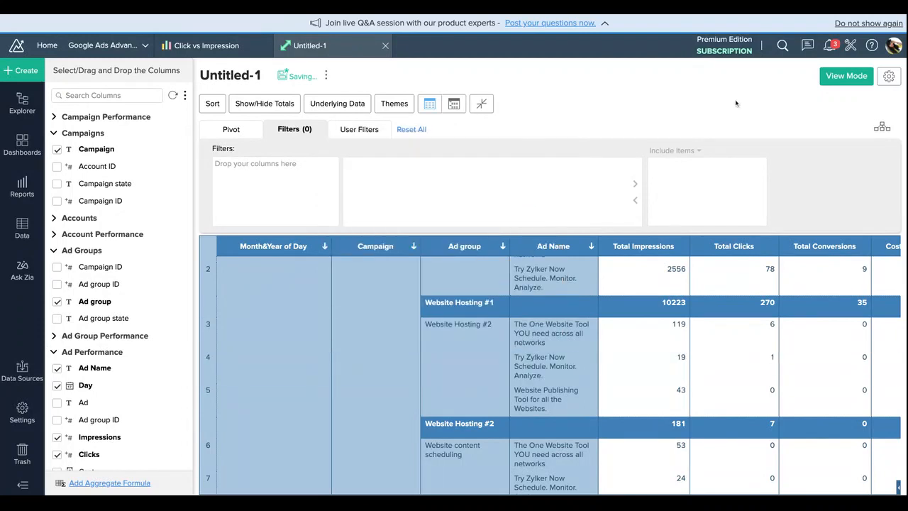
left_click(837, 78)
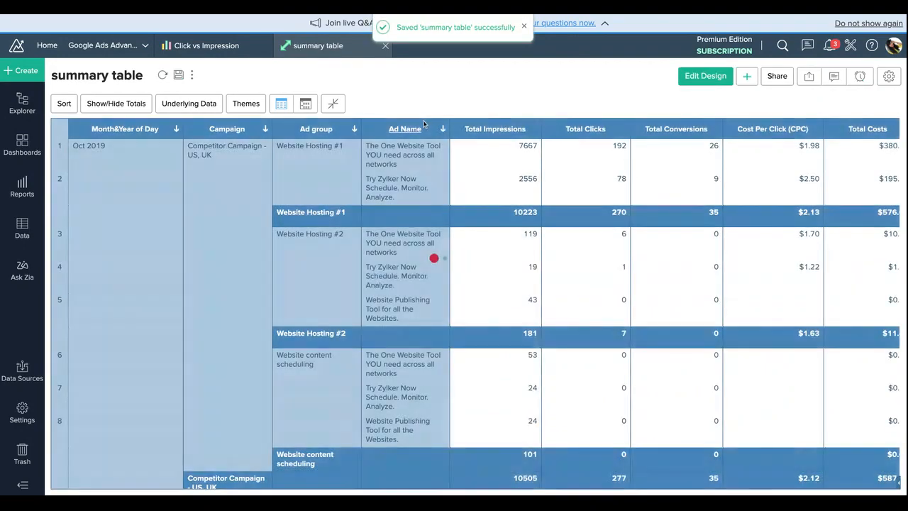
scroll(407, 298, "down", 5)
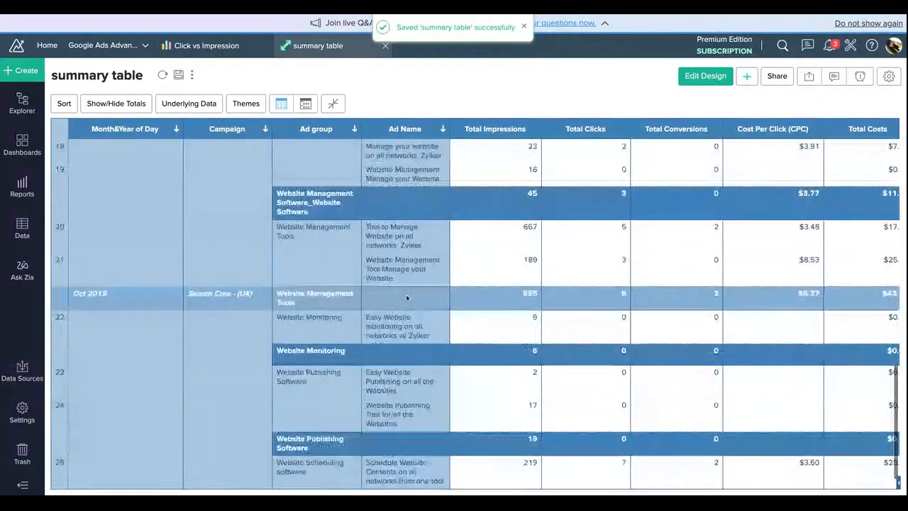
scroll(408, 298, "up", 5)
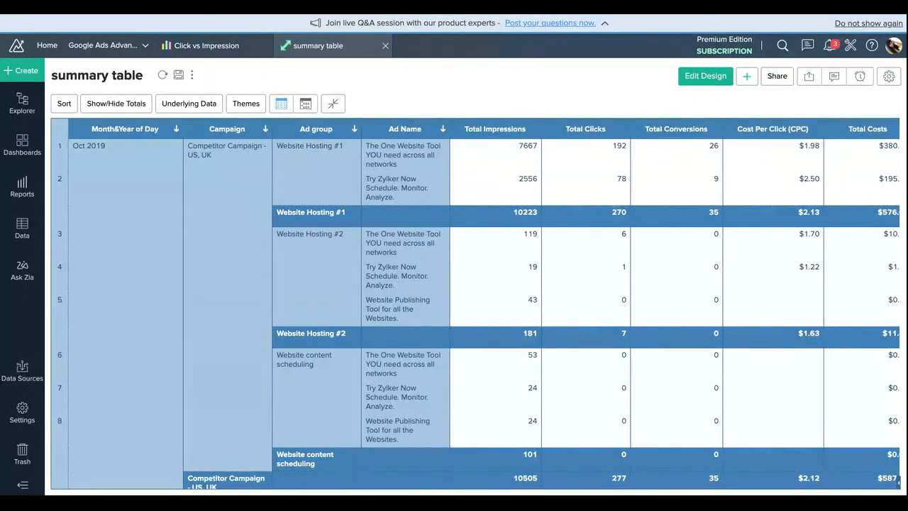
Step: Collapse the pivot to months, expand Apr 2020 through Competitor Campaign - US, UK to the ads of Website Hosting #1, and save
left_click(332, 103)
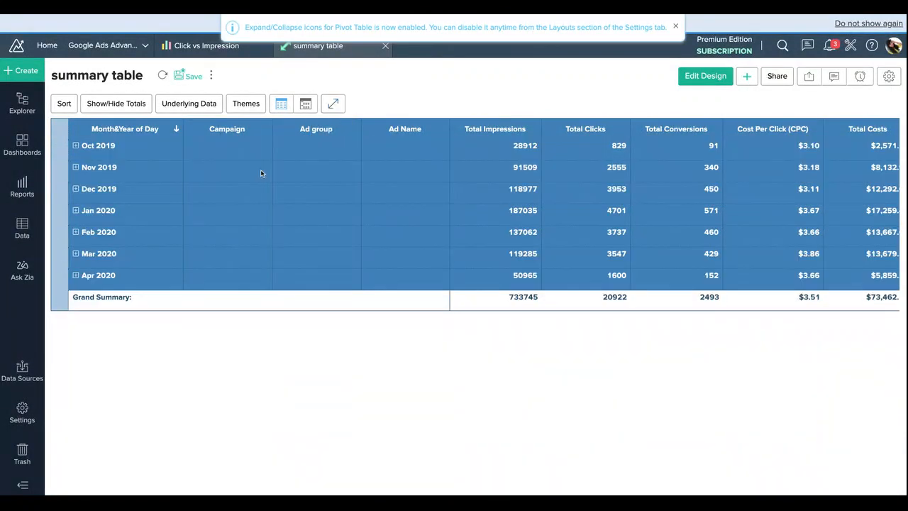
left_click(76, 276)
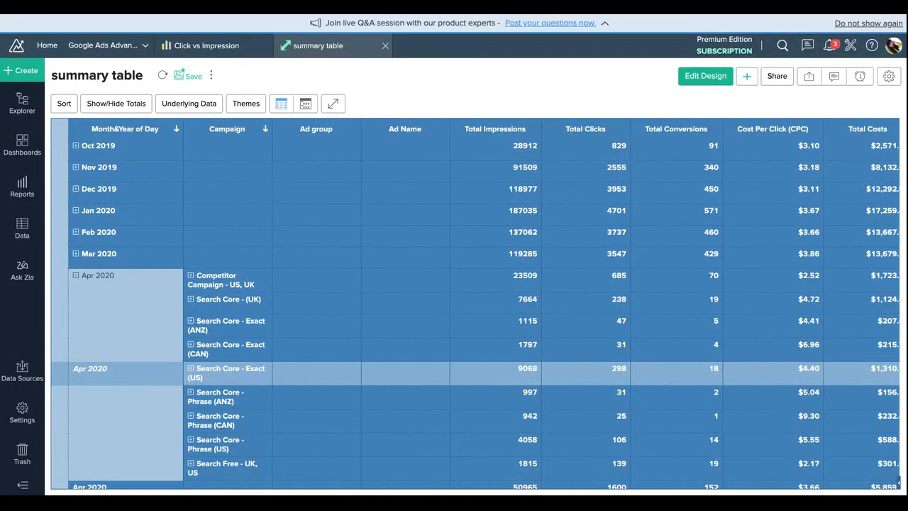
left_click(190, 277)
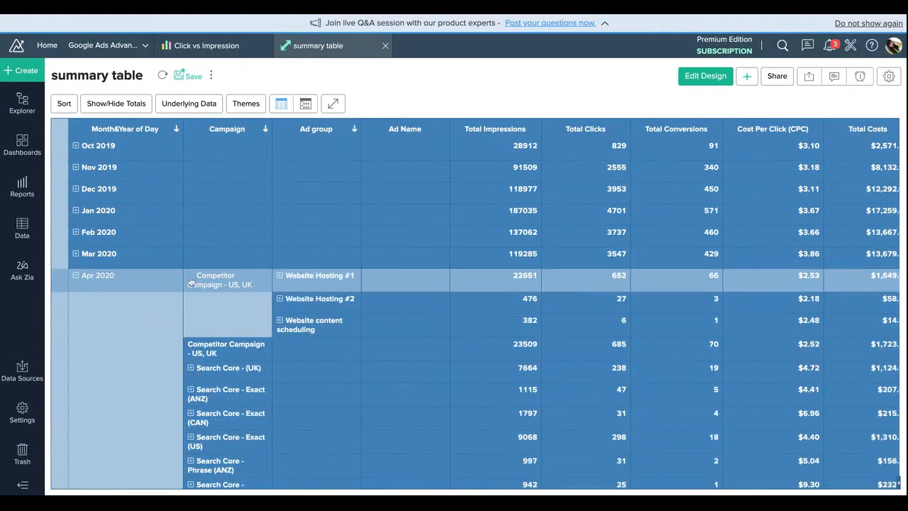
left_click(280, 277)
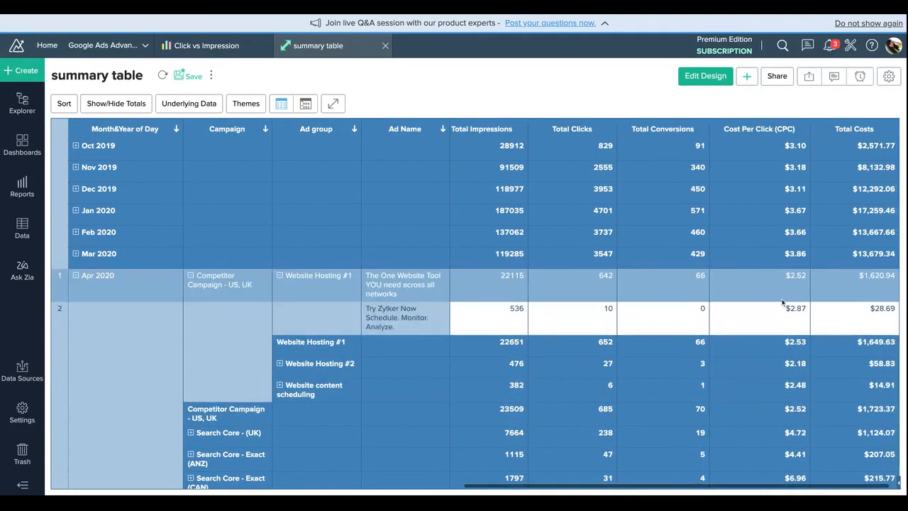
scroll(826, 410, "down", 5)
scroll(826, 410, "up", 5)
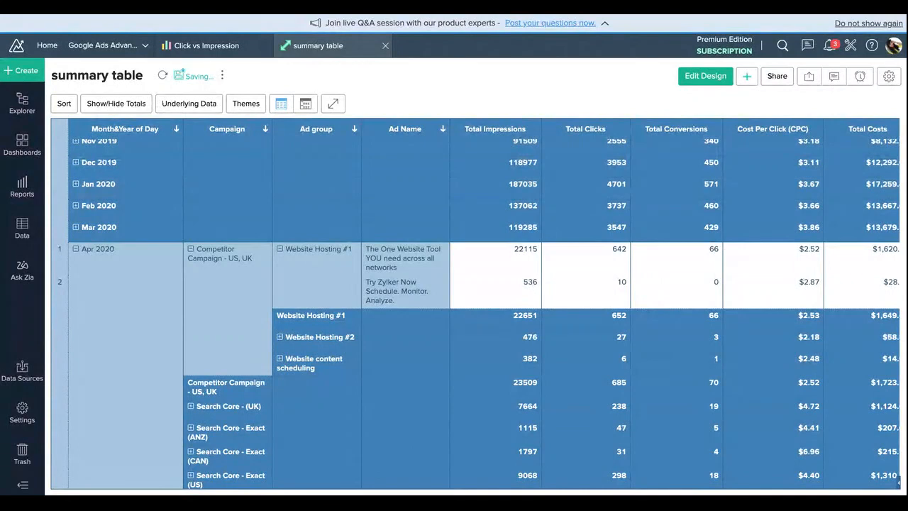
Step: Ask Zia the question "Show conversions by Country Name" and view the resulting chart's values
left_click(25, 273)
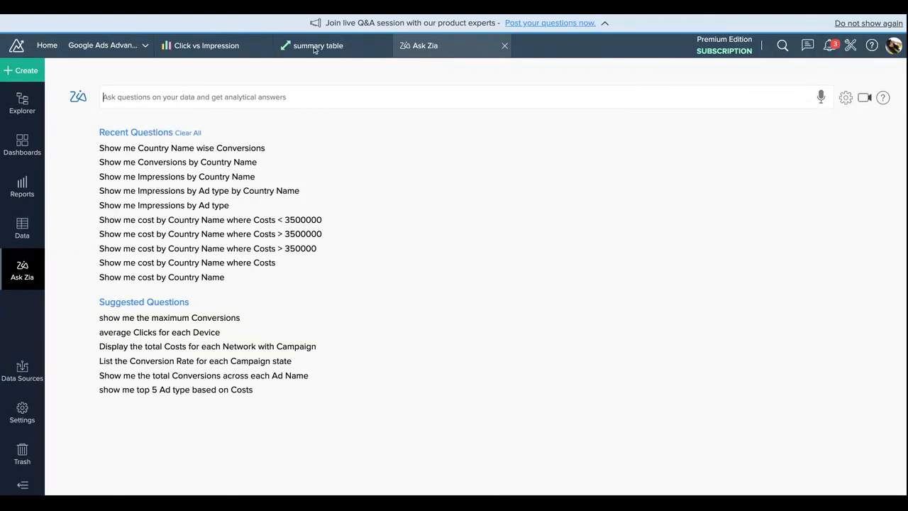
left_click(296, 98)
type("Show c")
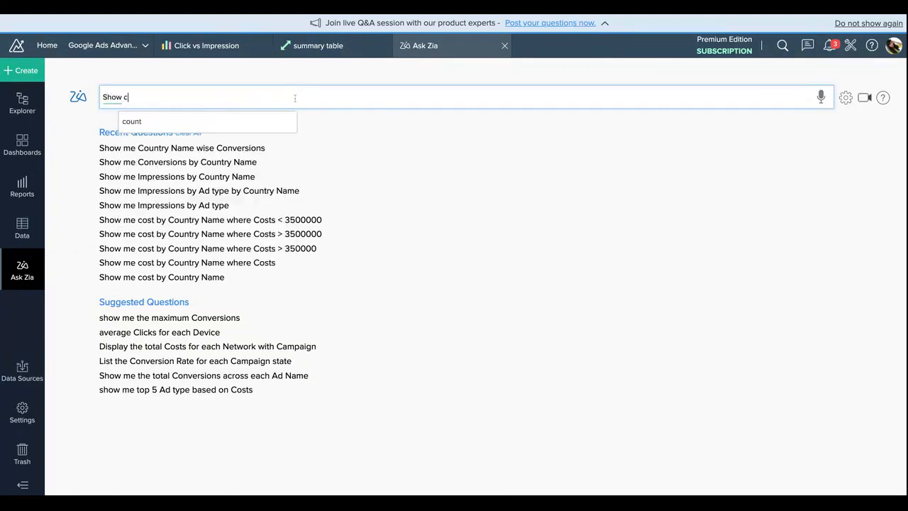
type("onver")
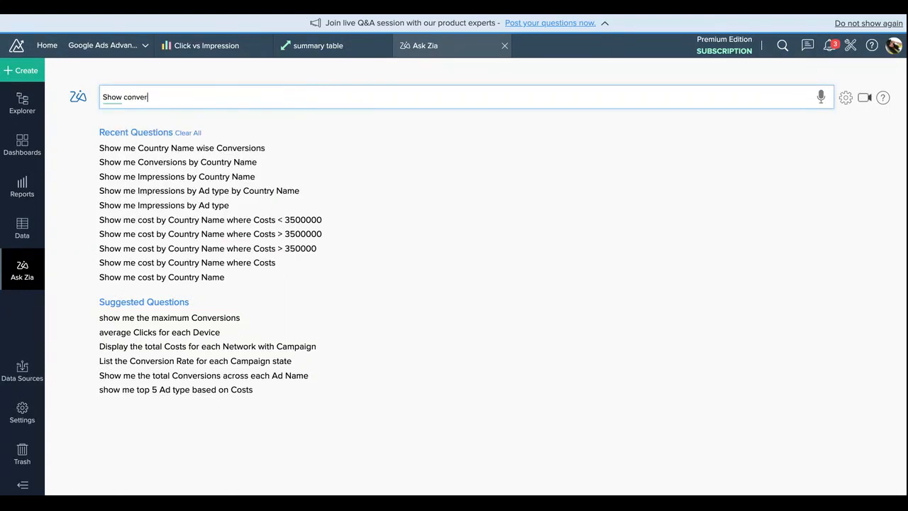
type("sions b")
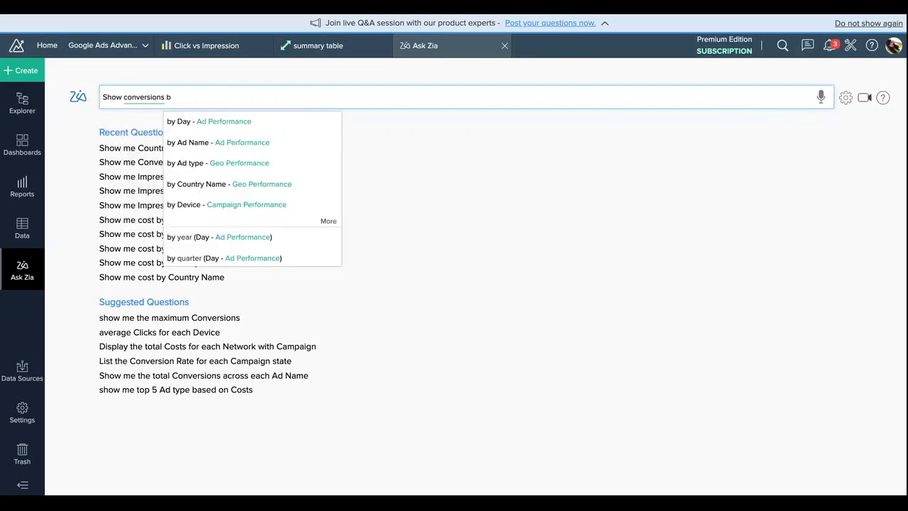
type("y cou")
key("Down")
key("Return")
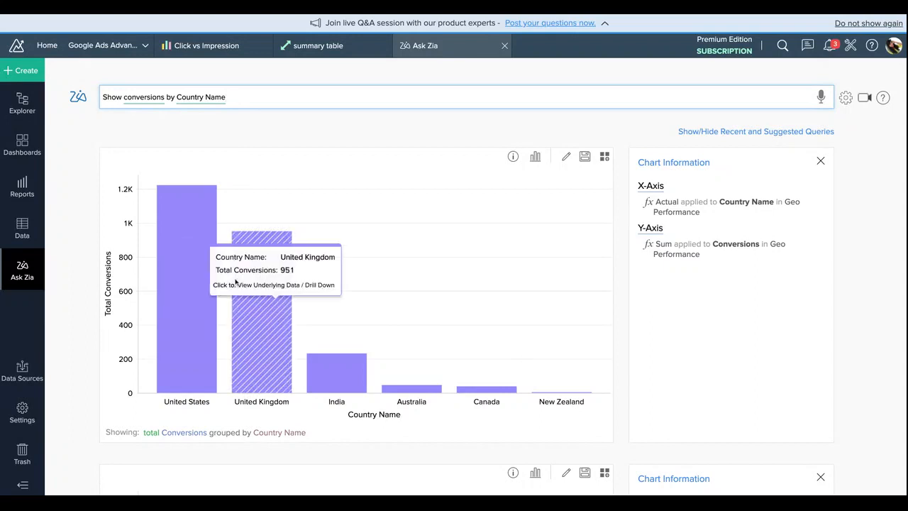
mouse_move(198, 260)
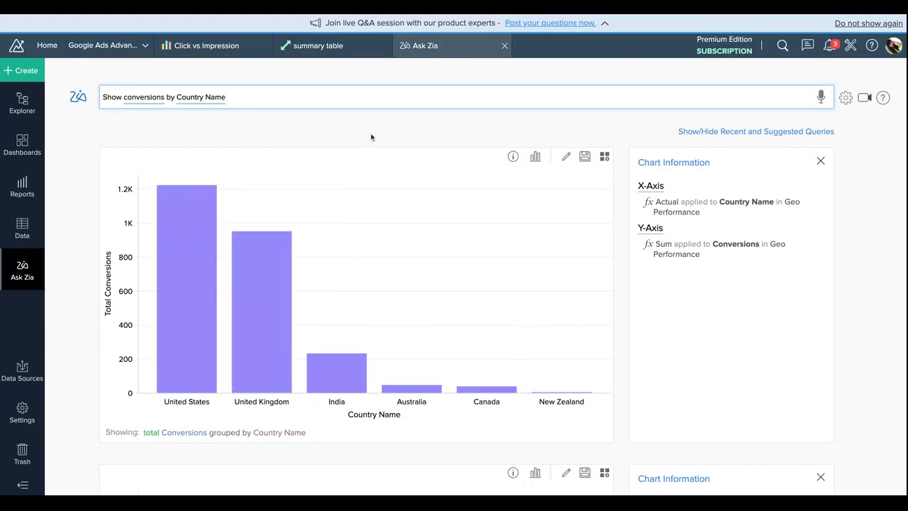
Step: Try the conversions by country chart as a semi pie and as a ring chart
left_click(535, 158)
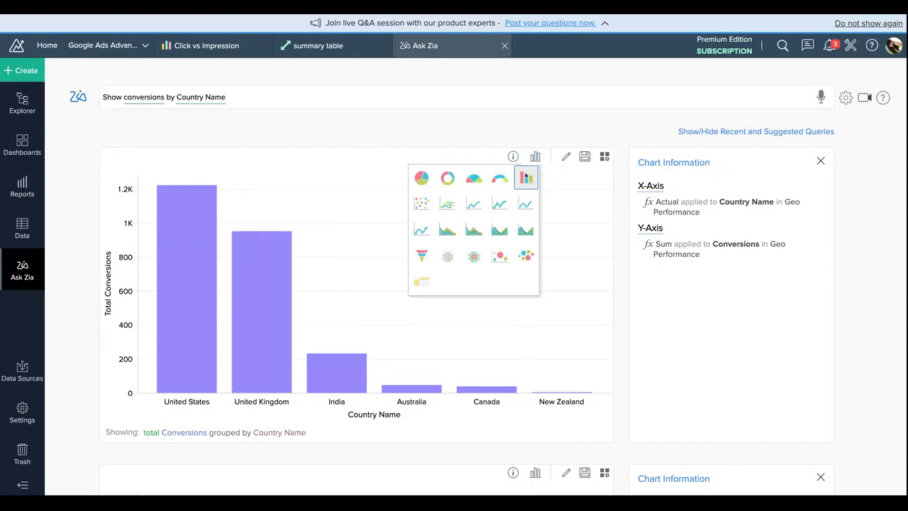
left_click(482, 181)
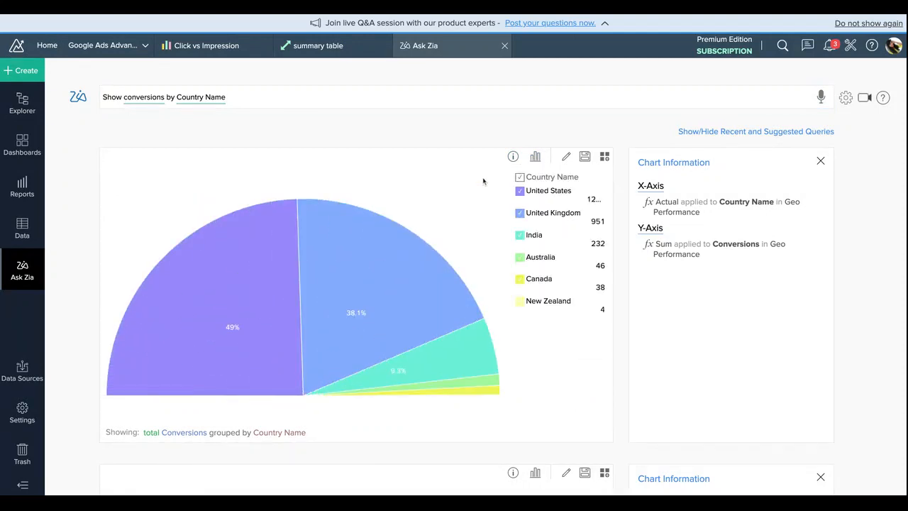
left_click(535, 156)
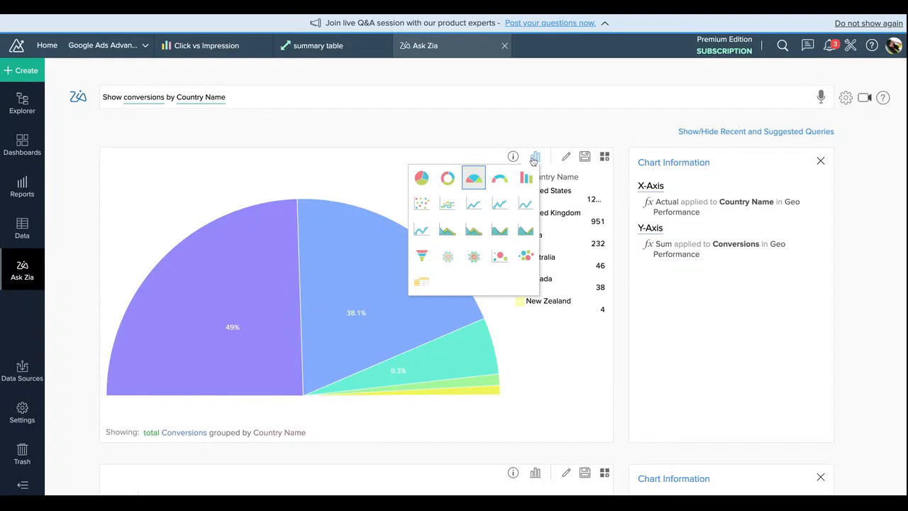
left_click(447, 177)
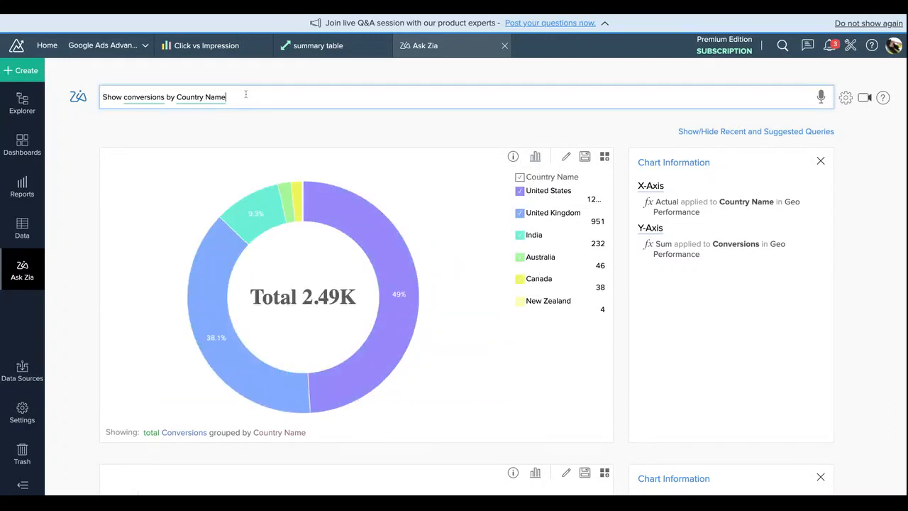
Step: Extend the Zia question with "as pivot view" to present the conversions by country as a pivot
type("as pi")
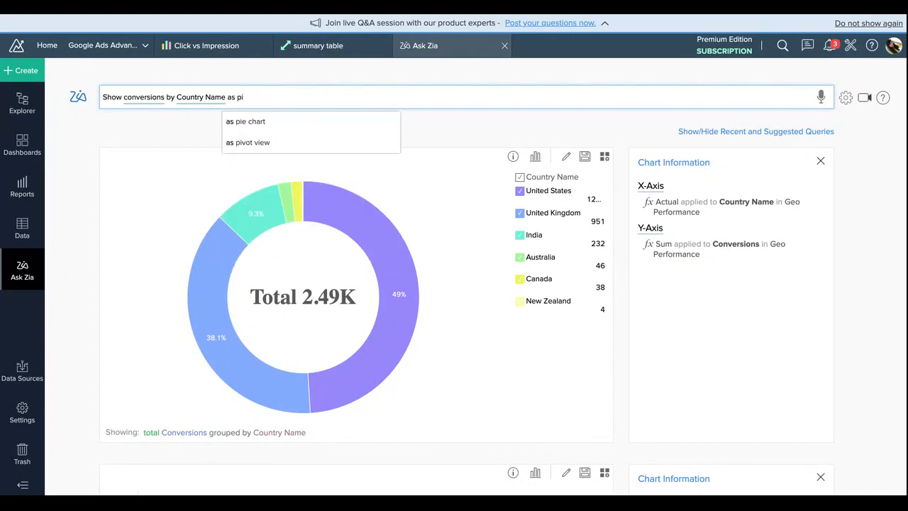
key("Down")
key("Down")
key("Return")
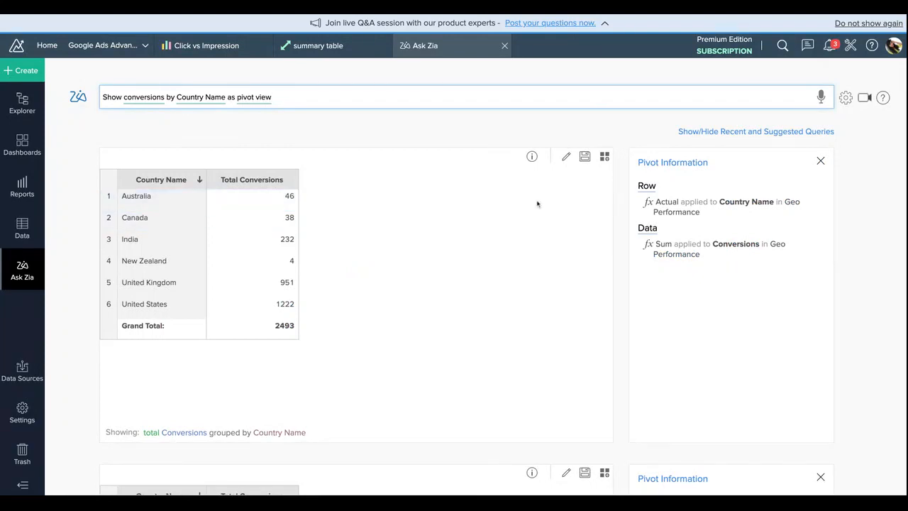
left_click(102, 15)
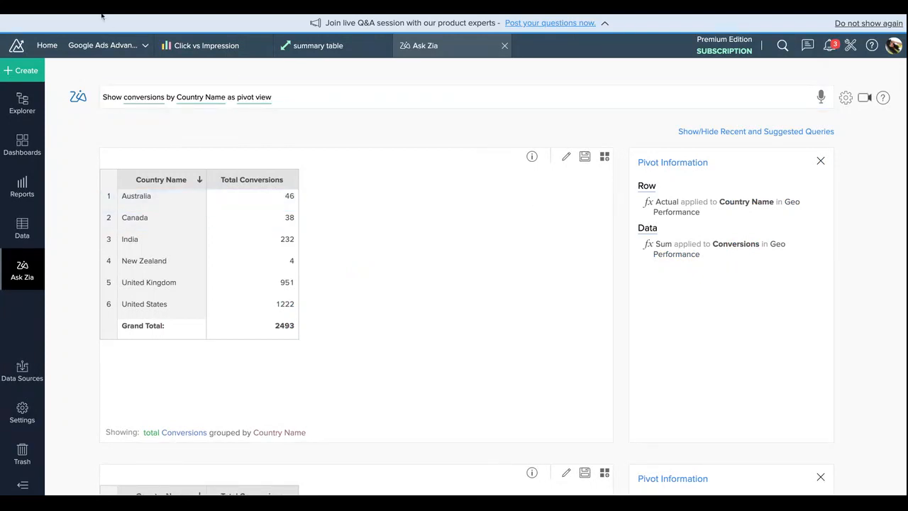
Step: Save the generated country conversions pivot in the ZA folder under its suggested name
left_click(585, 157)
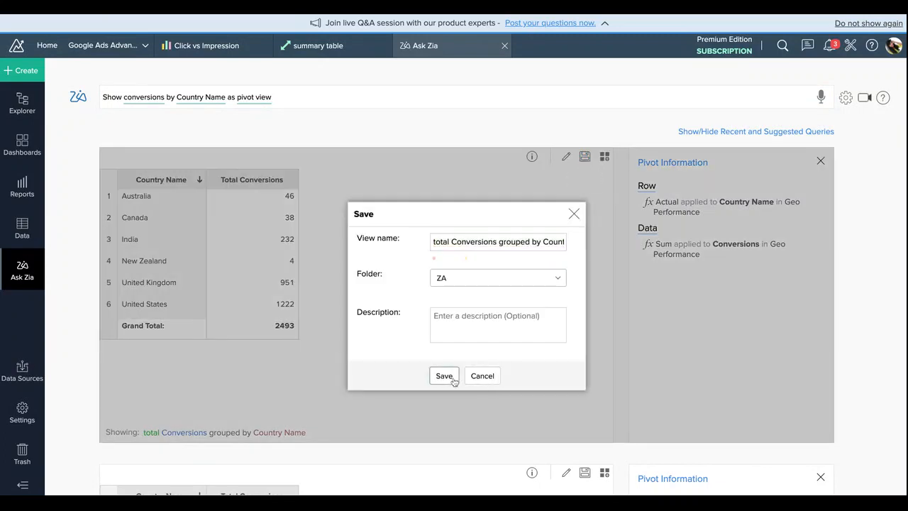
left_click(451, 377)
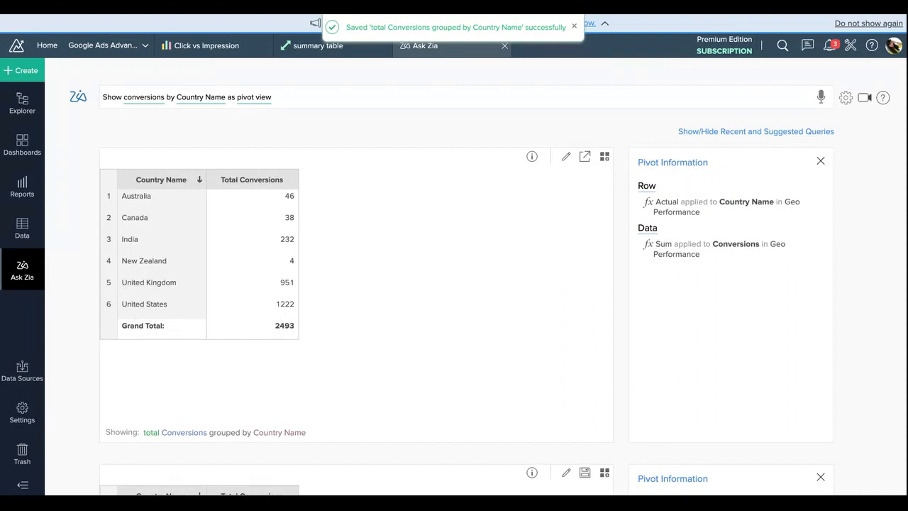
left_click(307, 93)
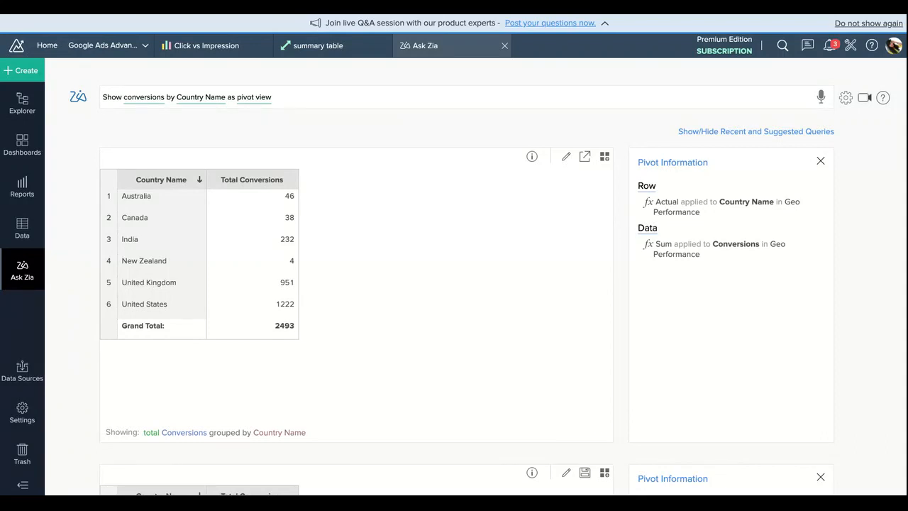
Step: Create a new dashboard and browse the account and ad group report folders, leaving only the ZA folder expanded
left_click(22, 71)
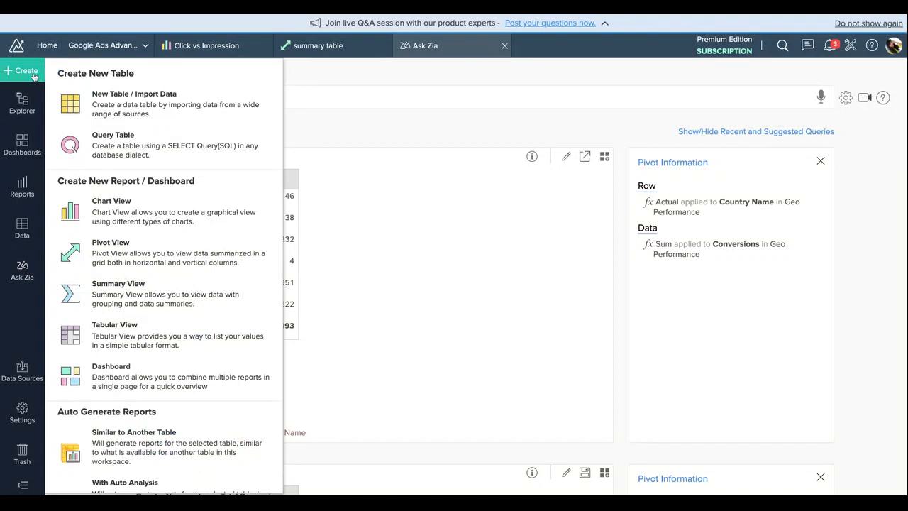
left_click(171, 376)
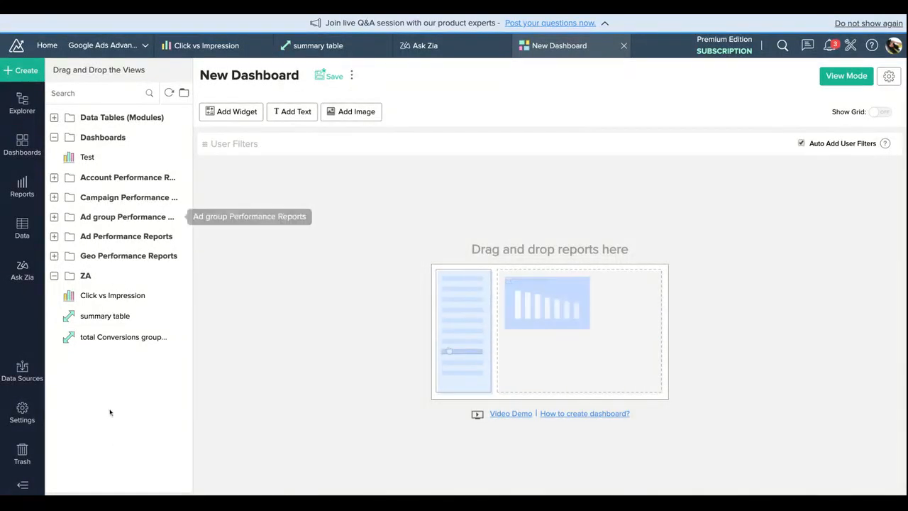
left_click(54, 137)
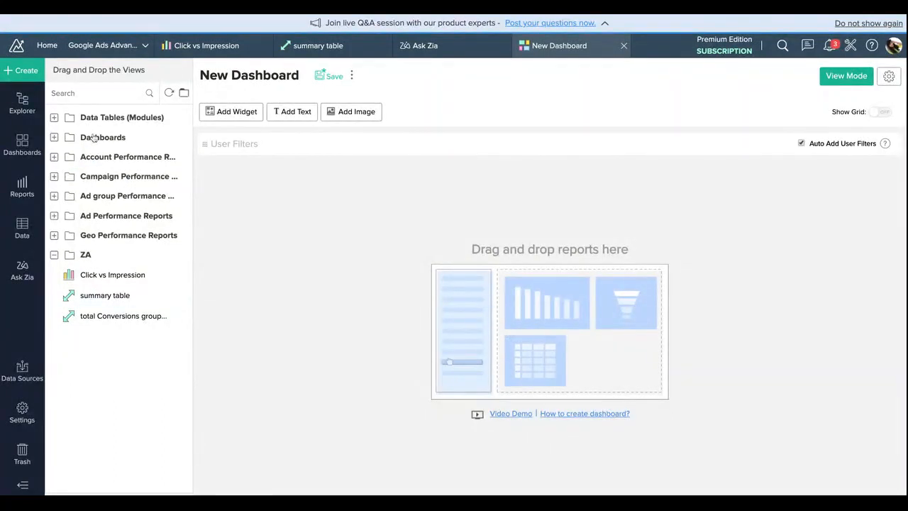
left_click(53, 157)
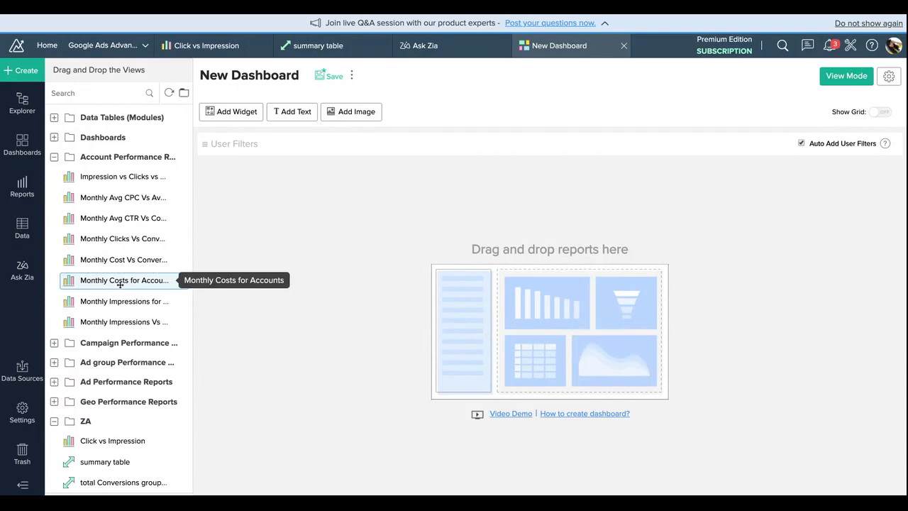
left_click(106, 362)
scroll(112, 377, "down", 5)
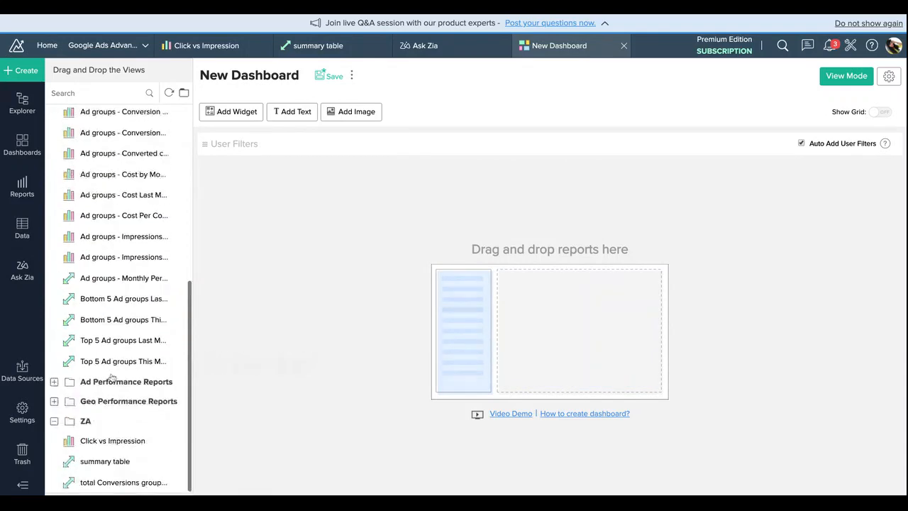
scroll(111, 252, "up", 10)
left_click(54, 157)
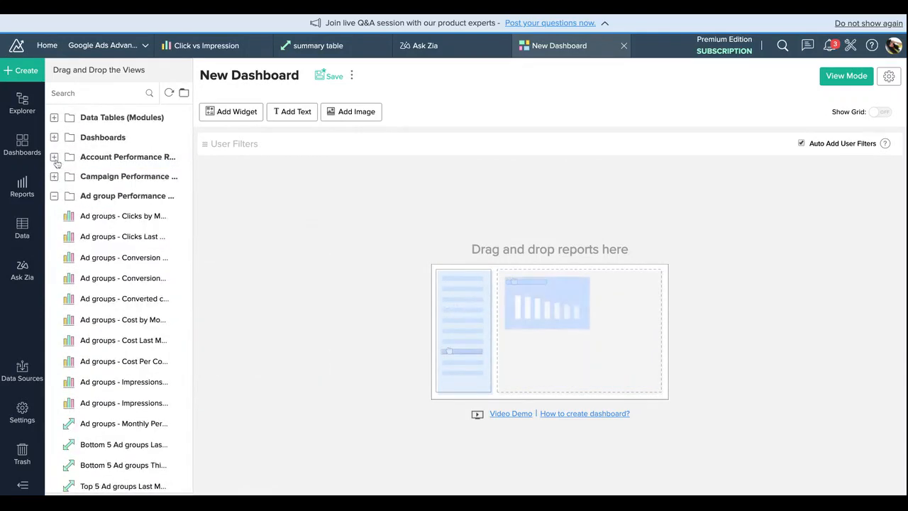
left_click(54, 196)
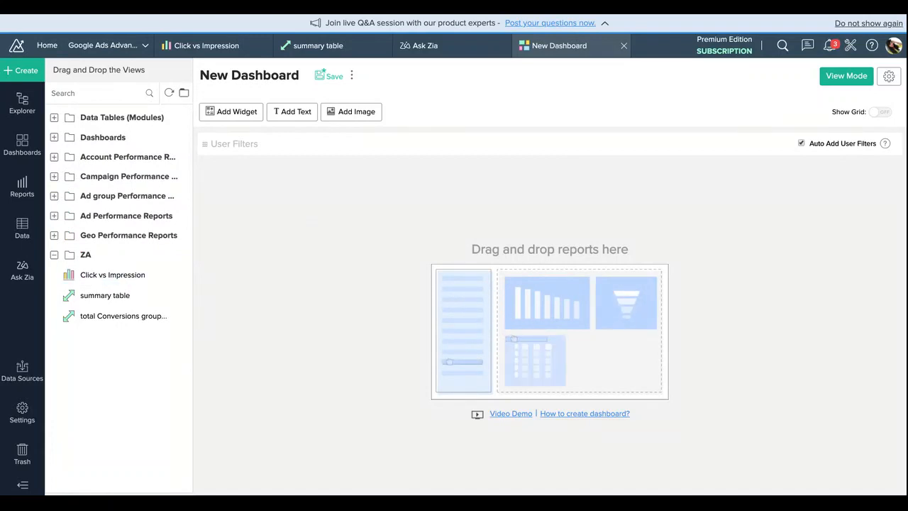
Step: Place Click vs Impression, the country conversions pivot and summary table on the dashboard, with summary table filling the full row below
left_click_drag(111, 277, 250, 276)
left_click_drag(120, 295, 600, 379)
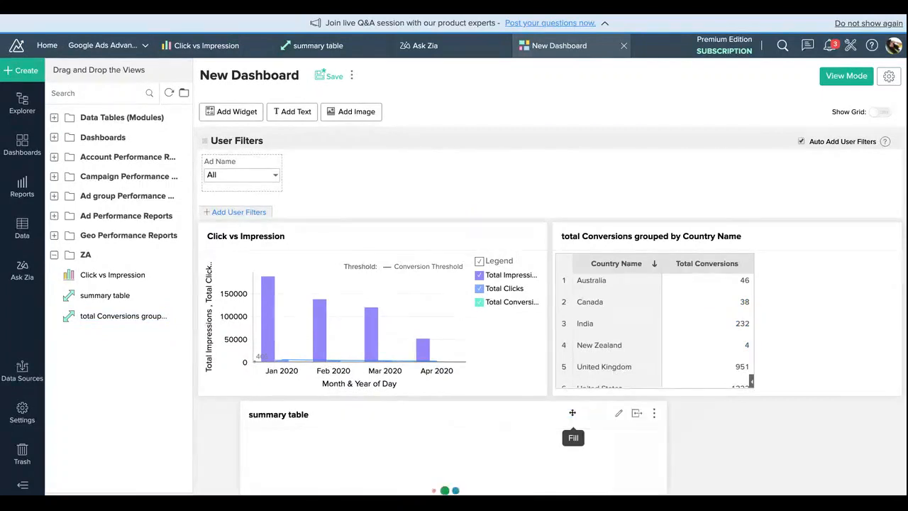
left_click(572, 413)
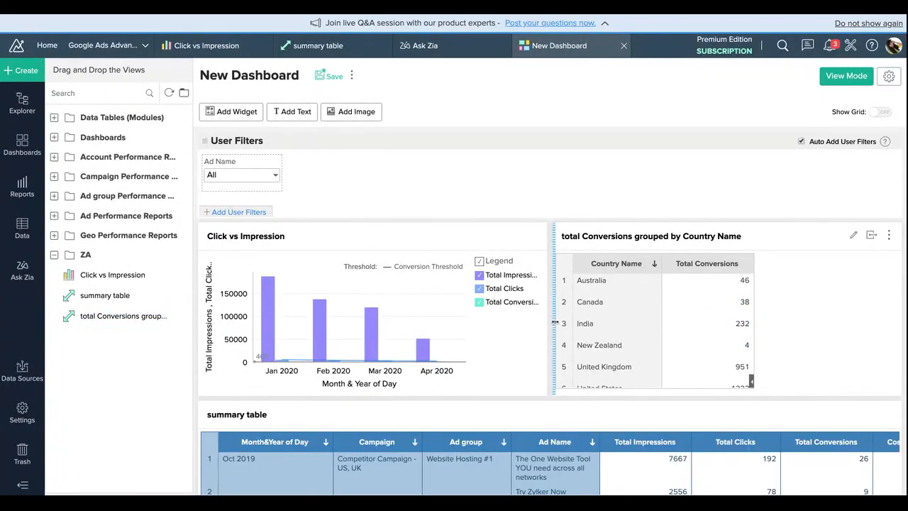
Step: Narrow the country conversions pivot and place Ad groups - Clicks Last Month between it and Click vs Impression
left_click_drag(555, 324, 713, 324)
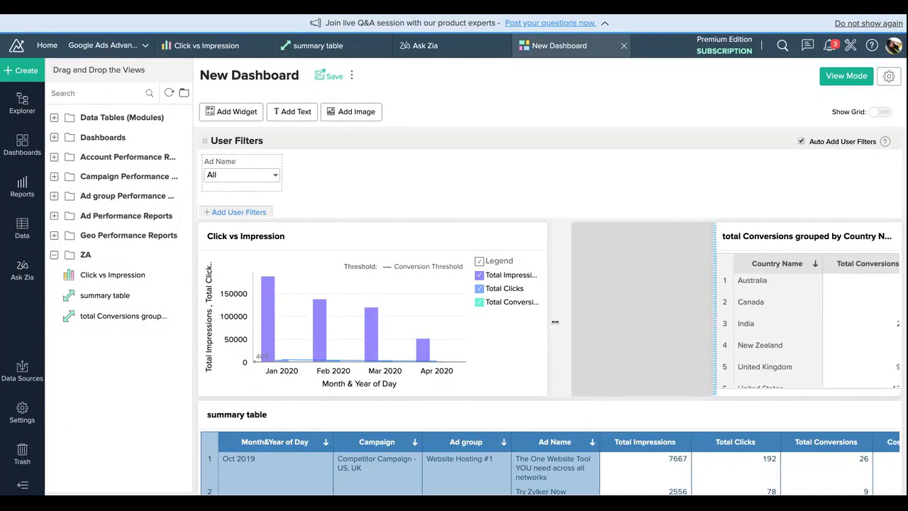
left_click(54, 196)
left_click_drag(116, 236, 632, 254)
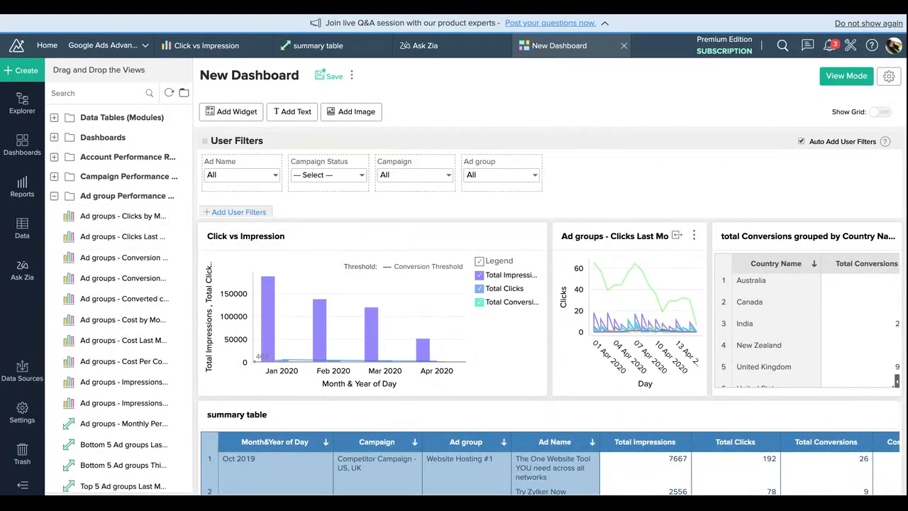
Step: Fit Click vs Impression, Ad groups - Clicks Last Month and the country conversions pivot to the row width together, then clear the selection
left_click(536, 234)
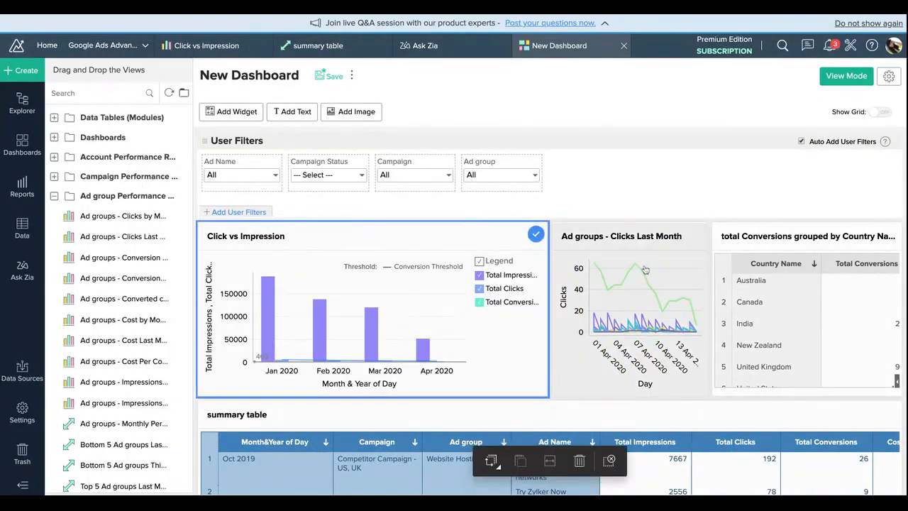
left_click(694, 234)
left_click(766, 257)
left_click(551, 468)
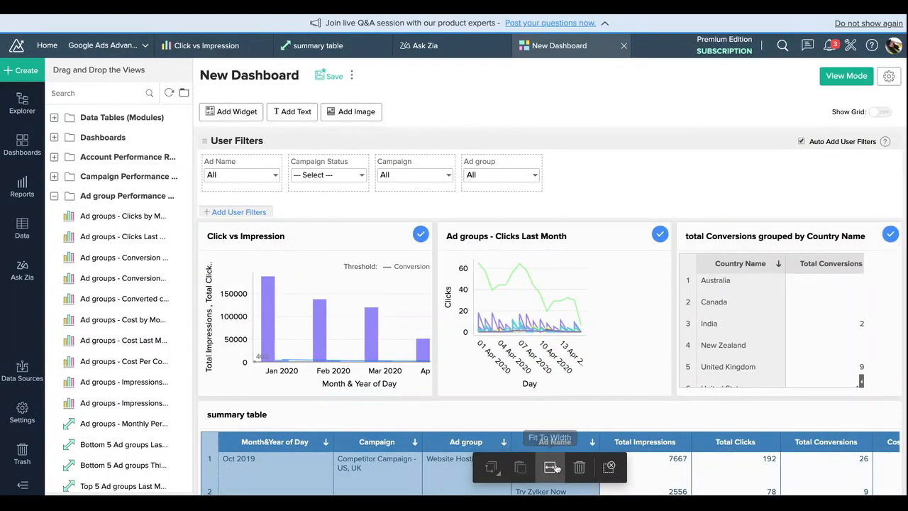
left_click(599, 466)
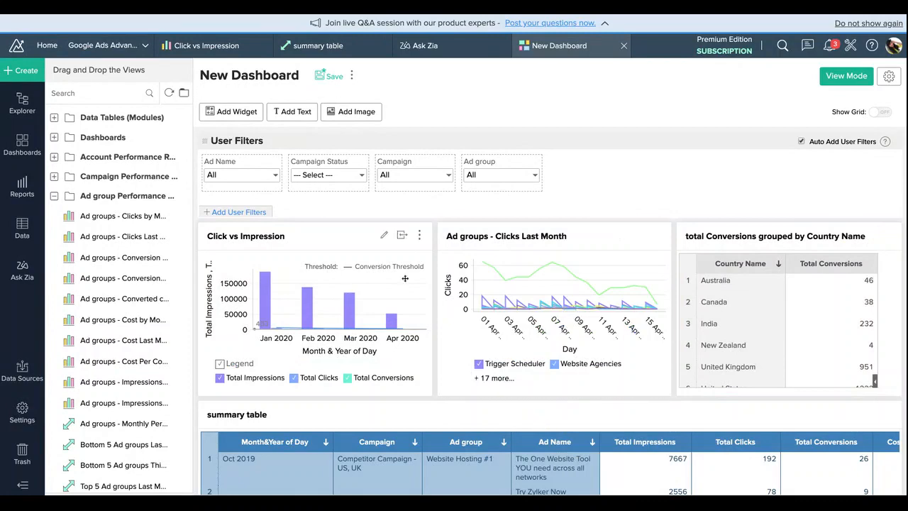
Step: Move Ad groups - Clicks Last Month below the summary table and widen Click vs Impression to fill the gap
scroll(478, 388, "down", 2)
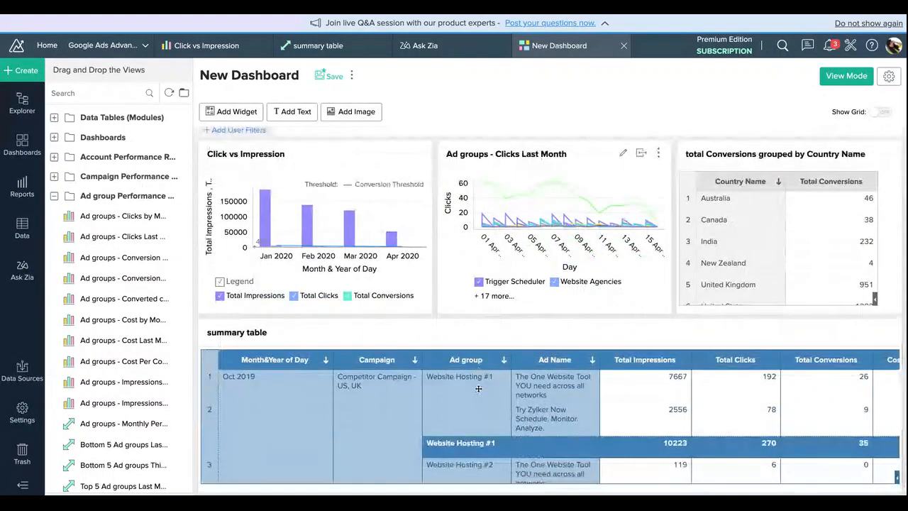
scroll(478, 388, "up", 2)
scroll(479, 388, "down", 2)
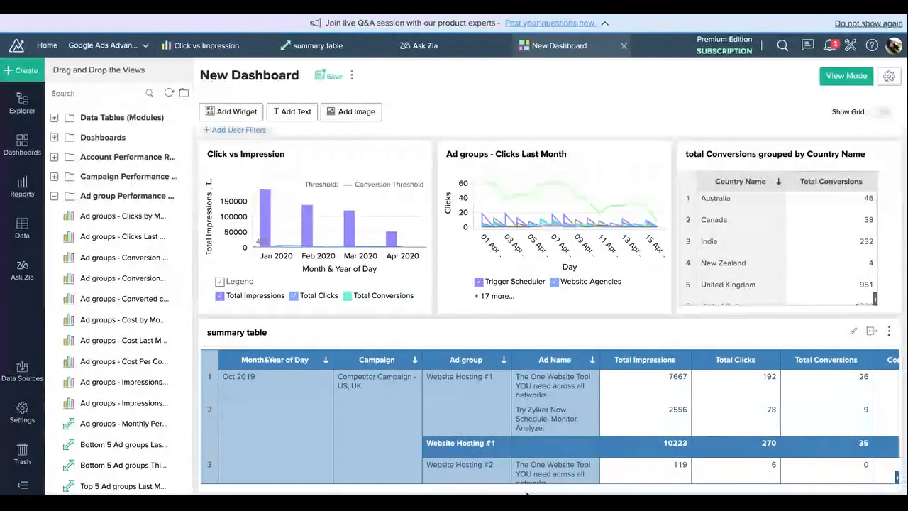
scroll(542, 330, "down", 2)
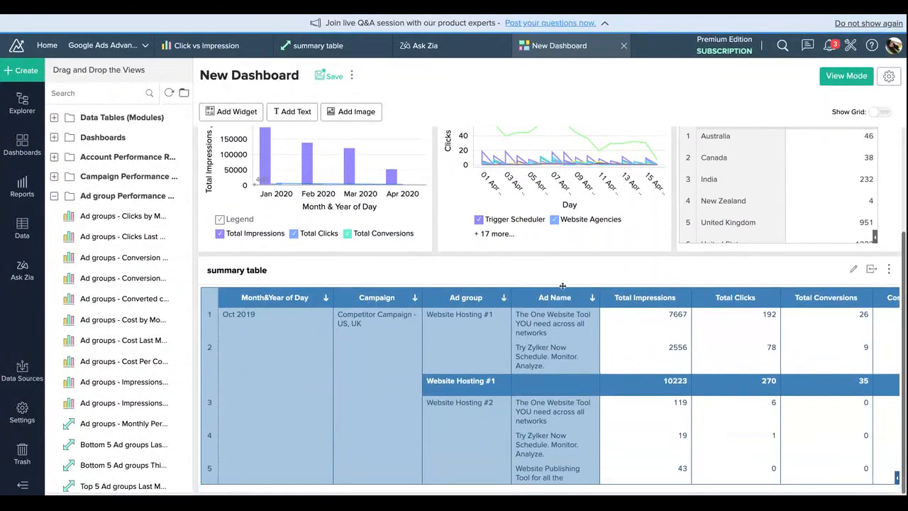
scroll(560, 170, "up", 4)
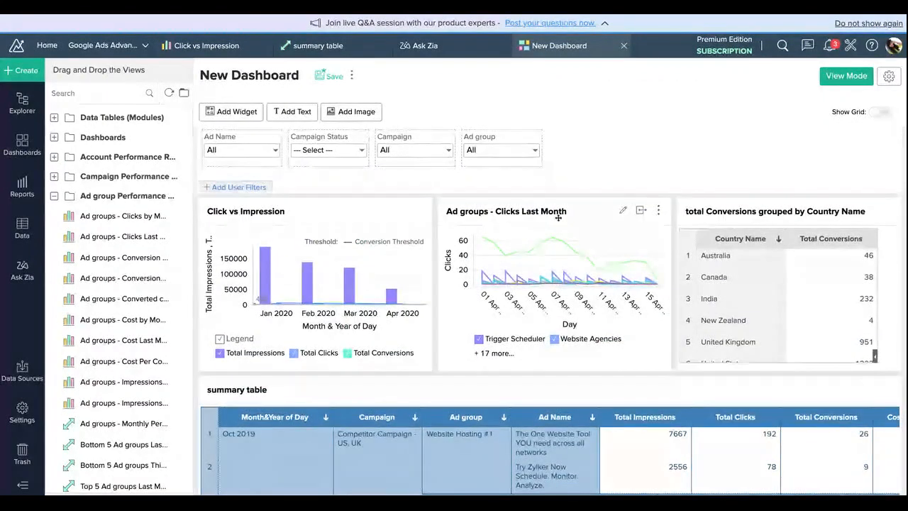
left_click_drag(559, 213, 559, 219)
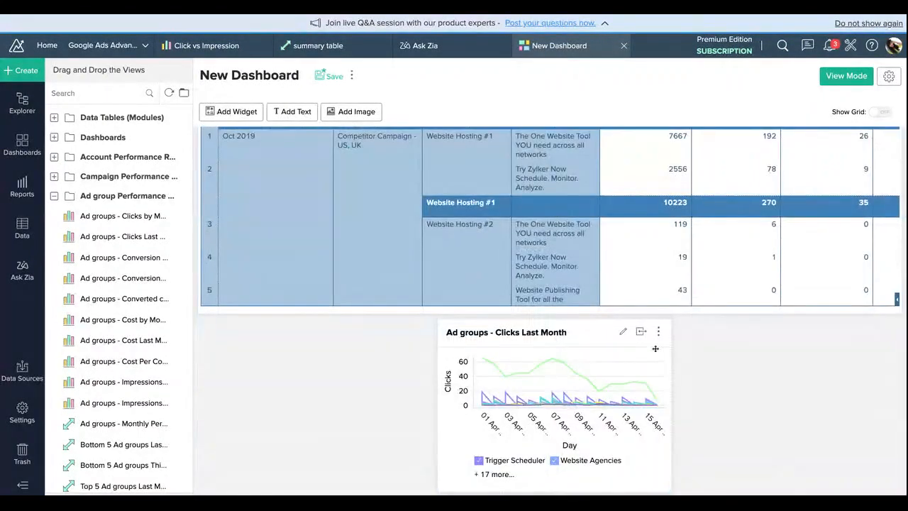
scroll(642, 337, "up", 5)
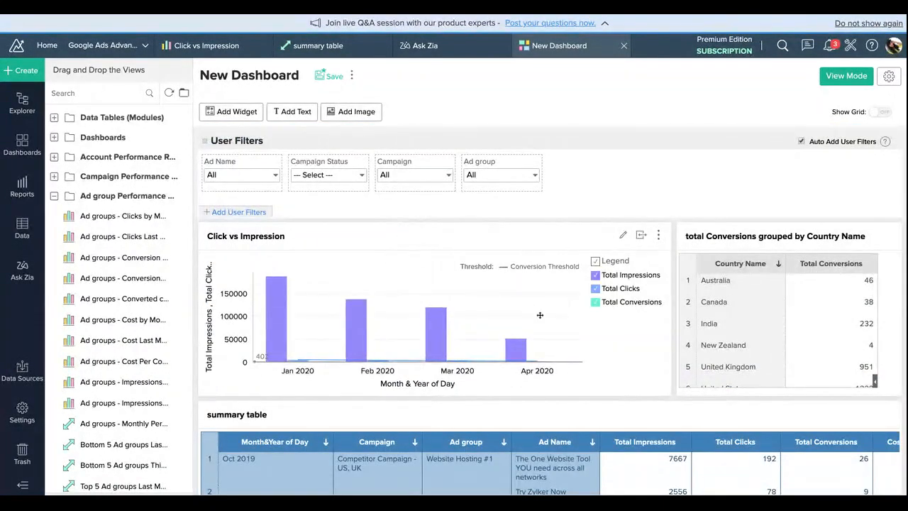
Step: Start a KPI widget with a change arrow and one secondary value, using Conversion Rate from Ad Performance as its data column
left_click(242, 113)
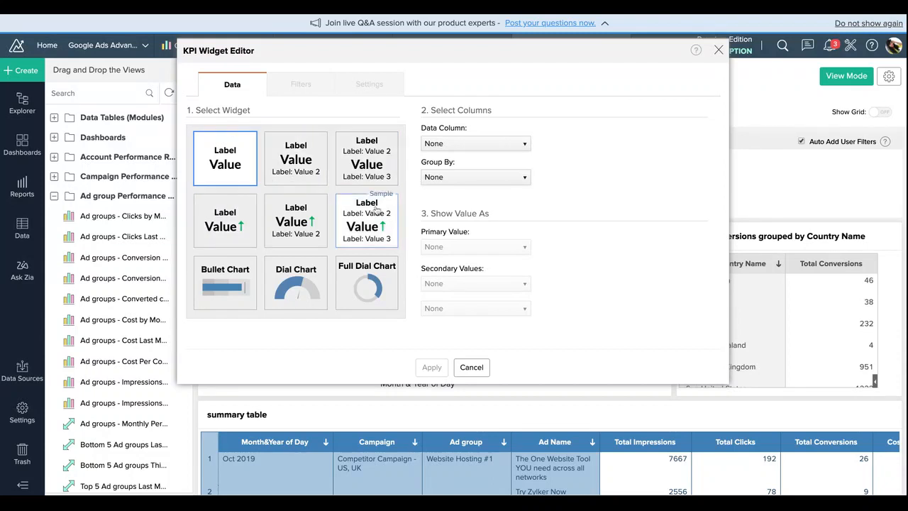
left_click(314, 205)
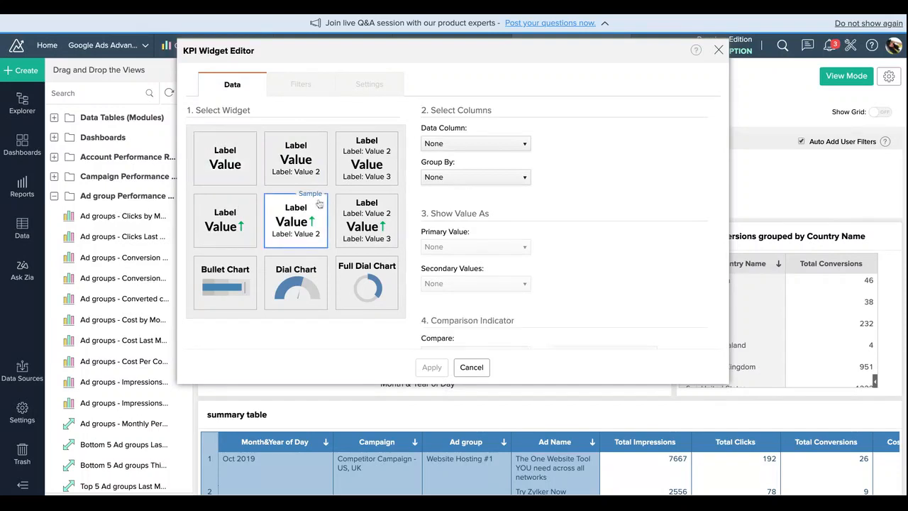
left_click(490, 145)
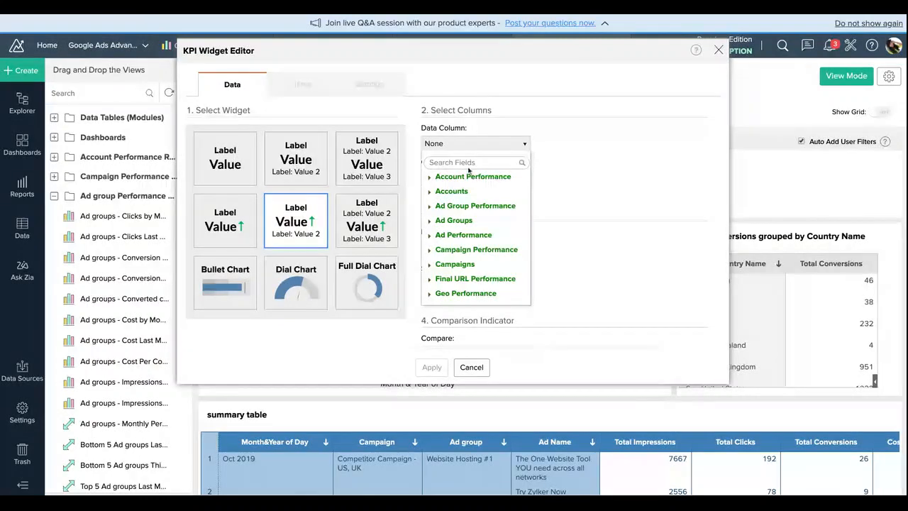
left_click(459, 221)
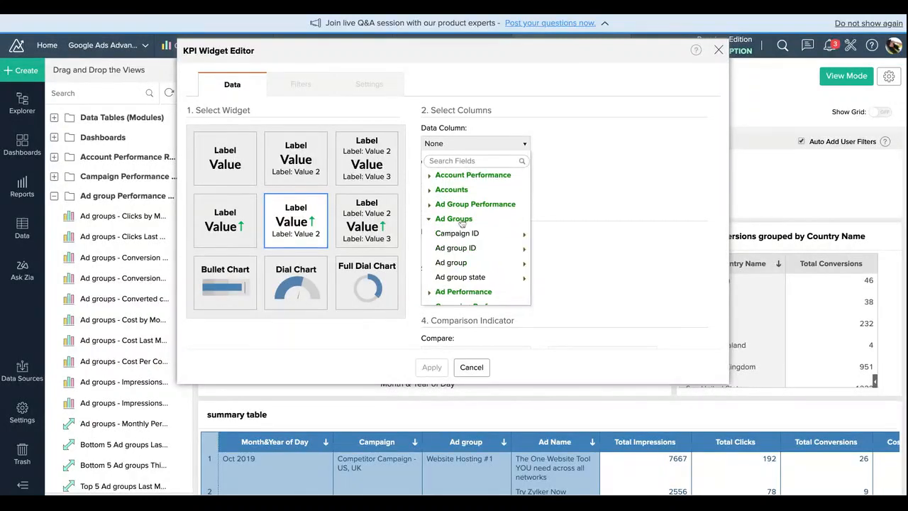
left_click(462, 221)
left_click(461, 237)
left_click(461, 237)
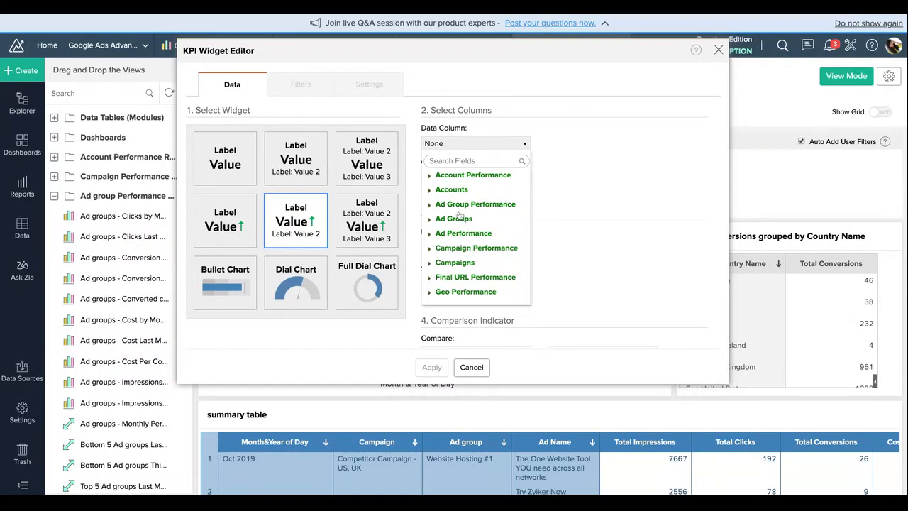
left_click(461, 232)
scroll(475, 284, "down", 4)
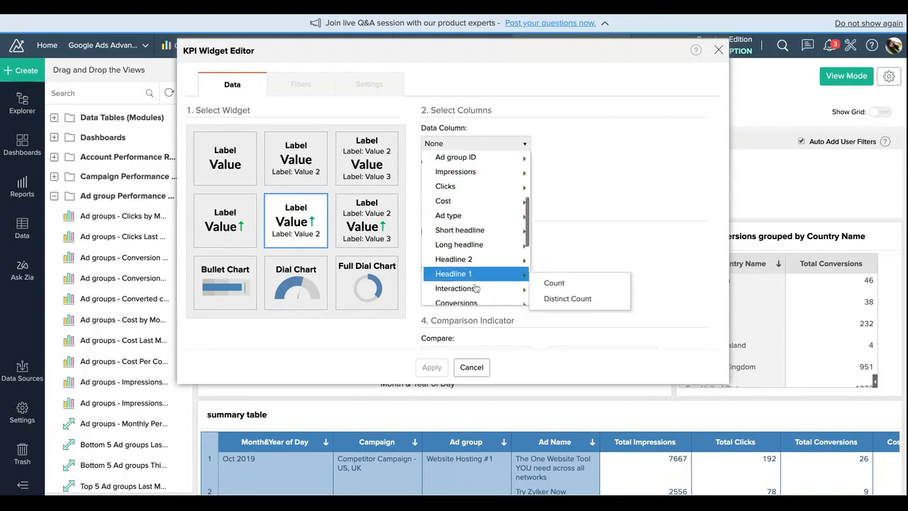
scroll(477, 288, "down", 5)
scroll(492, 201, "up", 2)
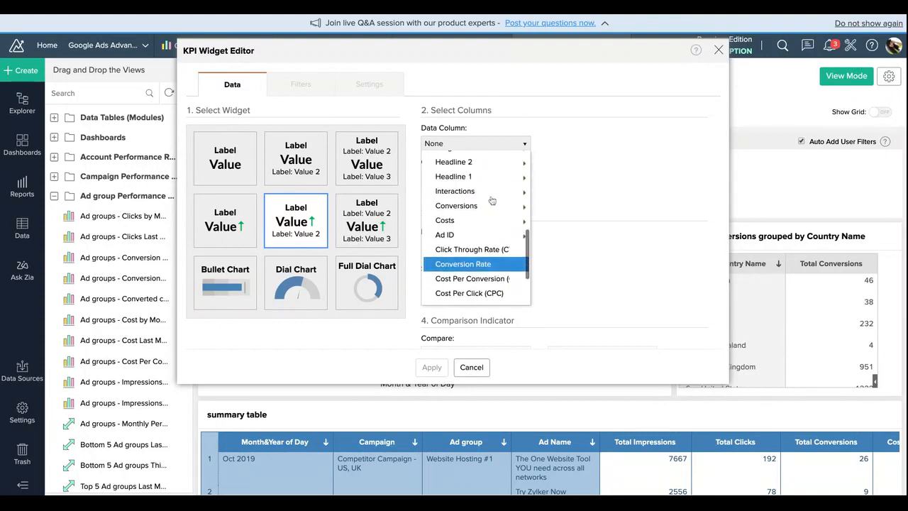
left_click(497, 266)
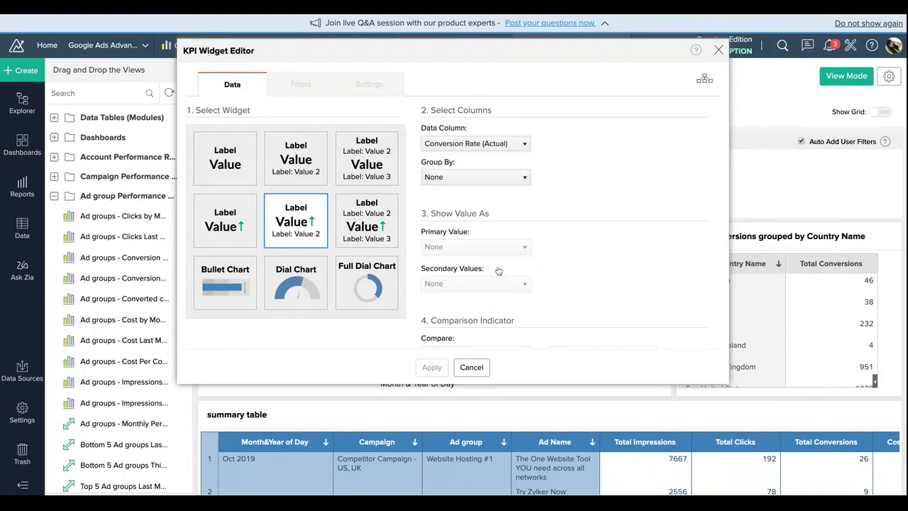
Step: Group the conversion rate widget by Day as Month & Year
left_click(510, 178)
mouse_move(521, 225)
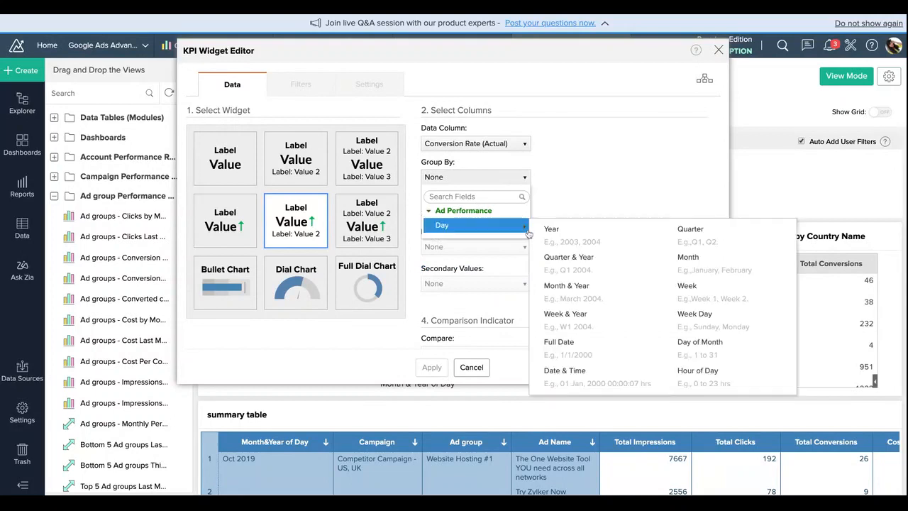
left_click(574, 288)
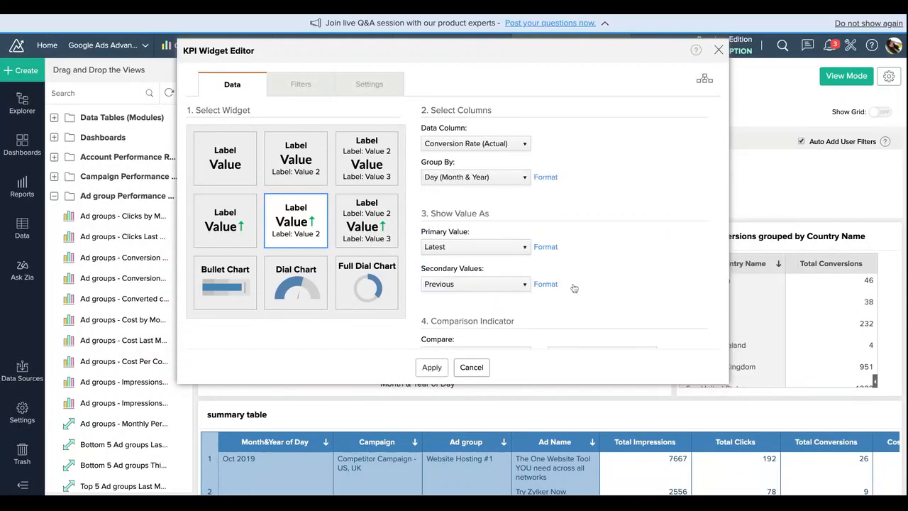
Step: Prefix the widget's primary value label with "Conversion Rate" ahead of the day placeholder
left_click(346, 78)
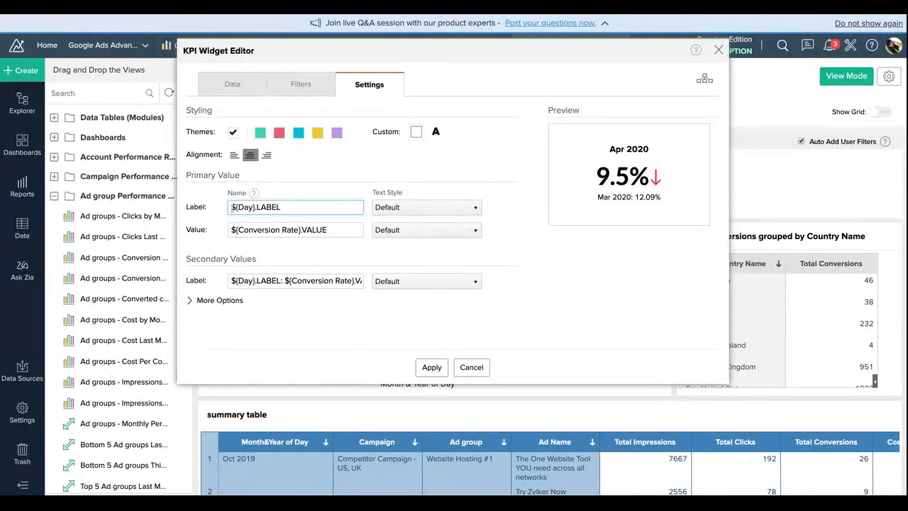
type("Conversion ")
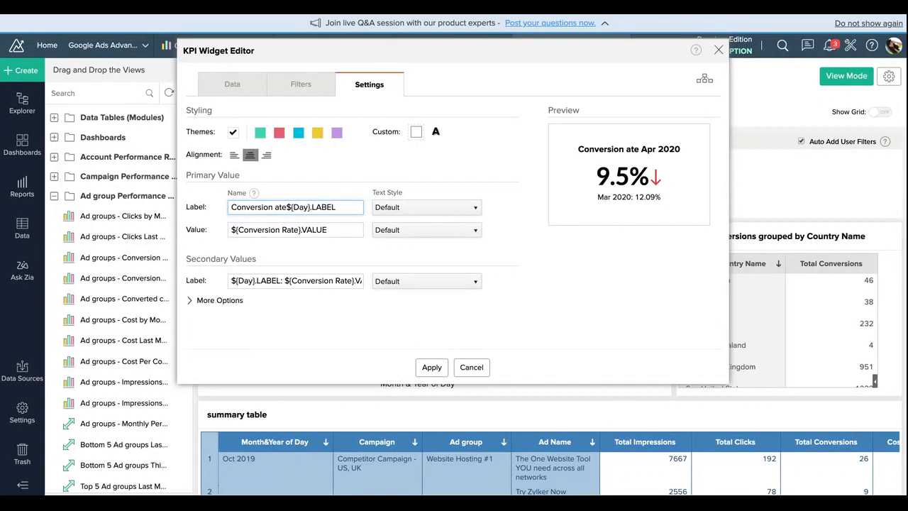
type("Rat")
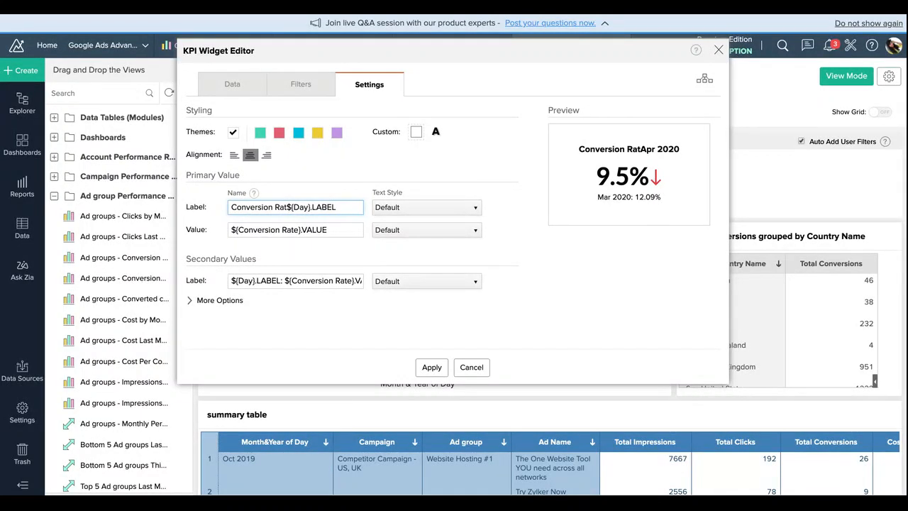
type("e")
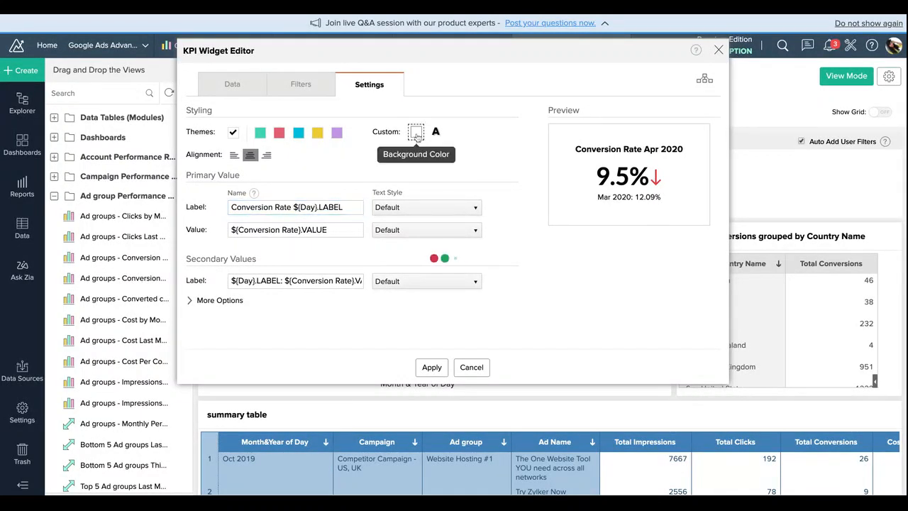
Step: Give the conversion rate widget the recently used light pink background and add it to the dashboard
left_click(417, 134)
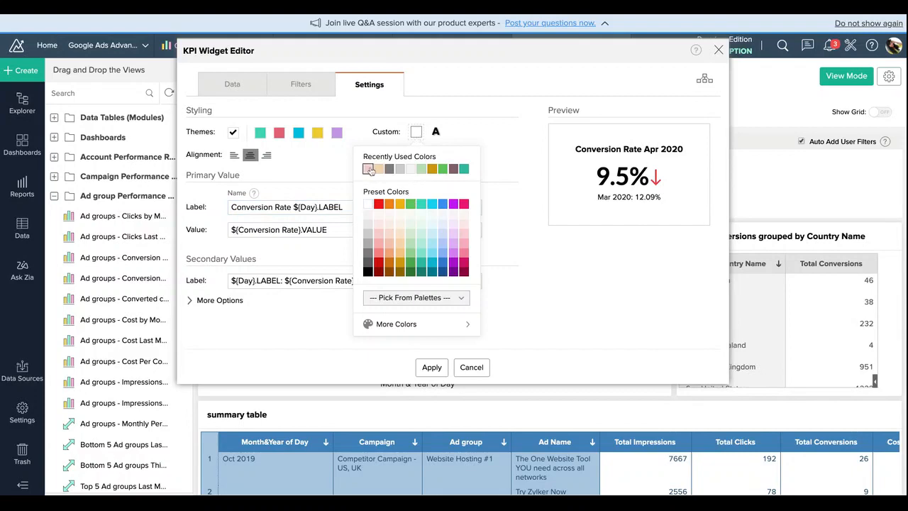
left_click(368, 169)
left_click(431, 368)
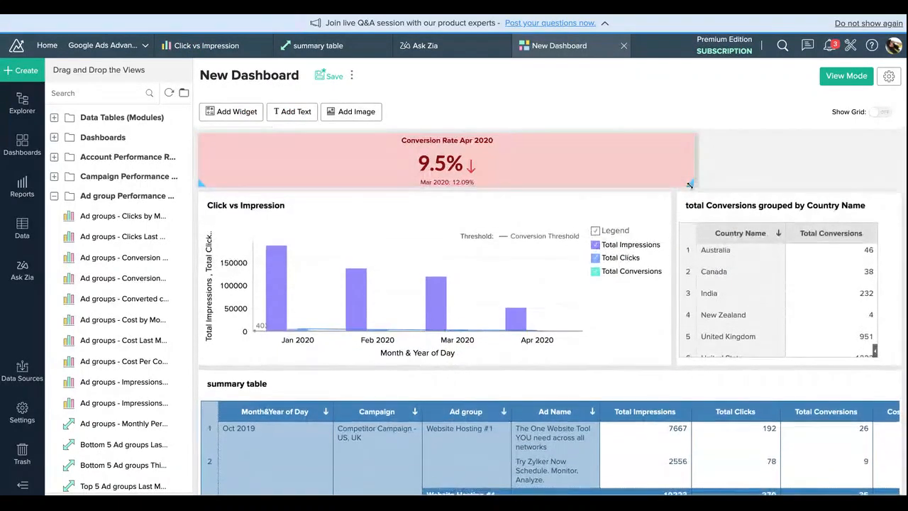
Step: Start a second KPI widget as a dial chart, using the count of Conversions from Ad Performance as its data column
left_click(237, 112)
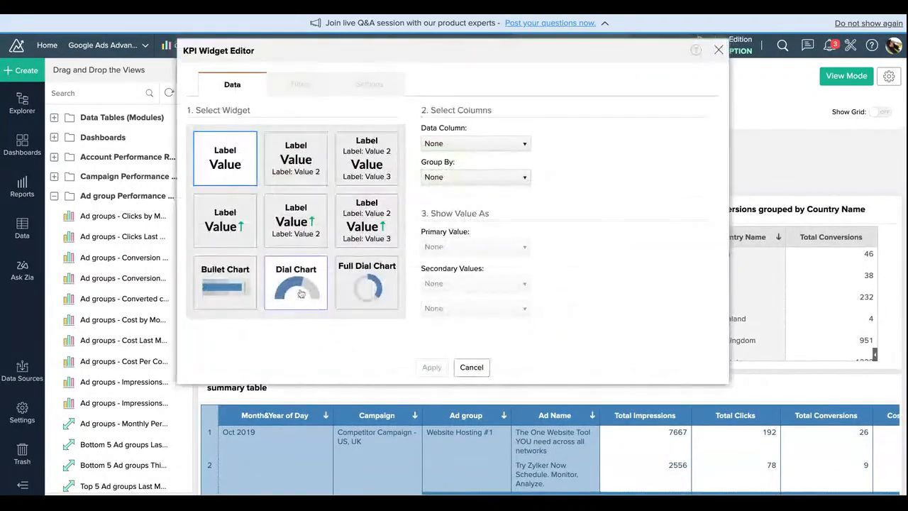
left_click(296, 283)
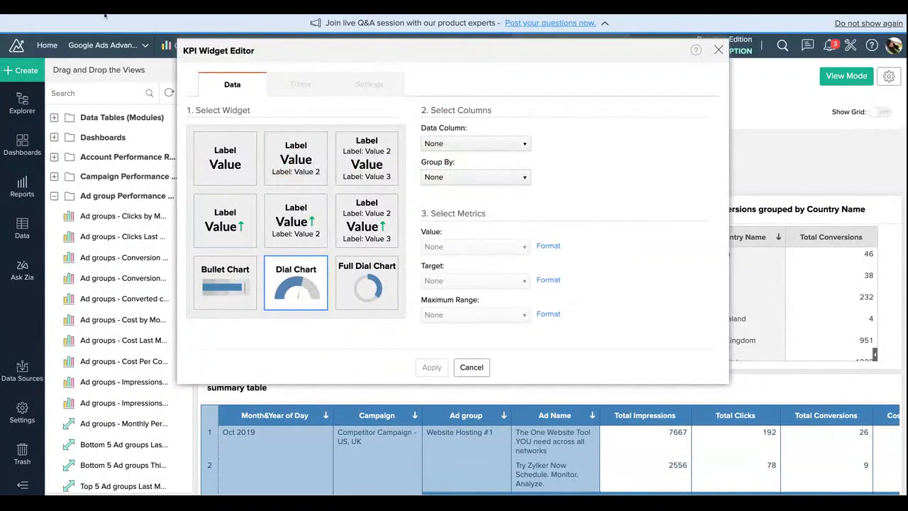
left_click(476, 143)
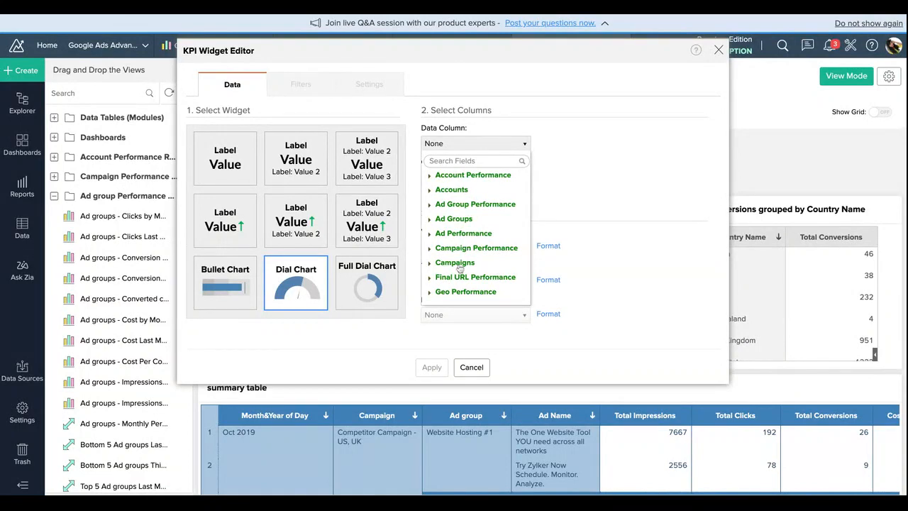
left_click(460, 235)
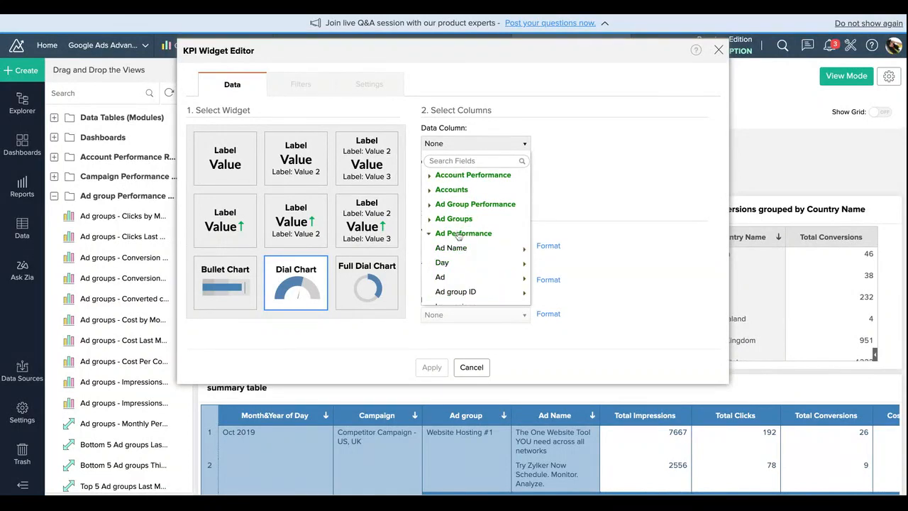
scroll(472, 238, "down", 5)
scroll(481, 242, "down", 1)
mouse_move(481, 242)
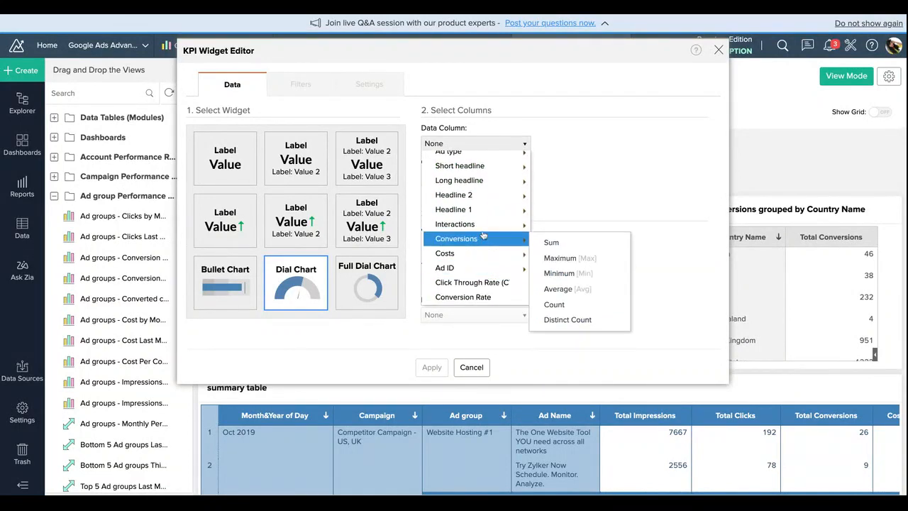
left_click(566, 305)
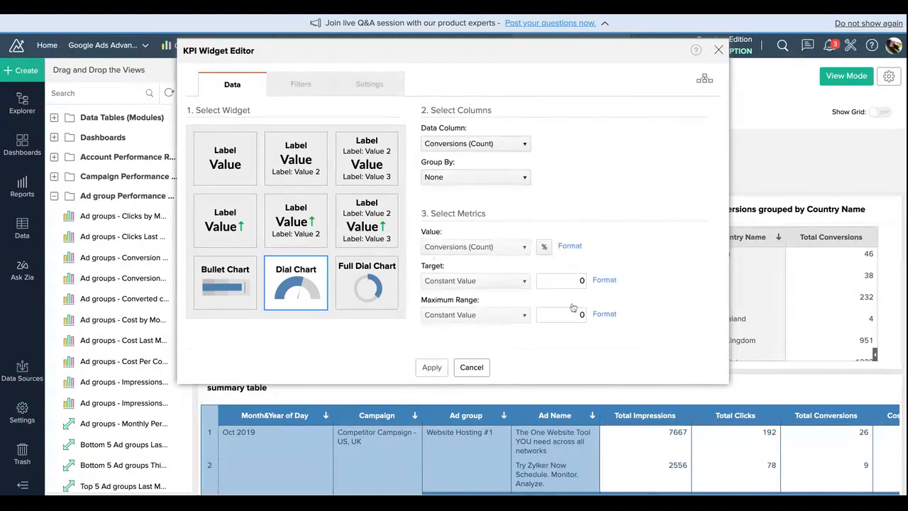
Step: Group the dial chart by Day as Month & Year and open its display settings
left_click(486, 177)
mouse_move(487, 281)
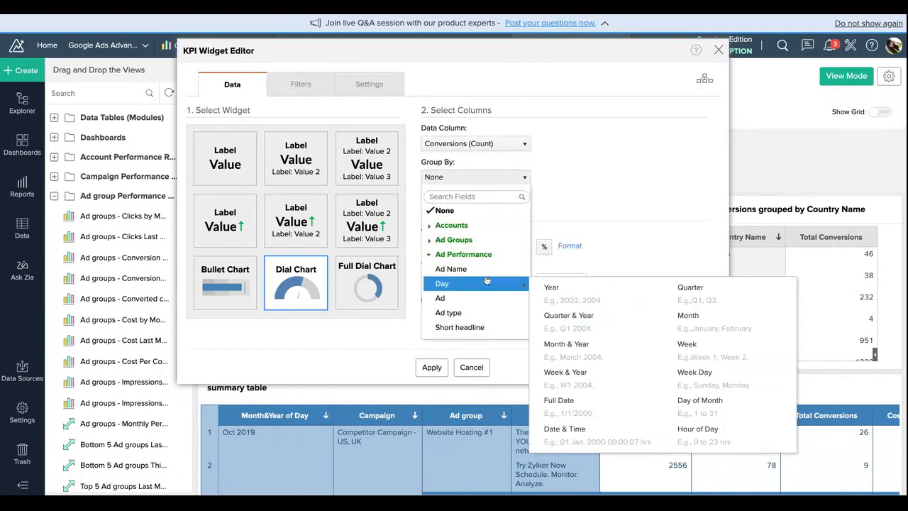
left_click(566, 345)
left_click(369, 84)
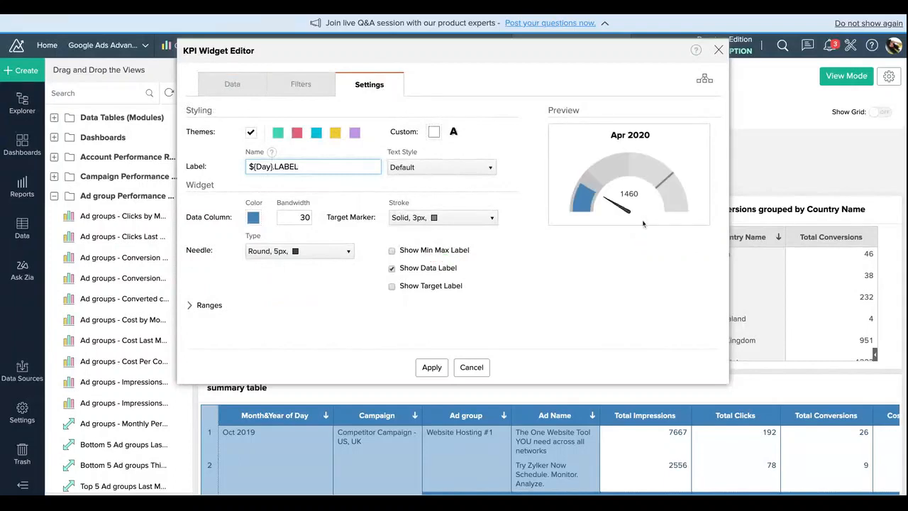
Step: Show the dial chart's target and min/max labels, and prefix its label with "Conversions in" ahead of the day placeholder
left_click(391, 286)
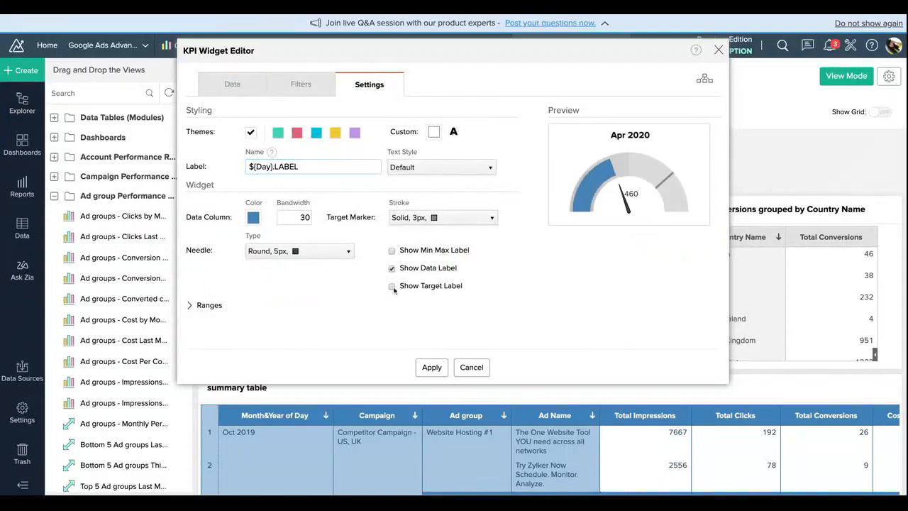
left_click(391, 251)
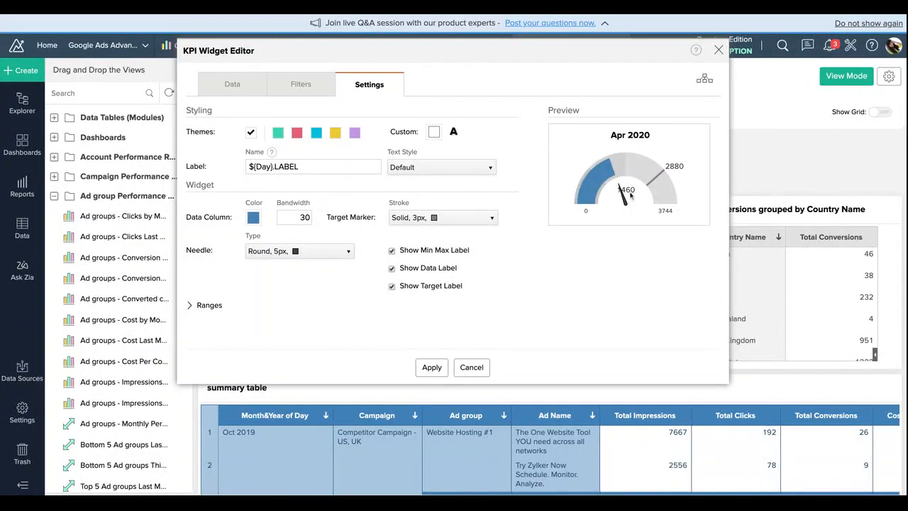
left_click(250, 166)
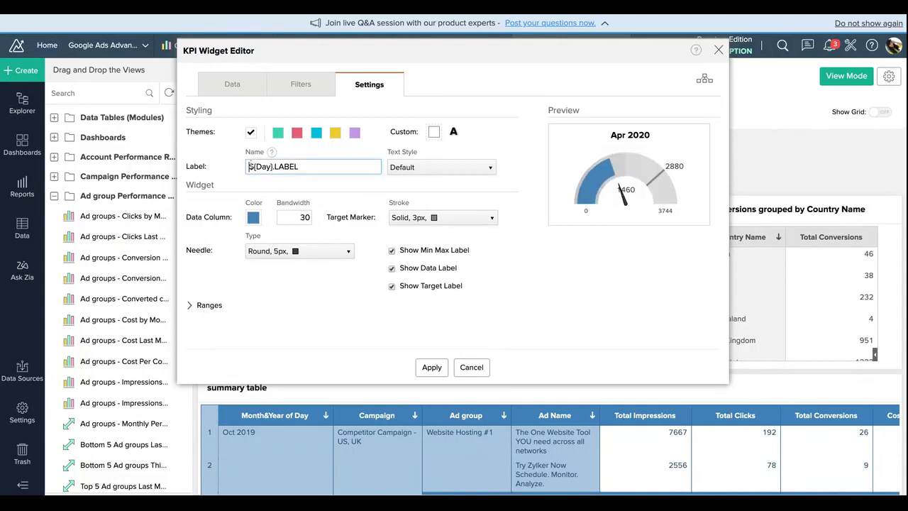
type("c")
key("BackSpace")
type("Conv")
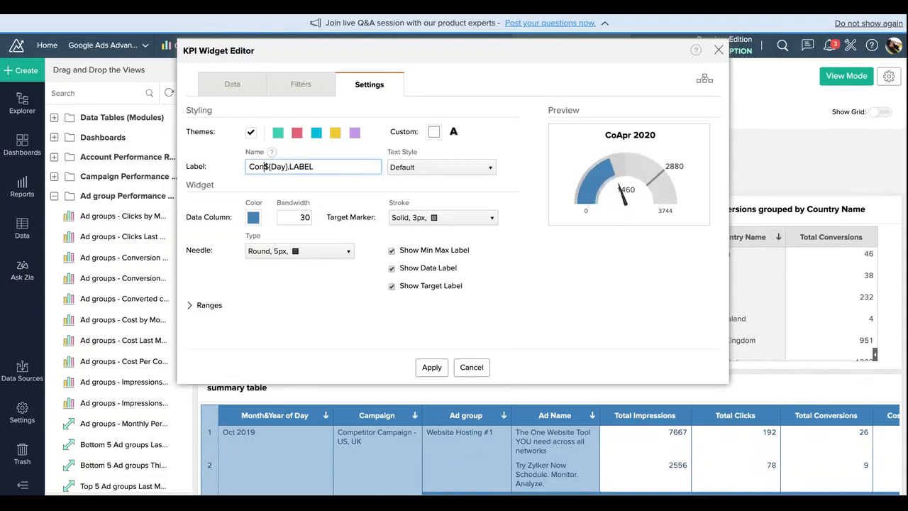
type("ersio")
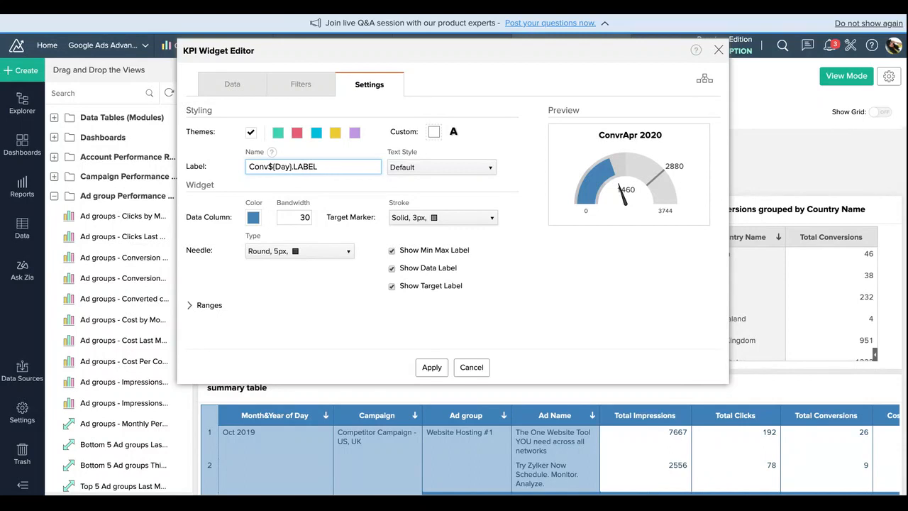
type("ns i")
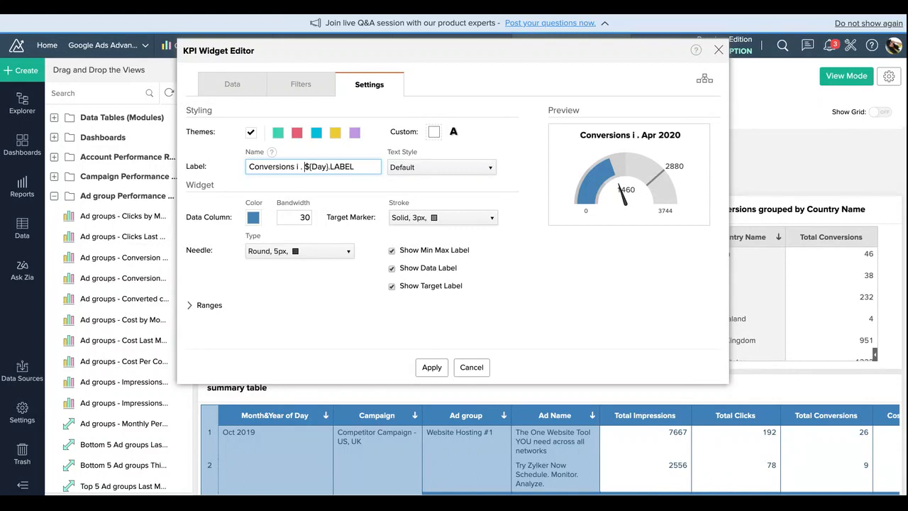
type("n")
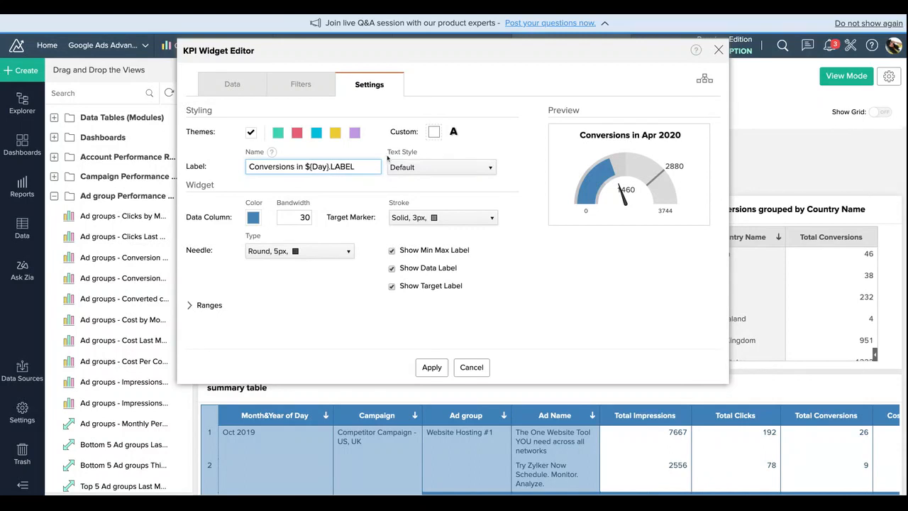
Step: Give the dial widget the recently used light green background and color its 25% range light grey and 50% range mid grey
left_click(434, 132)
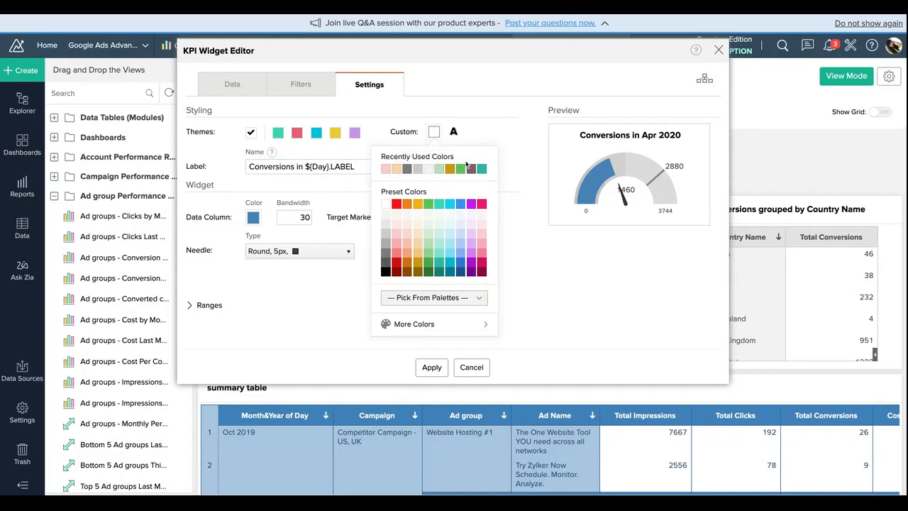
left_click(438, 168)
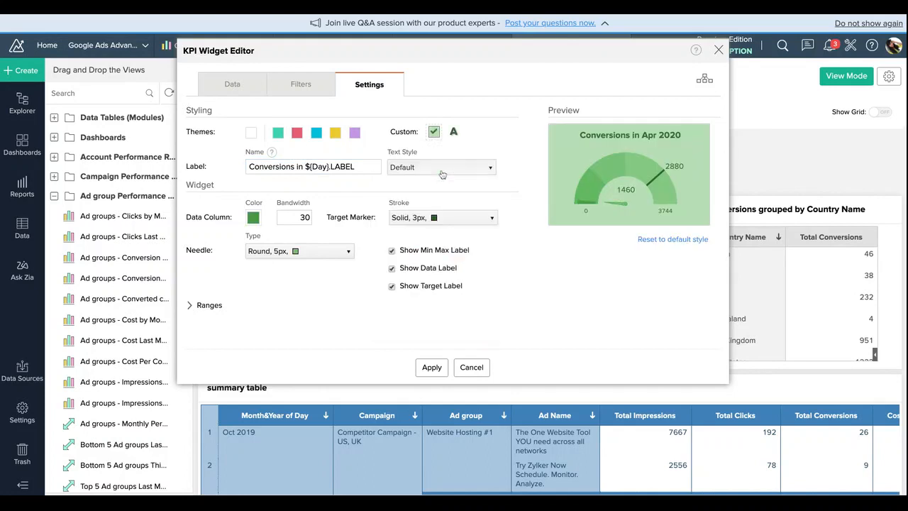
left_click(220, 306)
left_click(286, 335)
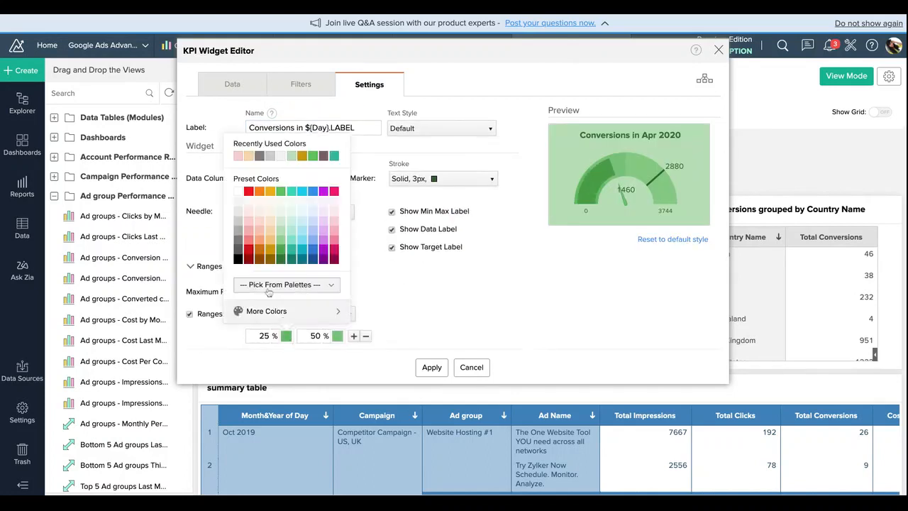
left_click(239, 212)
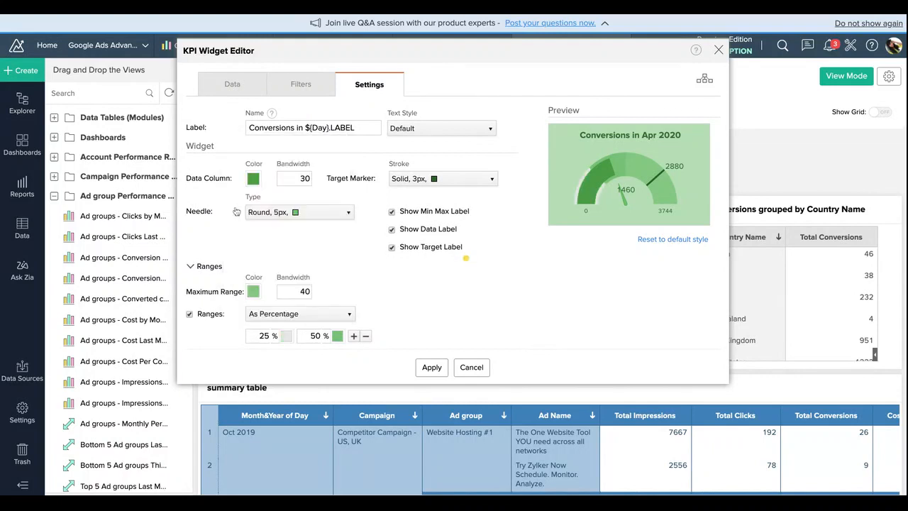
left_click(336, 335)
left_click(289, 226)
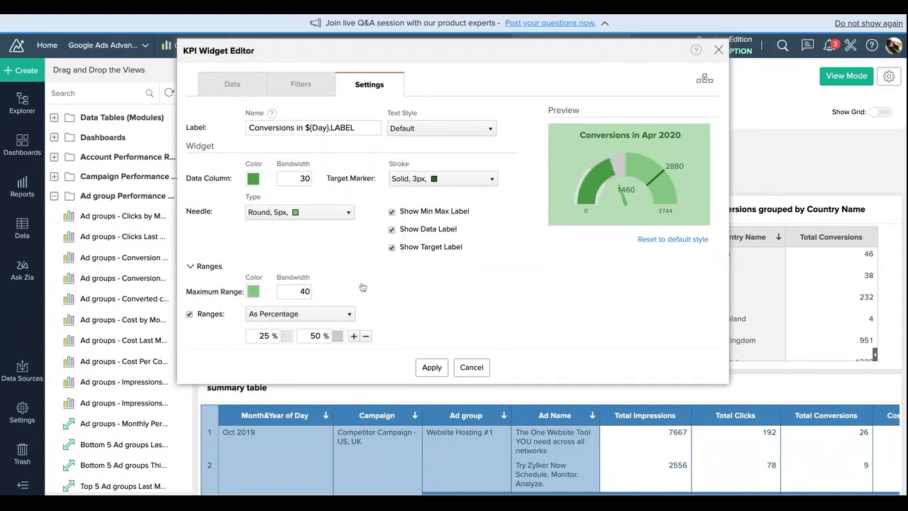
Step: Add a 75% range in dark grey and a 100% range in black to the dial chart
left_click(353, 336)
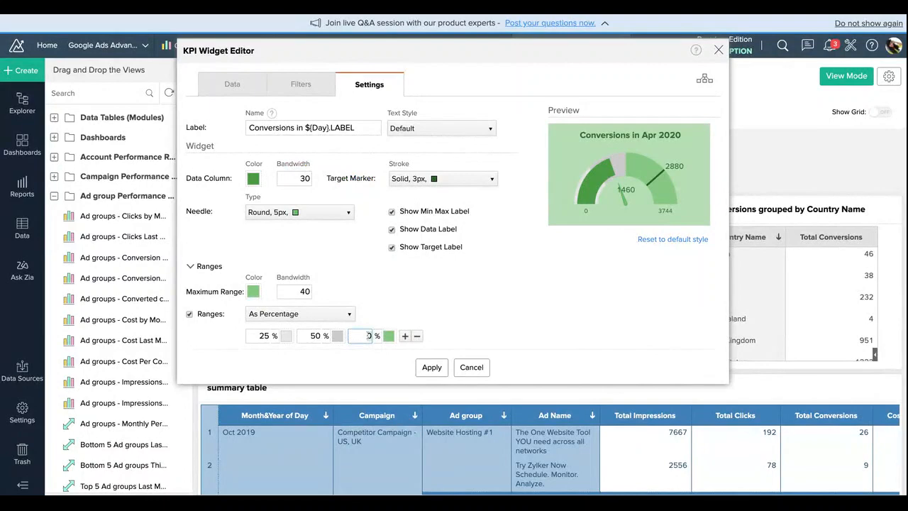
type("75")
left_click(388, 336)
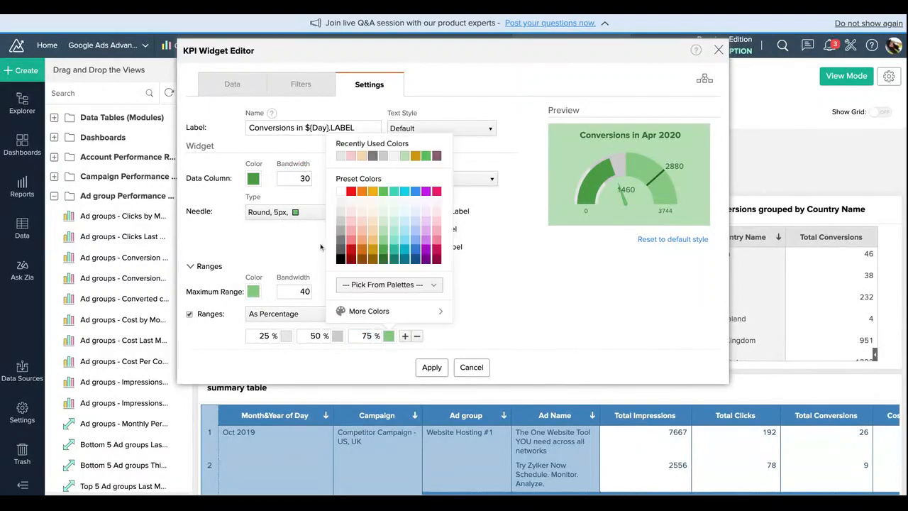
left_click(340, 250)
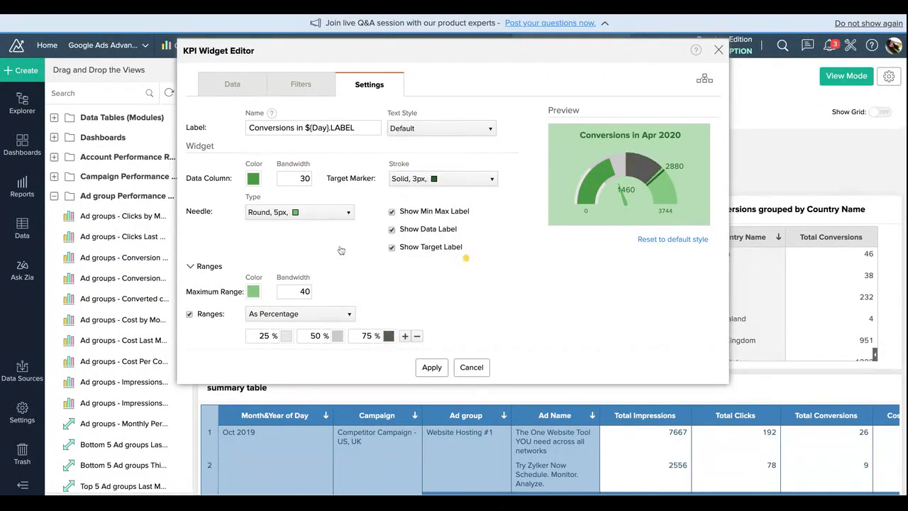
left_click(405, 336)
type("100")
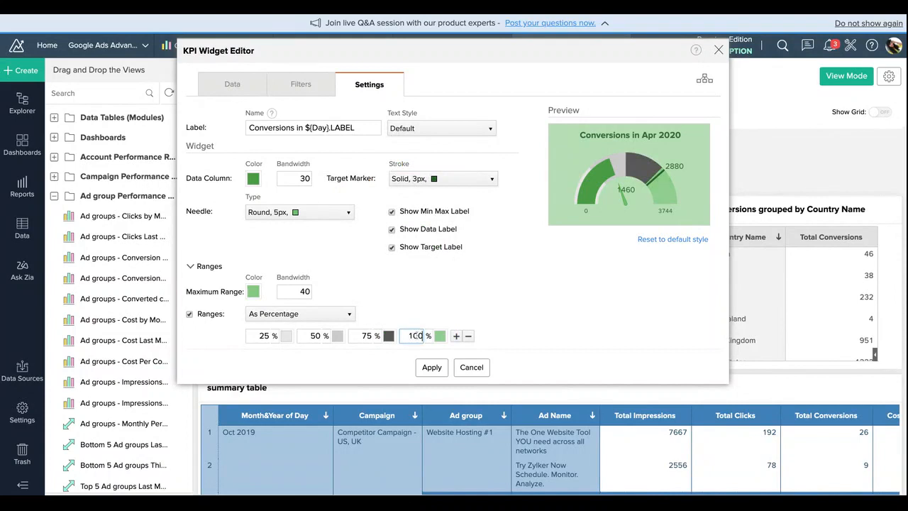
left_click(440, 336)
left_click(395, 261)
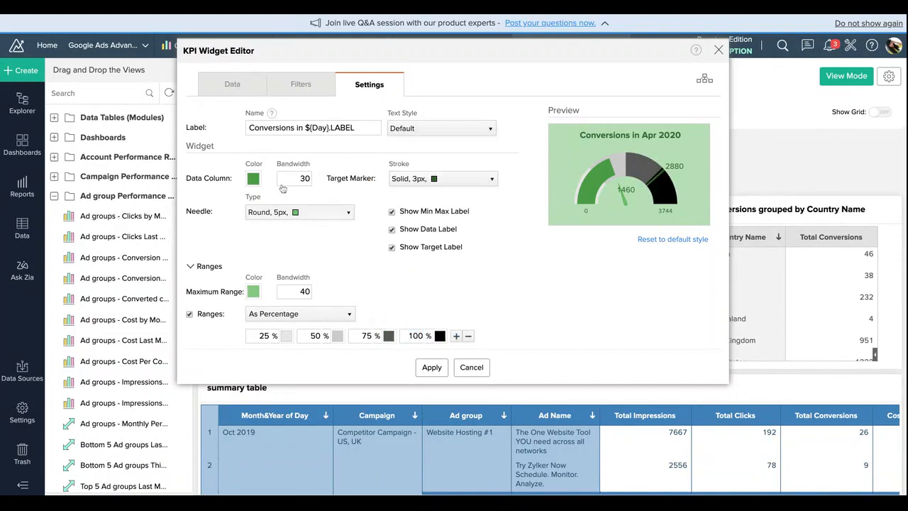
Step: Change the dial's data column color to the recently used dark gold
left_click(258, 293)
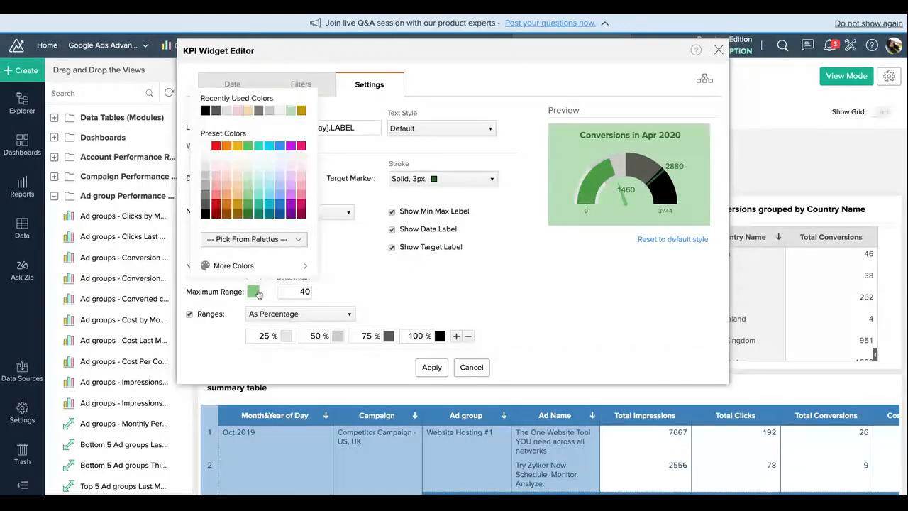
left_click(370, 252)
left_click(251, 178)
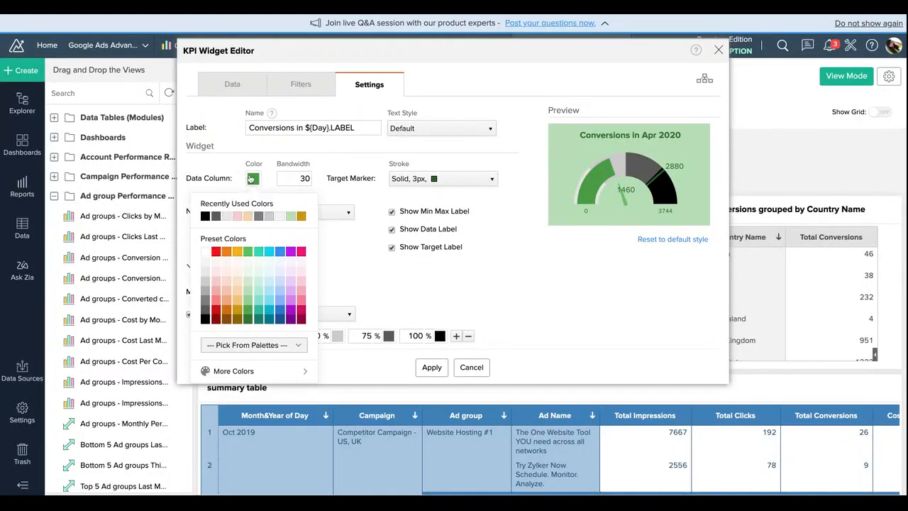
left_click(300, 215)
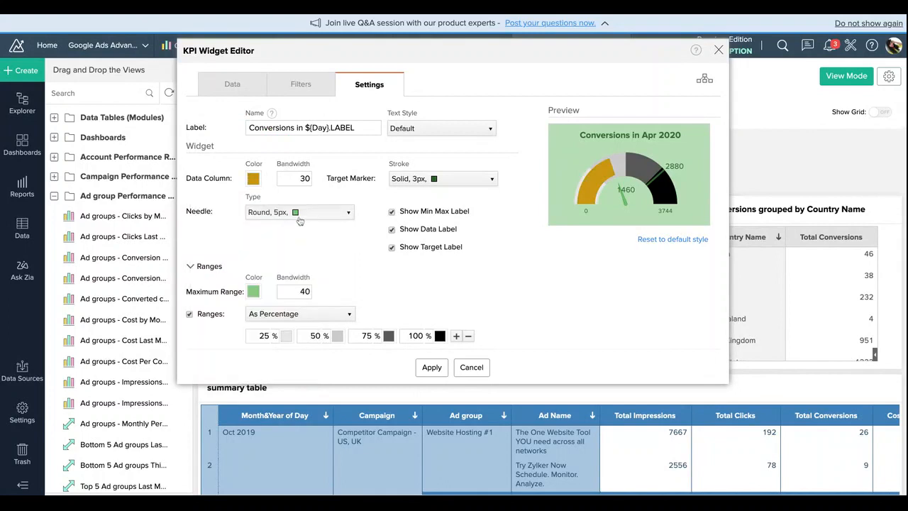
Step: Recolor the dial's maximum range with the dark gold preset and add the widget to the dashboard
left_click(254, 292)
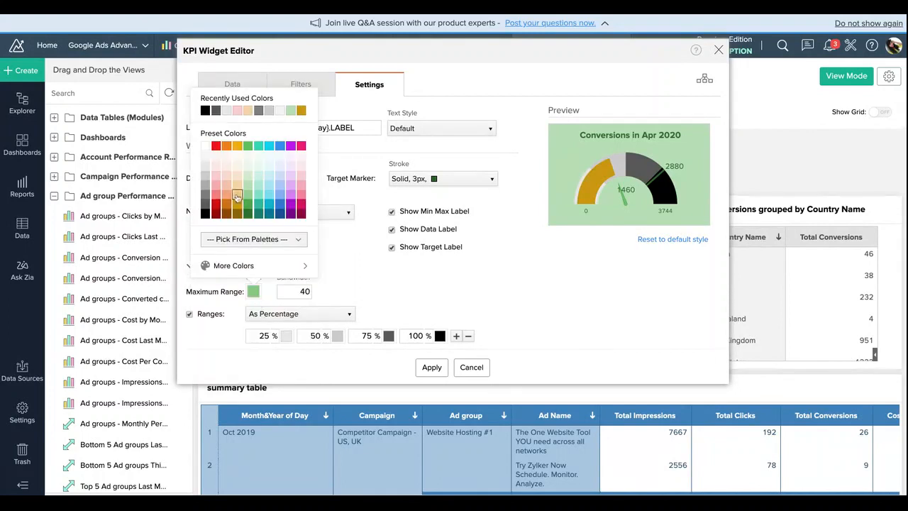
left_click(270, 195)
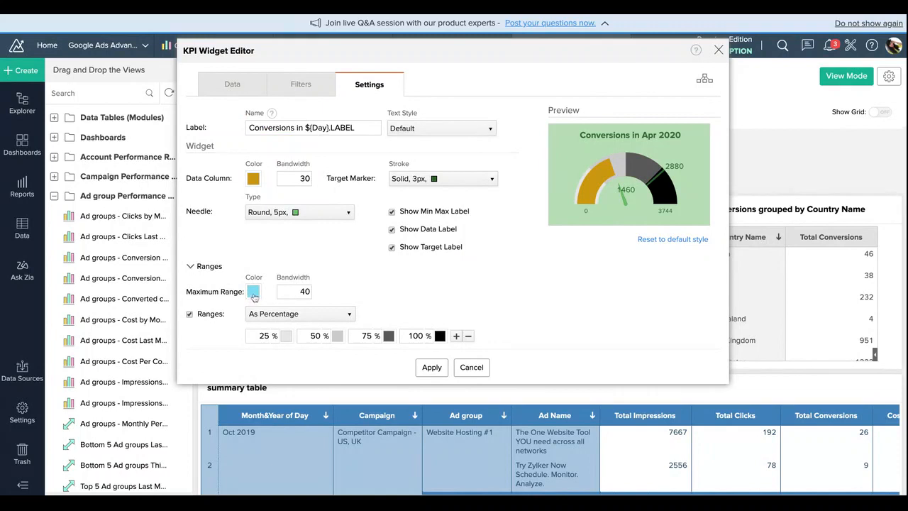
left_click(253, 296)
left_click(238, 204)
left_click(430, 367)
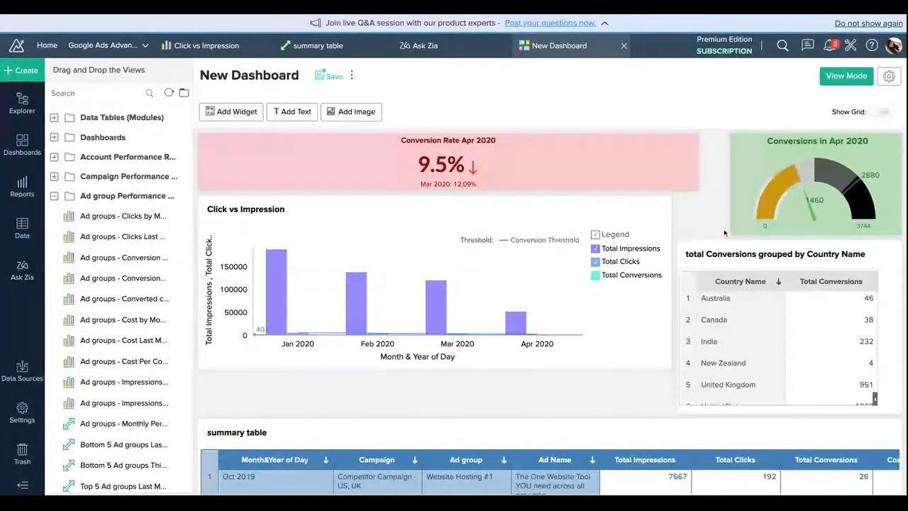
Step: Make the conversion rate widget taller and extend the dial chart widget down to the same height
left_click_drag(683, 190, 683, 243)
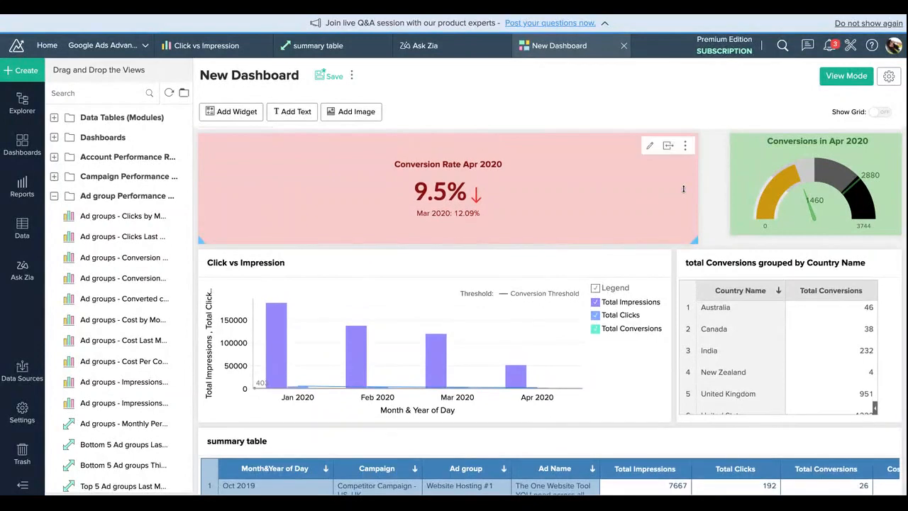
left_click(761, 194)
left_click(753, 224)
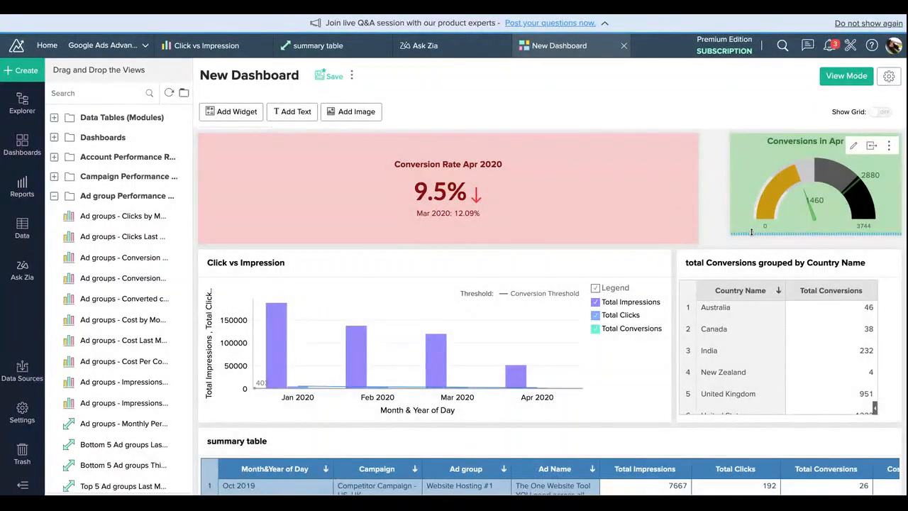
left_click_drag(752, 232, 752, 242)
Step: Select both KPI widgets, spread them evenly across the dashboard's full width, and clear the selection
left_click(739, 179)
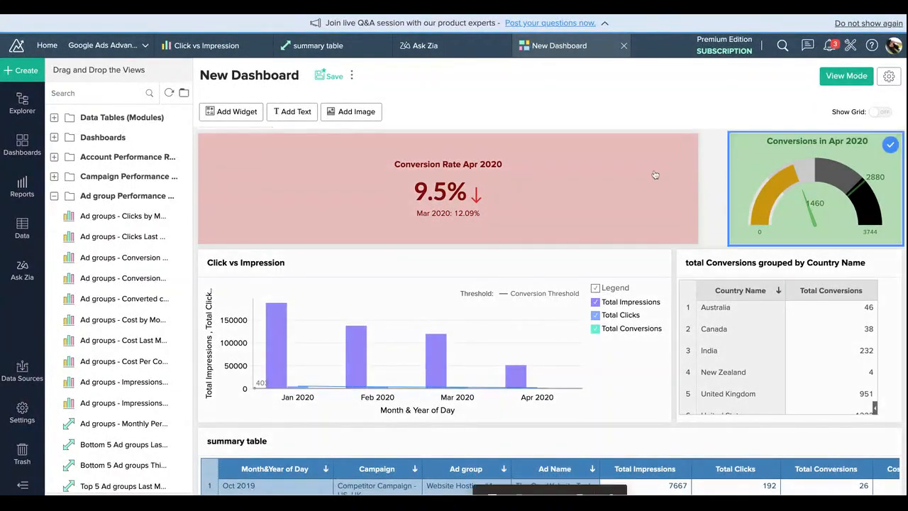
left_click(654, 175)
left_click(550, 467)
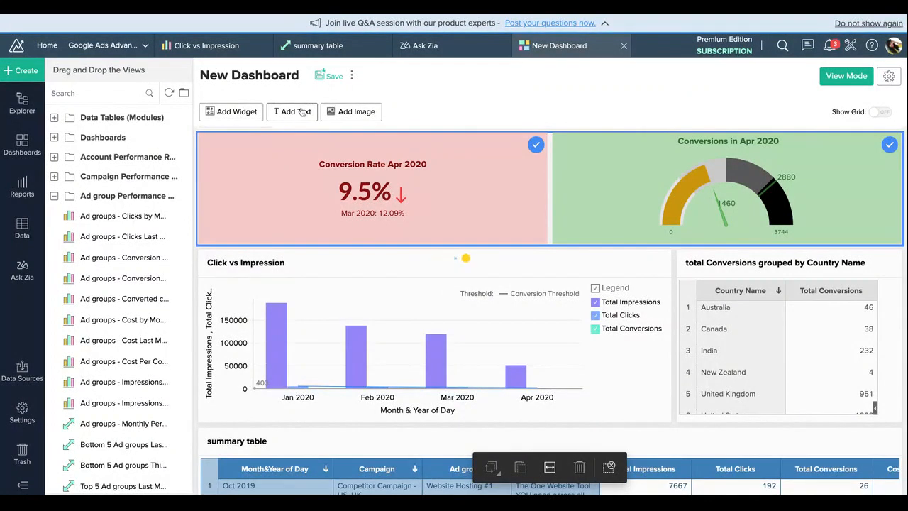
left_click(607, 470)
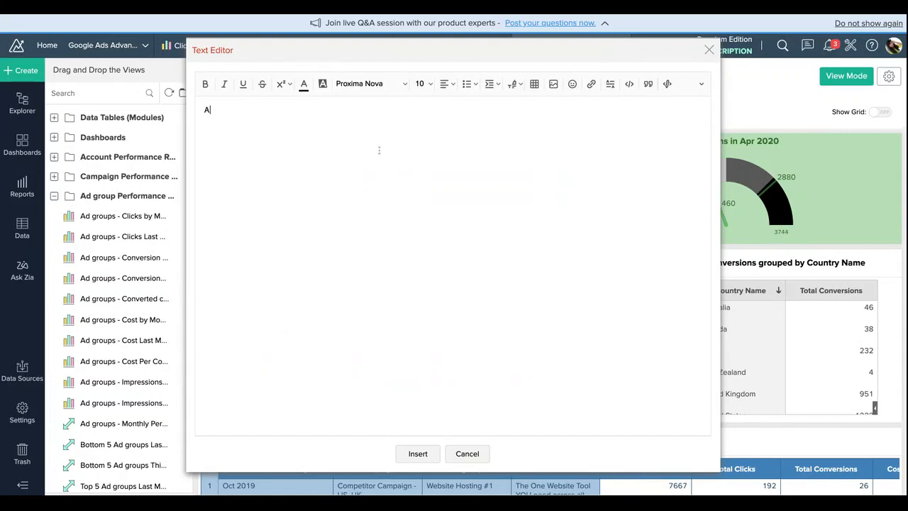
Step: Add a text element to the dashboard reading "Ads Performance Dashboard"
type("Ads Pr")
key("BackSpace")
key("BackSpace")
key("BackSpace")
type("nce Dashboard")
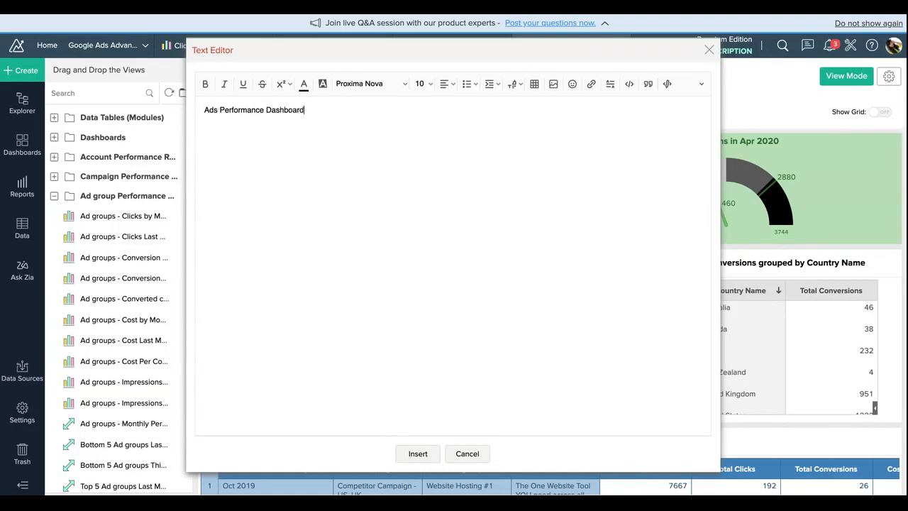
Step: Format the whole title text in Tahoma at size 36
key("ctrl+a")
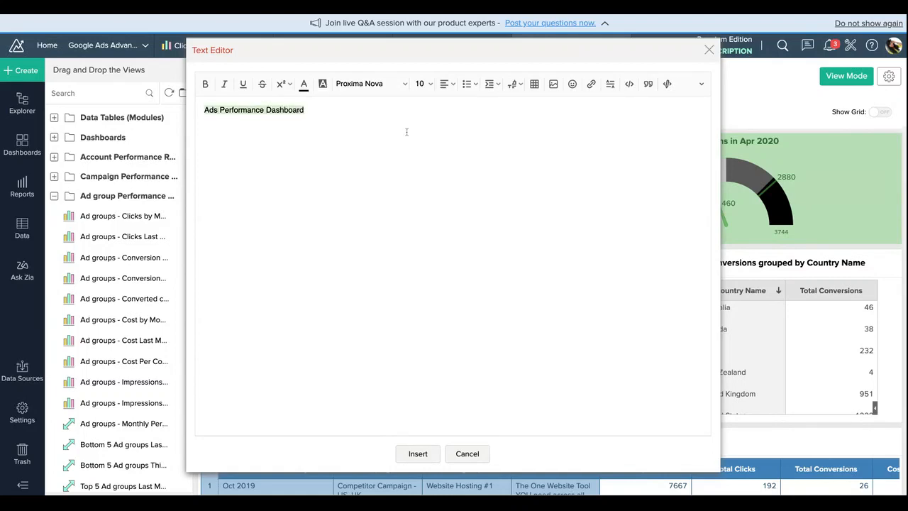
left_click(423, 84)
left_click(435, 203)
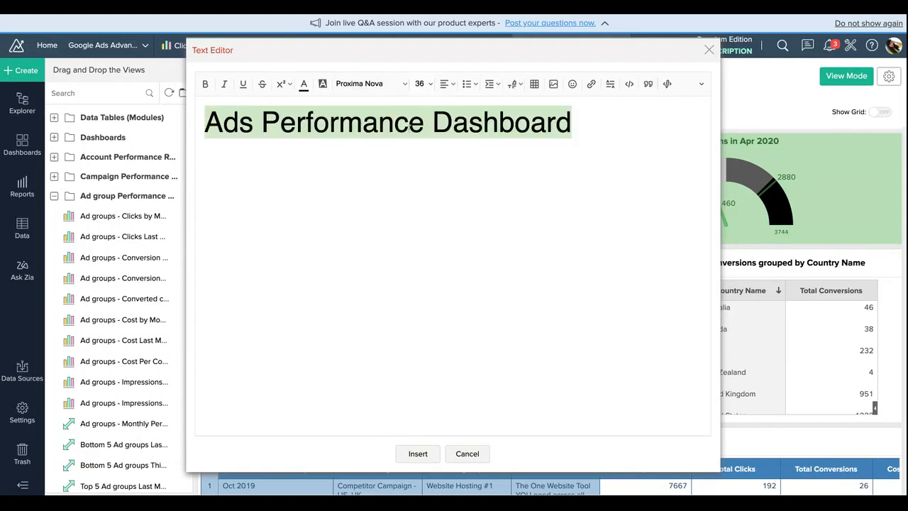
left_click(405, 84)
left_click(379, 189)
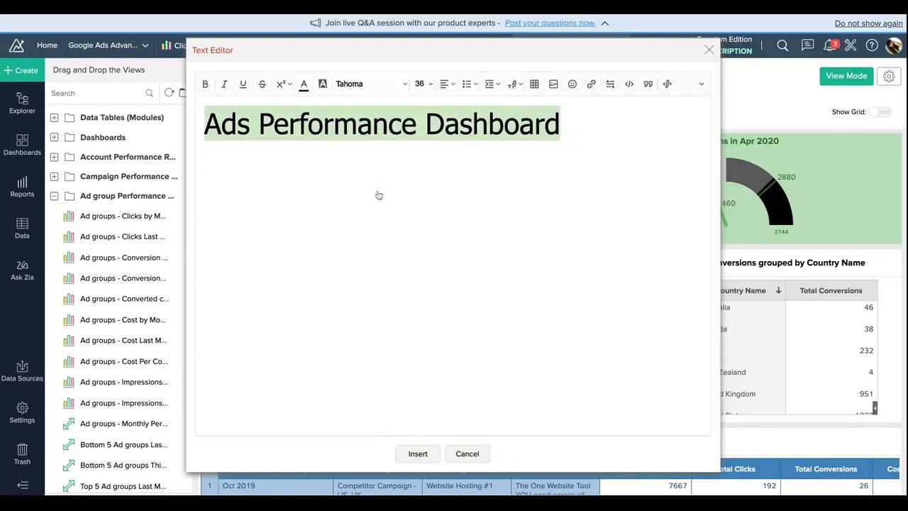
Step: Colour the dashboard title text dark yellow and centre it
left_click(303, 84)
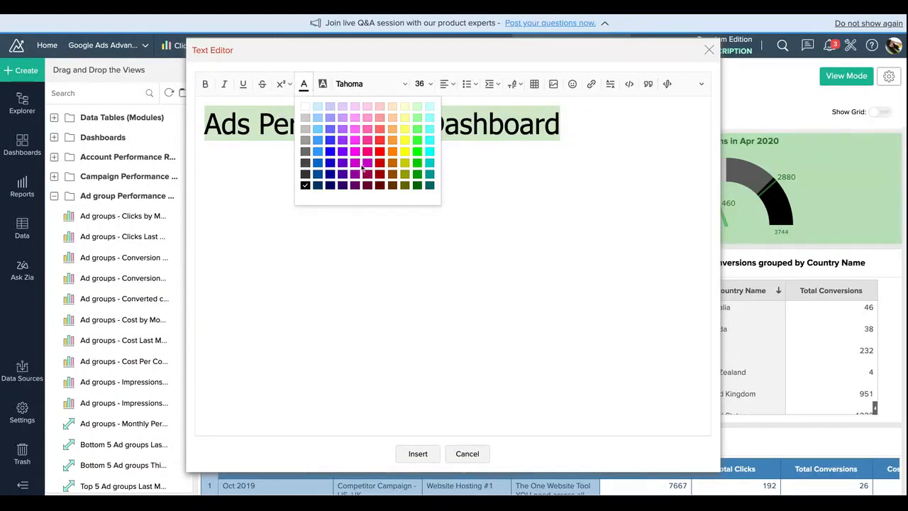
left_click(406, 165)
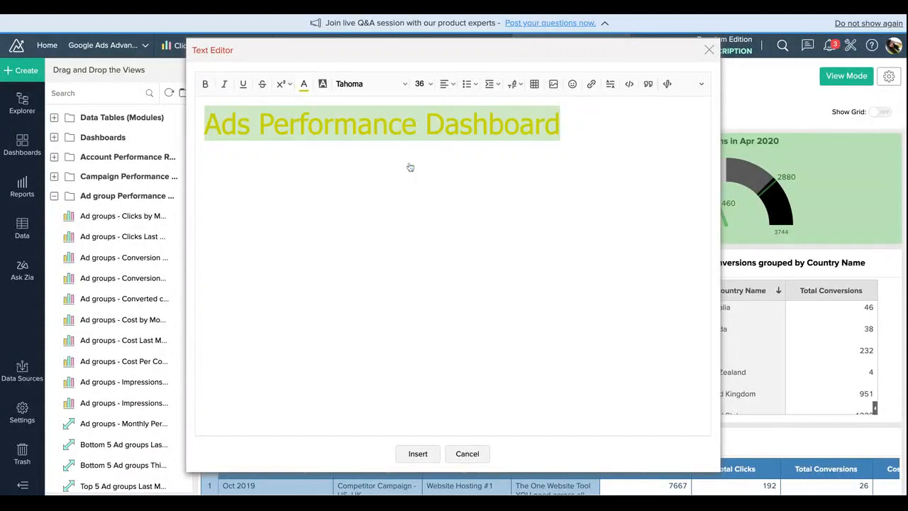
left_click(450, 84)
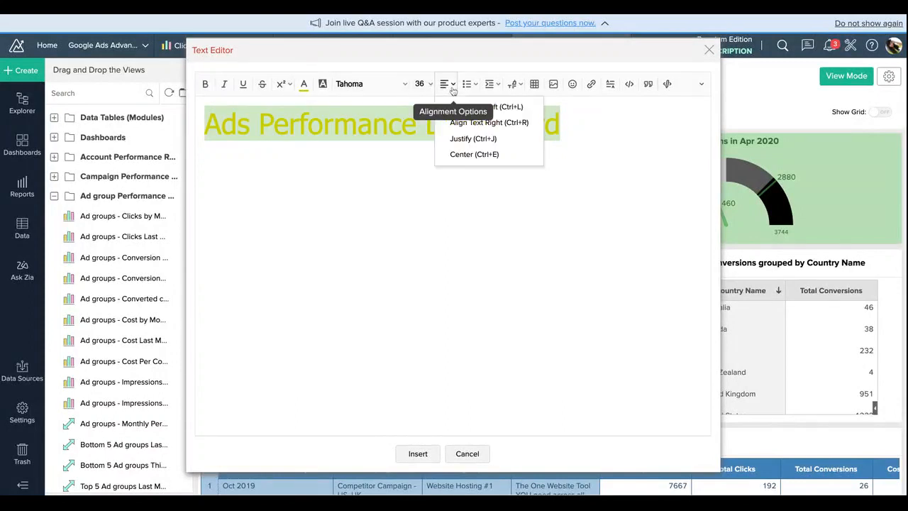
left_click(463, 156)
Step: Insert the formatted title into the dashboard and move it to the very top, above the user filters
left_click(416, 458)
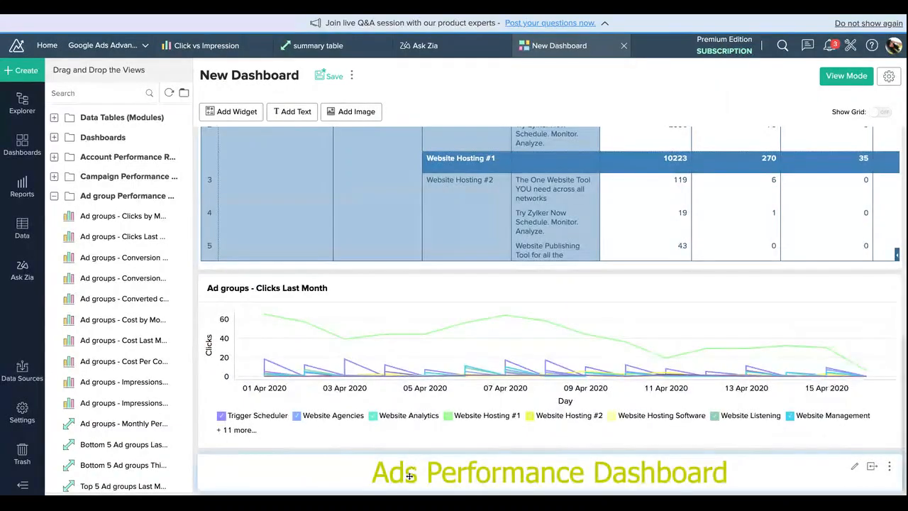
left_click_drag(410, 474, 486, 16)
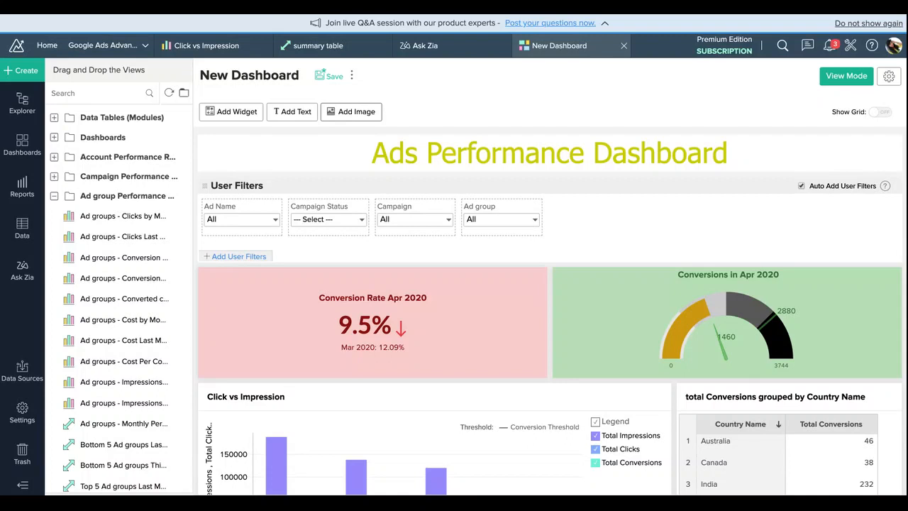
Step: Add a timeline filter to the dashboard's user filters and finish editing the filters
left_click(232, 259)
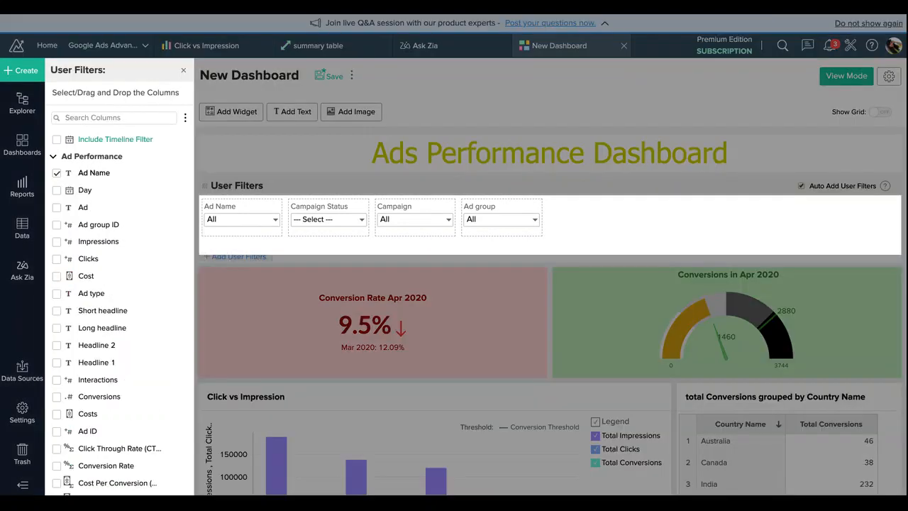
left_click(100, 140)
scroll(91, 376, "down", 2)
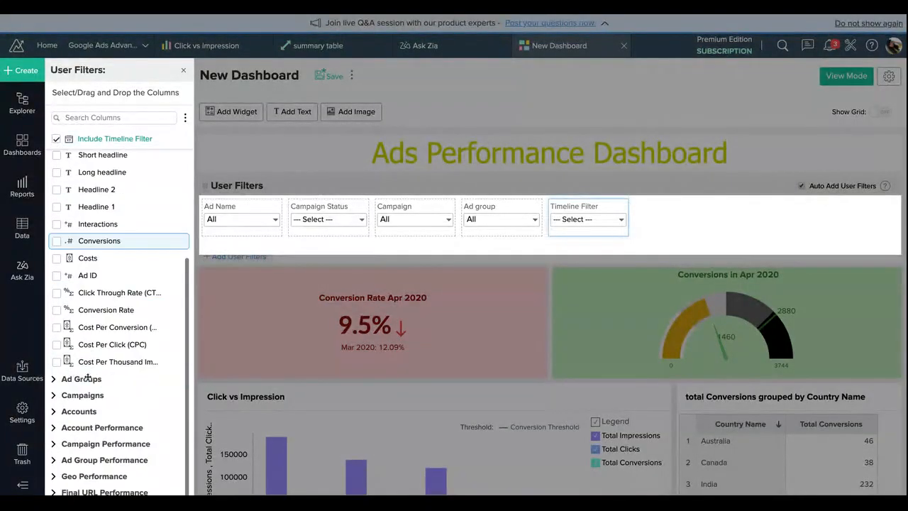
scroll(87, 379, "up", 5)
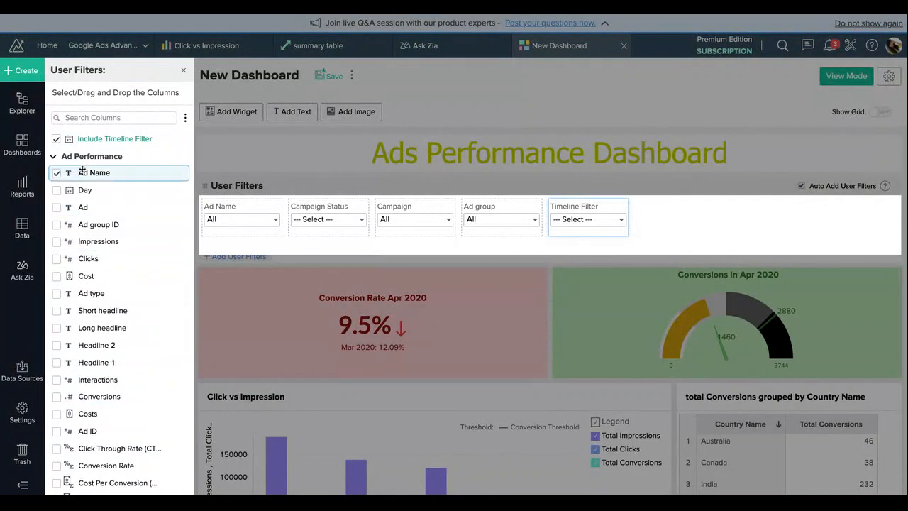
left_click(837, 113)
Step: Switch the dashboard to view mode, try the dark, teal and navy theme presets, and apply the pale blue light preset
left_click(847, 75)
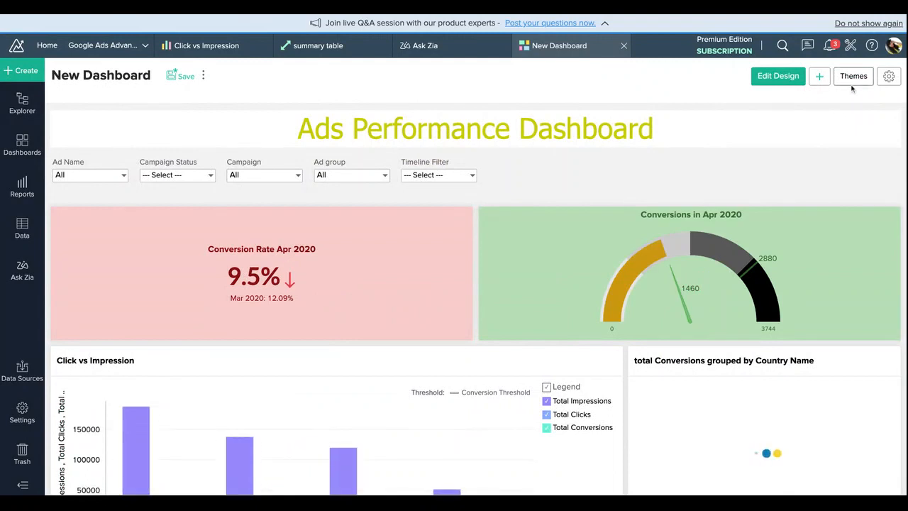
left_click(852, 81)
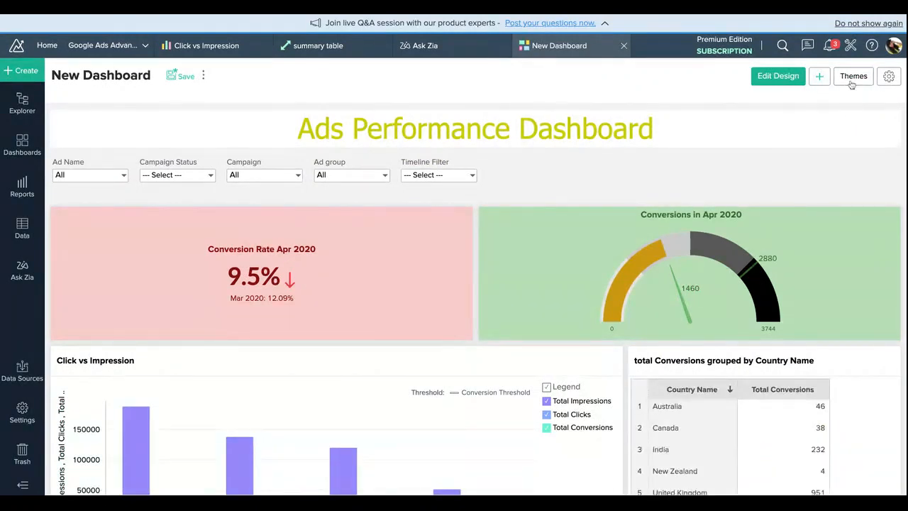
left_click(681, 114)
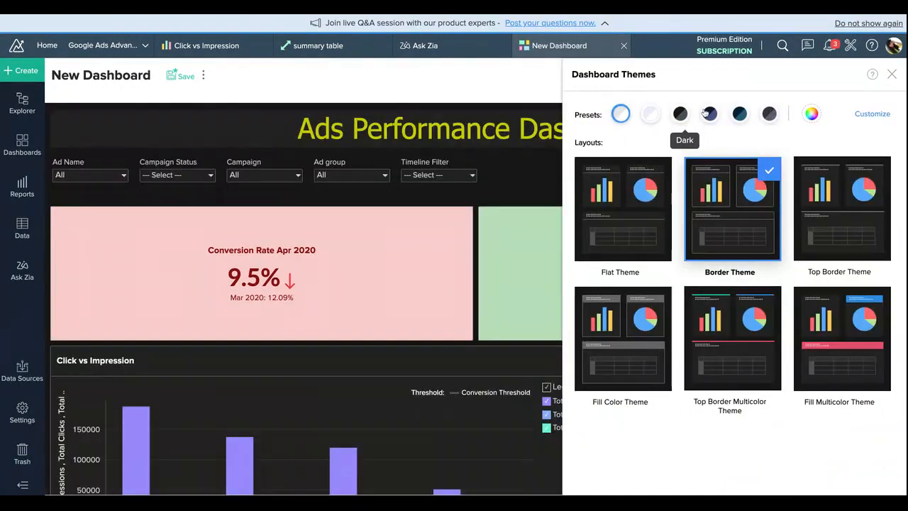
left_click(739, 114)
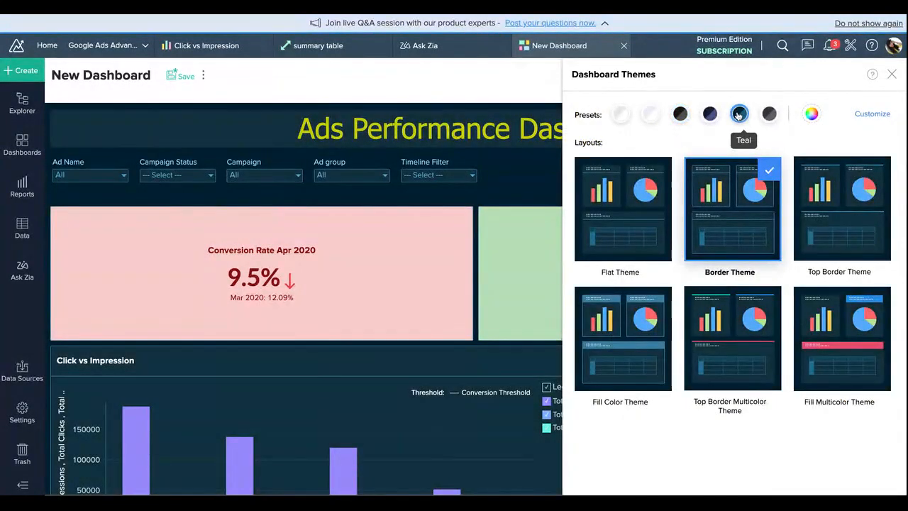
left_click(711, 113)
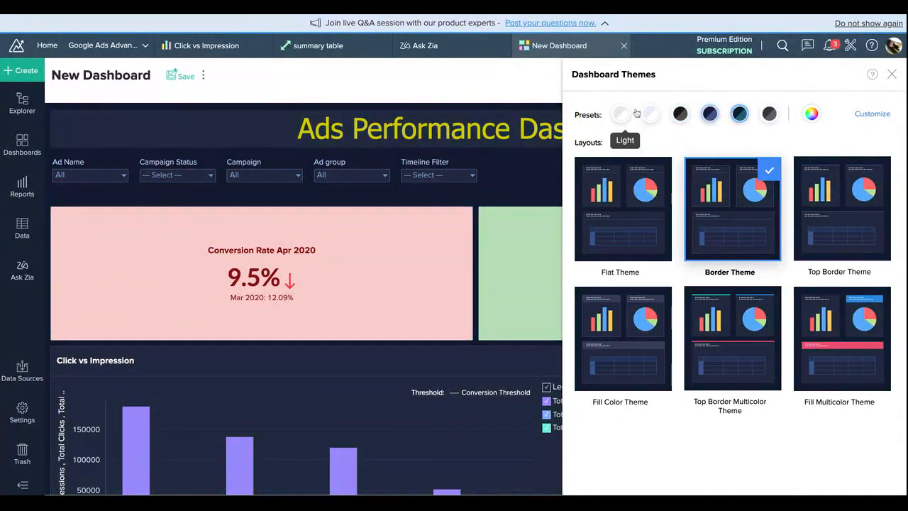
left_click(651, 114)
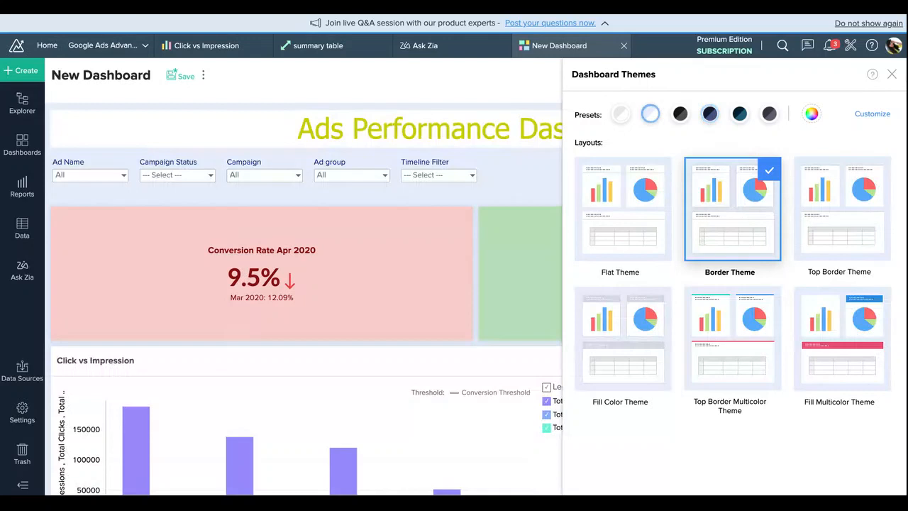
left_click(892, 74)
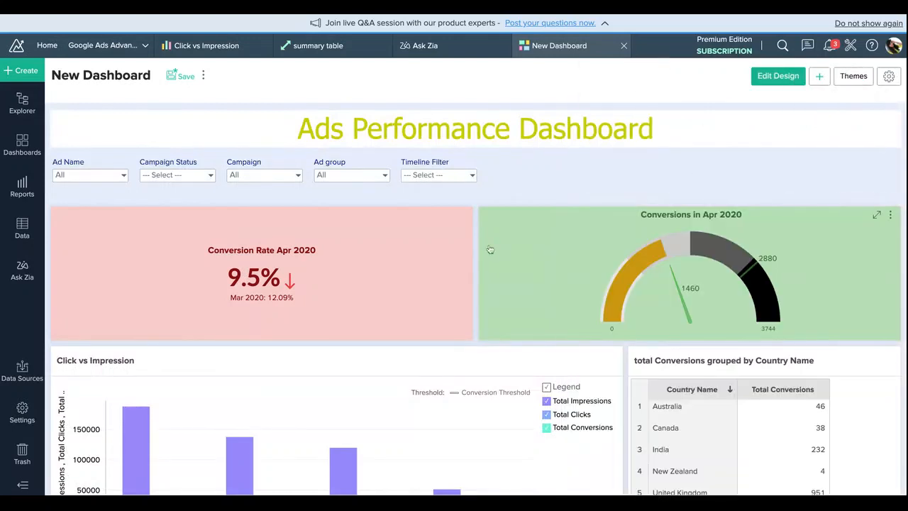
Step: Filter the dashboard to the campaign "Competitor Campaign - US, UK" and look through the filtered reports
left_click(123, 175)
left_click(210, 175)
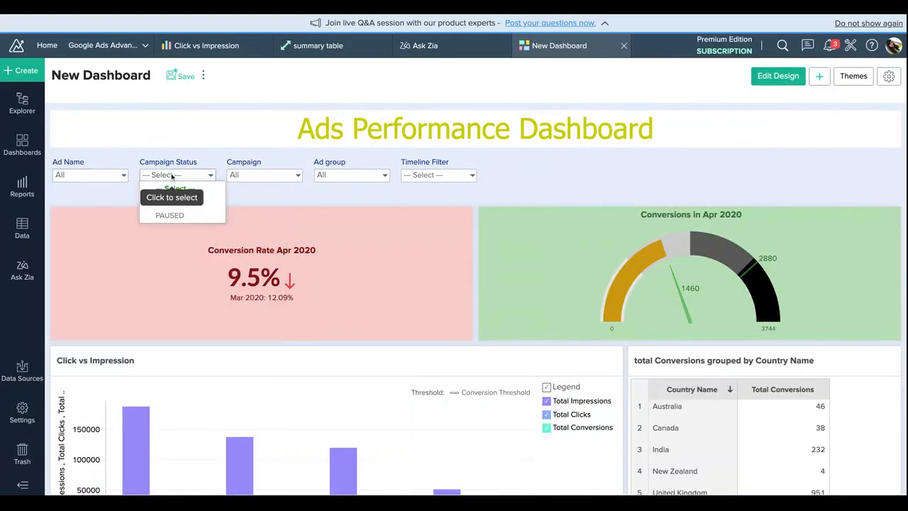
left_click(247, 205)
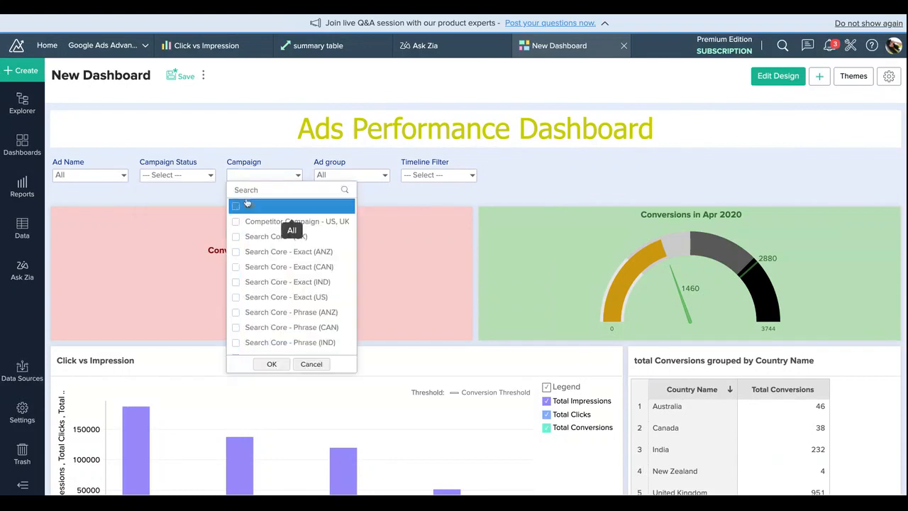
left_click(263, 221)
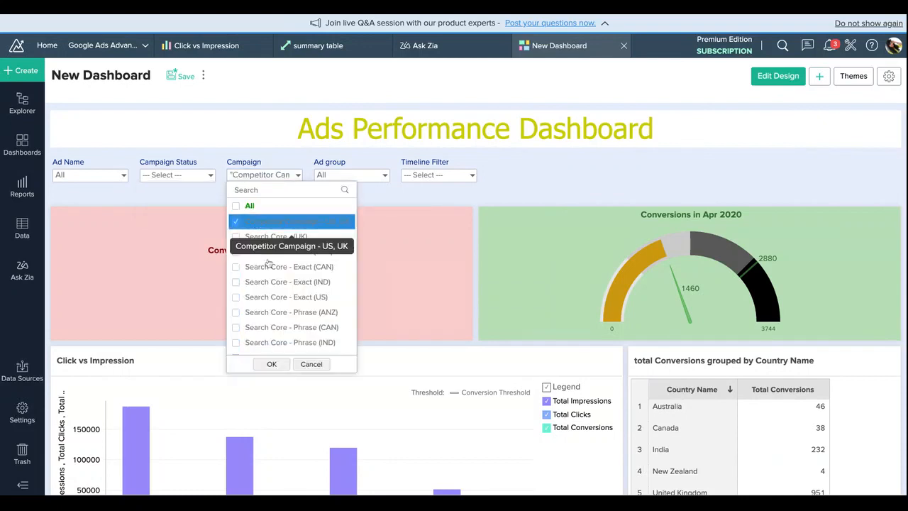
left_click(272, 364)
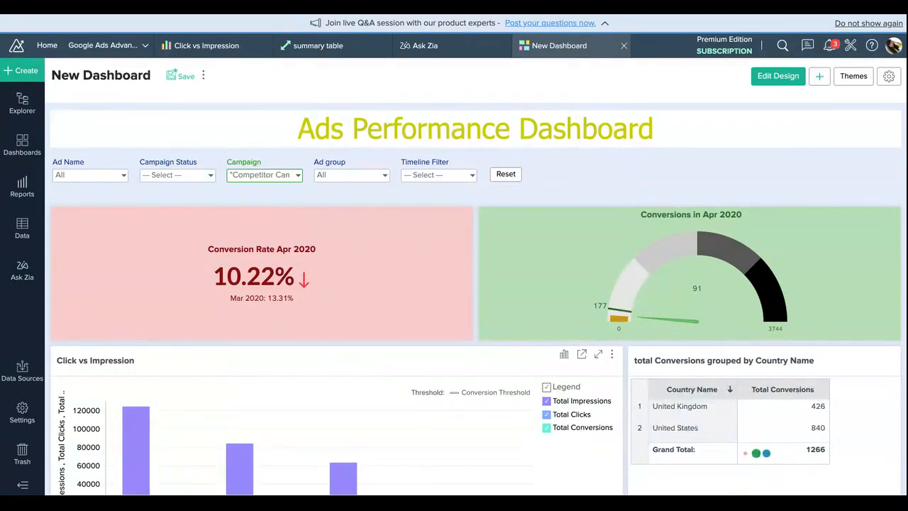
scroll(475, 319, "down", 5)
scroll(475, 320, "down", 3)
scroll(476, 319, "up", 10)
Step: Save the dashboard as "Ads Performance Dashboard" in the ZA folder
left_click(175, 79)
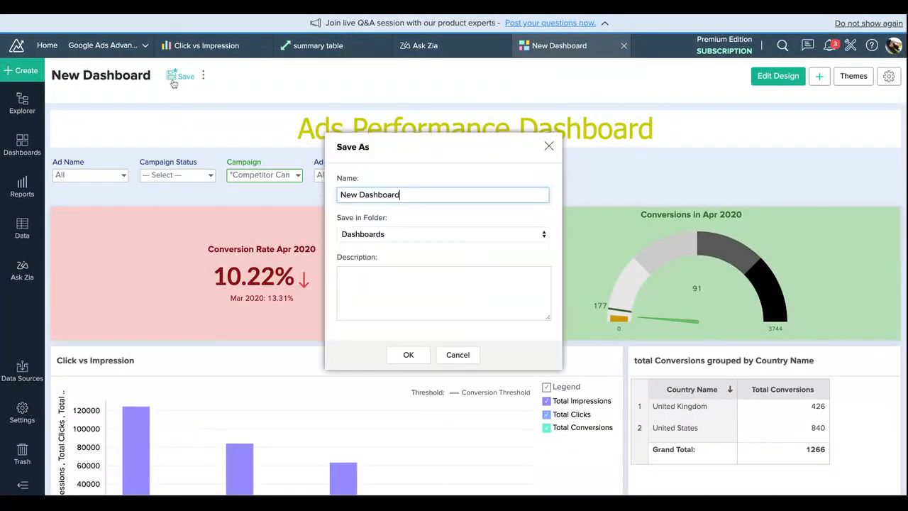
double_click(348, 195)
type("Ads")
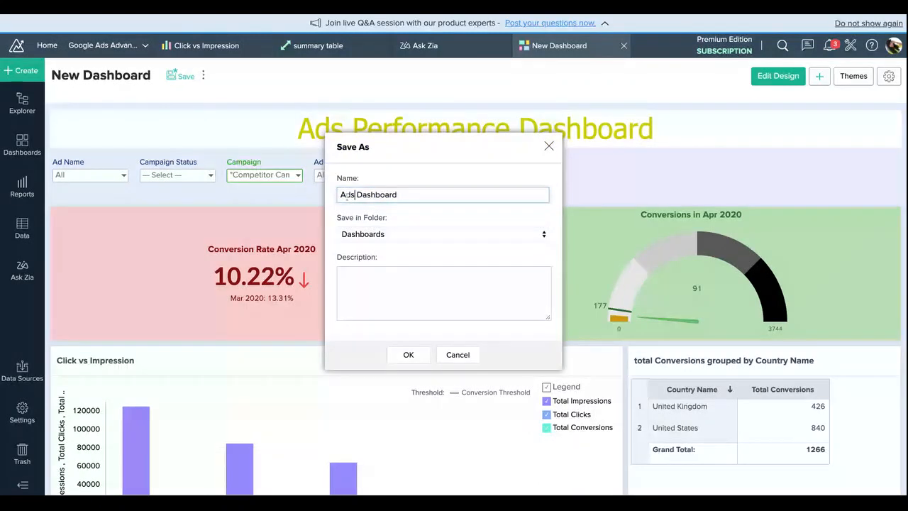
type(" Perfor,ma")
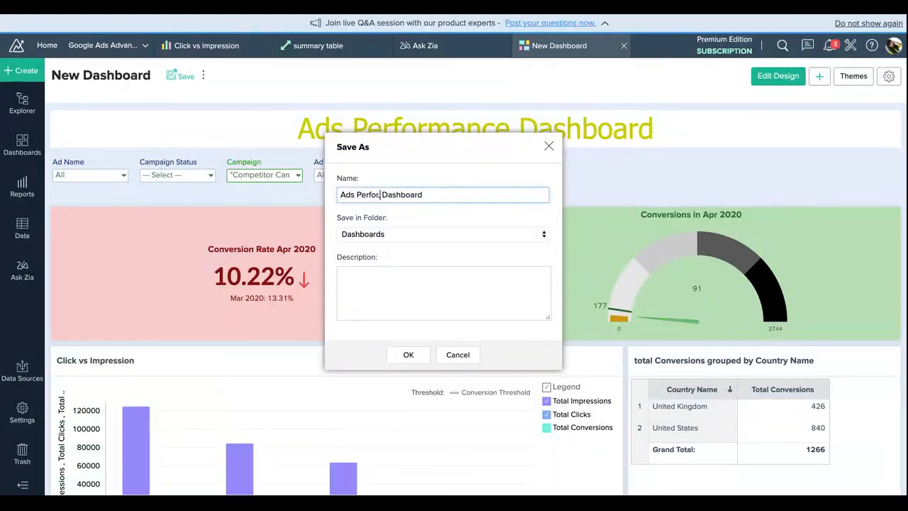
key("BackSpace")
key("BackSpace")
key("BackSpace")
type("mance")
left_click(376, 237)
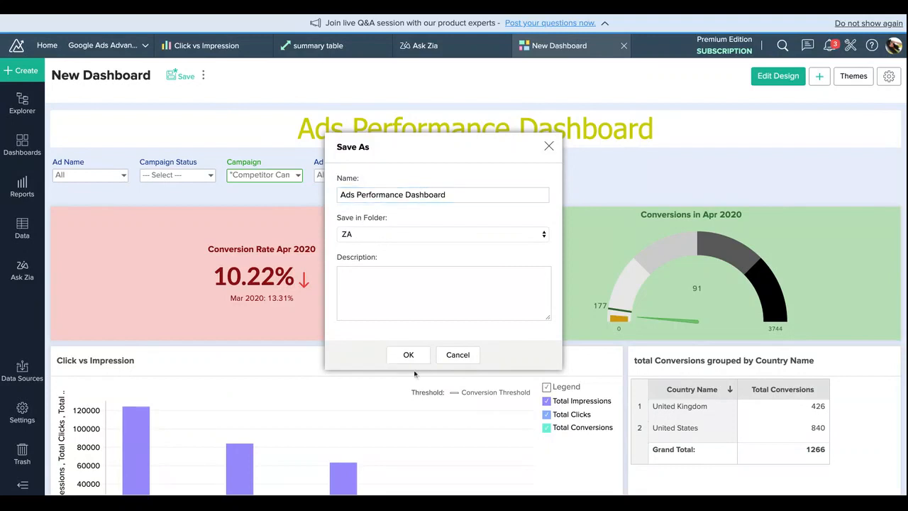
left_click(409, 355)
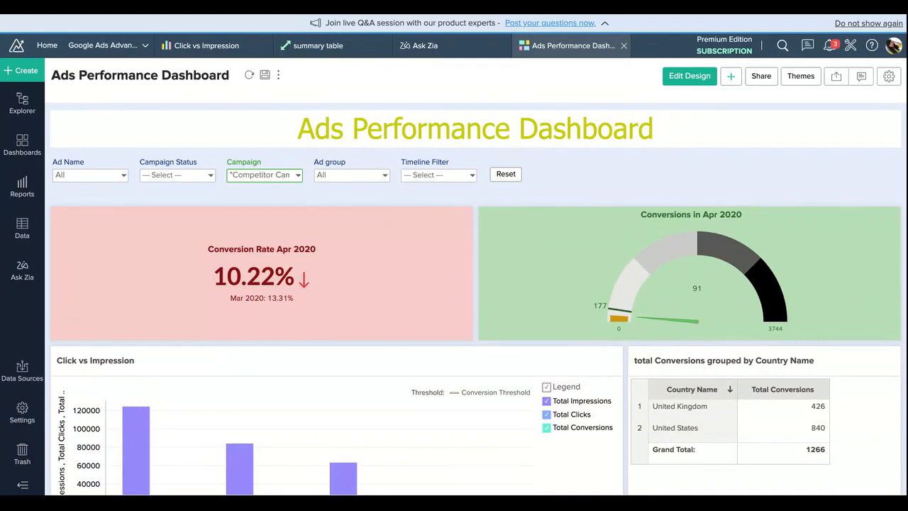
Step: Start sharing the dashboard with new users and enter the recipient's e-mail address
left_click(761, 76)
left_click(773, 95)
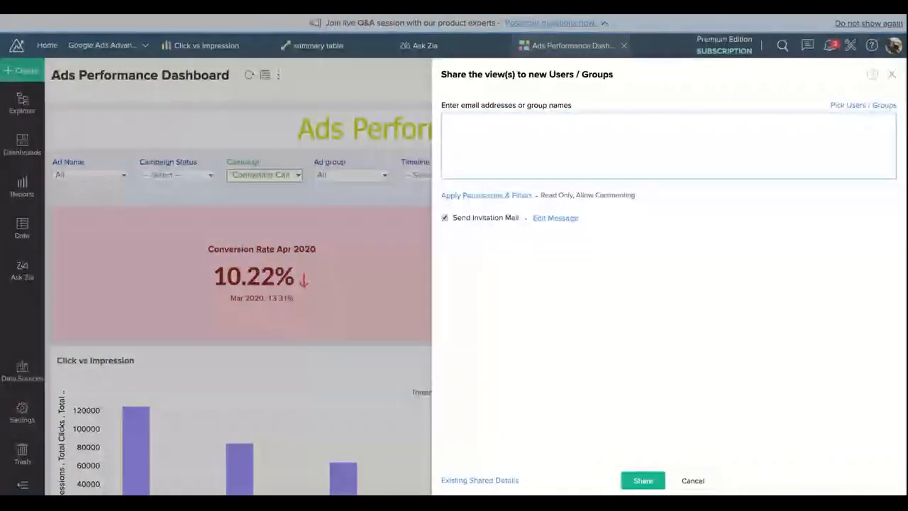
type("pa")
left_click(476, 141)
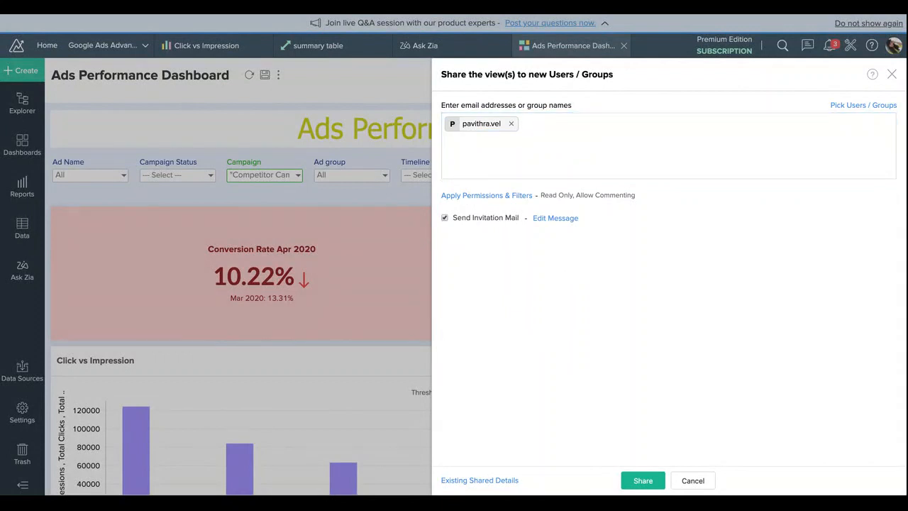
Step: Grant the View Underlying Data permission and toggle the Clicks, Costs and Conversions columns of Ad Performance for the shared user
left_click(477, 196)
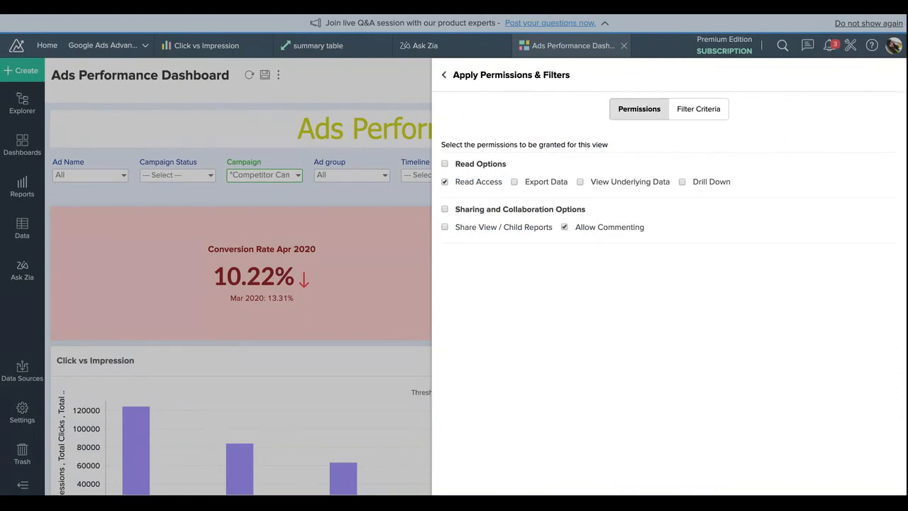
left_click(581, 181)
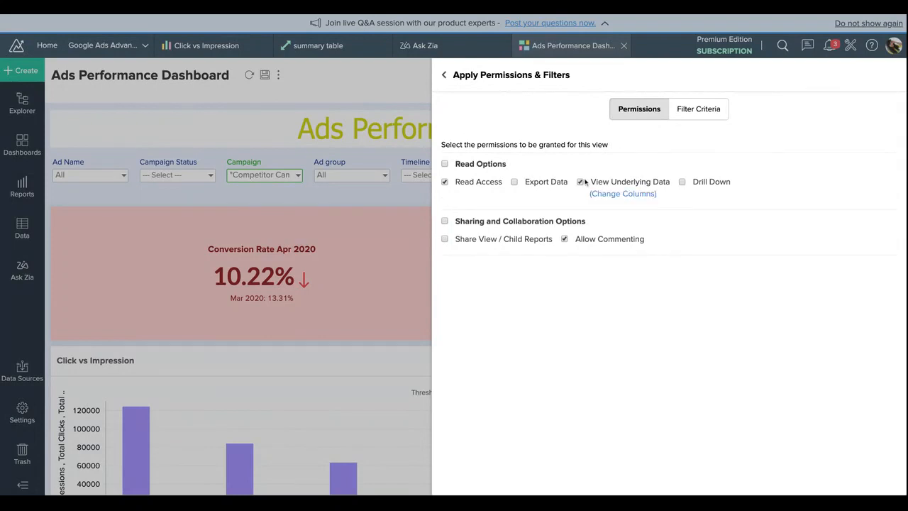
left_click(625, 194)
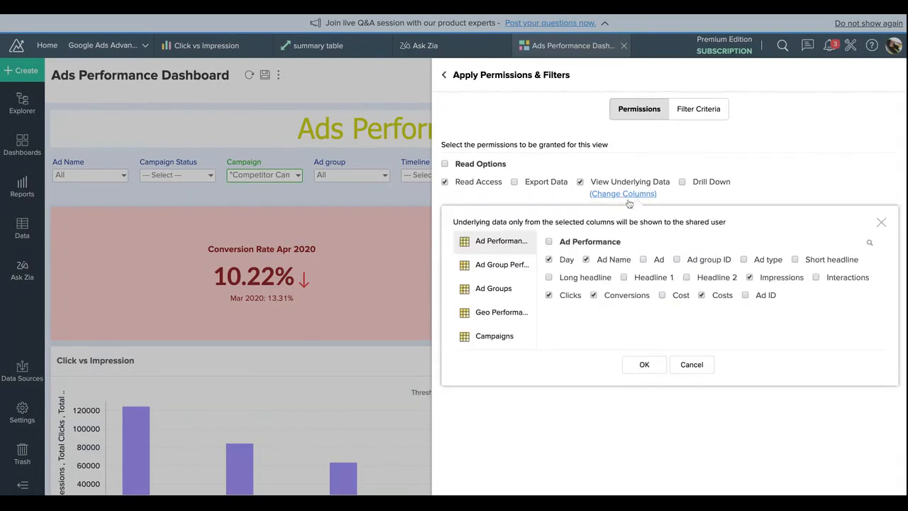
left_click(563, 299)
left_click(701, 297)
left_click(608, 299)
left_click(644, 364)
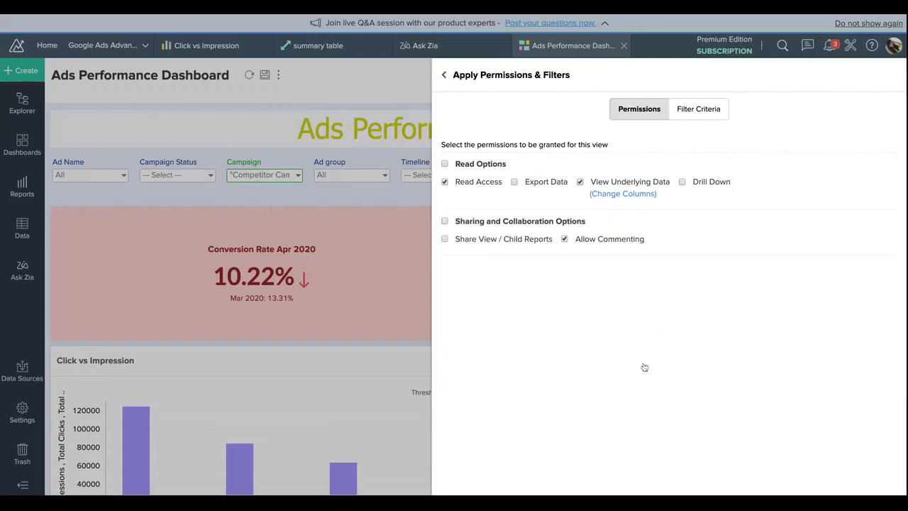
Step: Open the filter criteria for the shared user and search the available columns for "Stat"
left_click(713, 116)
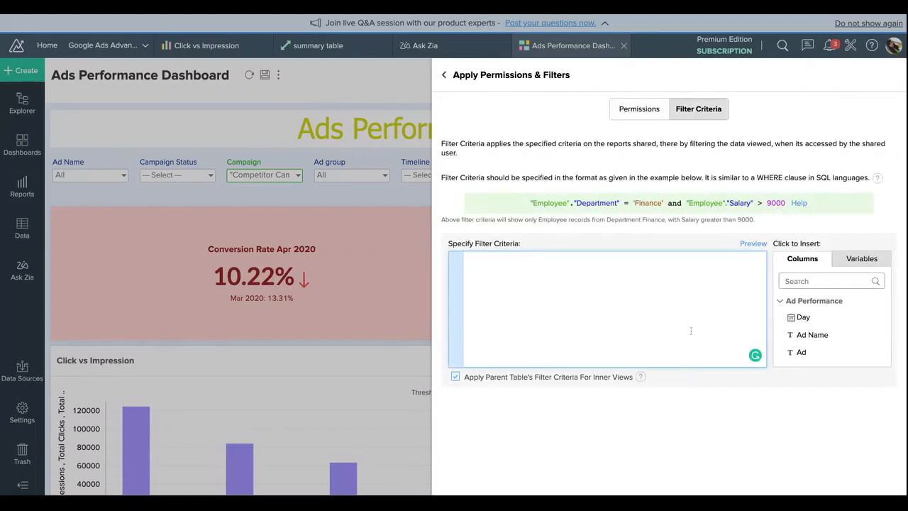
scroll(822, 338, "down", 5)
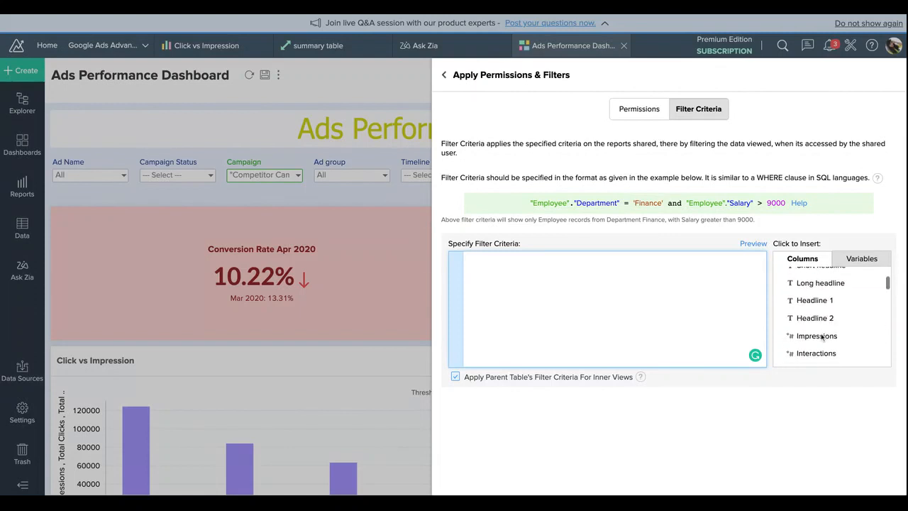
scroll(822, 338, "up", 5)
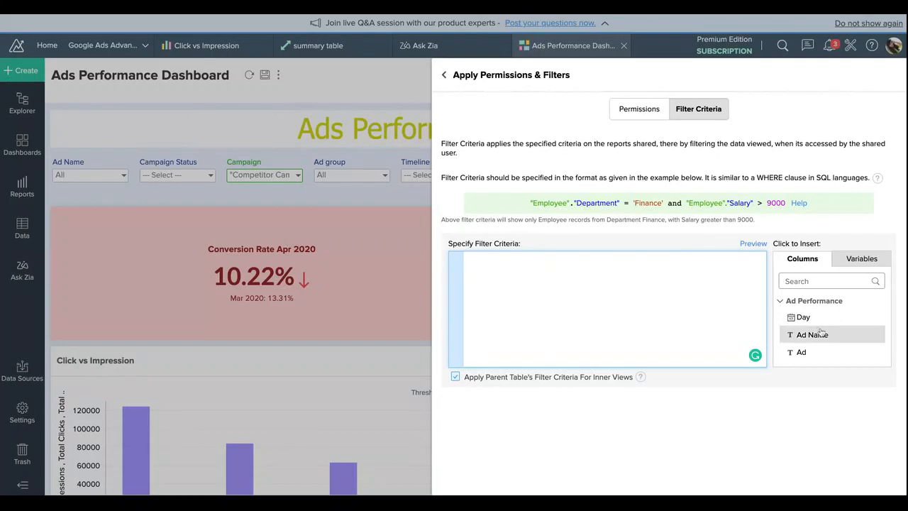
scroll(816, 333, "down", 10)
scroll(816, 333, "up", 10)
left_click(780, 301)
left_click(790, 282)
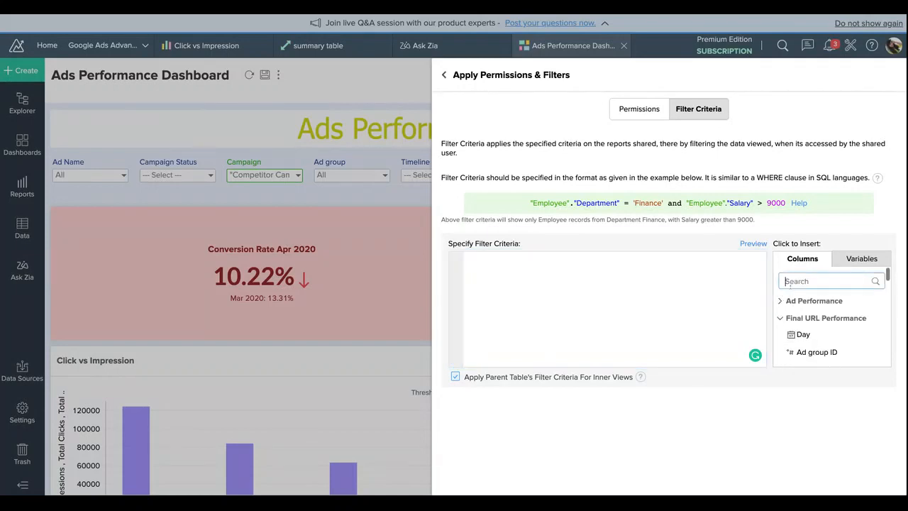
type("Stat")
scroll(799, 319, "down", 5)
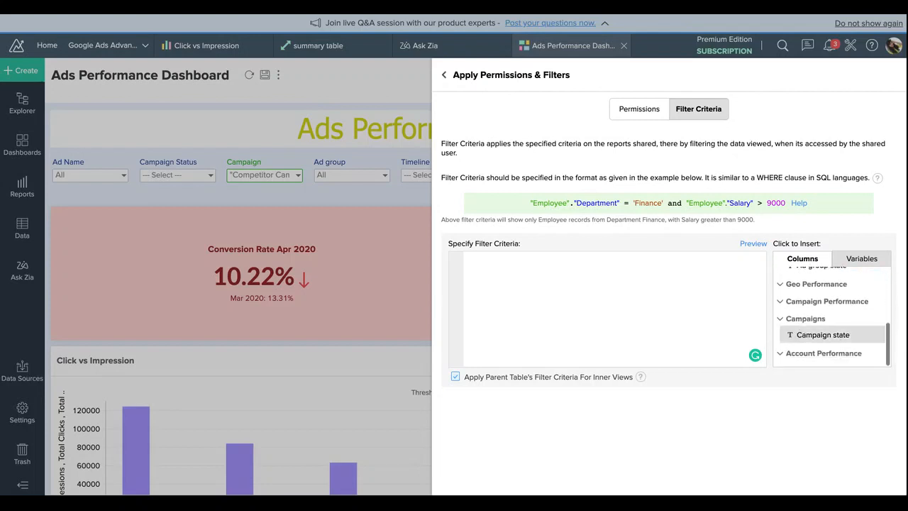
left_click(799, 334)
key("BackSpace")
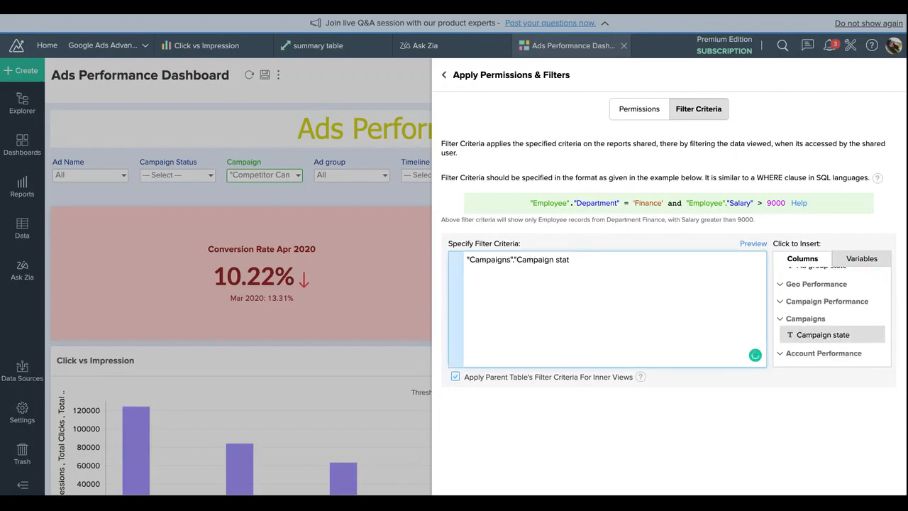
key("super+BackSpace")
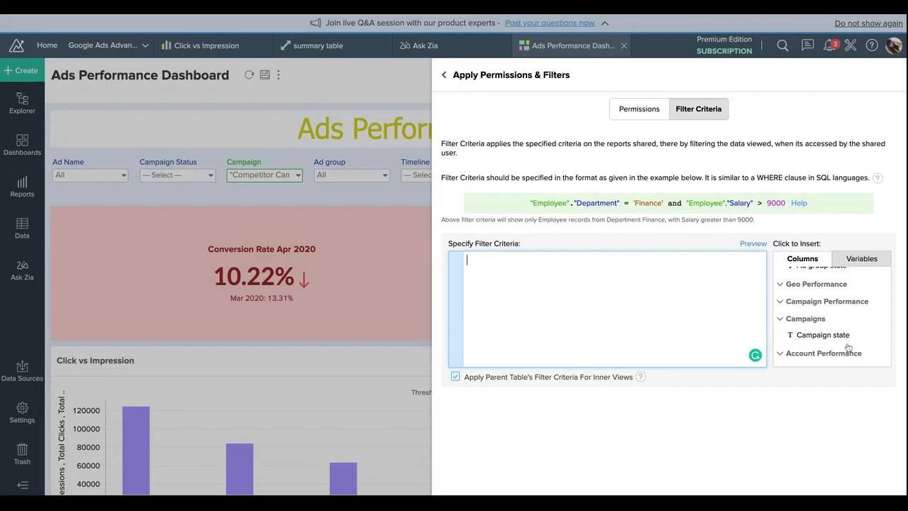
Step: Set the share's filter criteria to "Campaigns"."Campaign state"='Enablded', inserting the Campaign state column from the Campaigns table
left_click(811, 304)
left_click(809, 335)
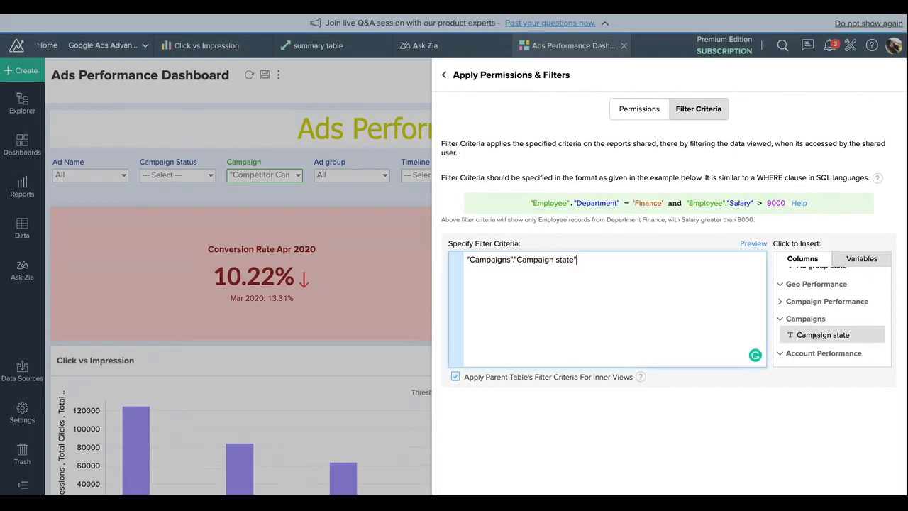
type("='E")
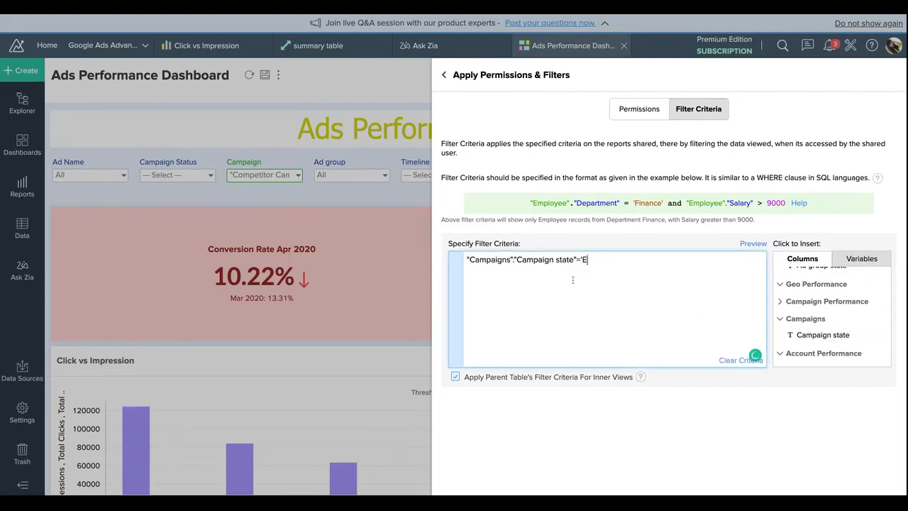
type("nablded'")
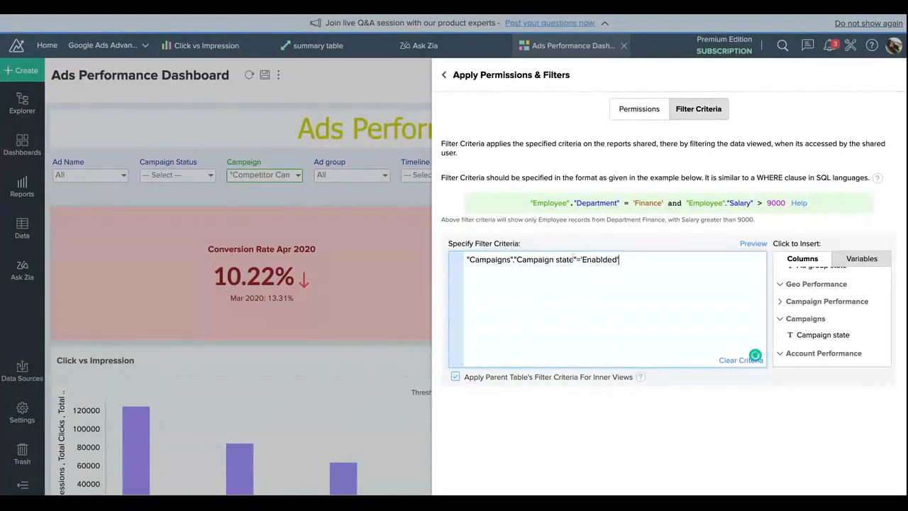
Step: Preview the dashboard with the filter criteria applied, and leave the sharing setup without sharing
left_click(447, 350)
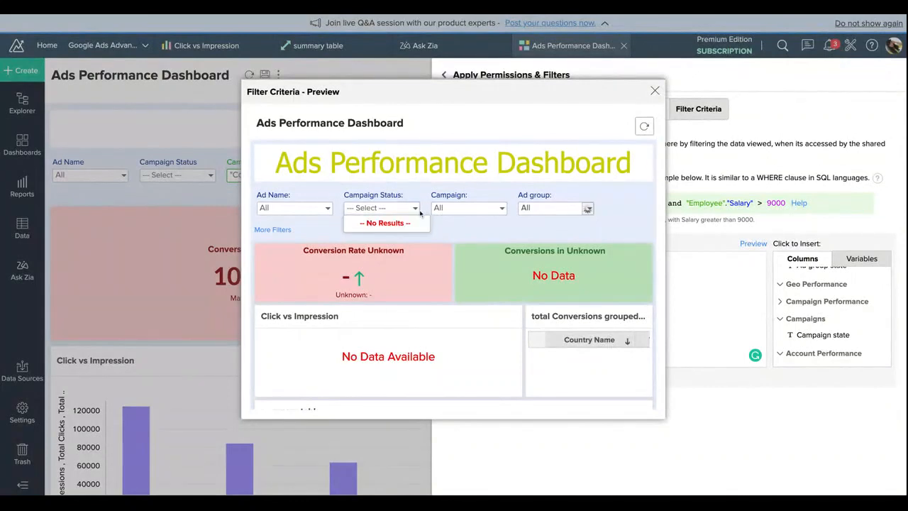
left_click(655, 91)
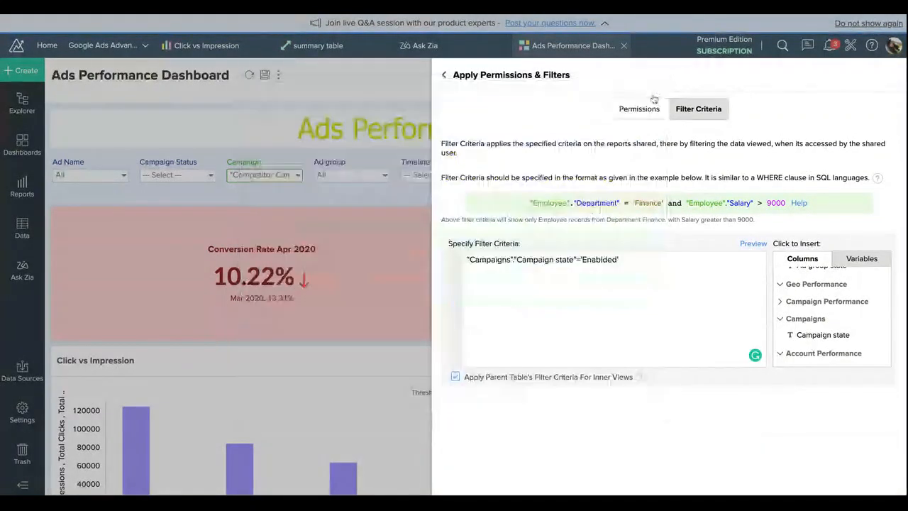
left_click(447, 71)
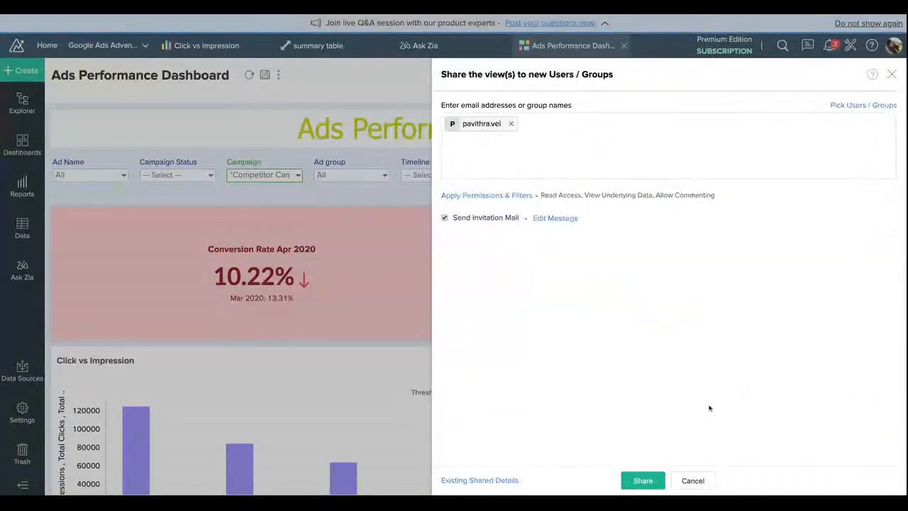
left_click(694, 481)
Step: Start emailing the dashboard as a PDF with the layout as in the dashboard and add the recipient's e-mail address
left_click(762, 76)
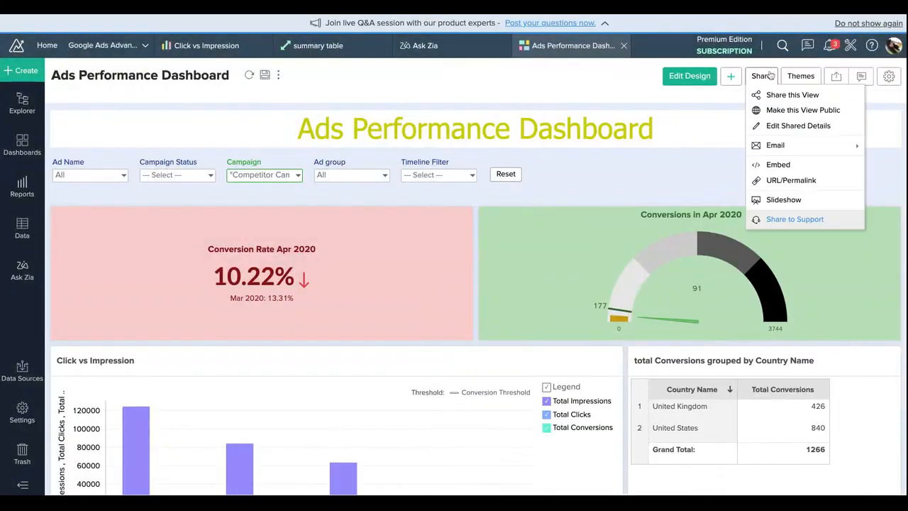
mouse_move(792, 144)
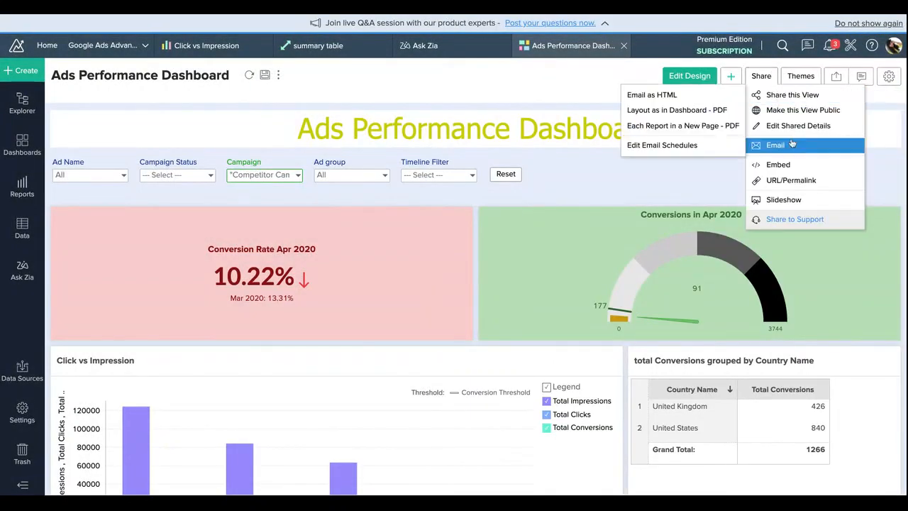
left_click(697, 117)
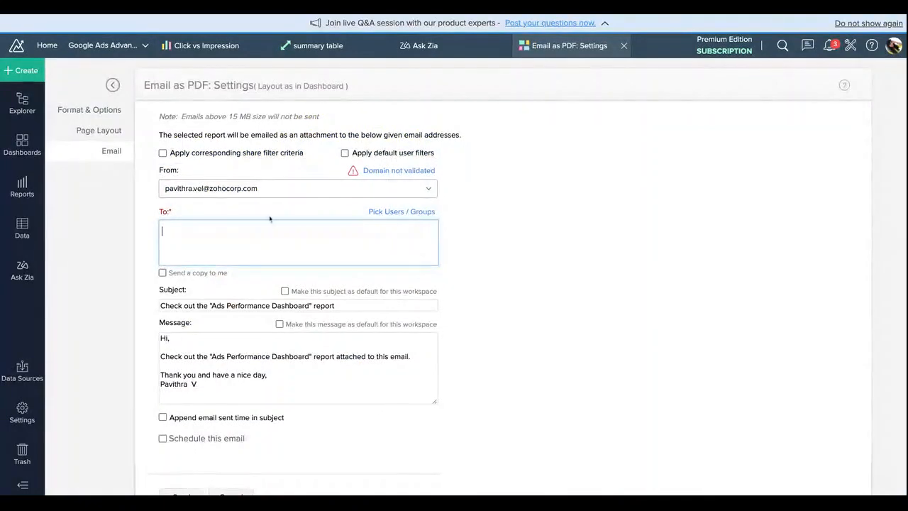
type("p")
left_click(260, 248)
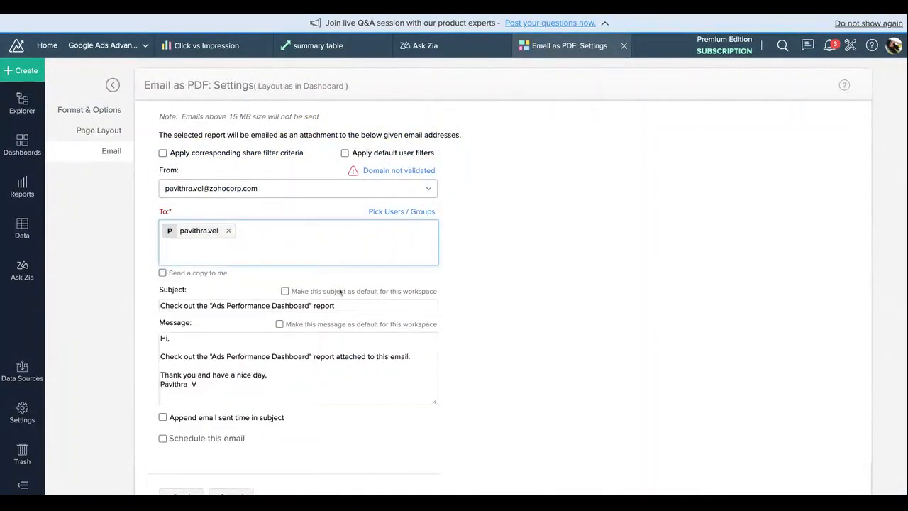
Step: Enable scheduling for the email and set it to weekly, repeating every 1 week
scroll(340, 291, "down", 1)
left_click(162, 415)
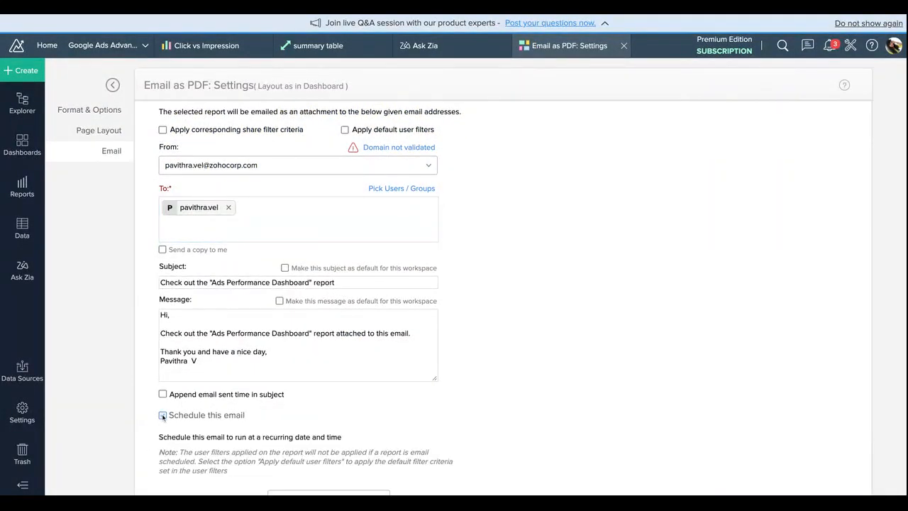
scroll(214, 365, "down", 3)
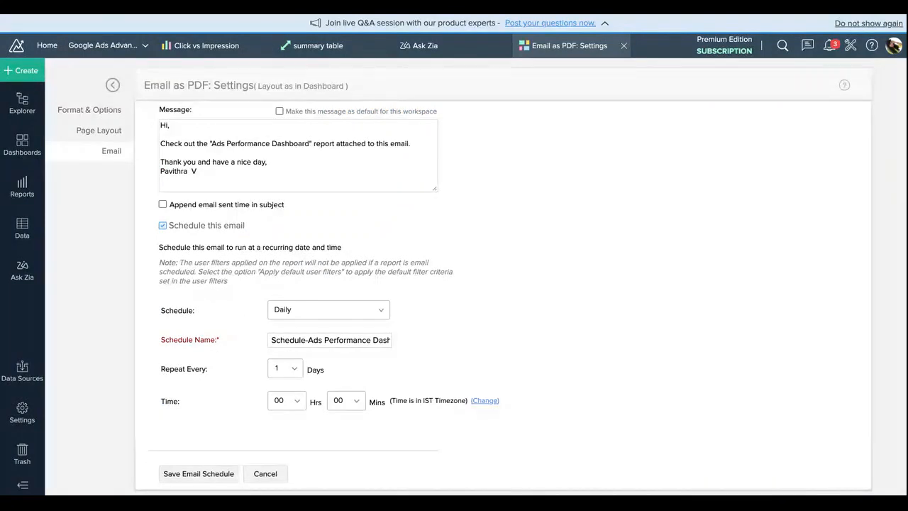
left_click(352, 307)
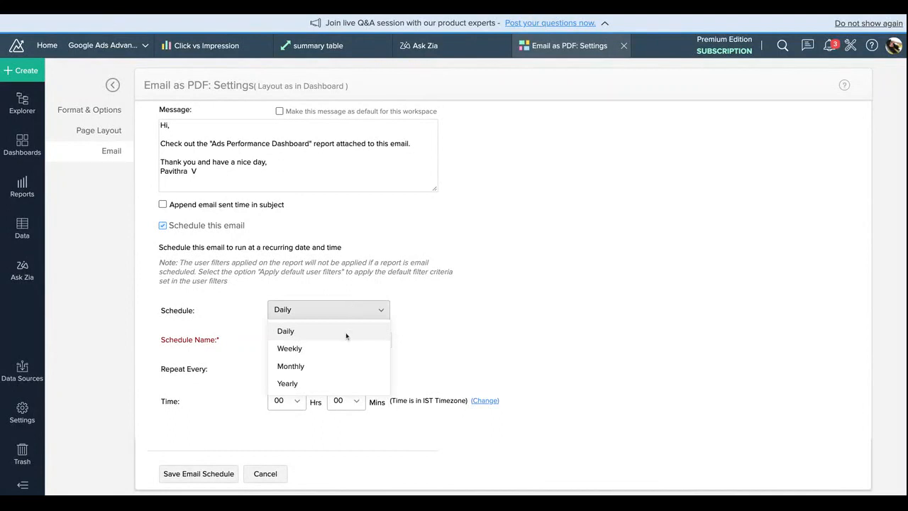
left_click(370, 331)
left_click(286, 370)
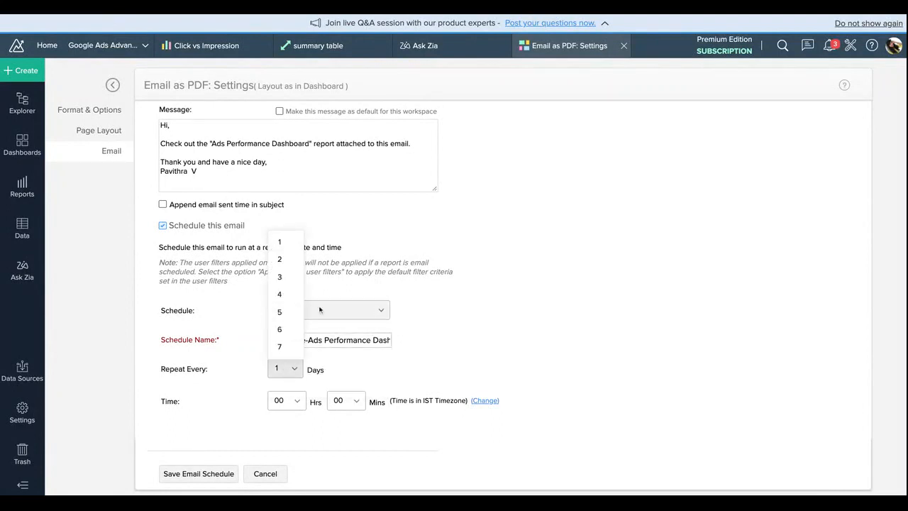
left_click(319, 310)
left_click(333, 348)
left_click(296, 370)
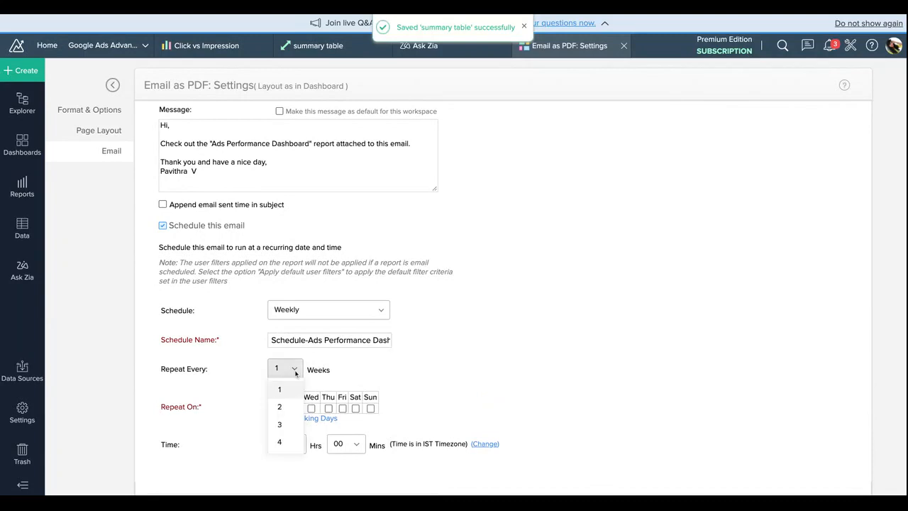
left_click(285, 391)
Step: Set the email schedule to Tuesday and Thursday at 16:00, and leave the email settings without saving
left_click(294, 408)
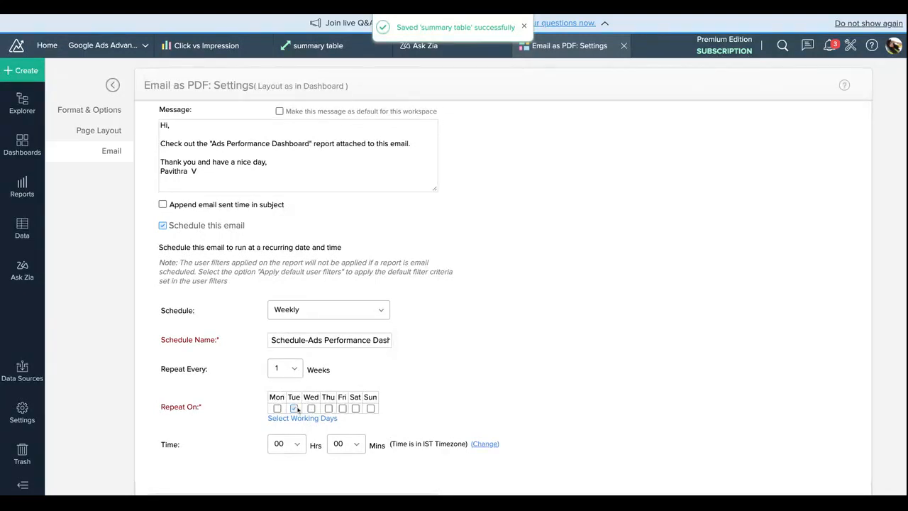
left_click(327, 408)
left_click(279, 444)
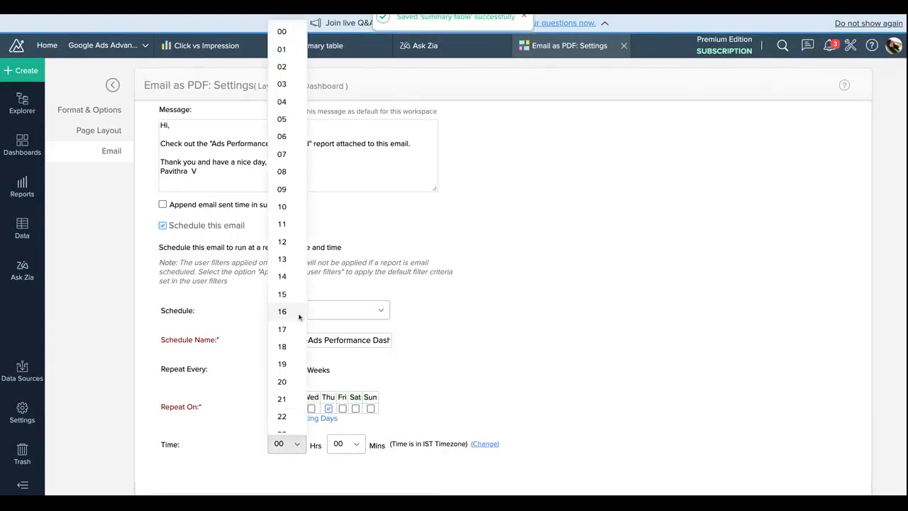
left_click(297, 312)
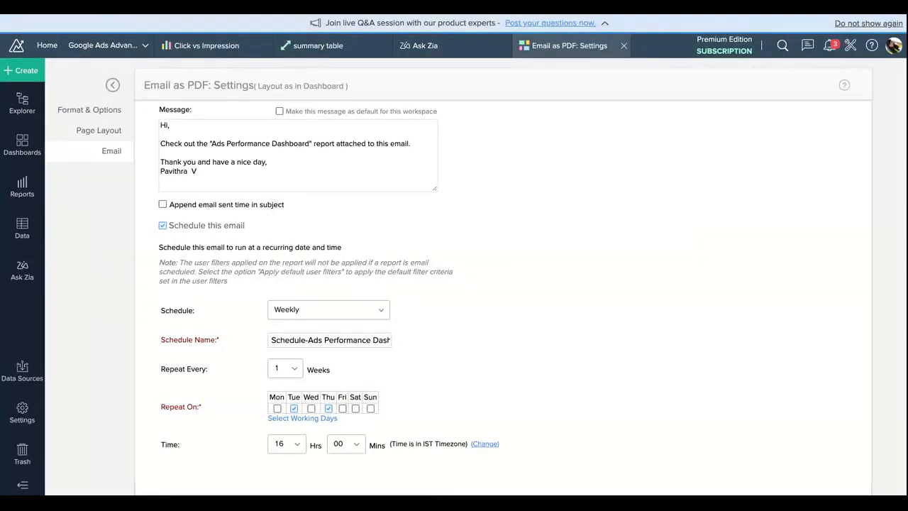
scroll(476, 447, "down", 1)
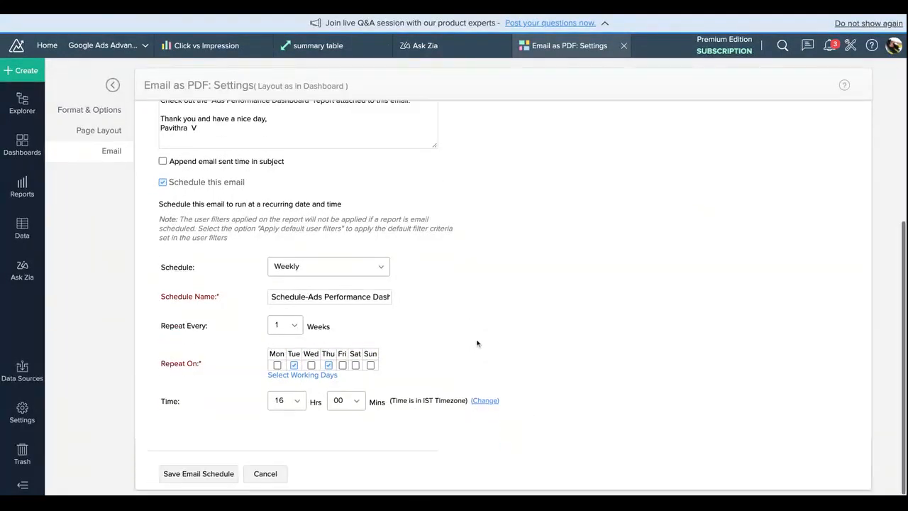
left_click(273, 479)
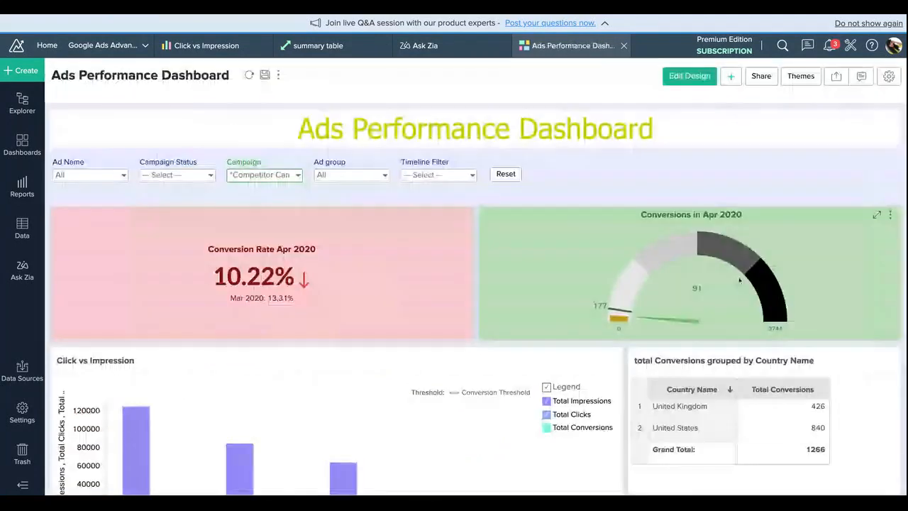
Step: Copy the dashboard's HTML embed snippet and expand the URL criteria section
left_click(761, 76)
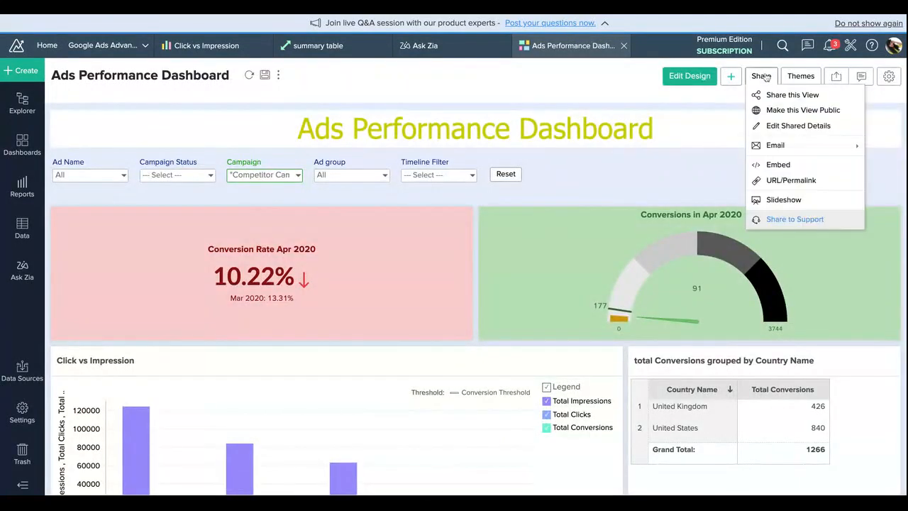
left_click(778, 169)
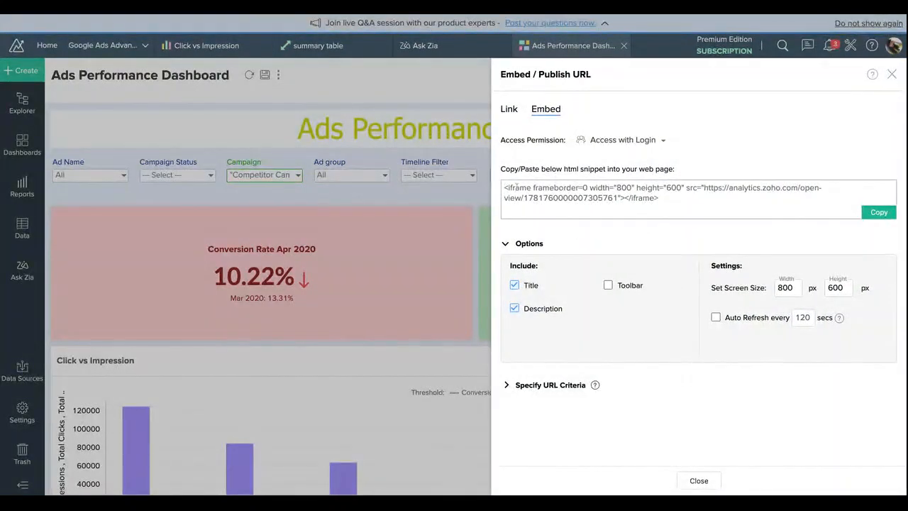
left_click_drag(502, 186, 659, 199)
key("ctrl+c")
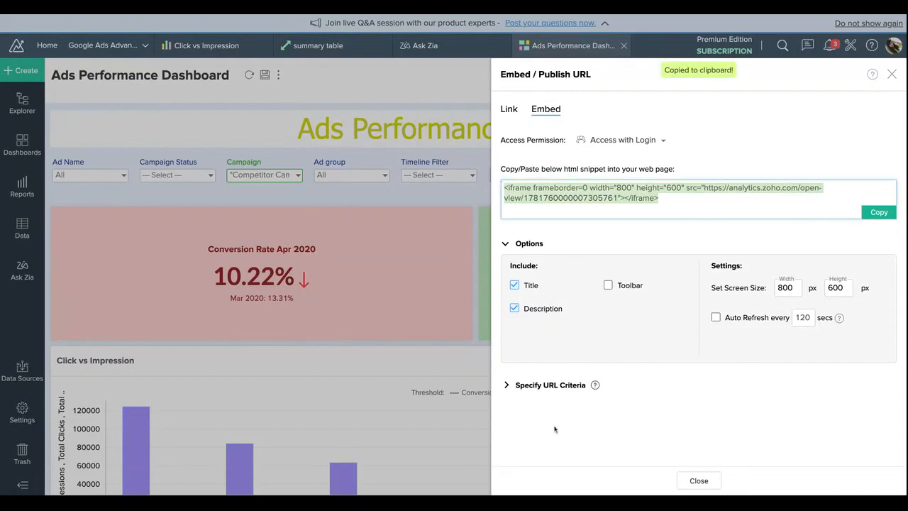
left_click(551, 385)
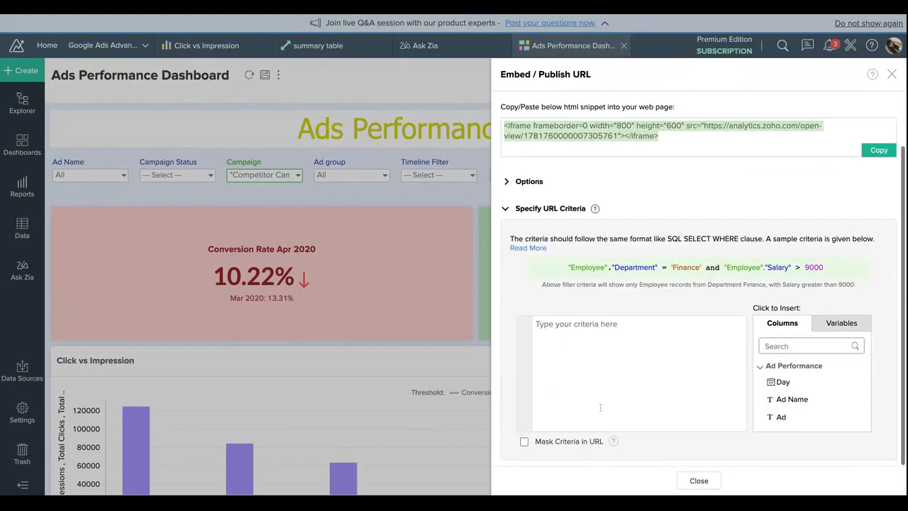
scroll(600, 407, "up", 2)
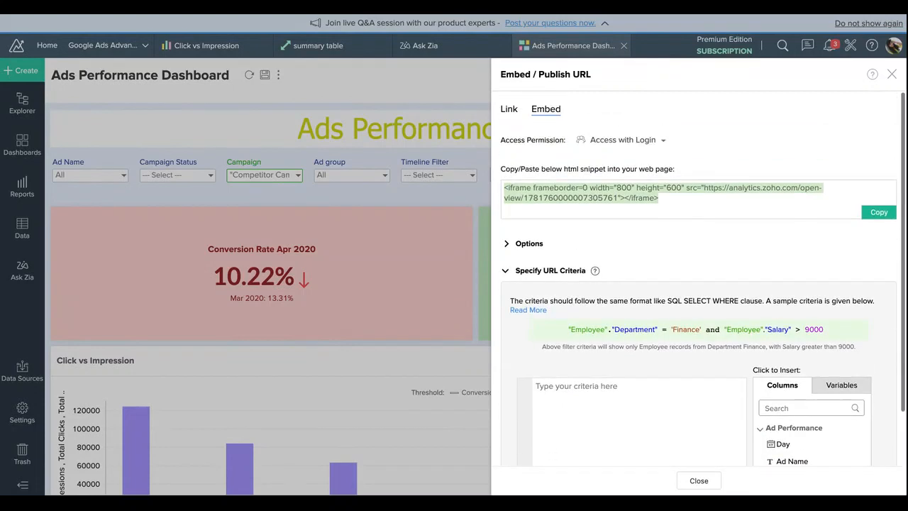
Step: Set the dashboard link's access permission to Access without Login, select the resulting URL, and close the publishing settings
left_click(506, 108)
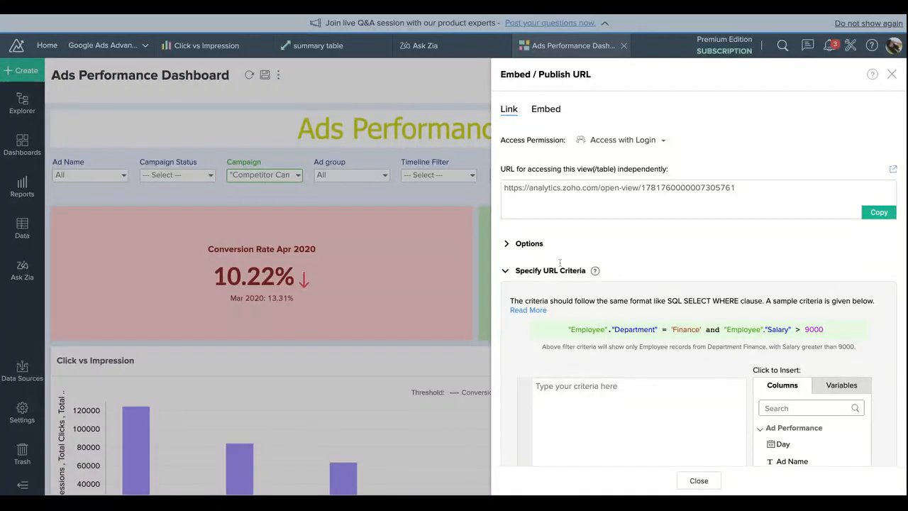
left_click(580, 196)
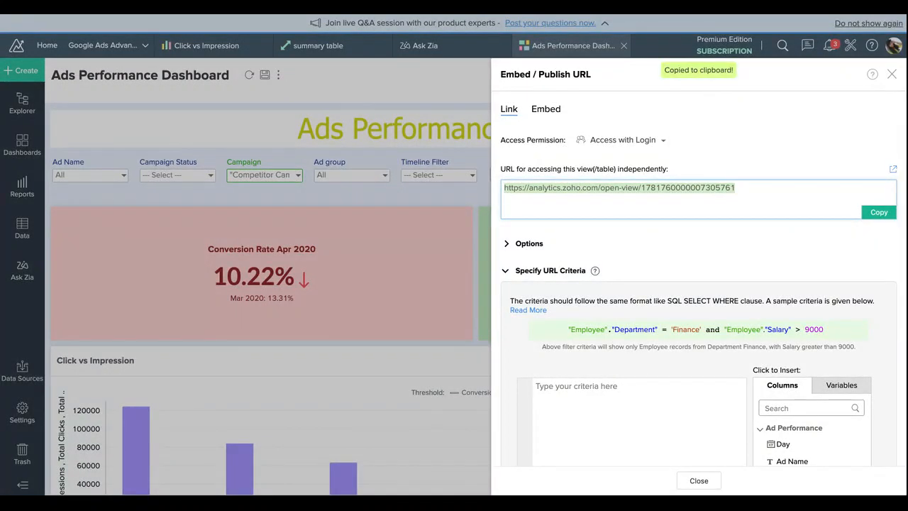
left_click(615, 143)
left_click(667, 218)
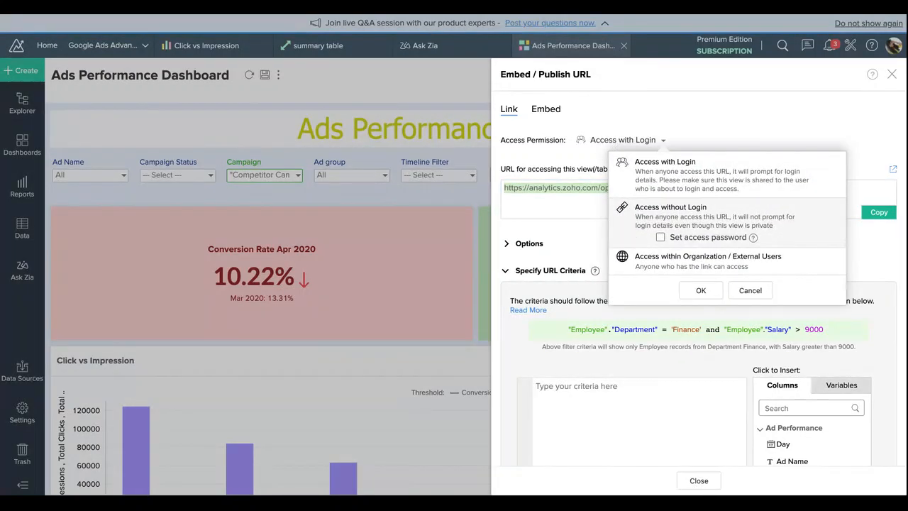
left_click(663, 196)
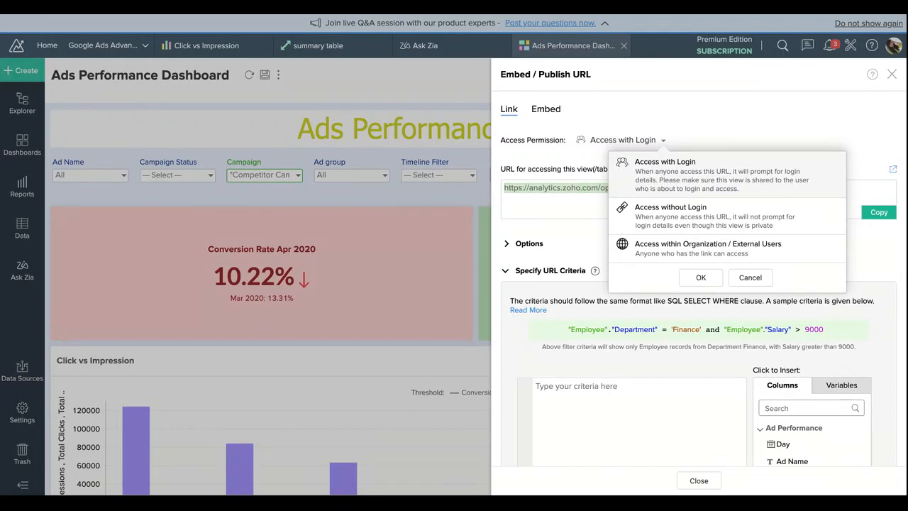
left_click(703, 227)
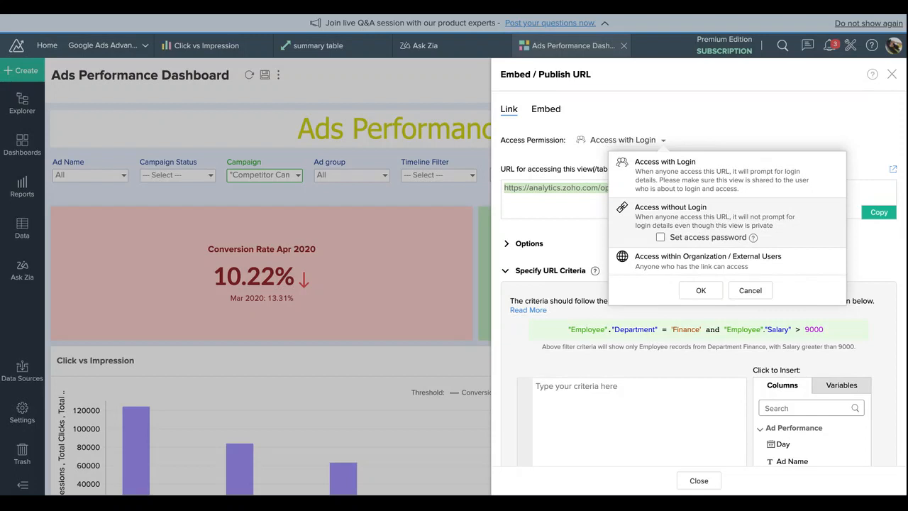
left_click(701, 292)
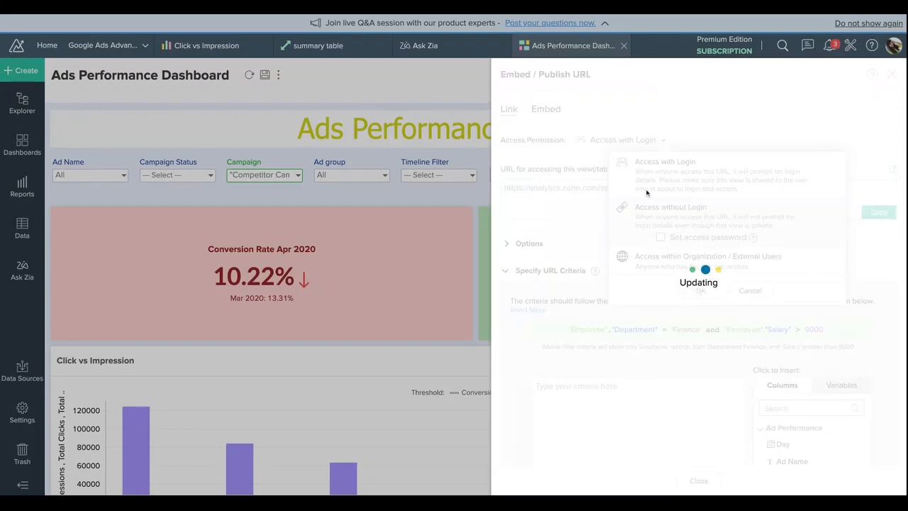
left_click(667, 201)
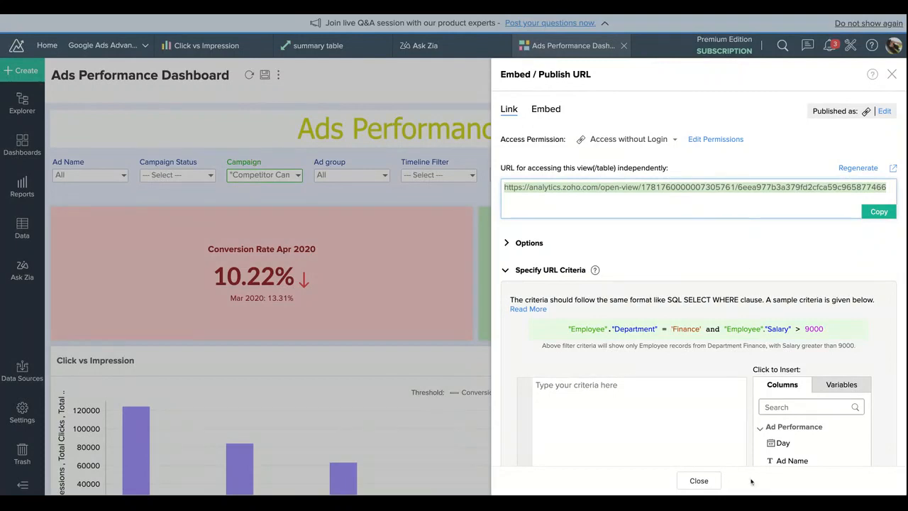
left_click(698, 480)
Step: Create a slideshow of Ad Performance - Cost Last Month, Campaigns - Consolidated Metrics, Campaigns Performance Overview and Cost Last Month (Image Vs Text Ads)
left_click(760, 78)
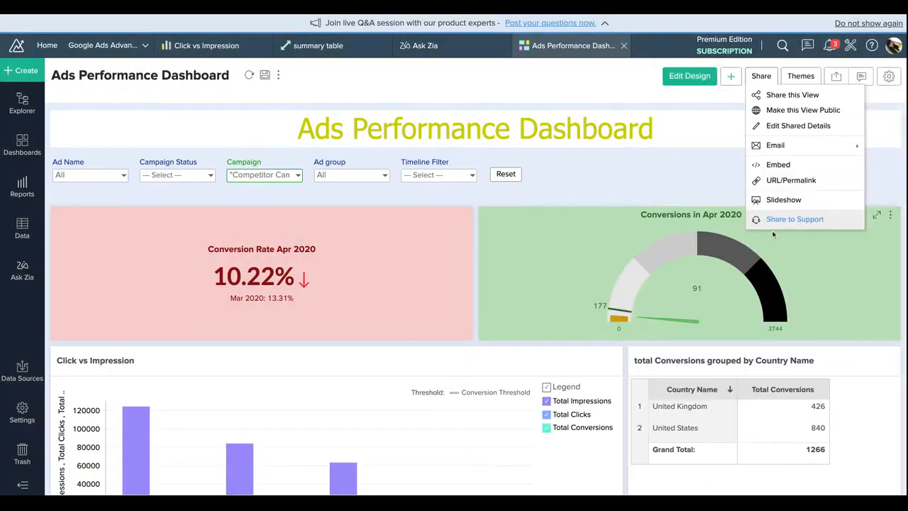
left_click(772, 204)
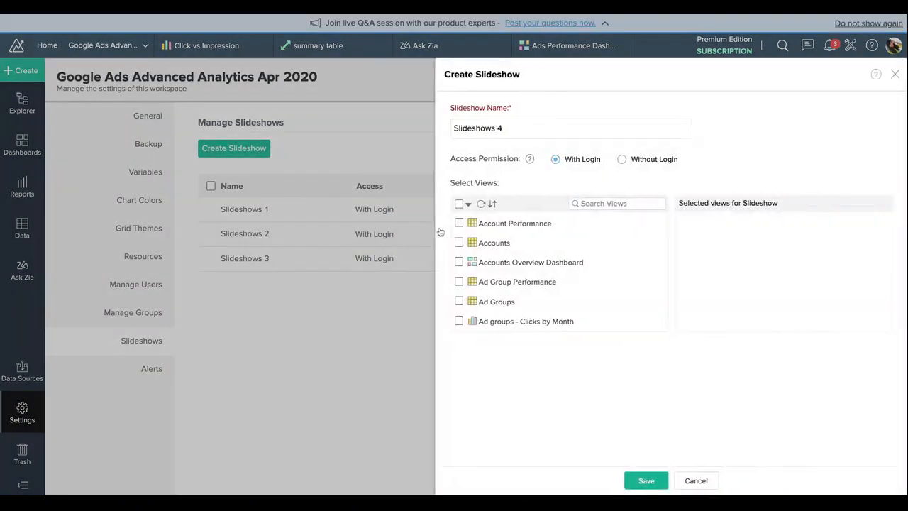
scroll(507, 279, "down", 5)
scroll(507, 280, "down", 3)
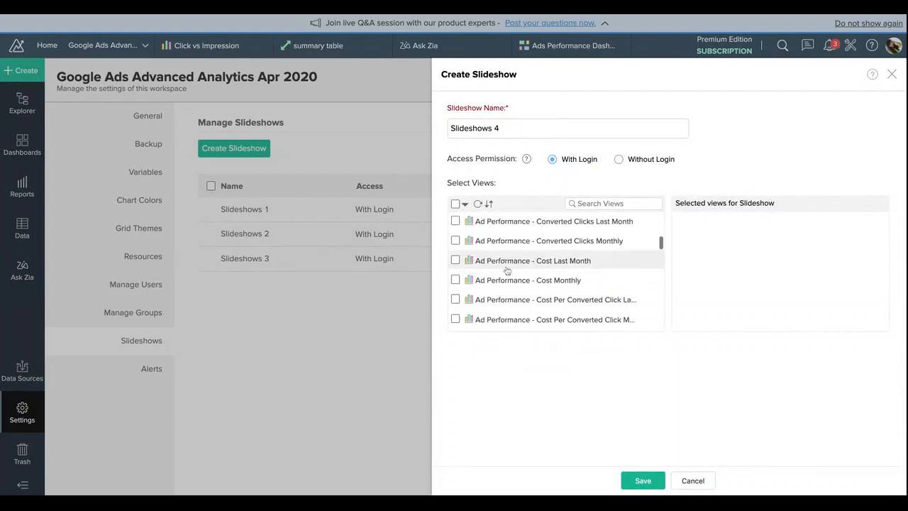
left_click(503, 261)
scroll(500, 283, "down", 5)
left_click(500, 289)
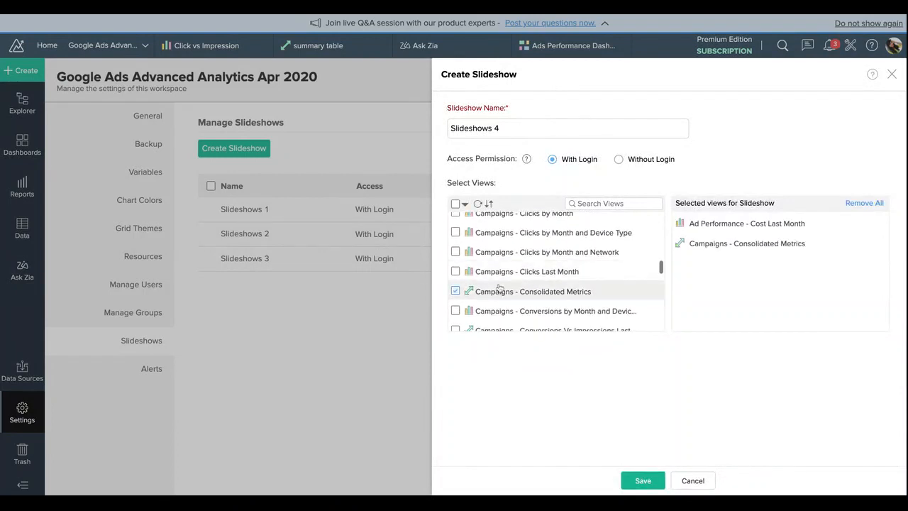
scroll(500, 288, "down", 3)
left_click(499, 278)
scroll(507, 310, "down", 3)
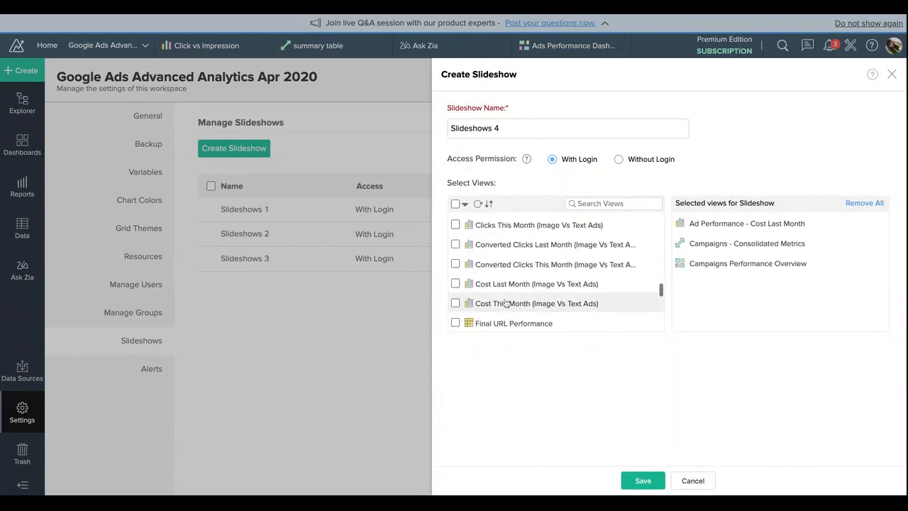
left_click(505, 285)
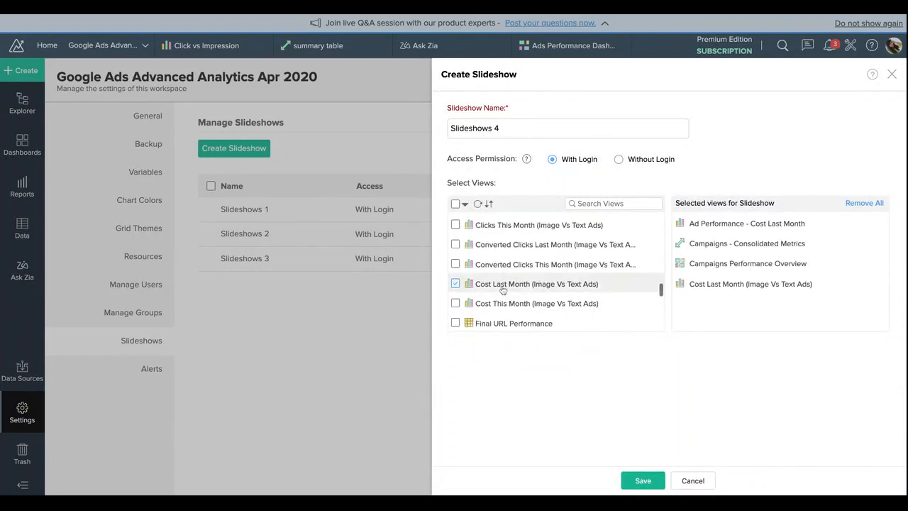
left_click(643, 481)
Step: Open the saved slideshow and look through its Campaigns Performance Overview slide
left_click(607, 143)
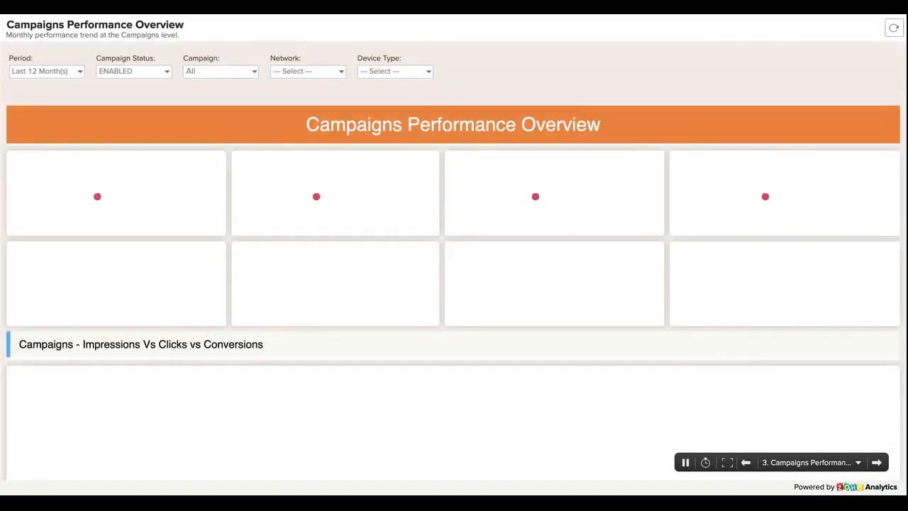
scroll(560, 268, "down", 2)
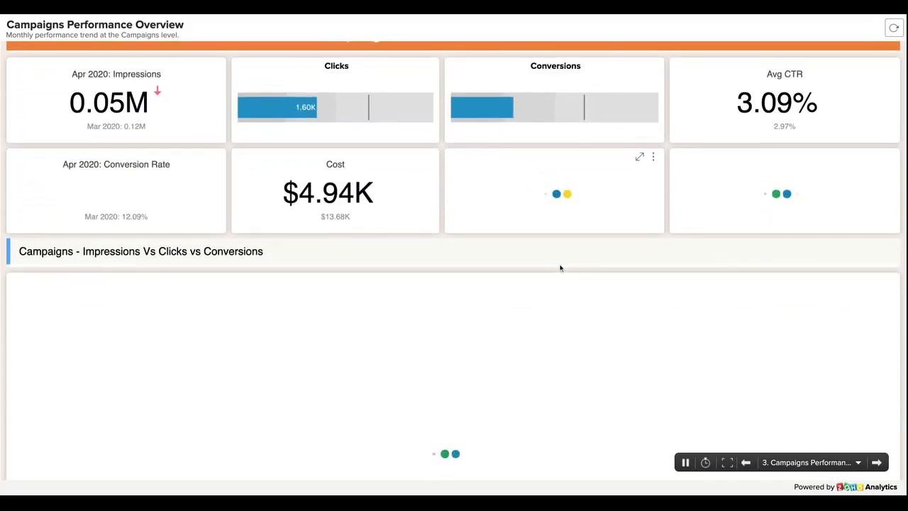
scroll(560, 268, "down", 4)
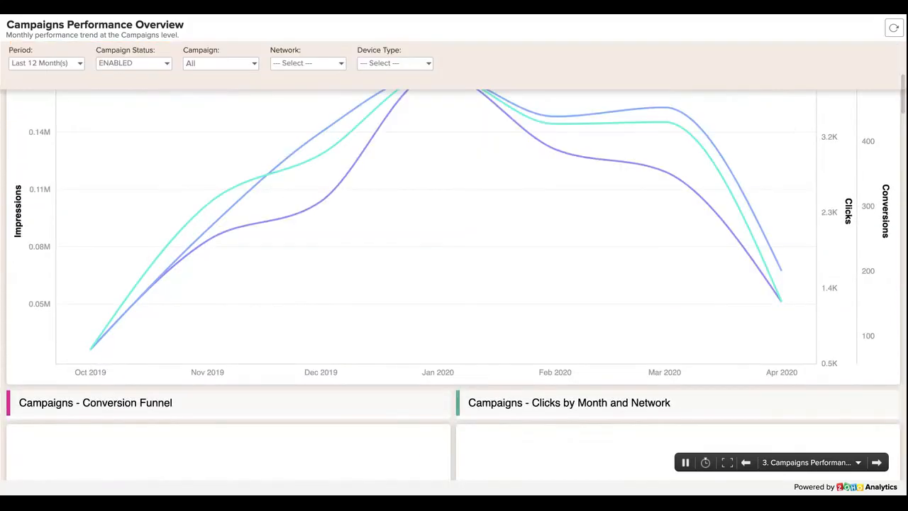